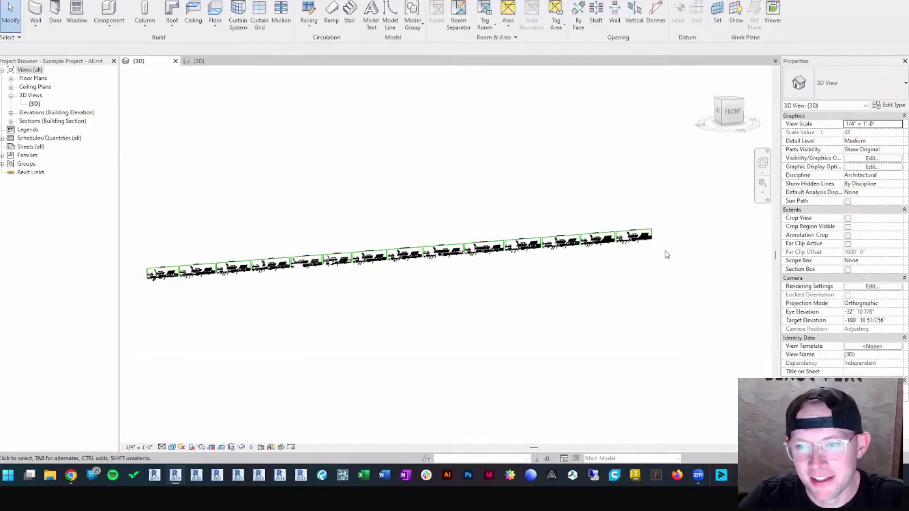
Examine the Victorian style example room and select the Crown 2 wall sweep running along its walls.
scroll(667, 255, up, 8)
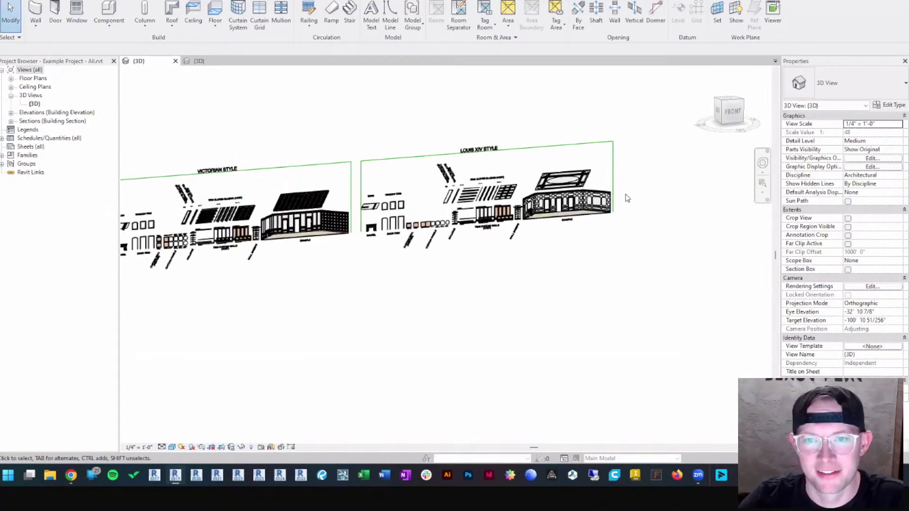
middle_drag(626, 198, 504, 263)
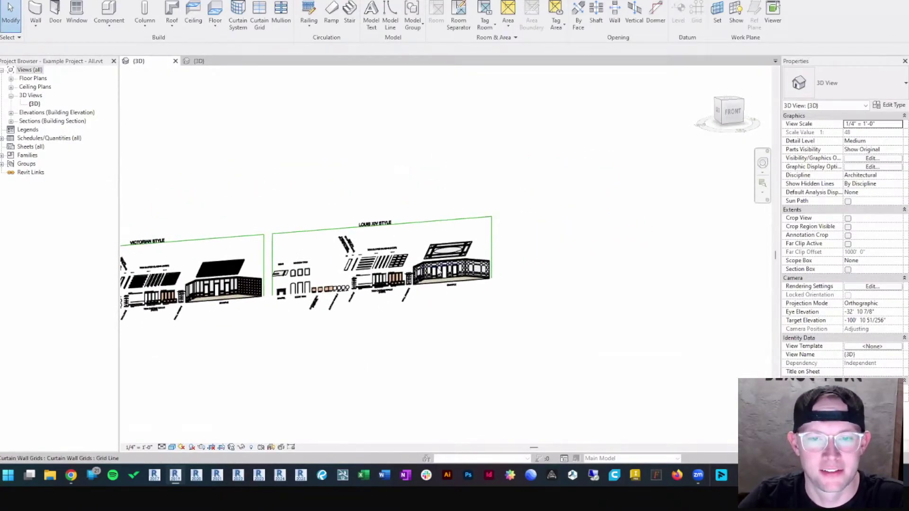
middle_drag(400, 275, 457, 271)
middle_drag(296, 290, 521, 279)
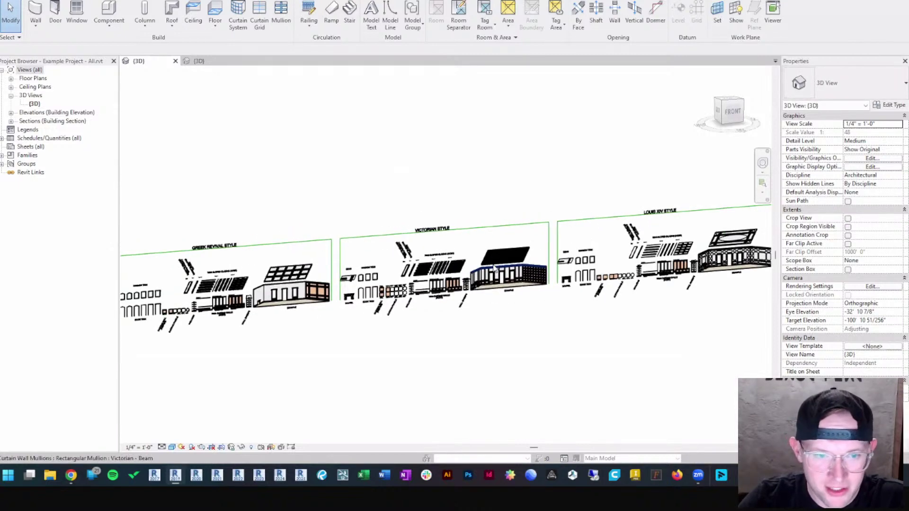
scroll(492, 261, up, 3)
scroll(571, 284, up, 3)
scroll(554, 286, up, 3)
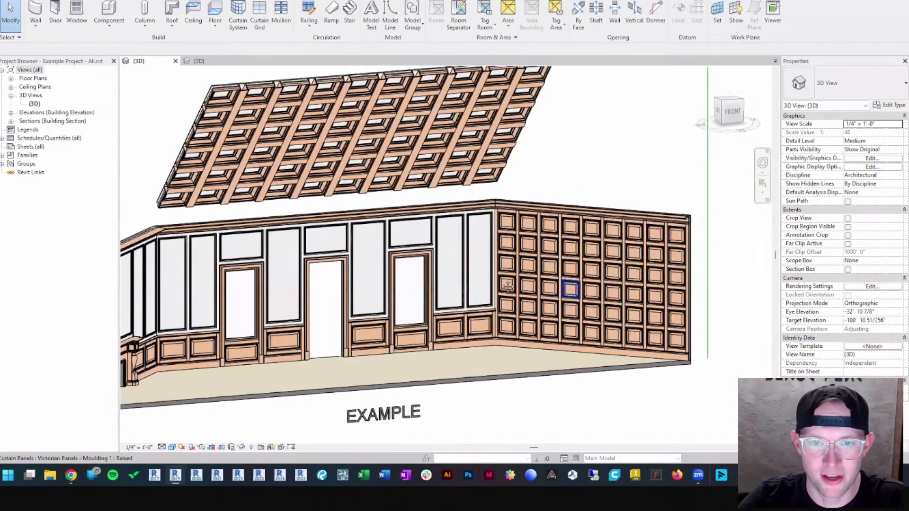
shift+middle_drag(490, 285, 505, 311)
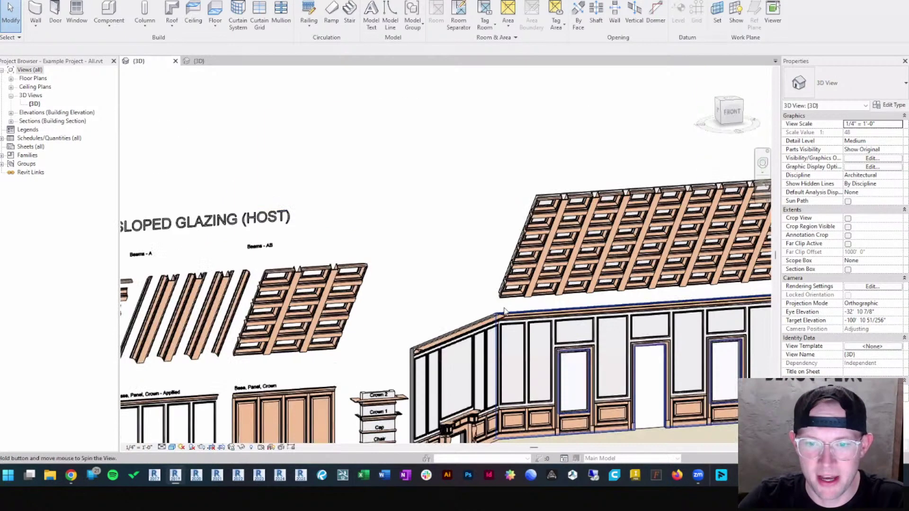
shift+middle_drag(589, 342, 492, 292)
click(490, 291)
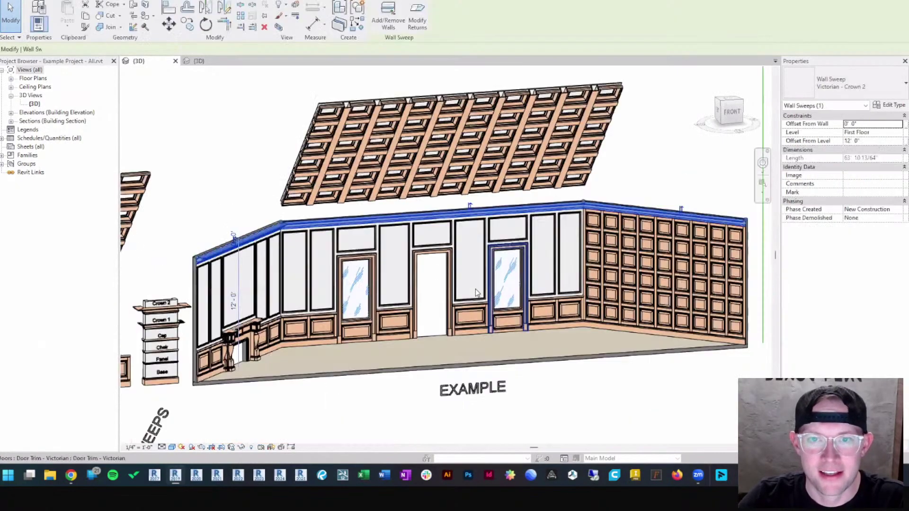
Examine the Victorian example's base, panel and chair trim and the door trim around its central opening.
scroll(519, 305, up, 2)
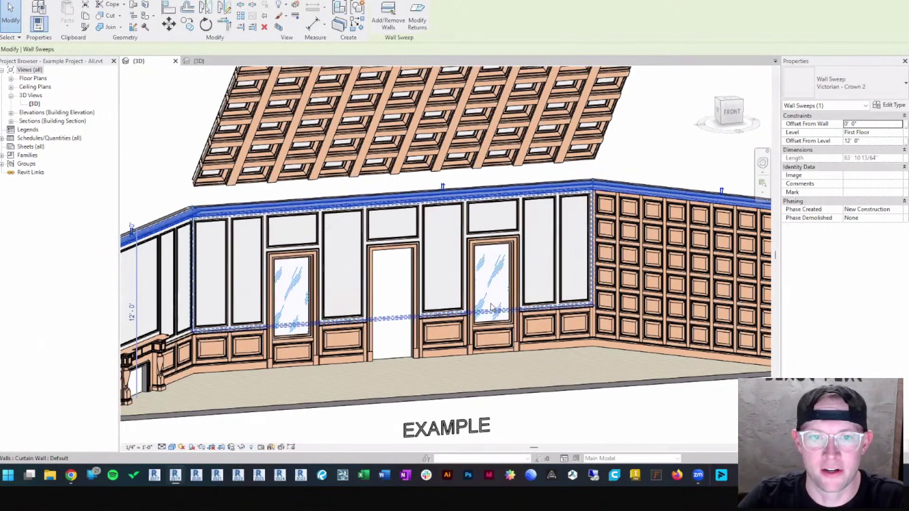
scroll(493, 307, down, 2)
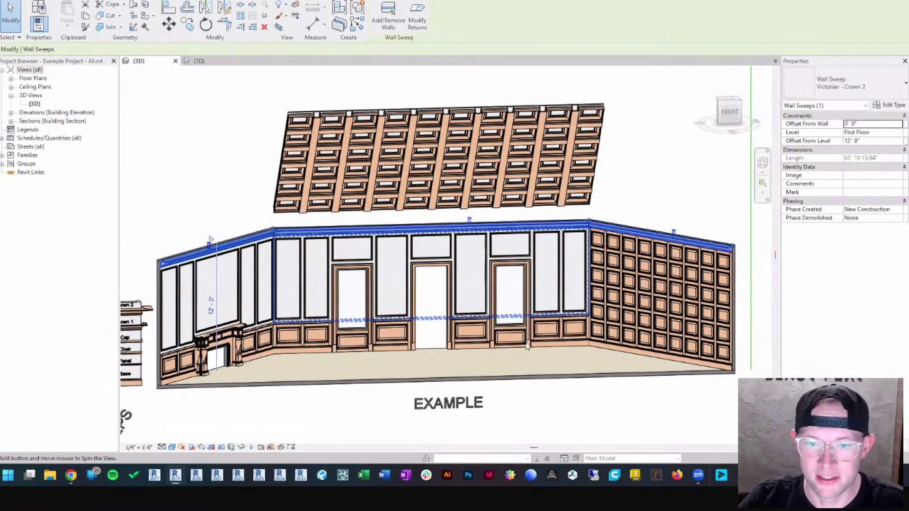
shift+middle_drag(527, 347, 533, 344)
scroll(563, 329, up, 3)
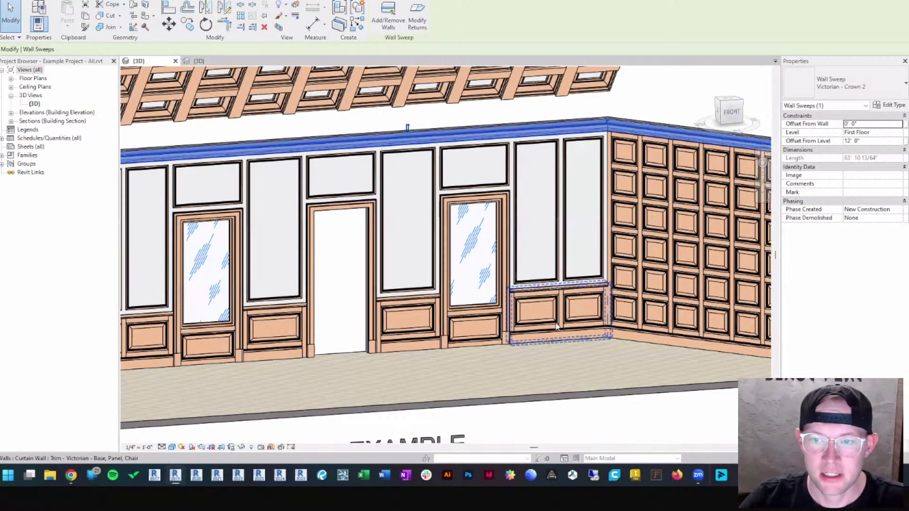
scroll(521, 327, down, 1)
scroll(507, 326, up, 1)
scroll(508, 325, down, 2)
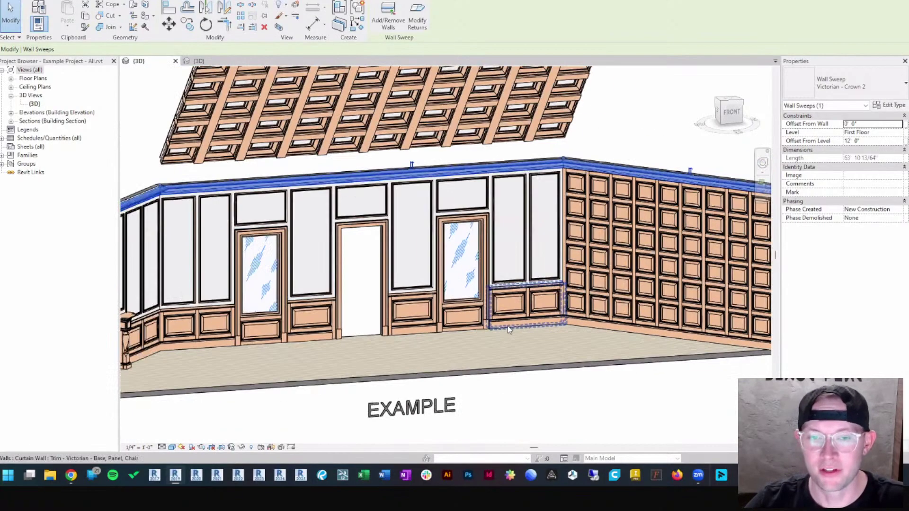
scroll(507, 326, up, 1)
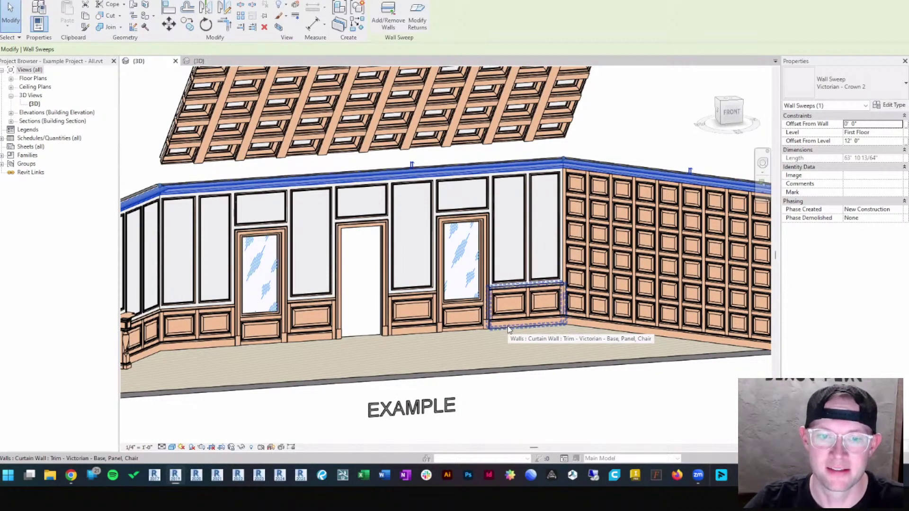
shift+middle_drag(507, 325, 428, 309)
scroll(427, 265, up, 6)
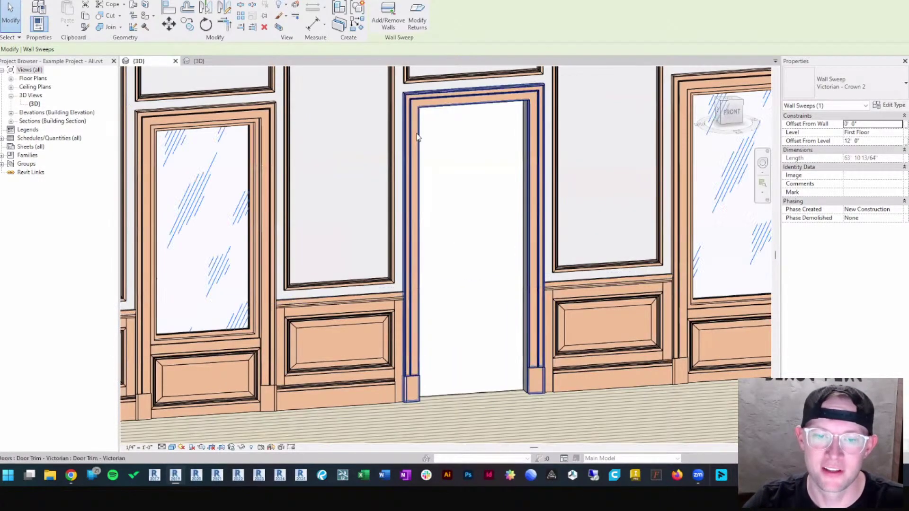
scroll(453, 257, down, 4)
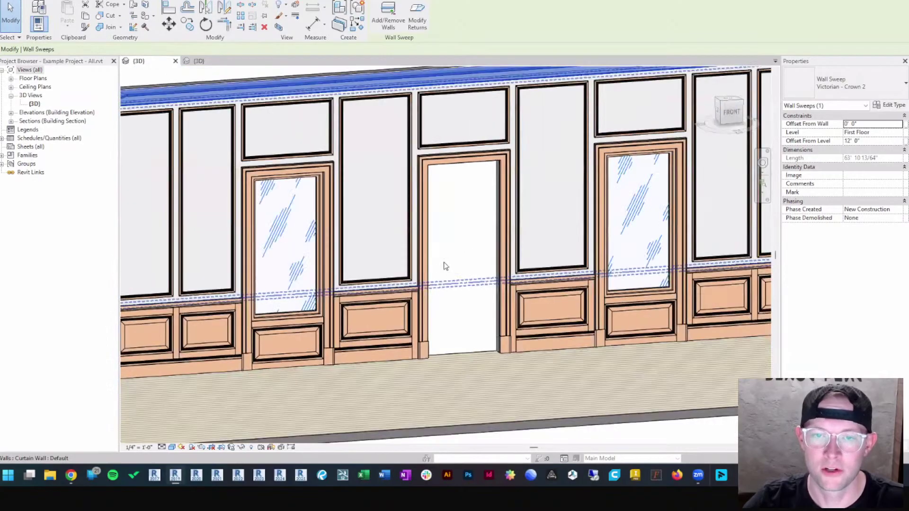
scroll(464, 295, down, 2)
shift+middle_drag(476, 298, 425, 306)
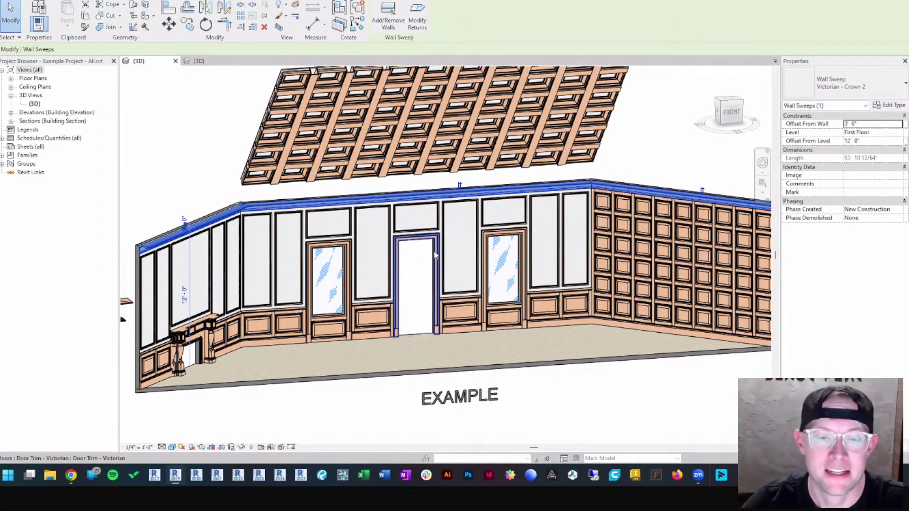
Clear the crown selection and examine the Victorian example's coffered ceiling and raised-panel side wall.
click(604, 397)
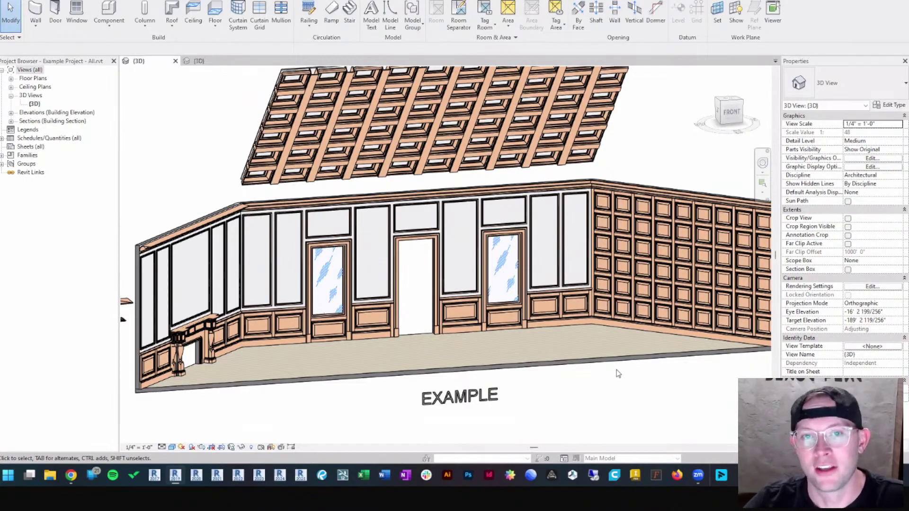
scroll(622, 376, down, 1)
middle_drag(641, 366, 619, 363)
scroll(621, 365, up, 1)
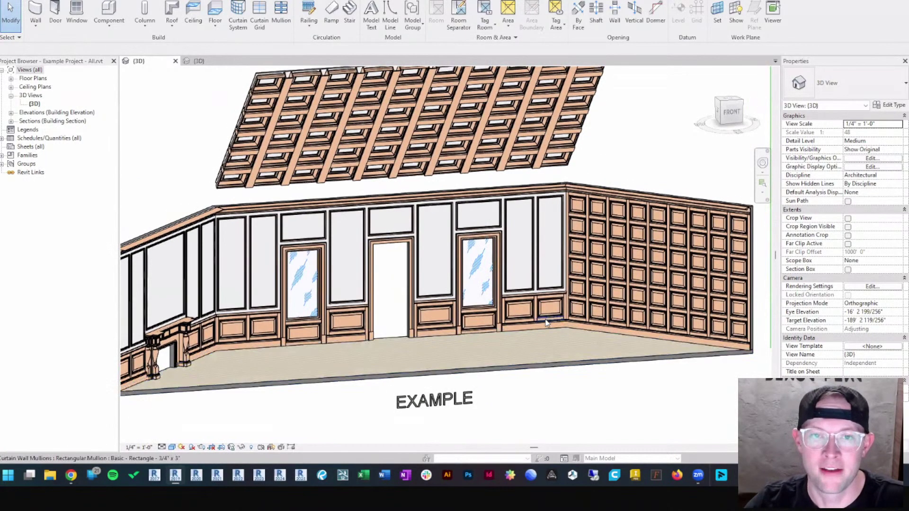
scroll(547, 323, down, 1)
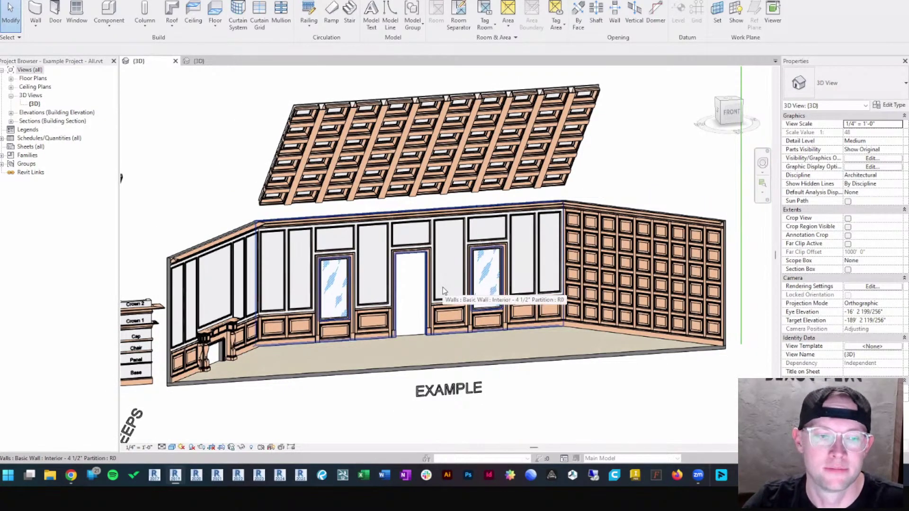
scroll(443, 288, down, 5)
scroll(509, 281, up, 5)
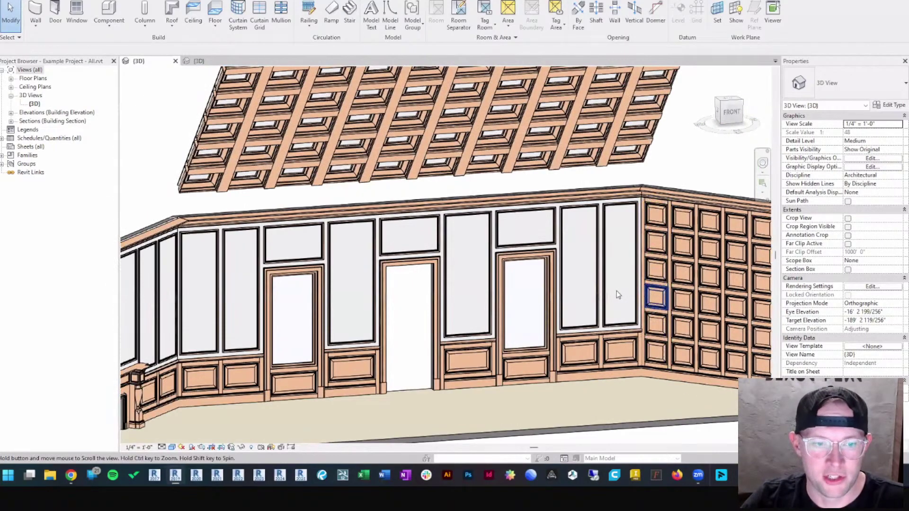
shift+middle_drag(616, 290, 621, 268)
shift+middle_drag(557, 263, 609, 231)
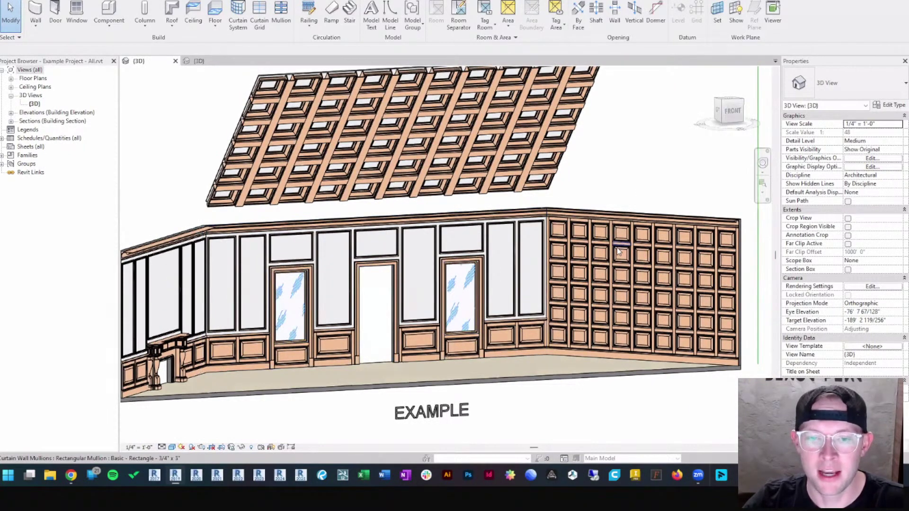
Survey the trim style layouts from Victorian through Dutch Colonial and Cape Cod to Colonial Revival.
scroll(393, 293, down, 6)
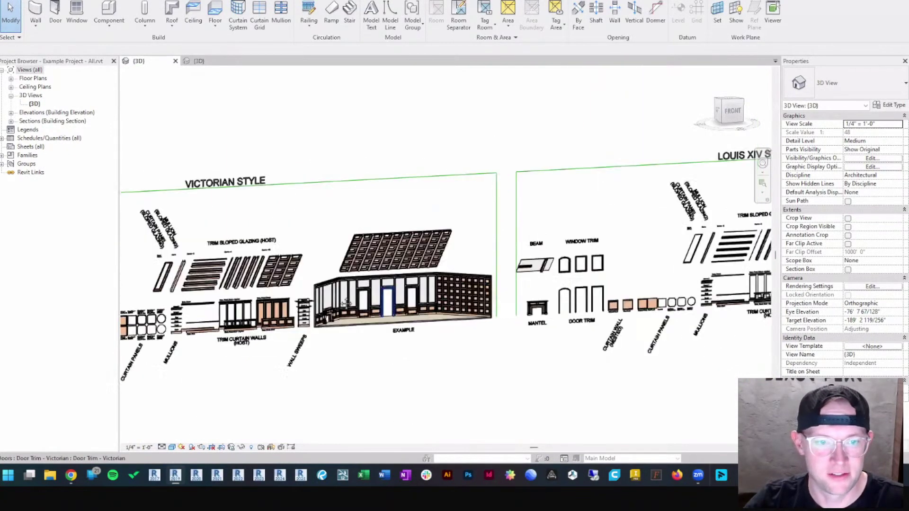
middle_drag(393, 292, 643, 299)
scroll(569, 293, up, 2)
middle_drag(270, 322, 675, 308)
middle_drag(306, 326, 650, 309)
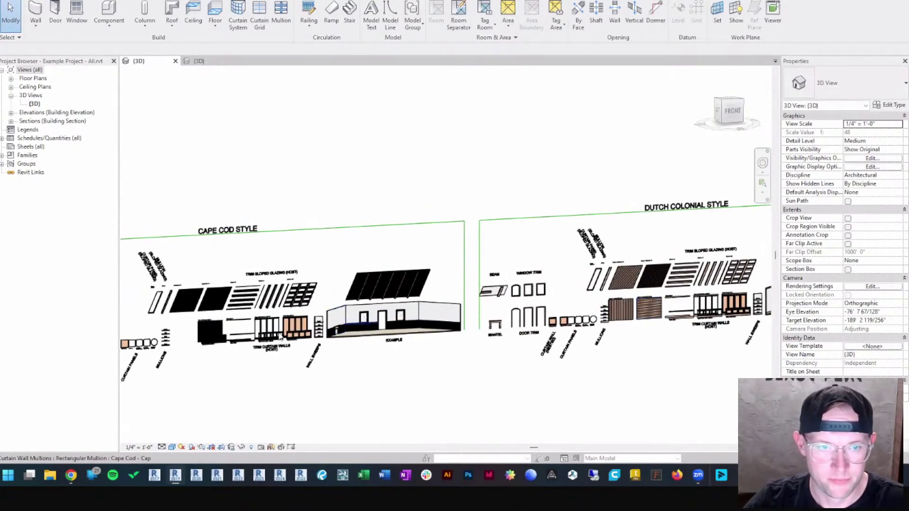
middle_drag(159, 315, 634, 303)
middle_drag(189, 313, 469, 310)
middle_drag(284, 312, 467, 312)
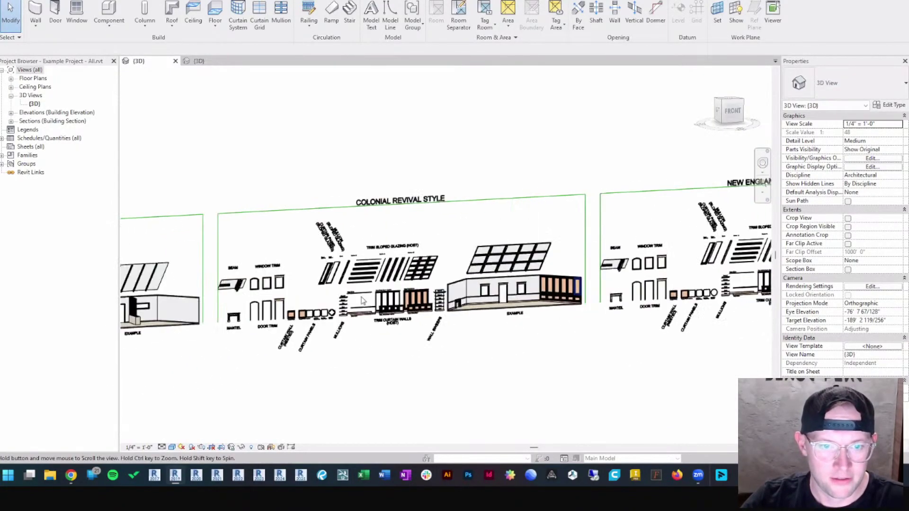
Examine the Mid-Century style example room, including its brick fireplace, slatted divider and ceiling beams.
middle_drag(199, 317, 533, 318)
scroll(436, 314, up, 8)
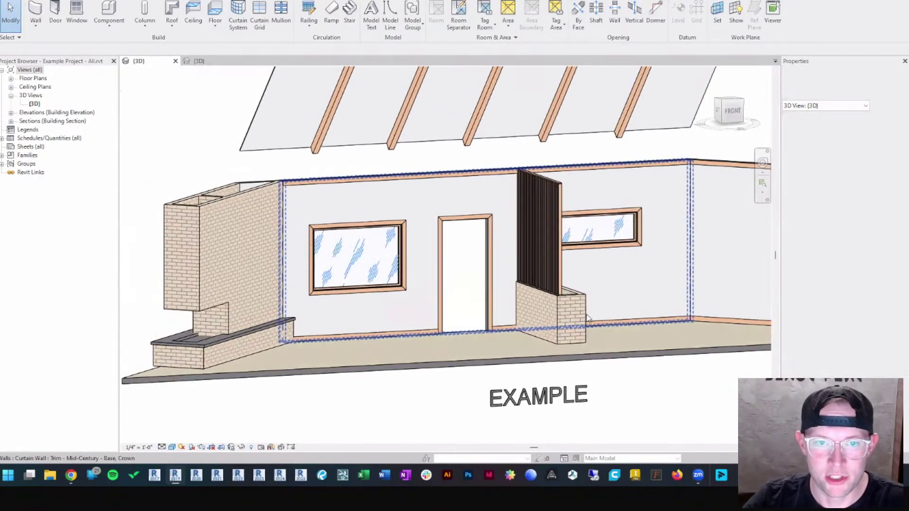
shift+middle_drag(487, 312, 527, 383)
click(536, 399)
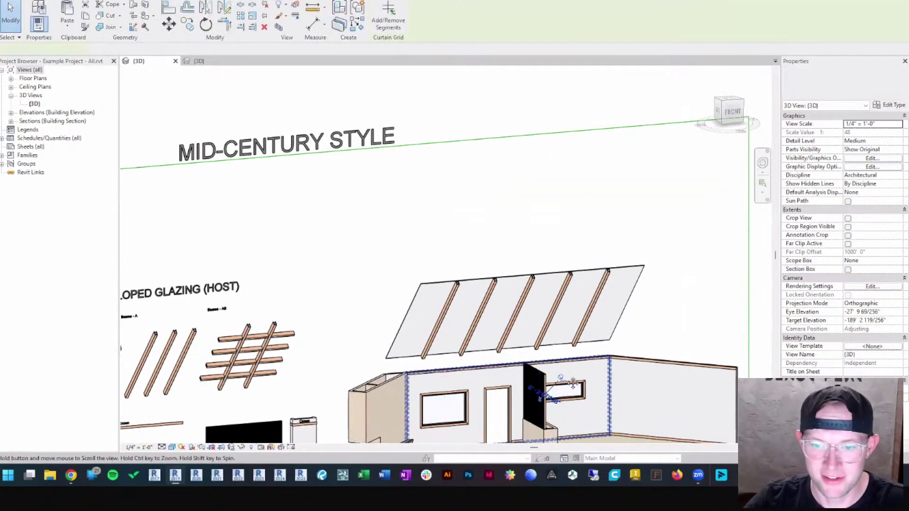
middle_drag(574, 420, 533, 349)
scroll(571, 340, up, 3)
scroll(533, 350, down, 6)
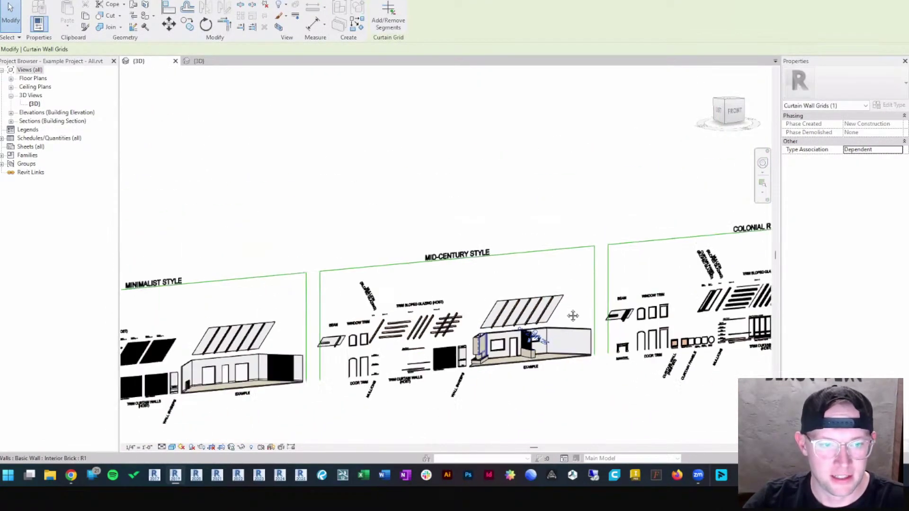
Examine the Minimalist style example room and the Reglet Base reveal beside its door opening.
middle_drag(265, 322, 545, 320)
scroll(545, 320, up, 8)
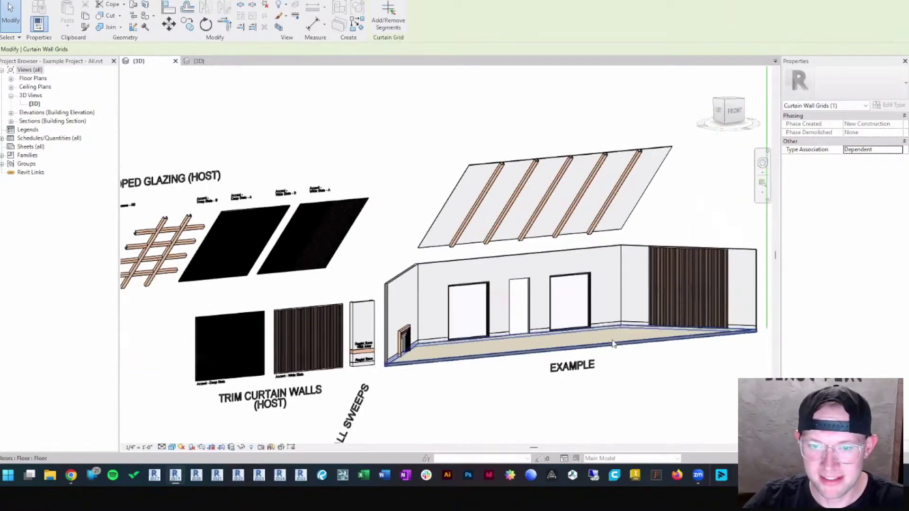
scroll(427, 348, up, 6)
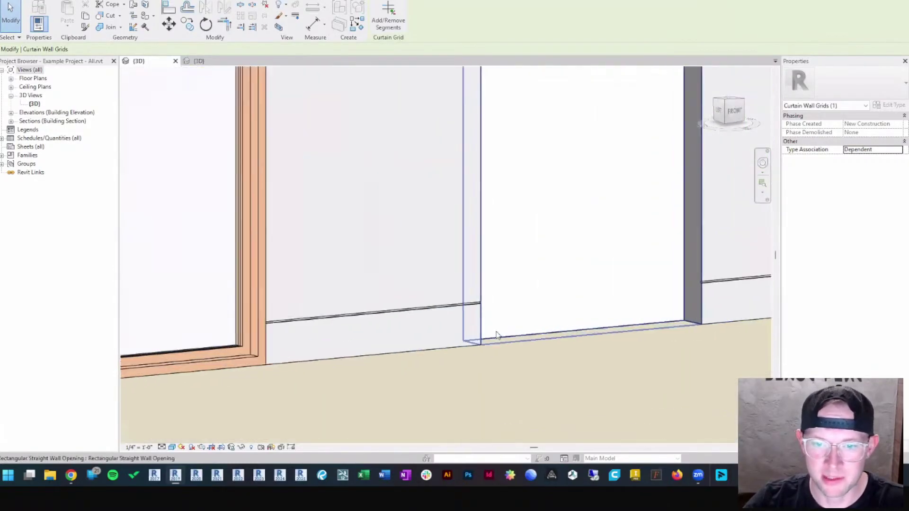
scroll(458, 303, down, 5)
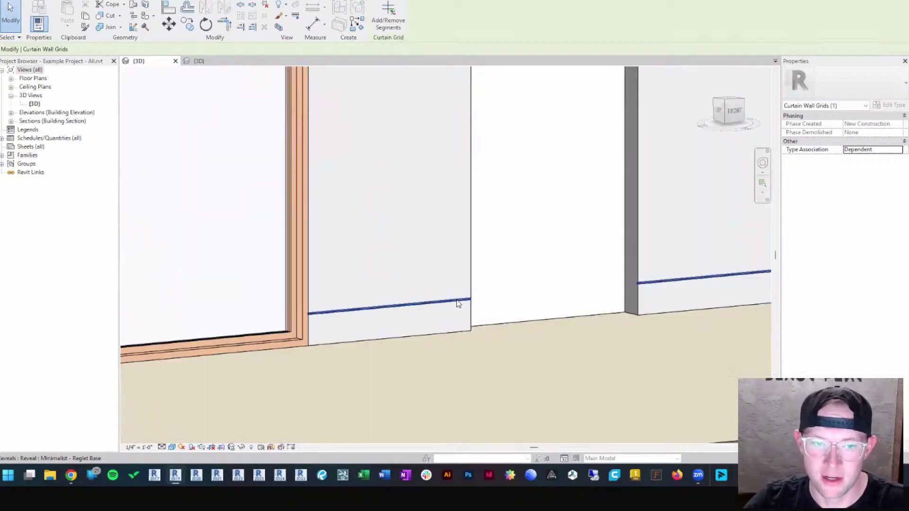
scroll(483, 304, down, 6)
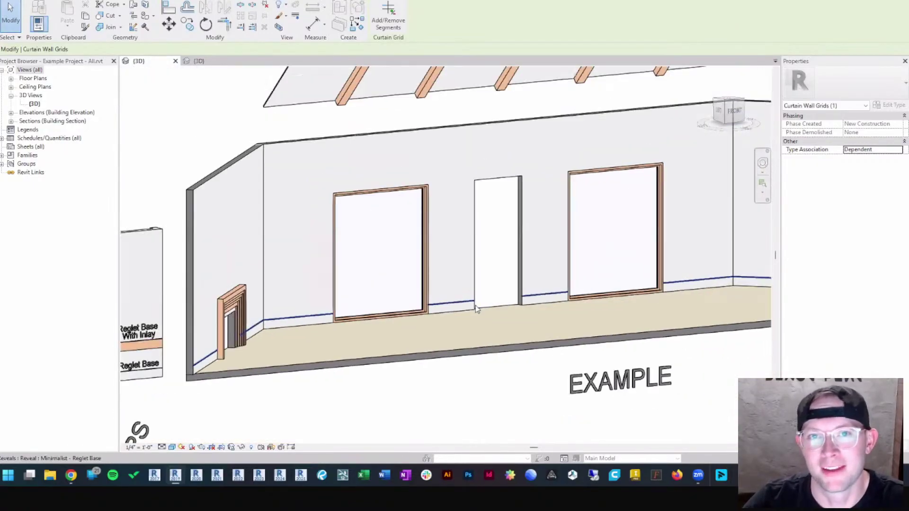
middle_drag(381, 320, 564, 310)
Examine the Modern style example room's window trim, door trim, base and crown.
scroll(657, 310, down, 4)
scroll(426, 322, up, 7)
scroll(502, 330, up, 3)
scroll(450, 320, up, 2)
scroll(449, 316, down, 4)
scroll(451, 316, down, 5)
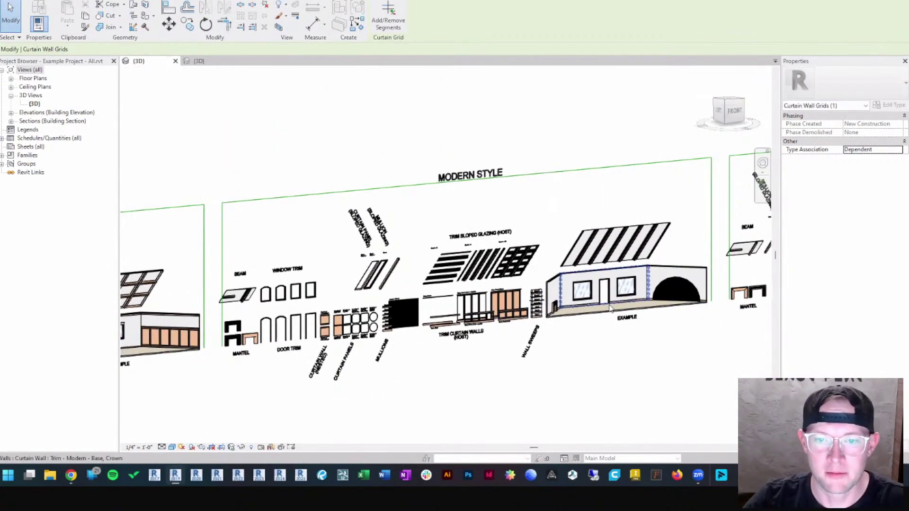
scroll(573, 310, up, 1)
middle_drag(573, 311, 432, 315)
scroll(454, 327, up, 4)
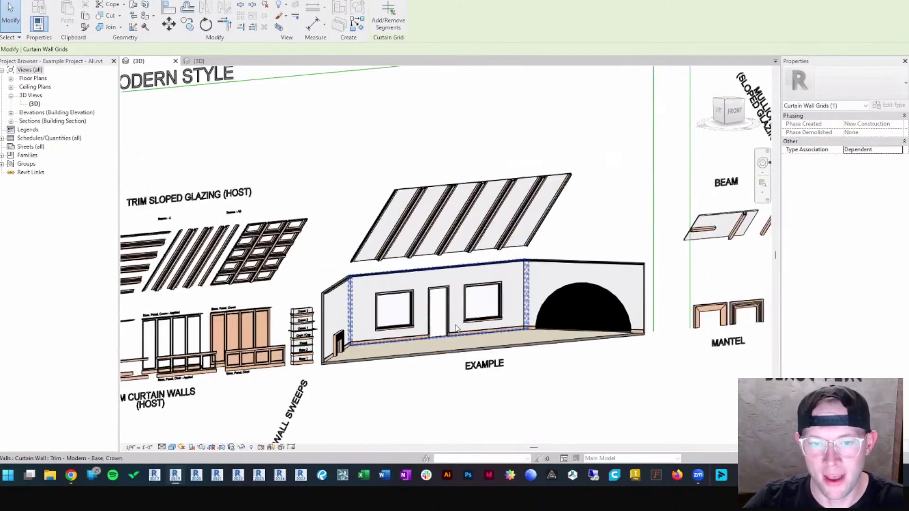
scroll(456, 328, up, 4)
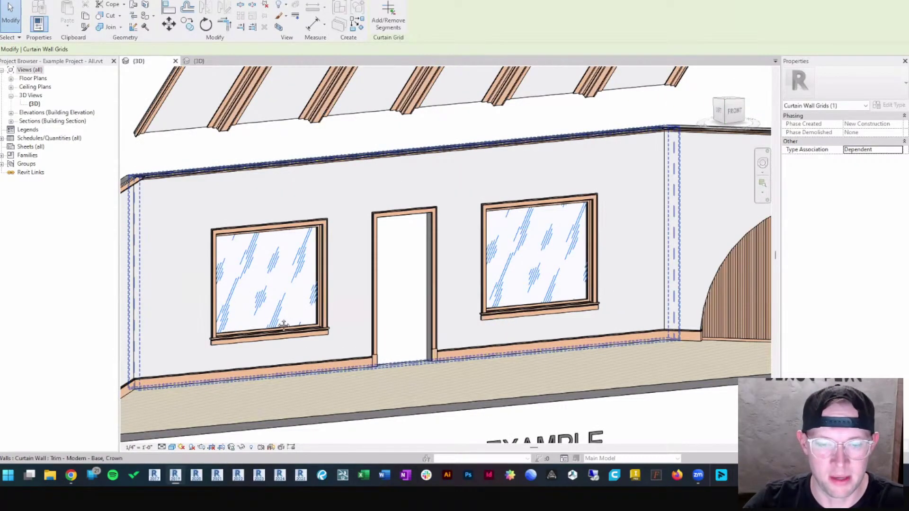
middle_drag(248, 330, 343, 306)
scroll(344, 307, down, 4)
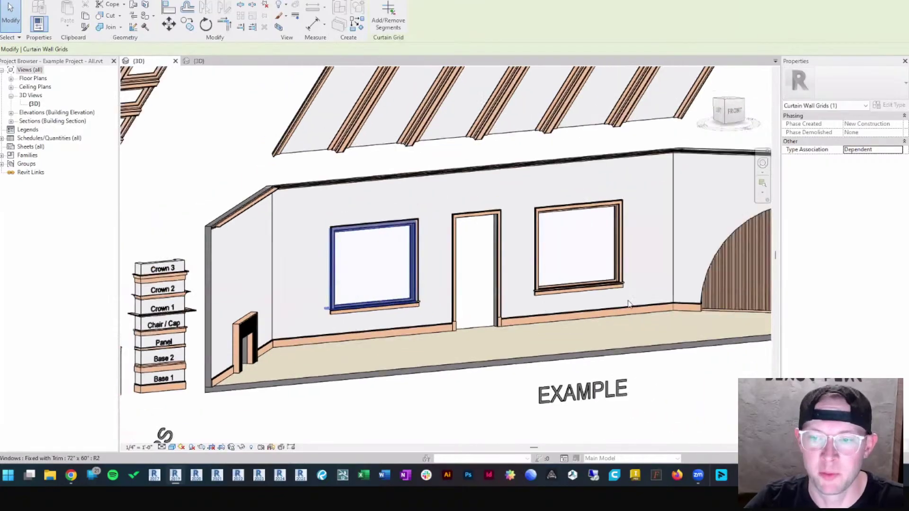
Examine the semicircular accent of half-round mullions on the Modern example's side wall.
middle_drag(748, 303, 544, 300)
scroll(512, 316, up, 6)
scroll(412, 298, down, 5)
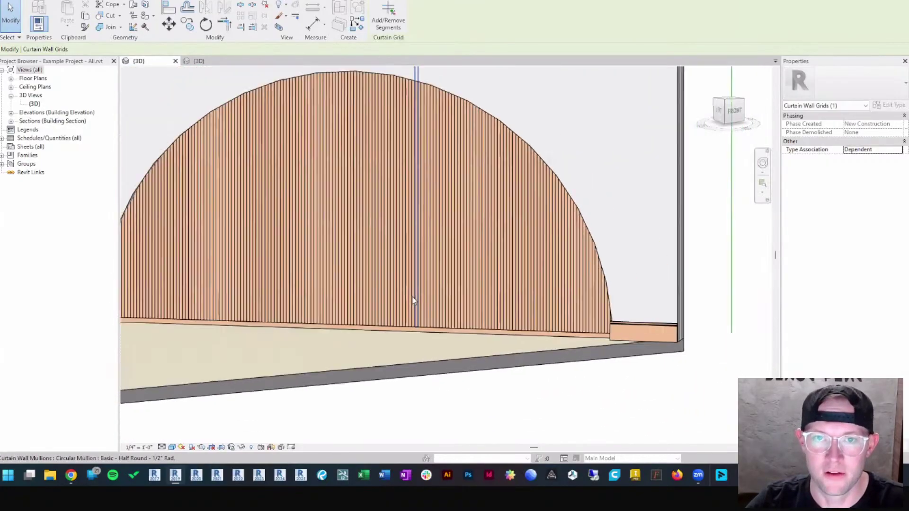
middle_drag(359, 283, 584, 281)
scroll(453, 282, down, 8)
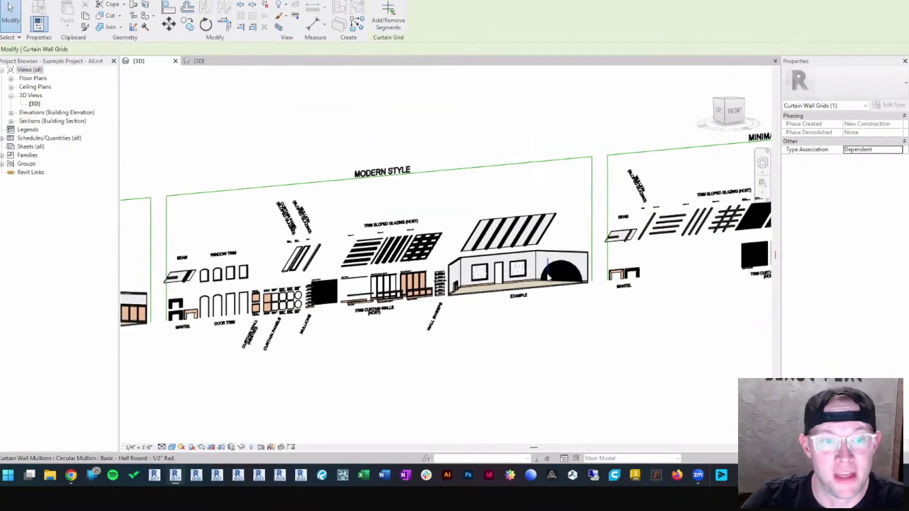
Examine the Basic style example room, including its gridded accent wall, rectangular base and crossed ceiling beams.
scroll(546, 280, down, 3)
middle_drag(314, 296, 521, 286)
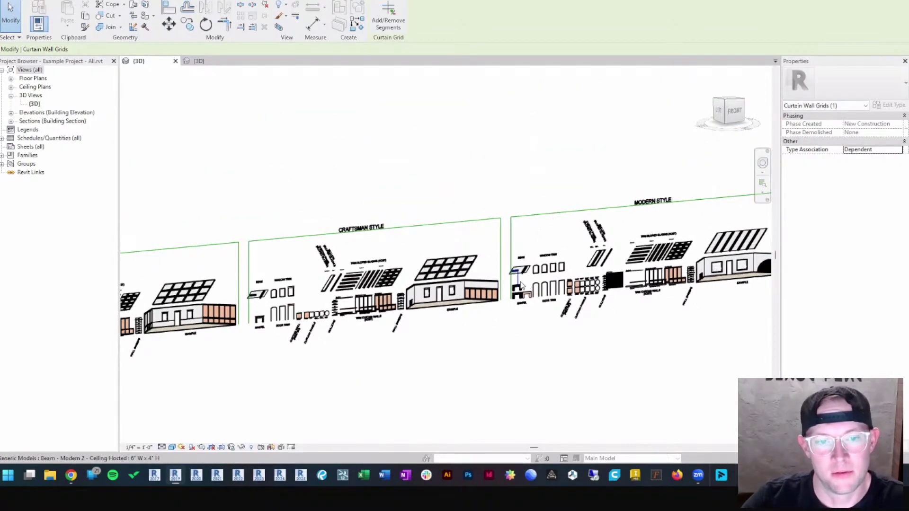
middle_drag(328, 303, 419, 295)
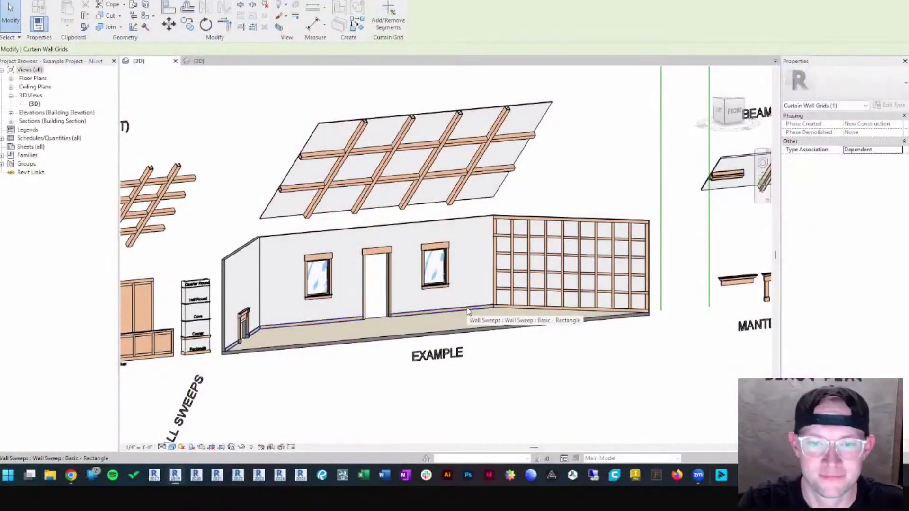
scroll(505, 298, down, 3)
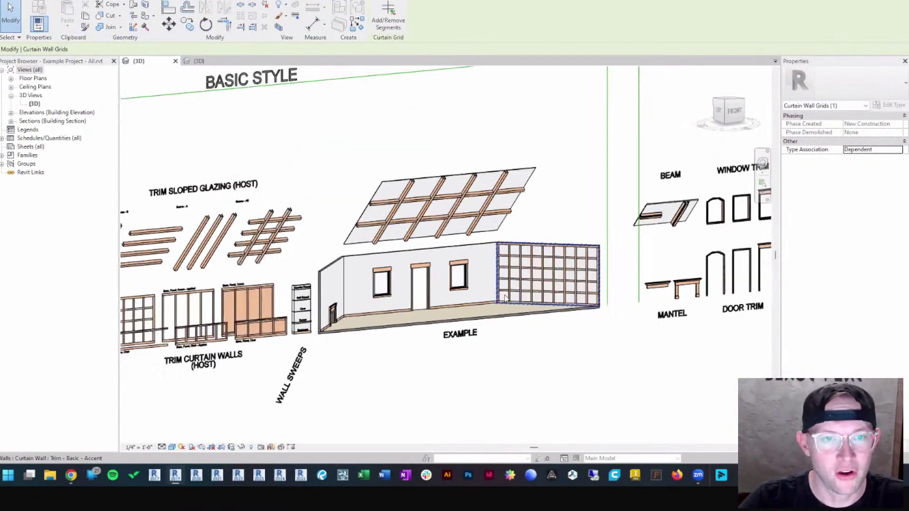
scroll(477, 297, up, 3)
scroll(477, 297, down, 4)
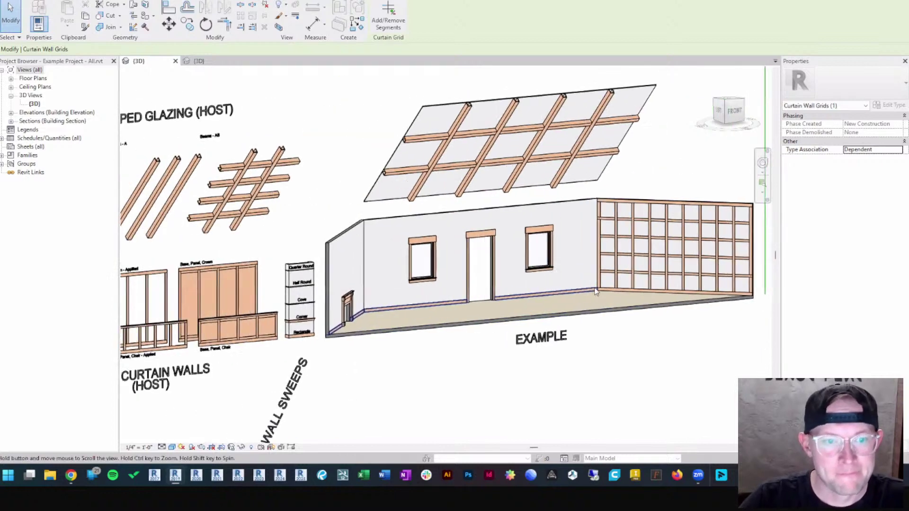
scroll(454, 325, up, 4)
scroll(453, 325, down, 2)
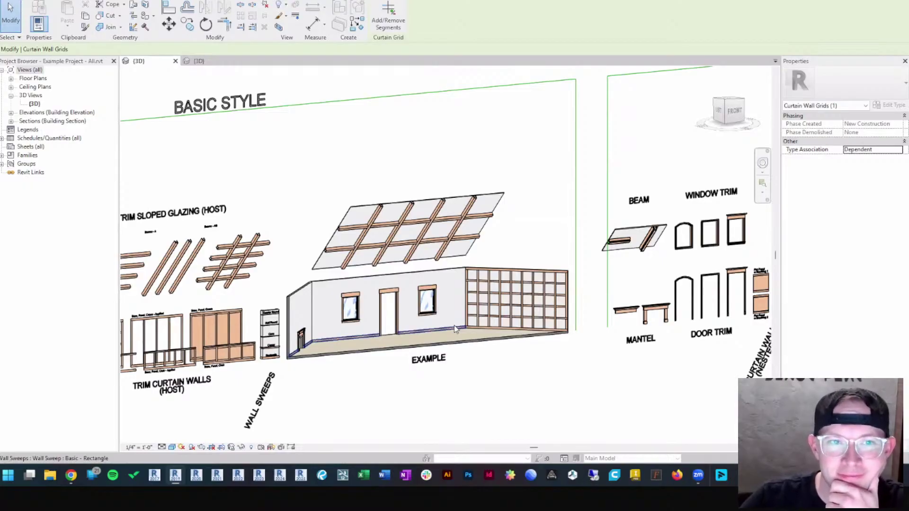
scroll(453, 326, down, 3)
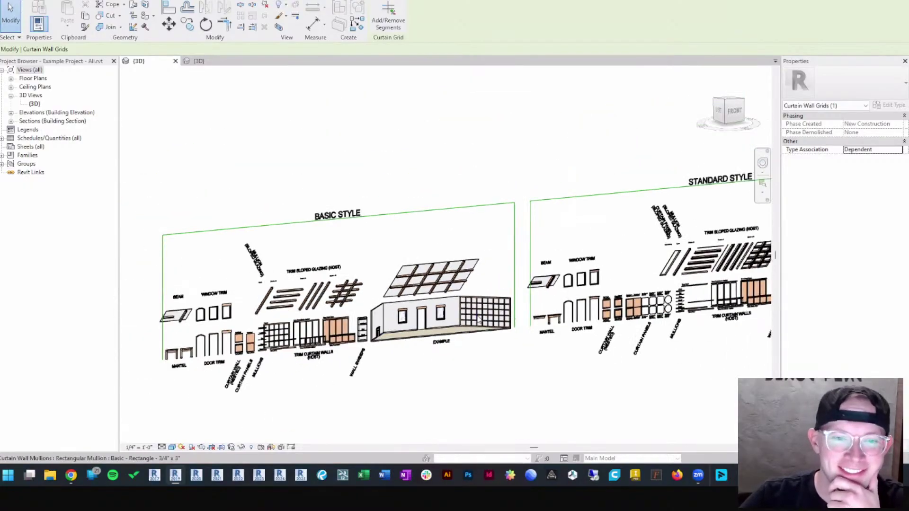
scroll(478, 320, up, 2)
scroll(444, 327, up, 2)
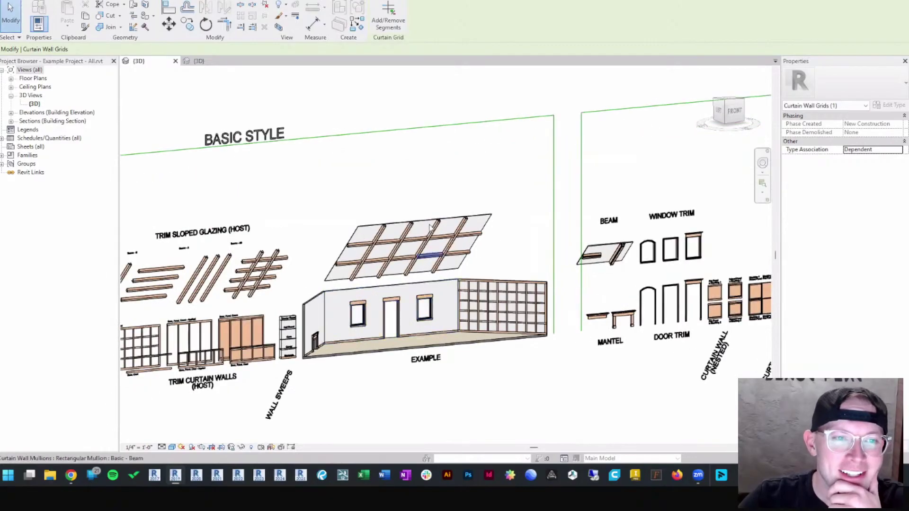
scroll(438, 329, up, 3)
scroll(438, 327, up, 2)
middle_drag(385, 322, 492, 311)
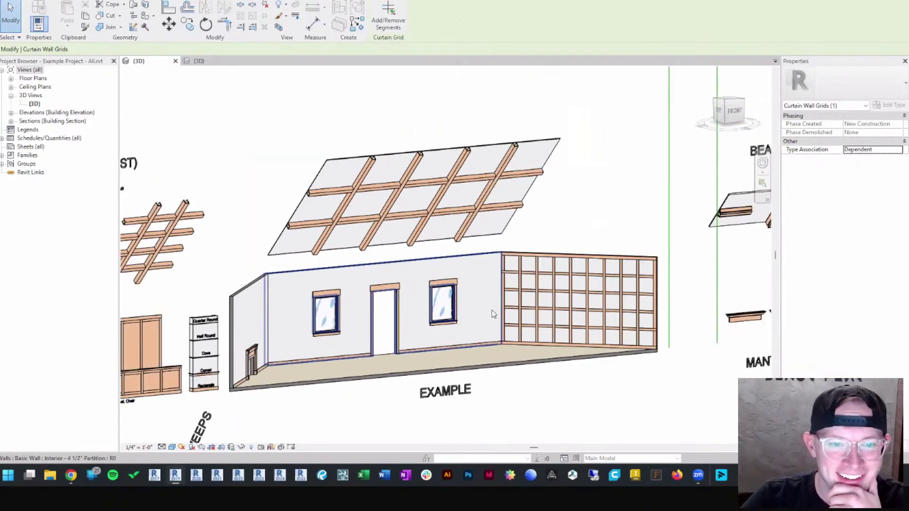
Examine the Craftsman style example room and select a cap mullion on its panelled wainscot.
scroll(493, 311, down, 3)
middle_drag(684, 306, 519, 308)
scroll(530, 311, up, 1)
middle_drag(710, 289, 427, 298)
scroll(428, 293, down, 2)
middle_drag(184, 304, 151, 305)
scroll(151, 306, down, 1)
middle_drag(713, 255, 531, 250)
scroll(484, 282, up, 4)
scroll(483, 282, up, 4)
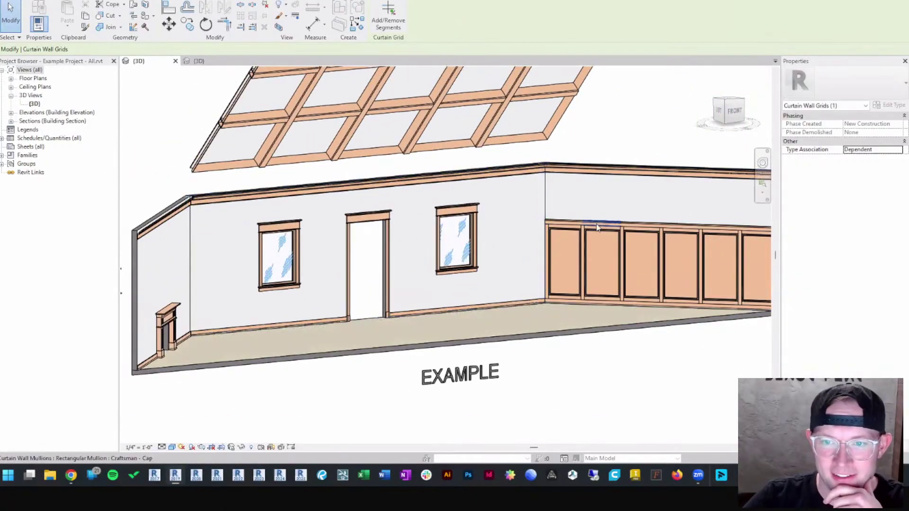
click(600, 222)
shift+middle_drag(595, 242, 574, 227)
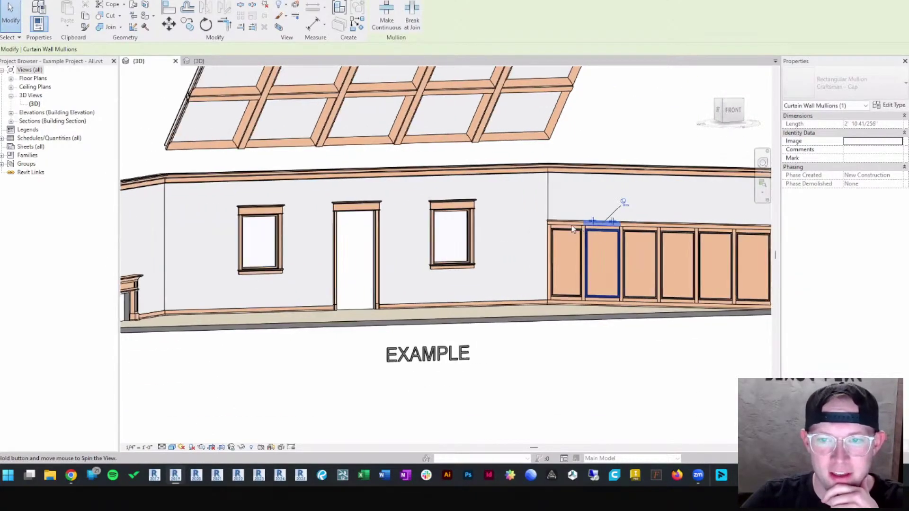
scroll(573, 227, down, 2)
middle_drag(643, 237, 594, 257)
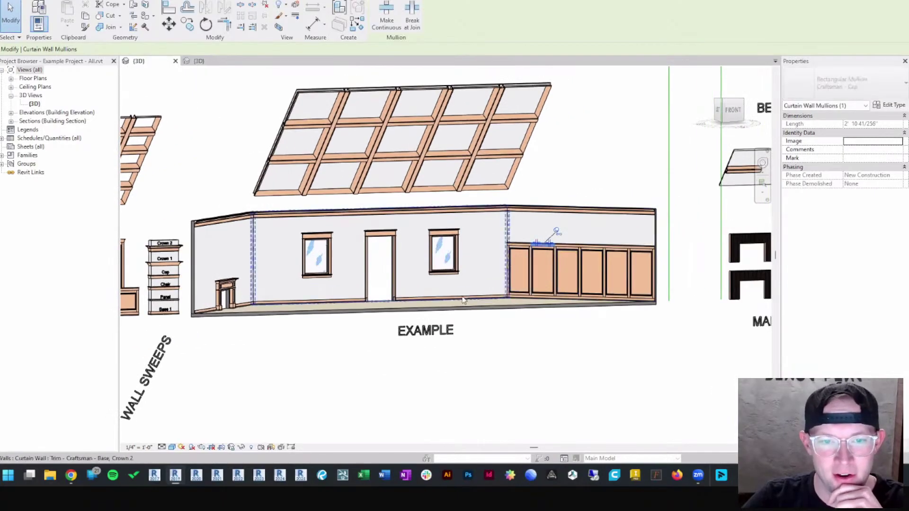
Examine the Craftsman example room from the opposite angle, including its fireplace mantel and door and window trim.
shift+middle_drag(256, 266, 137, 263)
scroll(141, 263, up, 2)
scroll(275, 278, down, 2)
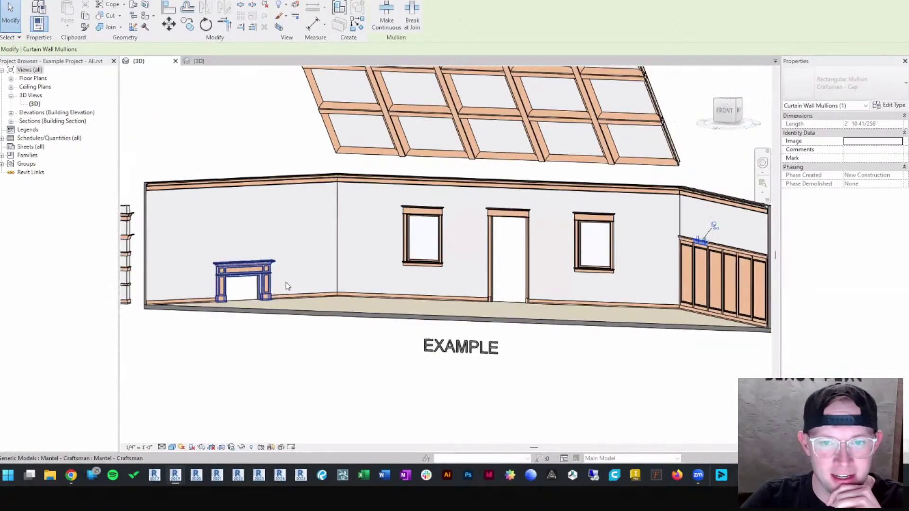
middle_drag(516, 206, 305, 215)
scroll(307, 217, up, 1)
middle_drag(424, 244, 189, 272)
scroll(336, 219, up, 6)
scroll(357, 270, down, 7)
scroll(509, 276, down, 1)
Examine the Modern style example room's wide windows, base, crown and ceiling beams.
middle_drag(700, 286, 239, 275)
middle_drag(416, 274, 307, 268)
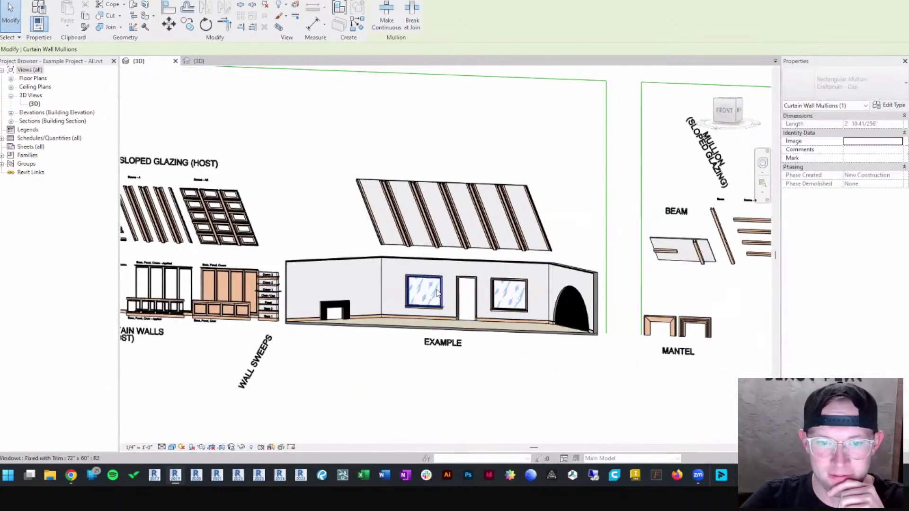
scroll(440, 294, up, 3)
scroll(441, 294, down, 1)
middle_drag(449, 291, 417, 290)
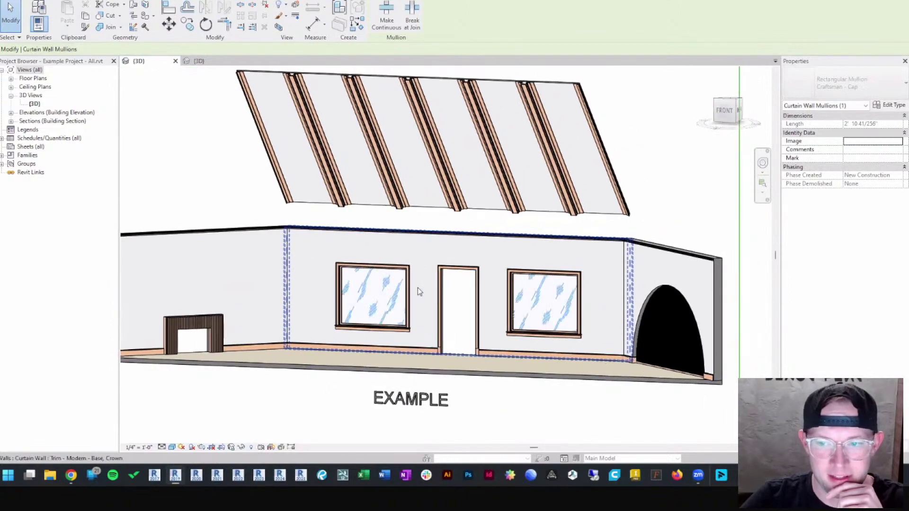
Inspect the Modern room's arched accent up close, selecting one half-round mullion to view its profile.
shift+middle_drag(469, 315, 509, 324)
middle_drag(725, 275, 346, 303)
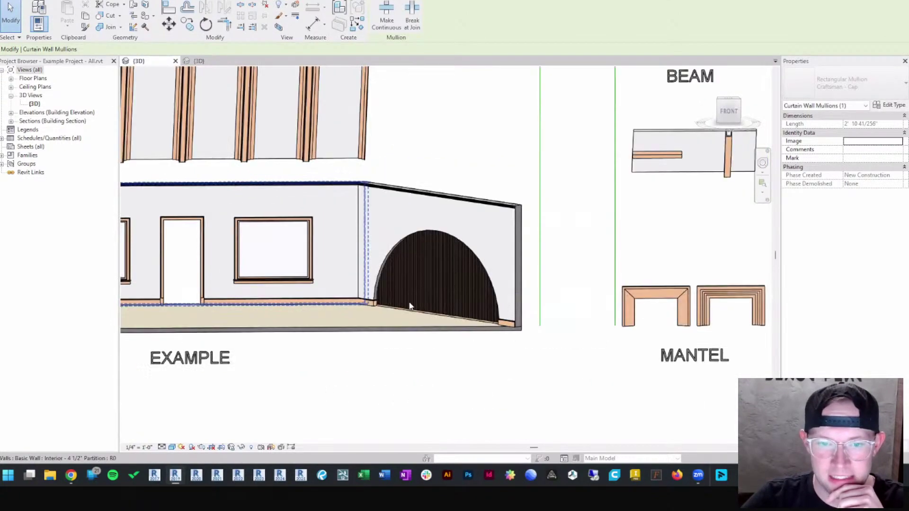
scroll(410, 305, up, 5)
scroll(326, 300, up, 5)
click(333, 279)
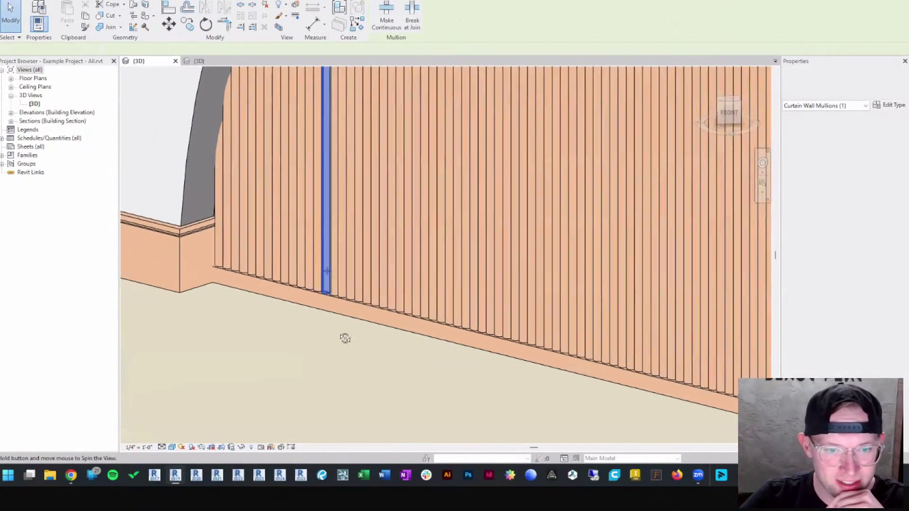
scroll(341, 286, up, 8)
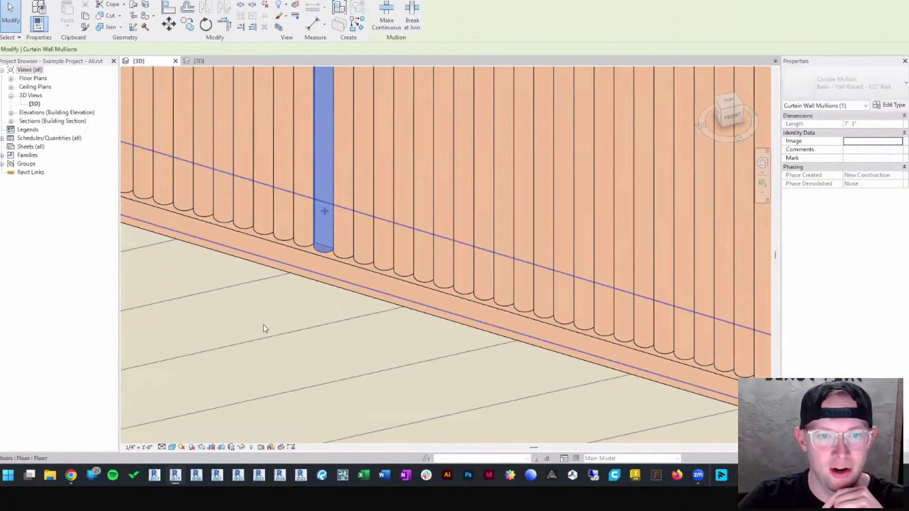
scroll(263, 325, down, 6)
key(Escape)
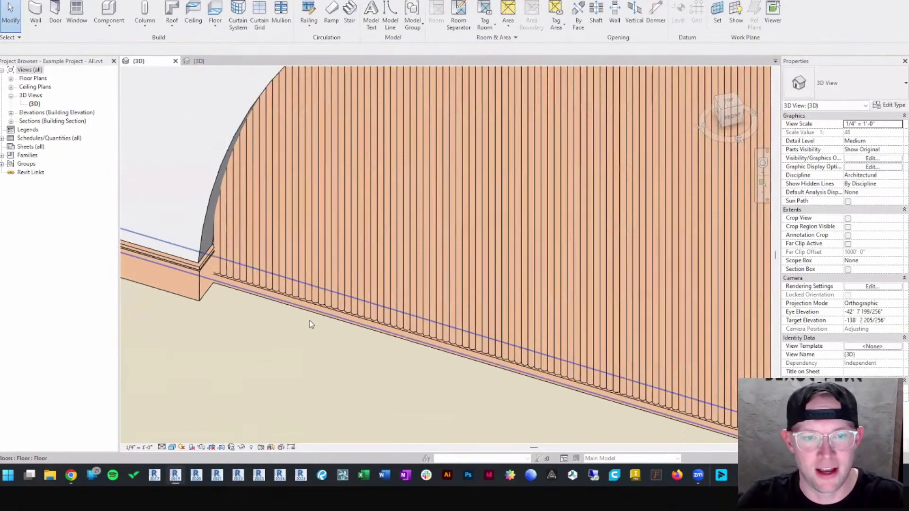
Examine the Minimalist example room's vertical slat wall and the recessed base in the adjoining corner.
scroll(309, 320, down, 5)
middle_drag(531, 317, 284, 329)
scroll(284, 329, down, 1)
middle_drag(556, 296, 440, 292)
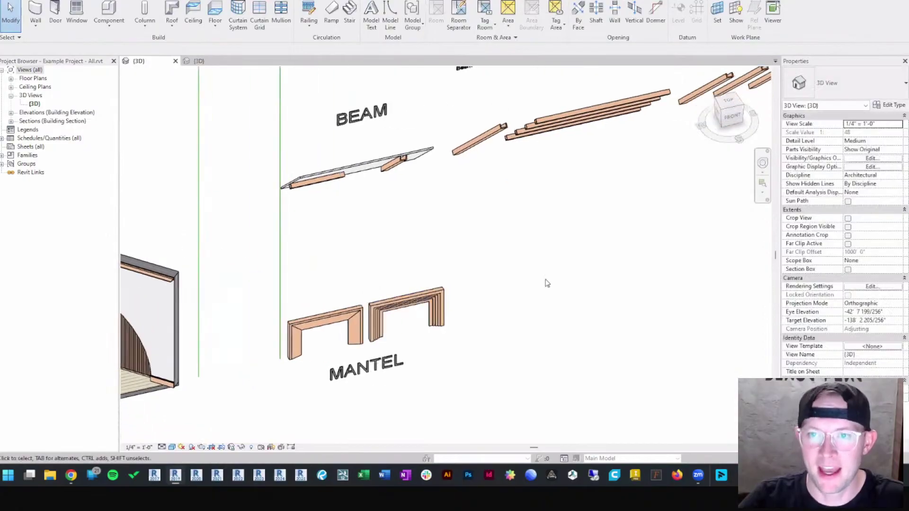
middle_drag(544, 278, 325, 309)
middle_drag(679, 235, 336, 290)
middle_drag(515, 224, 296, 269)
middle_drag(680, 228, 604, 213)
scroll(606, 215, up, 4)
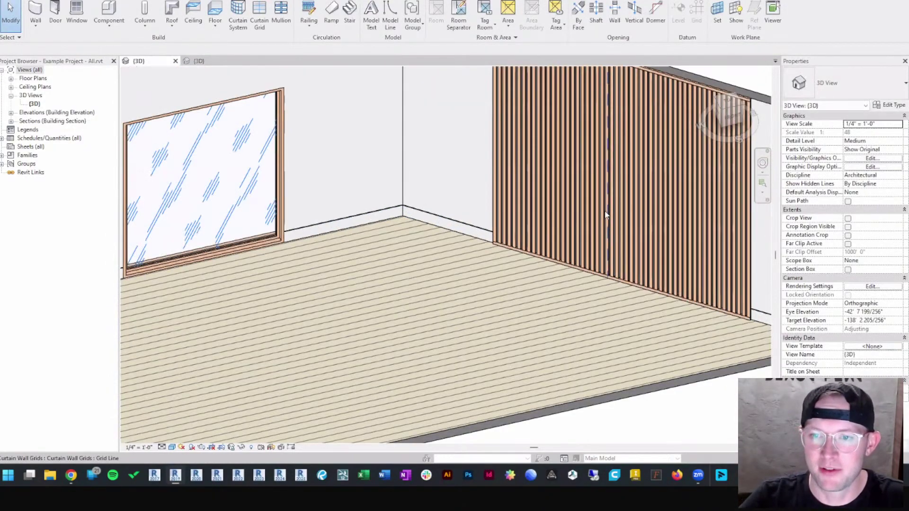
click(606, 215)
shift+middle_drag(532, 248, 510, 205)
scroll(497, 265, down, 3)
middle_drag(497, 265, 475, 299)
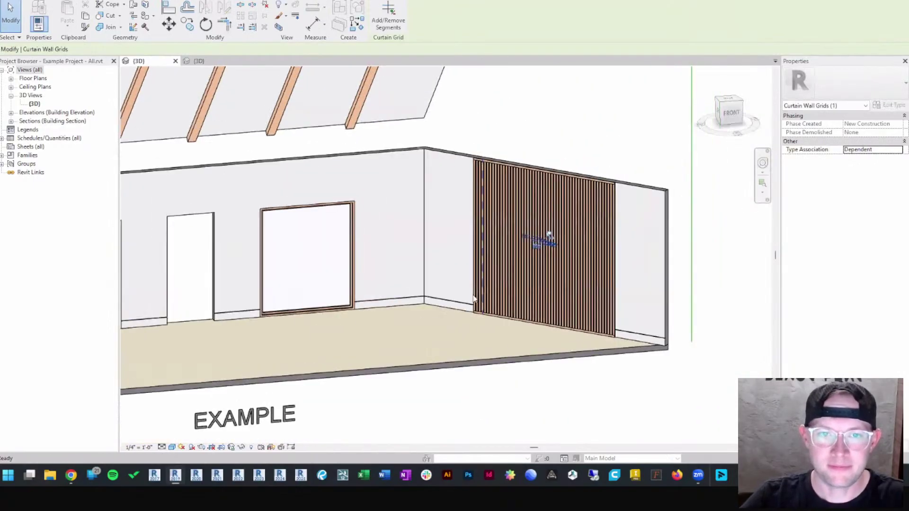
scroll(475, 299, up, 5)
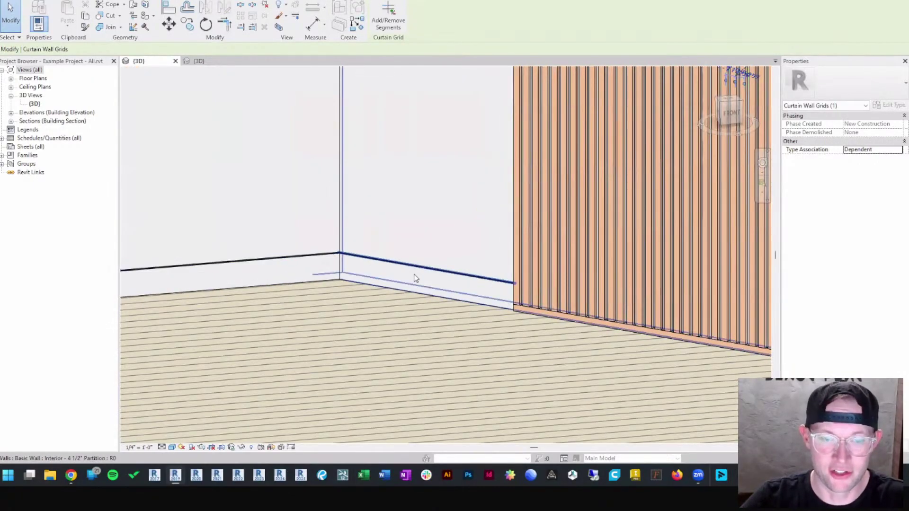
Examine the Mid-Century style example room with its brick fireplace and slatted divider.
scroll(414, 278, down, 6)
middle_drag(349, 312, 54, 370)
middle_drag(530, 288, 264, 307)
middle_drag(511, 270, 178, 284)
middle_drag(586, 267, 288, 275)
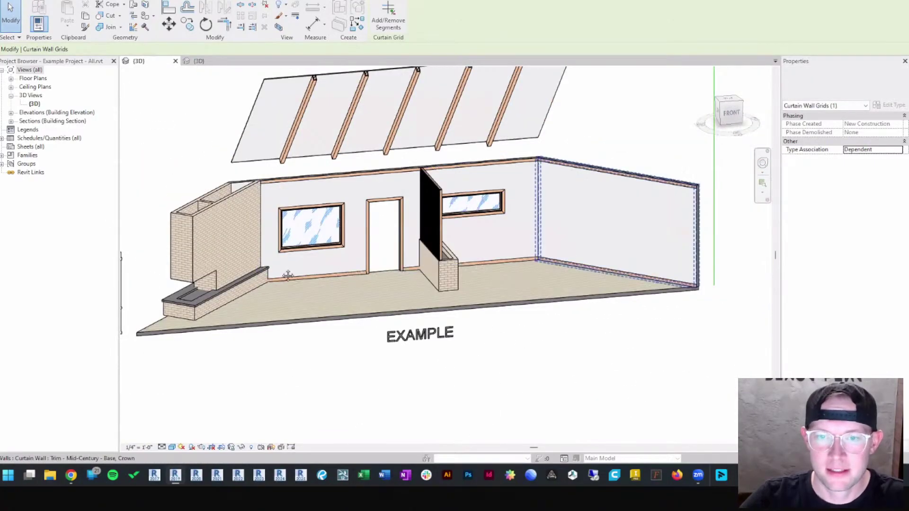
Examine the Colonial Revival example room, including its coffered ceiling, chair rail and full-height wall panelling.
middle_drag(558, 234, 86, 266)
middle_drag(690, 233, 57, 267)
middle_drag(686, 227, 135, 276)
middle_drag(352, 360, 361, 369)
middle_drag(367, 329, 399, 483)
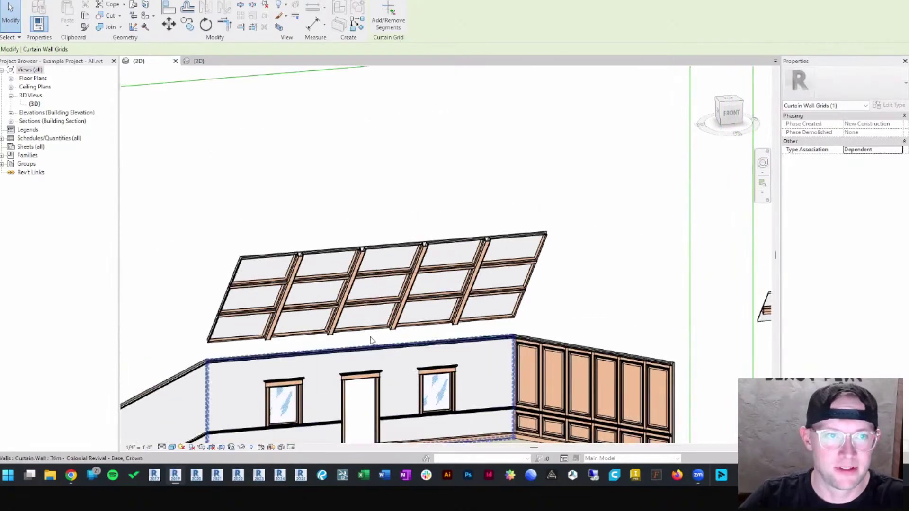
scroll(372, 340, down, 5)
scroll(505, 233, up, 5)
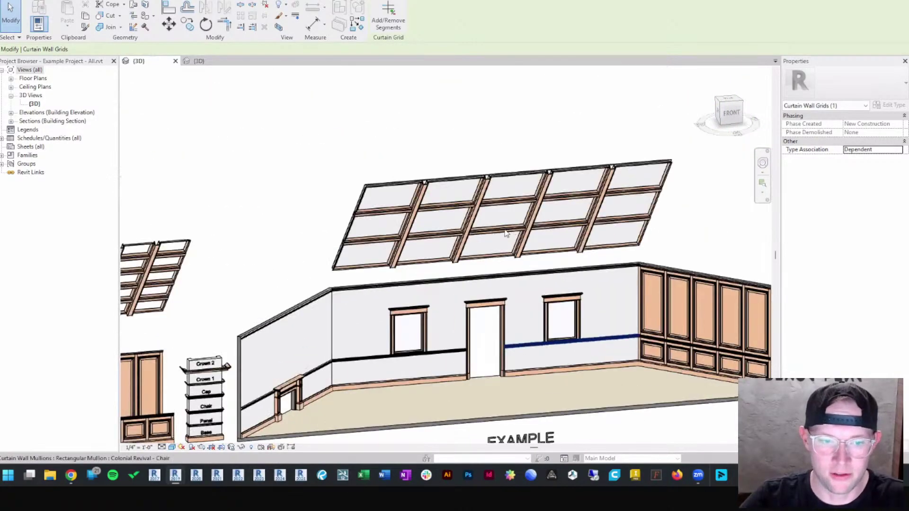
scroll(506, 234, up, 3)
shift+middle_drag(574, 240, 479, 268)
scroll(466, 310, down, 2)
Examine the New England Colonial example room and its raised-panel wall.
middle_drag(663, 237, 231, 261)
middle_drag(693, 247, 208, 261)
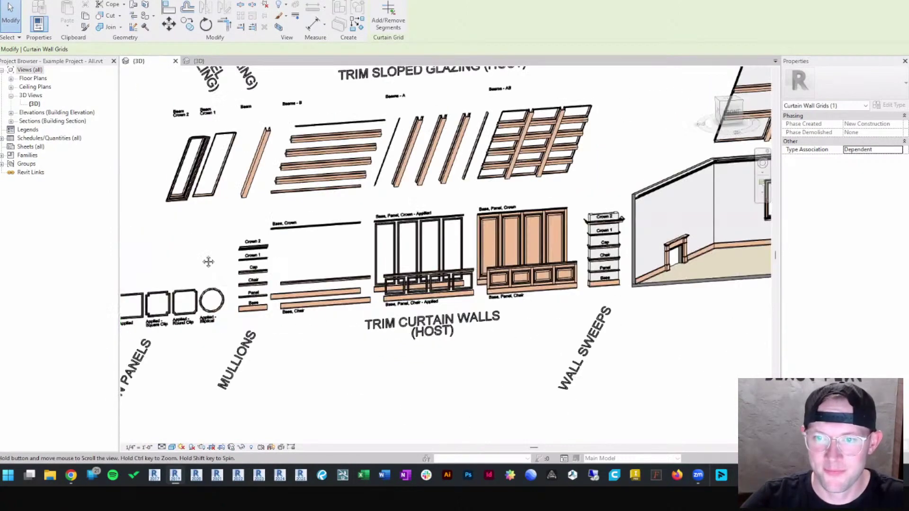
middle_drag(663, 242, 213, 256)
scroll(581, 234, up, 2)
middle_drag(551, 229, 618, 254)
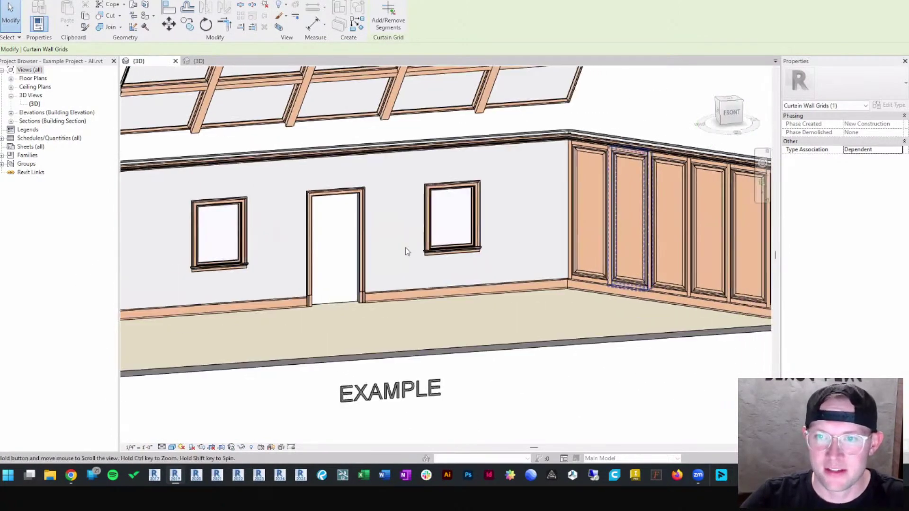
shift+middle_drag(407, 251, 538, 213)
scroll(537, 213, up, 2)
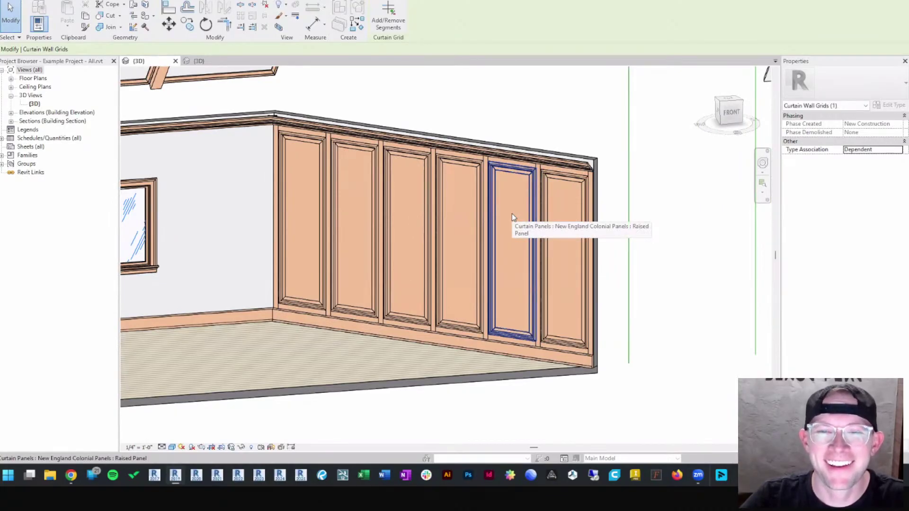
Examine the Cape Cod style example room, focusing on its beadboard wainscot, base, chair rail and window and door trim.
scroll(512, 214, down, 4)
middle_drag(521, 217, 250, 264)
middle_drag(545, 258, 368, 259)
middle_drag(516, 251, 204, 263)
middle_drag(536, 240, 183, 259)
middle_drag(572, 210, 491, 217)
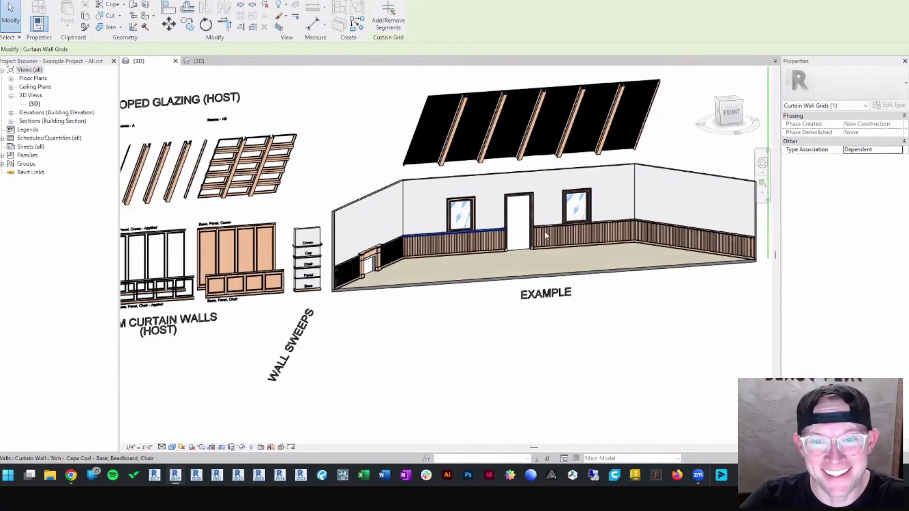
scroll(545, 234, up, 4)
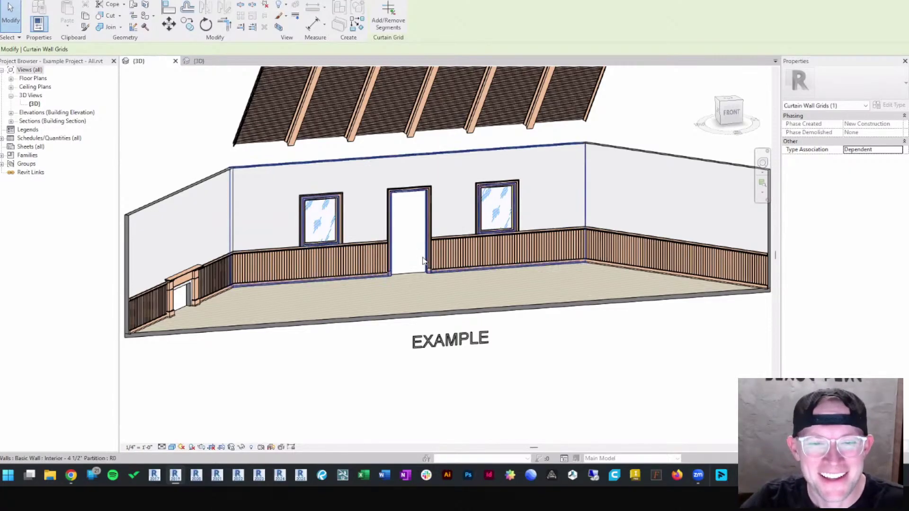
scroll(398, 266, up, 3)
middle_drag(531, 270, 238, 285)
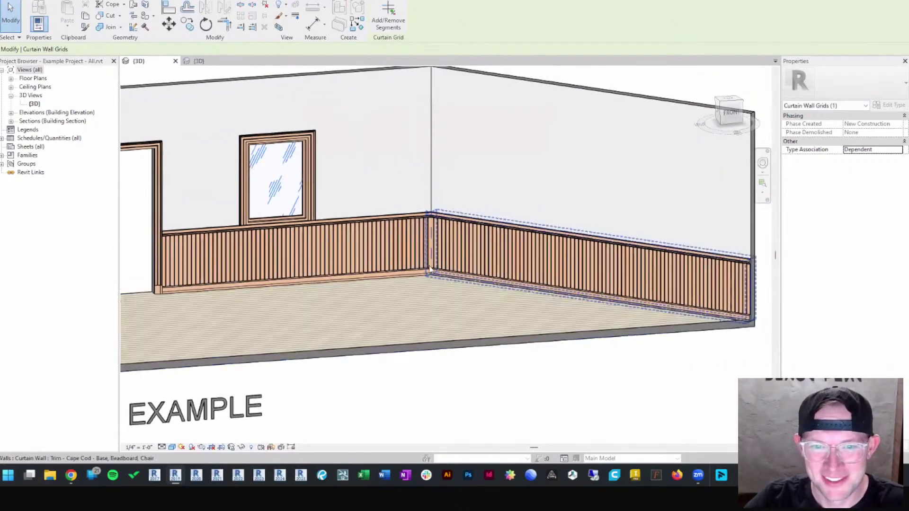
scroll(515, 268, up, 3)
middle_drag(445, 267, 633, 264)
scroll(633, 264, down, 3)
middle_drag(417, 266, 584, 269)
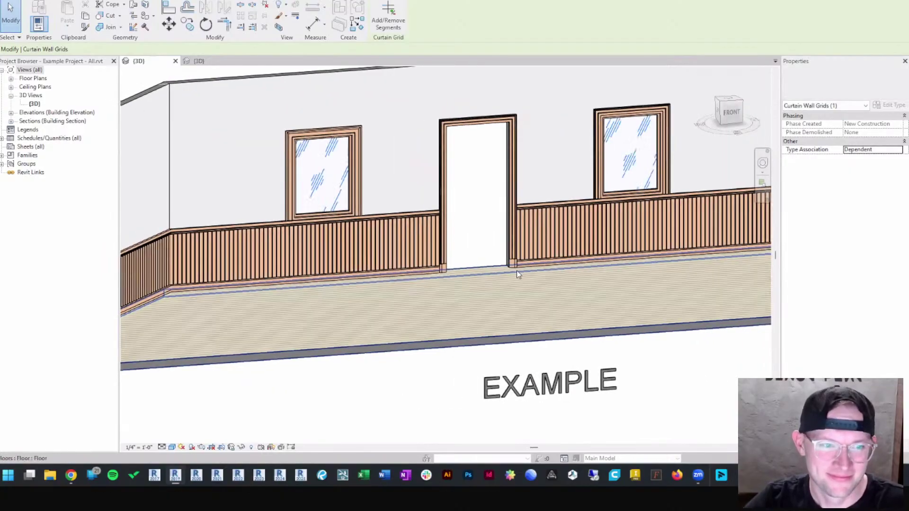
Examine the Dutch Colonial example room and the trim curtain walls and wall sweeps beside it.
scroll(541, 268, down, 5)
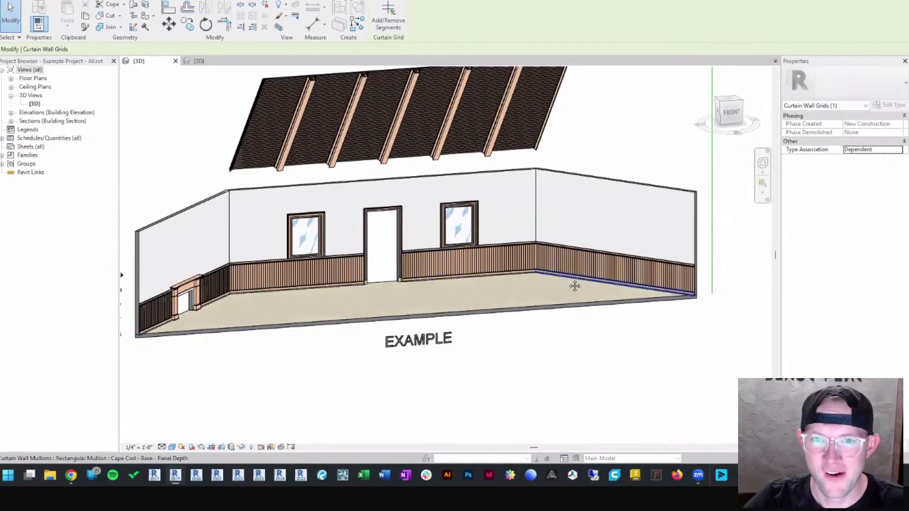
middle_drag(574, 286, 161, 299)
middle_drag(566, 262, 157, 277)
middle_drag(537, 264, 356, 263)
scroll(396, 263, down, 2)
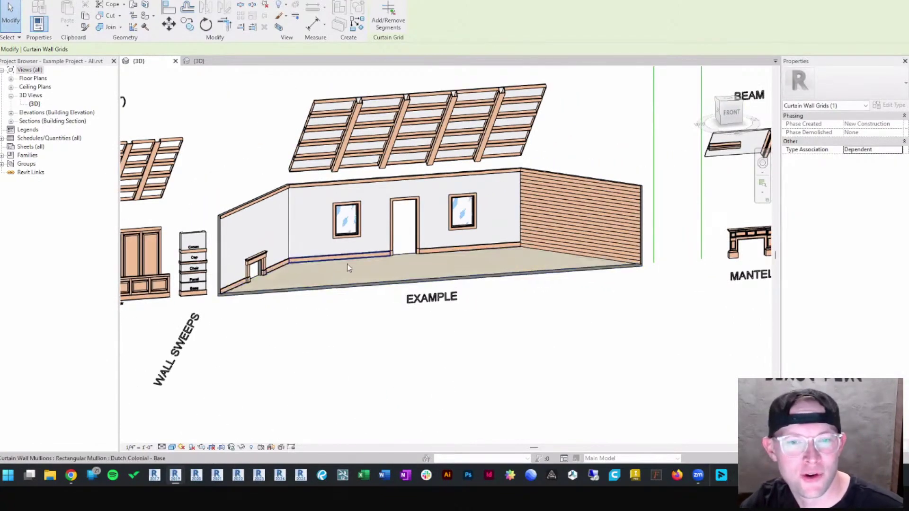
middle_drag(362, 270, 728, 275)
scroll(265, 274, up, 4)
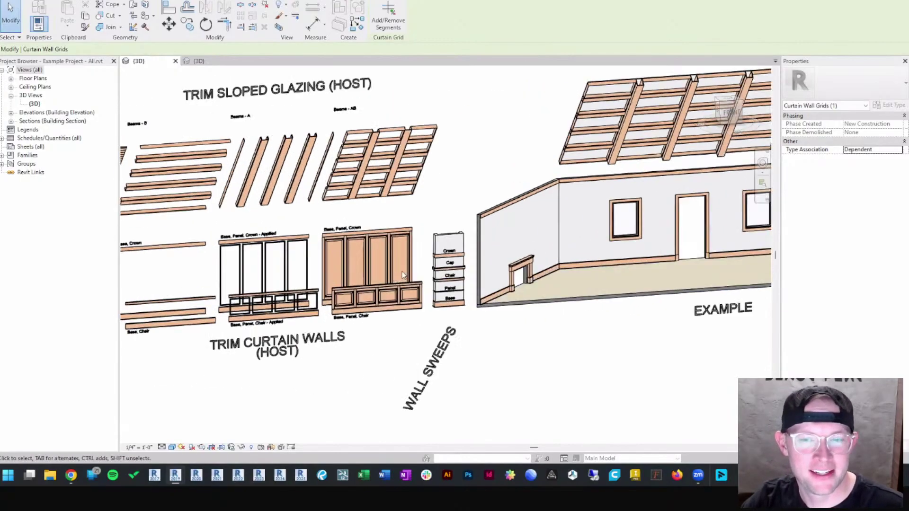
Compare the applied-moulding and raised-panel trim curtain walls in the Dutch Colonial collection.
middle_drag(327, 272, 572, 264)
scroll(546, 266, up, 2)
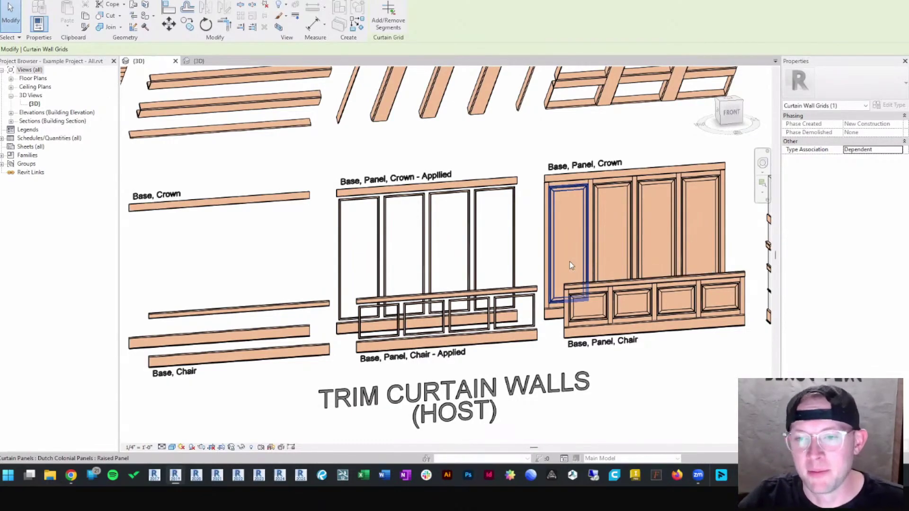
middle_drag(595, 260, 611, 261)
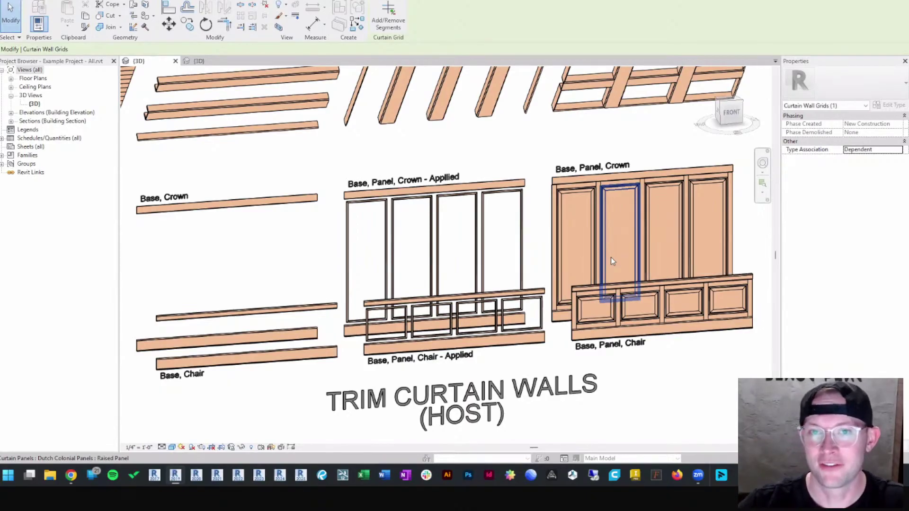
middle_drag(606, 252, 330, 258)
Survey the following style collections past Greek Revival and Victorian, ending with the Louis XIV example room.
scroll(522, 252, down, 2)
scroll(570, 250, down, 1)
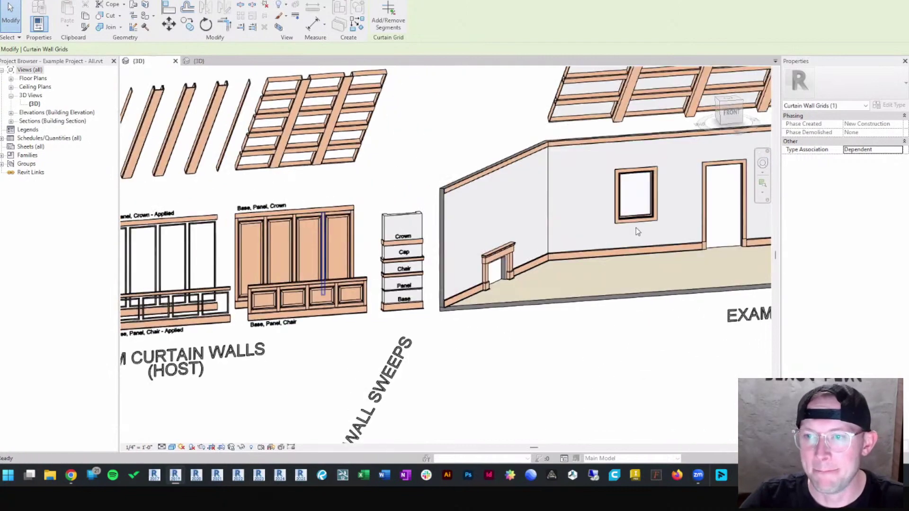
scroll(495, 246, down, 1)
mouse_move(272, 258)
middle_down()
mouse_move(524, 250)
mouse_move(704, 216)
mouse_move(534, 248)
mouse_move(66, 279)
middle_up()
scroll(703, 216, down, 1)
scroll(534, 247, down, 2)
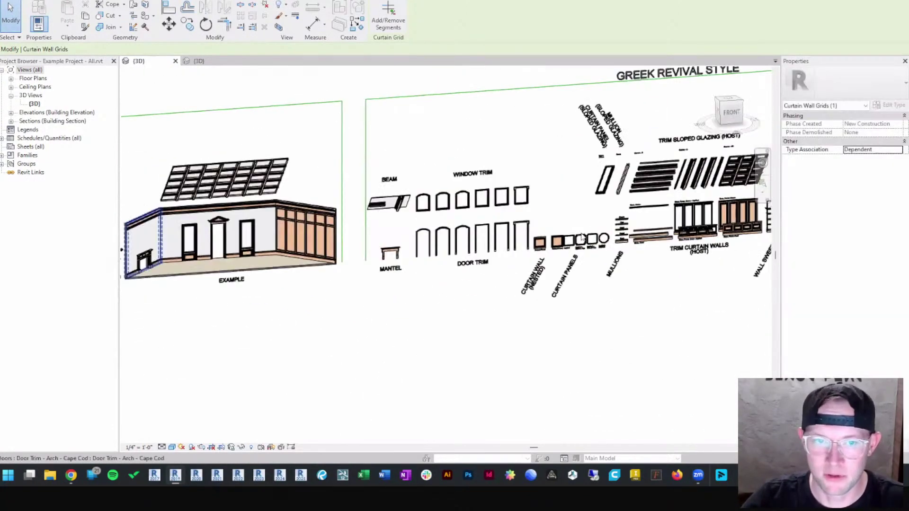
middle_drag(599, 203, 91, 246)
mouse_move(742, 225)
middle_down()
mouse_move(326, 232)
mouse_move(4, 270)
middle_up()
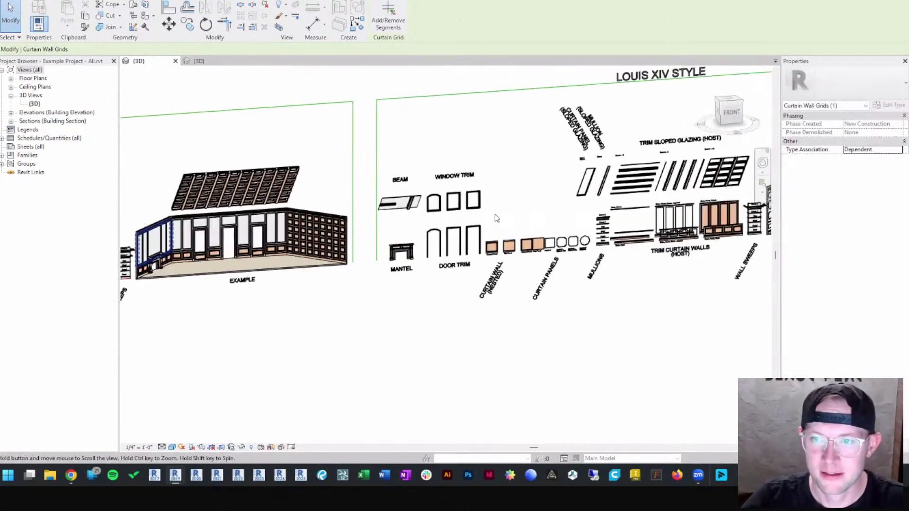
middle_drag(402, 221, 67, 247)
scroll(456, 184, up, 8)
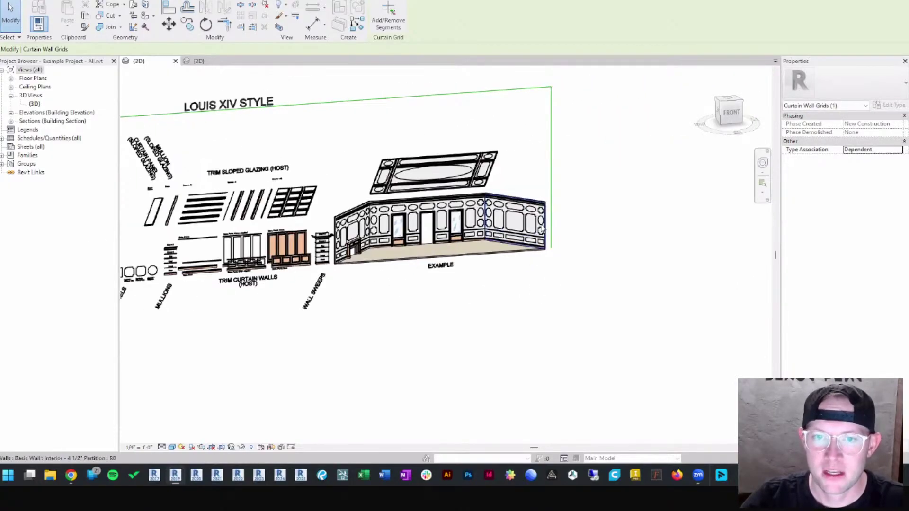
scroll(456, 183, down, 8)
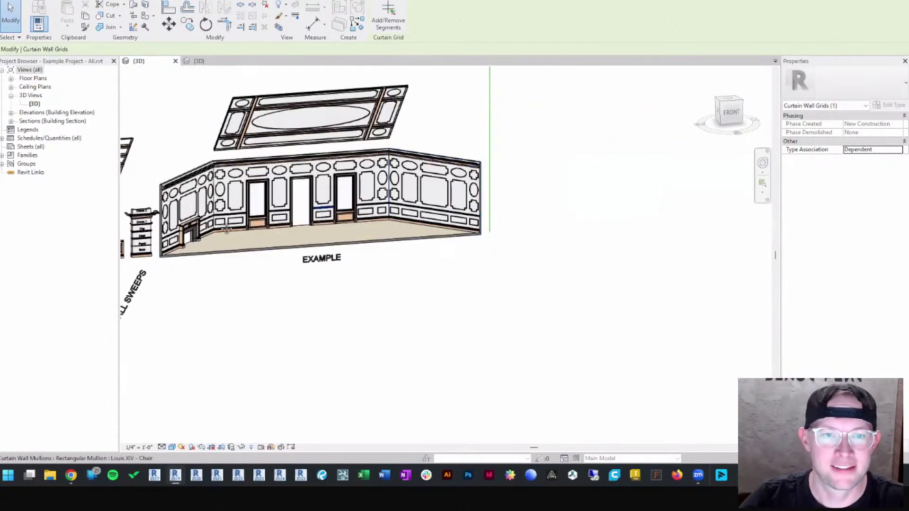
Examine the Victorian example room, including its coffered ceiling, crown, wainscot and full-height raised-panel wall.
middle_drag(193, 232, 906, 195)
scroll(208, 226, up, 1)
scroll(208, 227, up, 5)
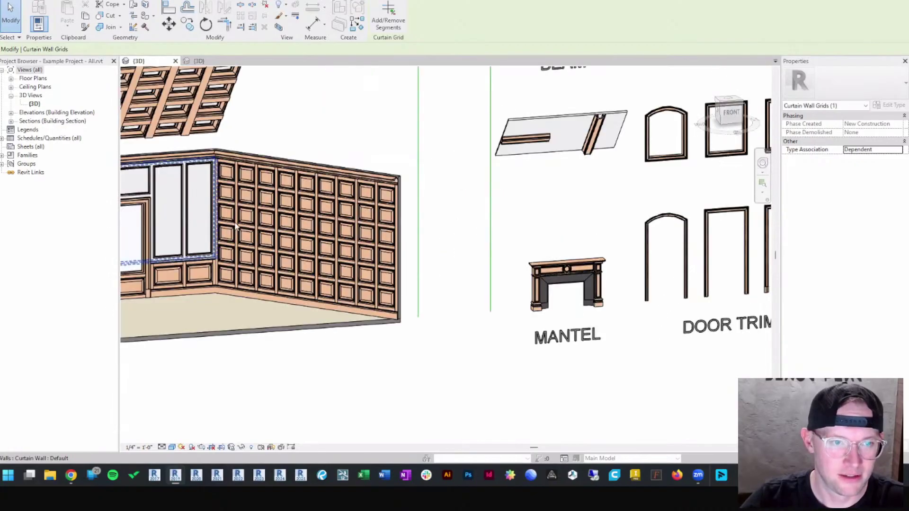
middle_drag(209, 226, 538, 227)
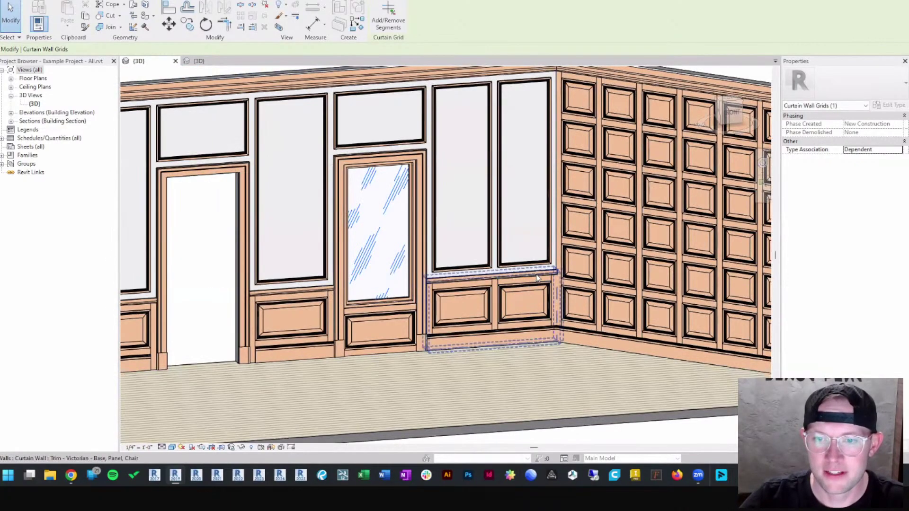
scroll(501, 232, down, 5)
shift+middle_drag(501, 231, 418, 198)
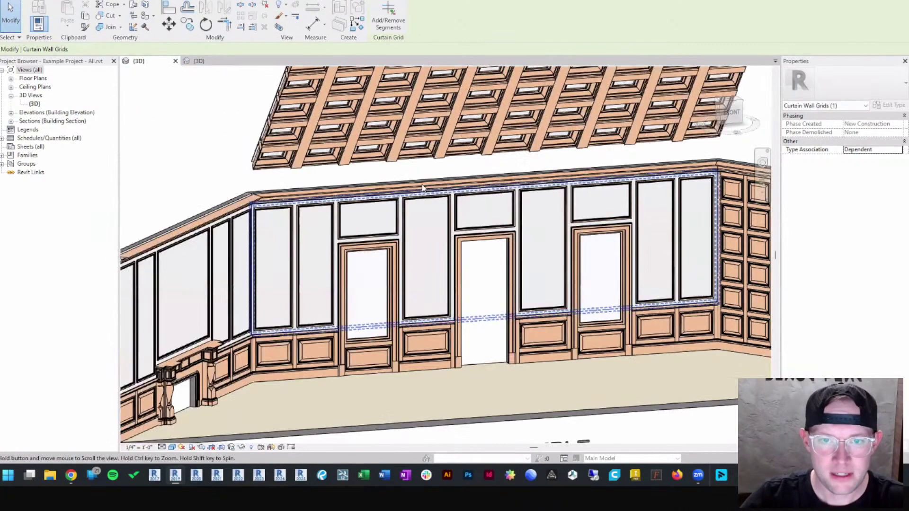
scroll(418, 198, up, 4)
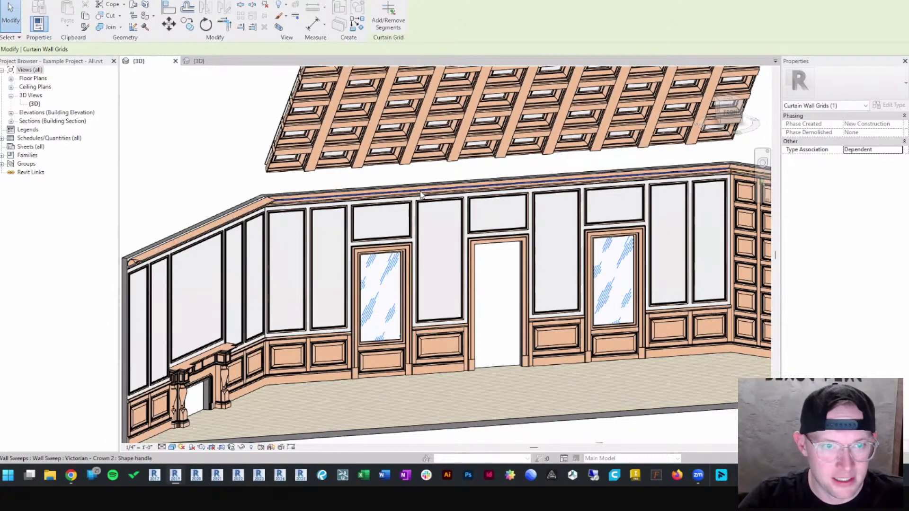
Inspect the properties of the Victorian room's back partition wall and of the default curtain wall above the fireplace.
click(422, 190)
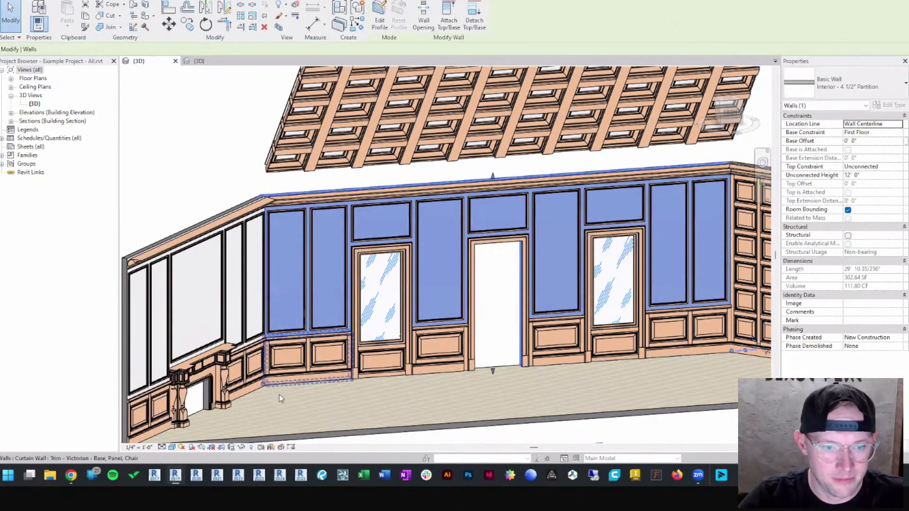
shift+middle_drag(225, 138, 227, 143)
middle_drag(267, 262, 340, 258)
key(Escape)
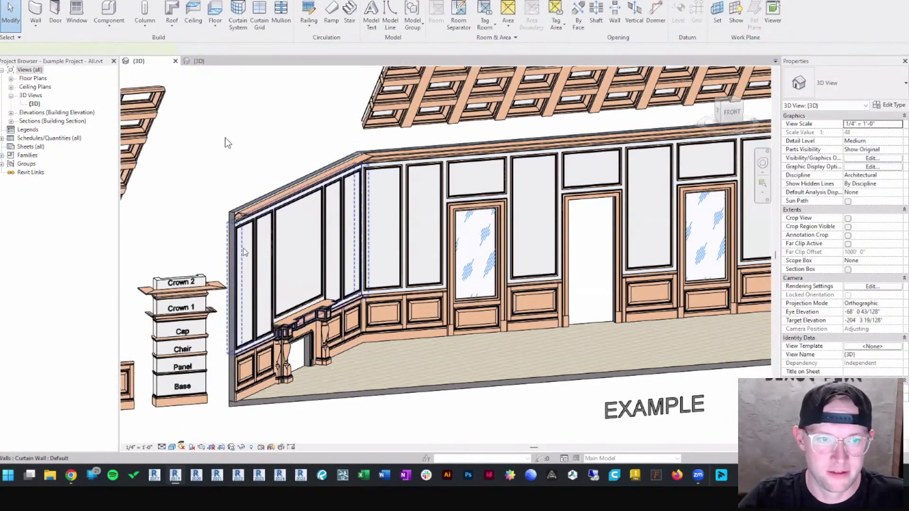
click(245, 250)
middle_drag(378, 300, 281, 292)
middle_drag(596, 251, 492, 253)
key(Escape)
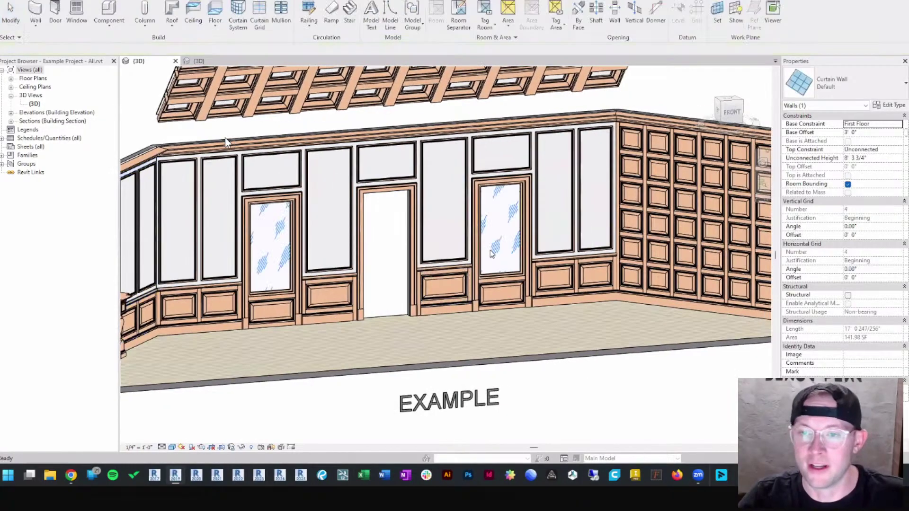
Examine how the Victorian room's wainscot and applied panels fit around the window and door trim.
scroll(477, 239, up, 2)
middle_drag(279, 157, 286, 195)
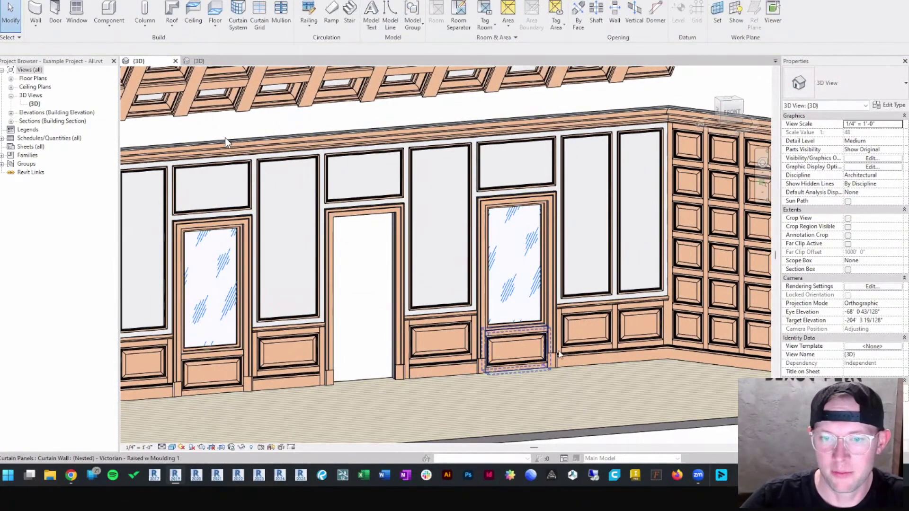
middle_drag(621, 315, 406, 303)
scroll(556, 302, down, 1)
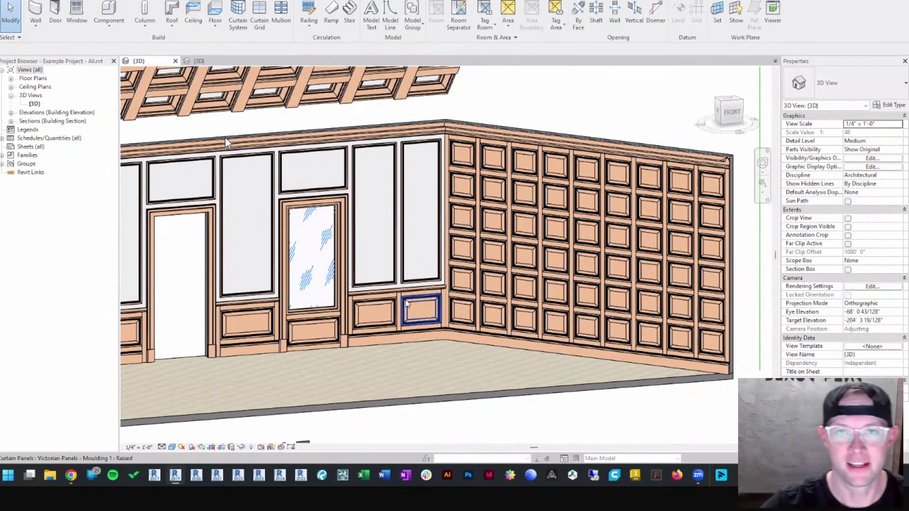
middle_drag(369, 306, 527, 300)
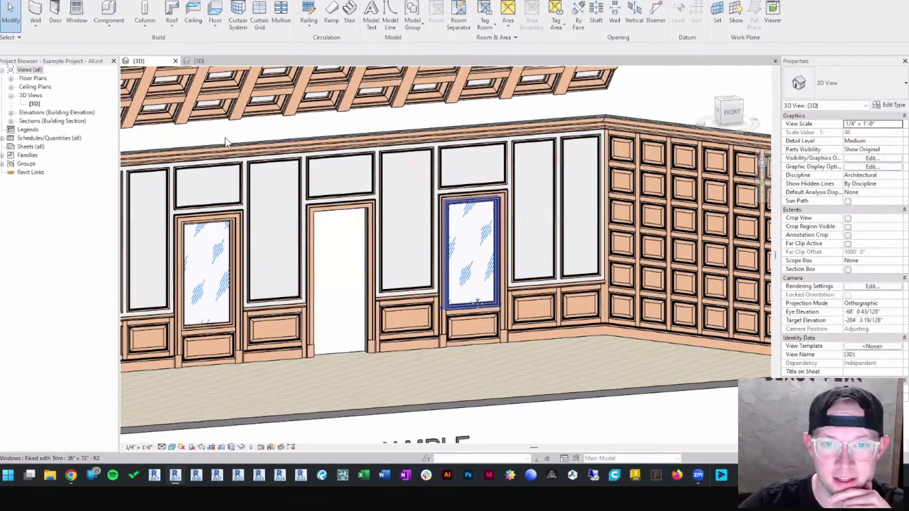
scroll(448, 295, down, 1)
middle_drag(449, 295, 498, 297)
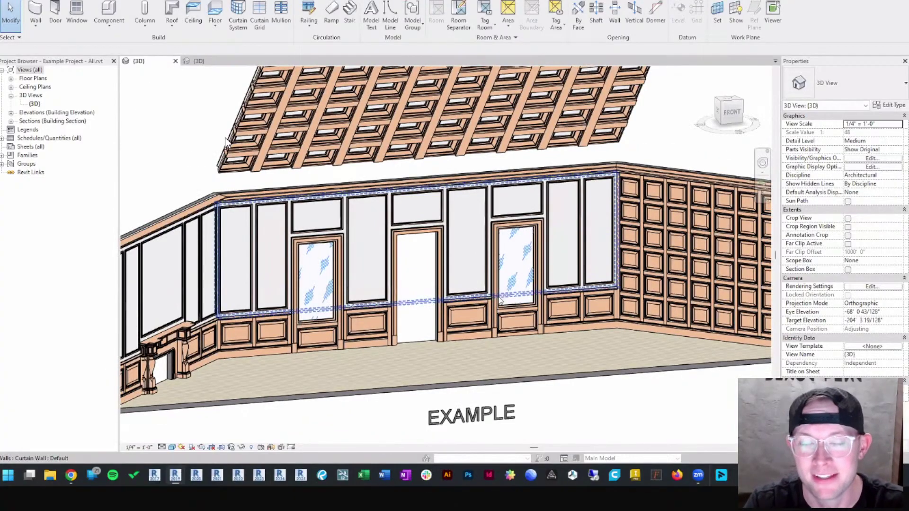
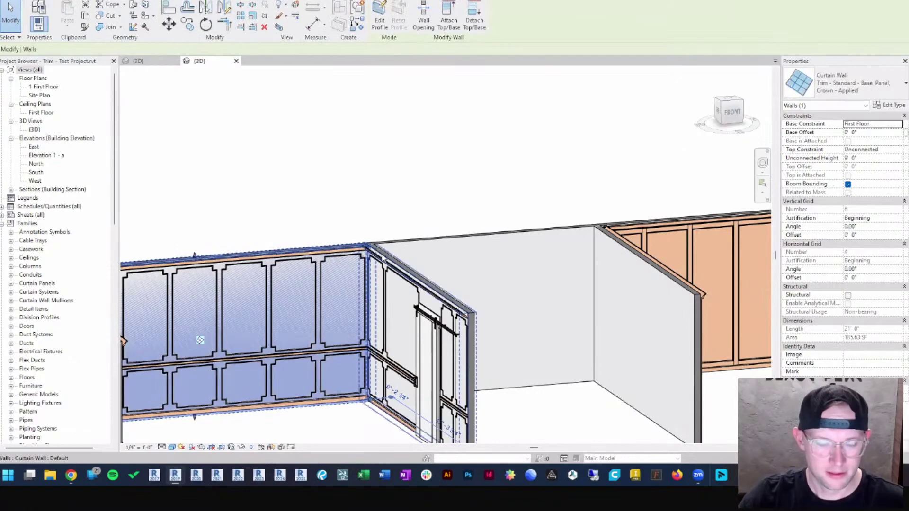
Delete the Base, Panel, Crown - Applied trim curtain walls from the test project's back wall and door wall.
key(Escape)
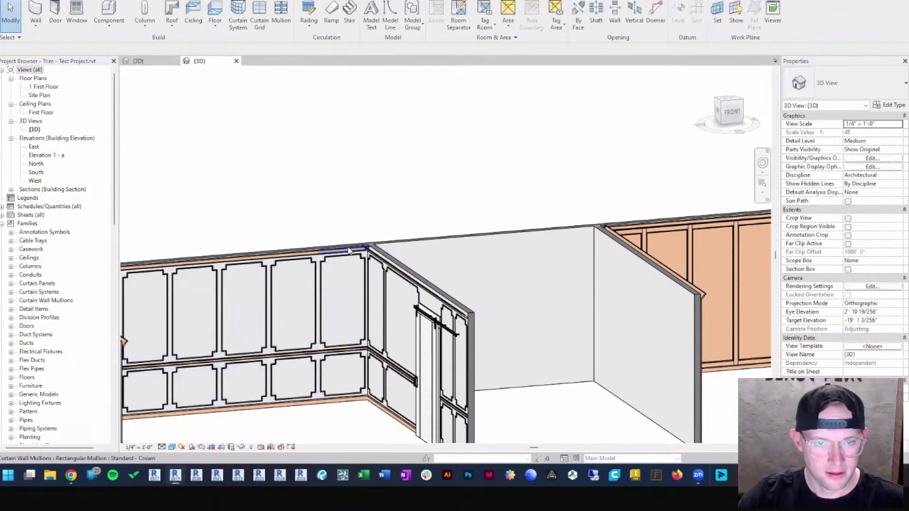
click(352, 248)
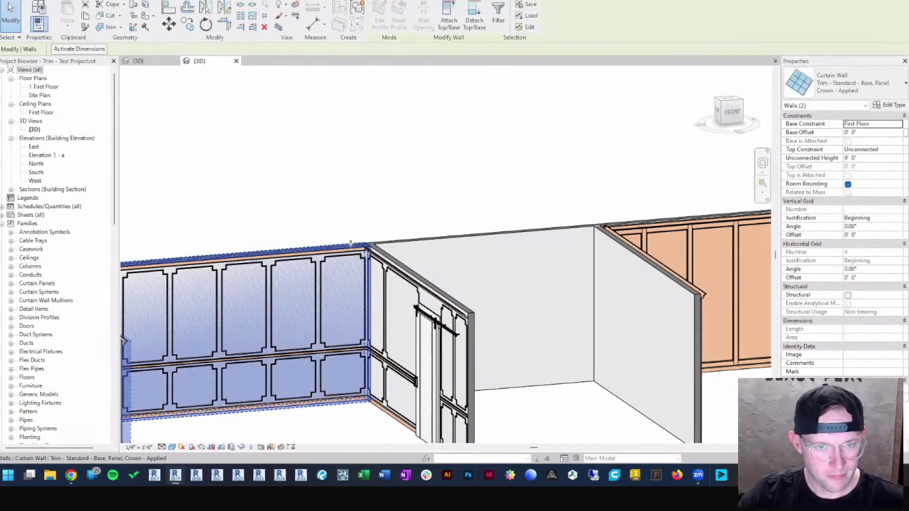
key(Delete)
middle_drag(478, 433, 473, 351)
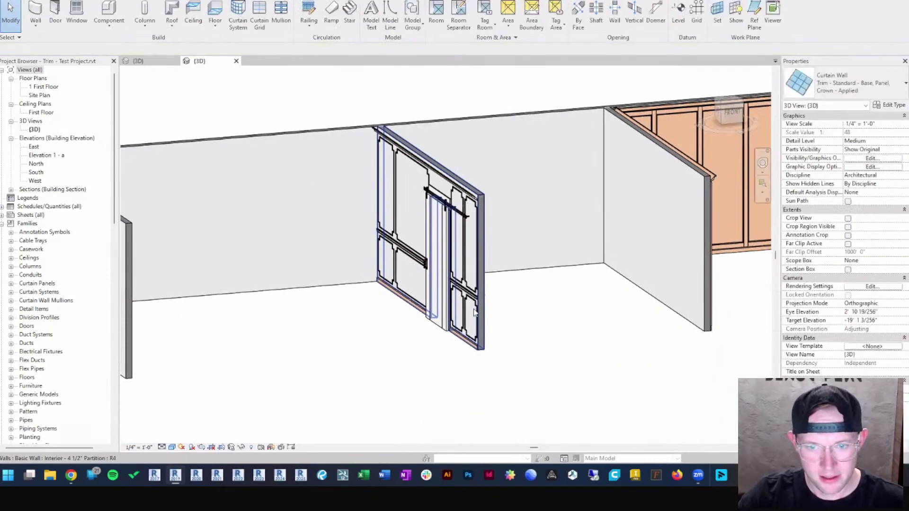
scroll(473, 351, down, 5)
middle_drag(615, 317, 557, 236)
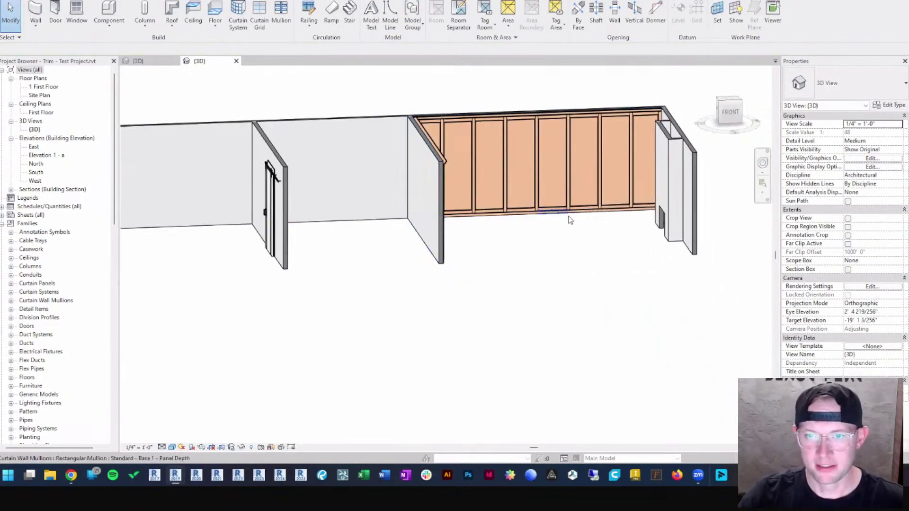
Delete the flat-panel trim curtain wall from the back wall of the bay with the fireplace.
click(569, 222)
key(Tab)
click(594, 213)
key(Delete)
Delete the remaining Trim - Standard - Base, Panel, Crown curtain wall from the partition wall and check that the rooms are bare.
shift+middle_drag(582, 241, 568, 355)
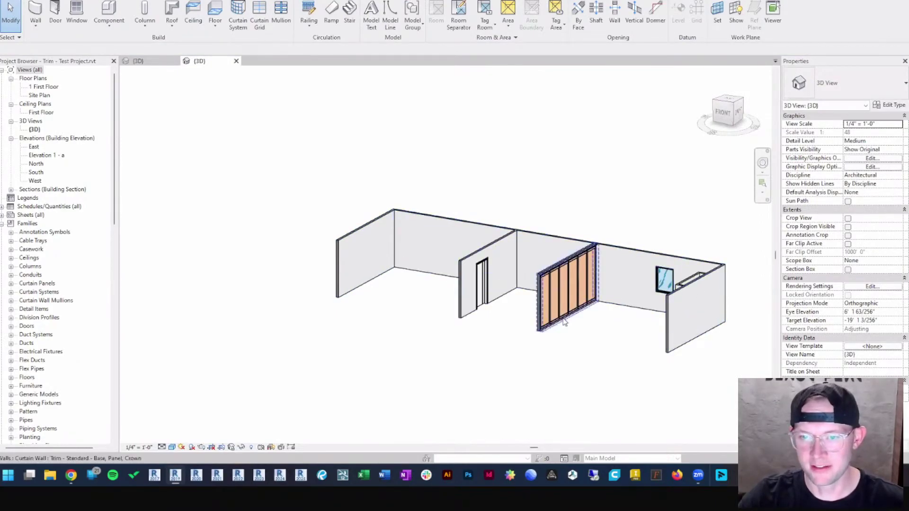
scroll(587, 331, up, 2)
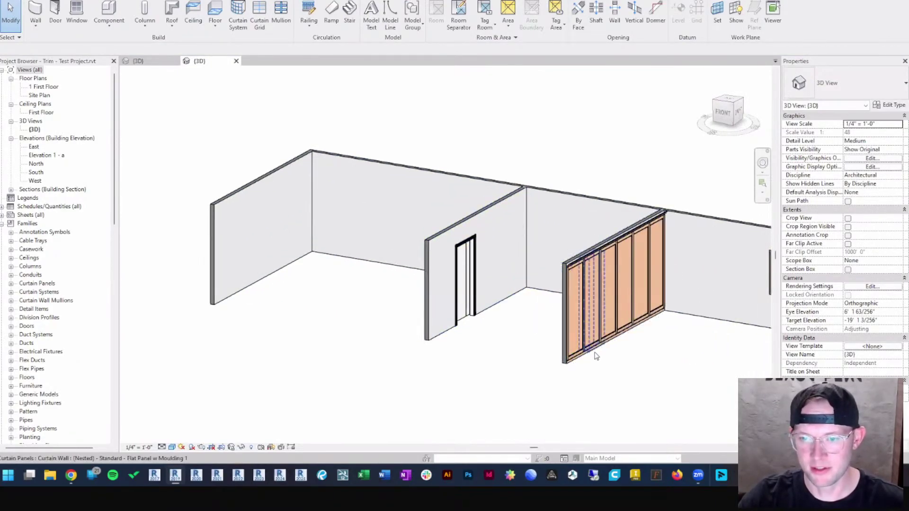
shift+middle_drag(595, 345, 481, 326)
middle_drag(479, 365, 470, 204)
click(431, 302)
shift+middle_drag(429, 331, 455, 287)
click(402, 271)
scroll(371, 234, up, 3)
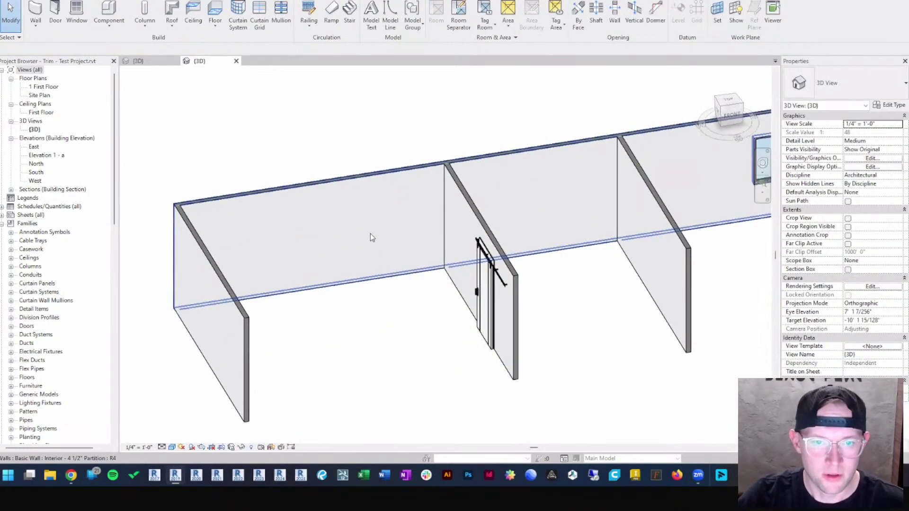
click(197, 267)
shift+middle_drag(356, 298, 377, 257)
key(Escape)
Return to the example project's 3D view and find the trim curtain walls in the Louis XIV collection.
click(143, 60)
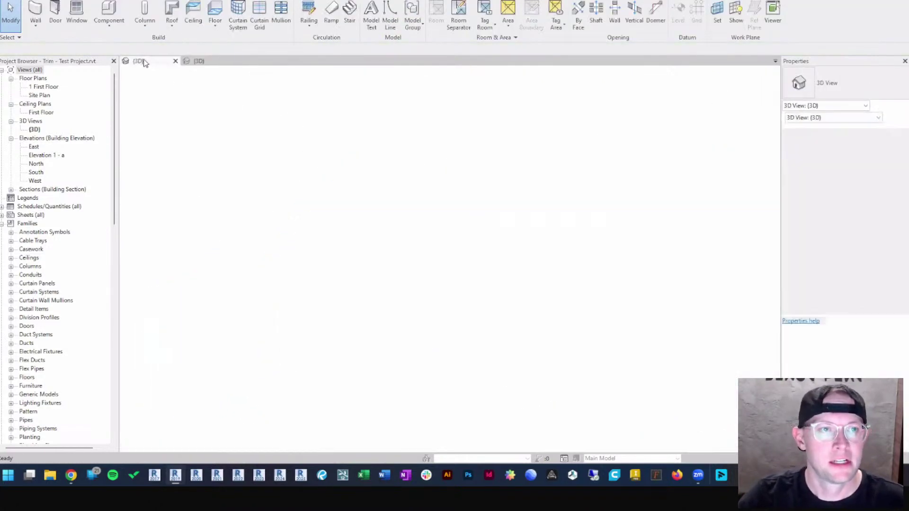
scroll(283, 311, down, 4)
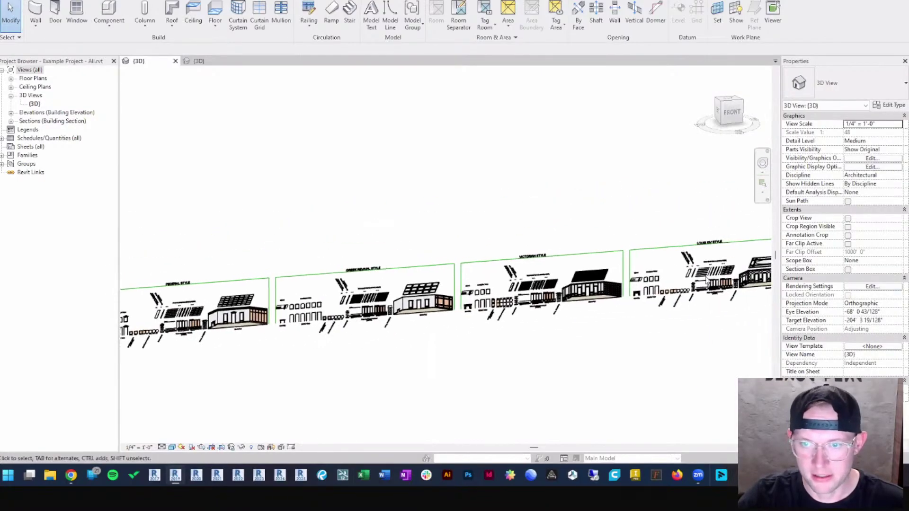
scroll(563, 279, up, 5)
middle_drag(563, 279, 137, 283)
middle_drag(141, 325, 365, 326)
scroll(364, 326, up, 3)
middle_drag(477, 328, 95, 303)
scroll(451, 318, up, 2)
scroll(451, 318, up, 2)
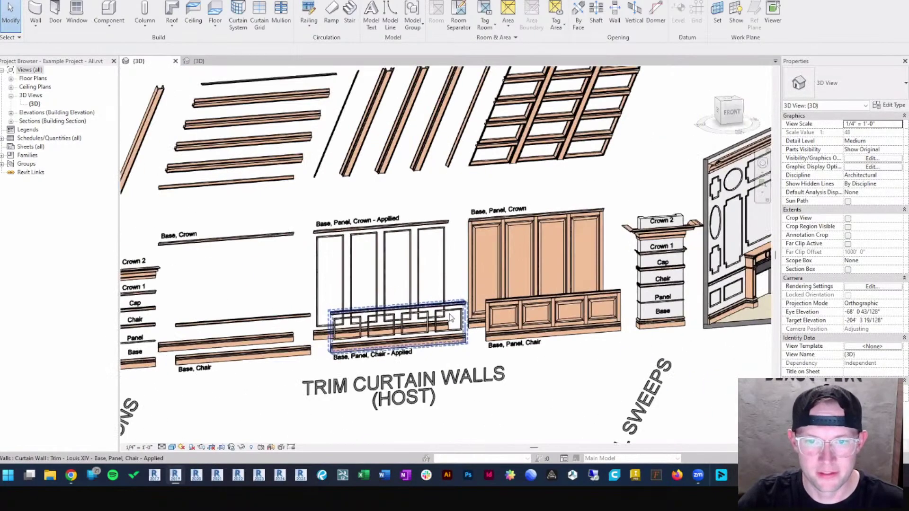
Select the Louis XIV Base, Crown trim curtain wall and inspect its type and properties.
middle_drag(274, 267, 355, 284)
scroll(336, 221, up, 2)
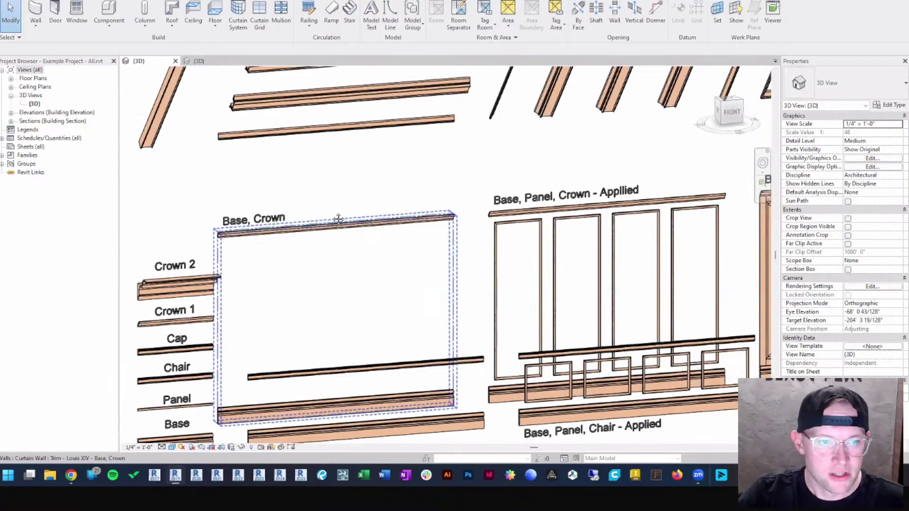
middle_drag(285, 262, 339, 214)
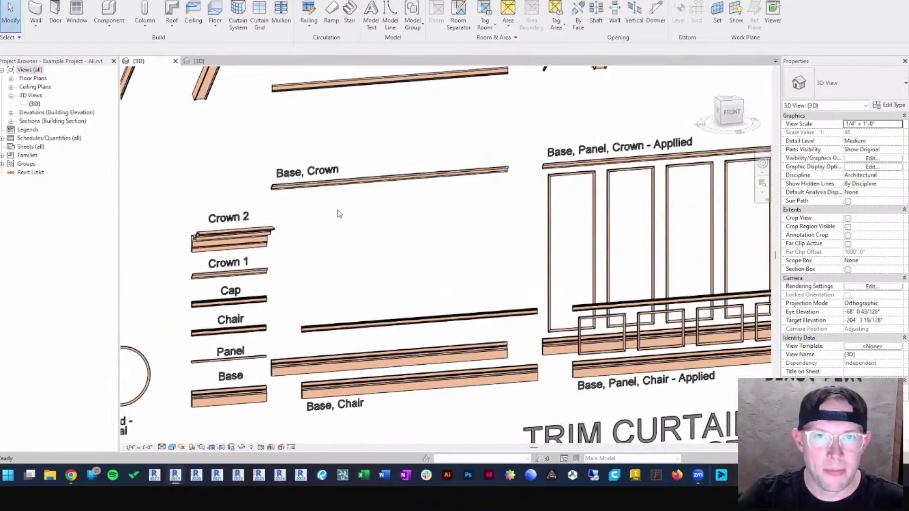
click(404, 173)
scroll(406, 180, down, 2)
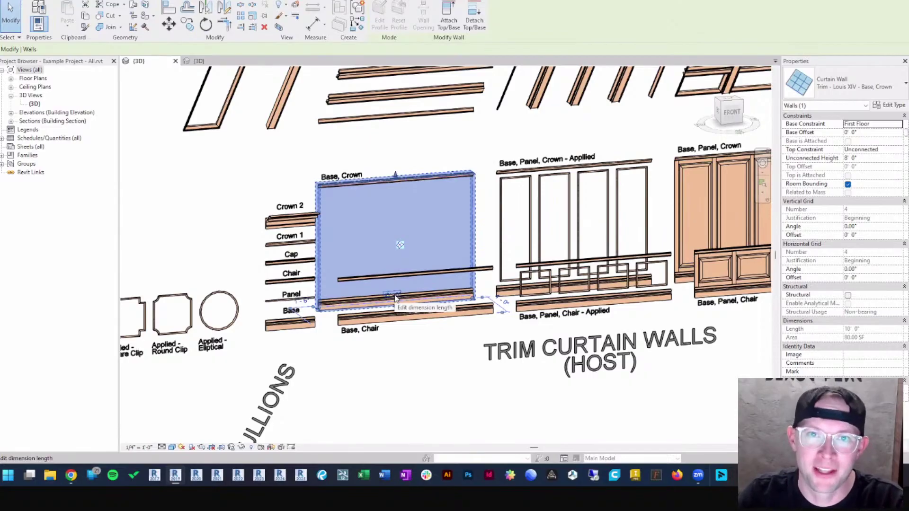
scroll(455, 246, up, 2)
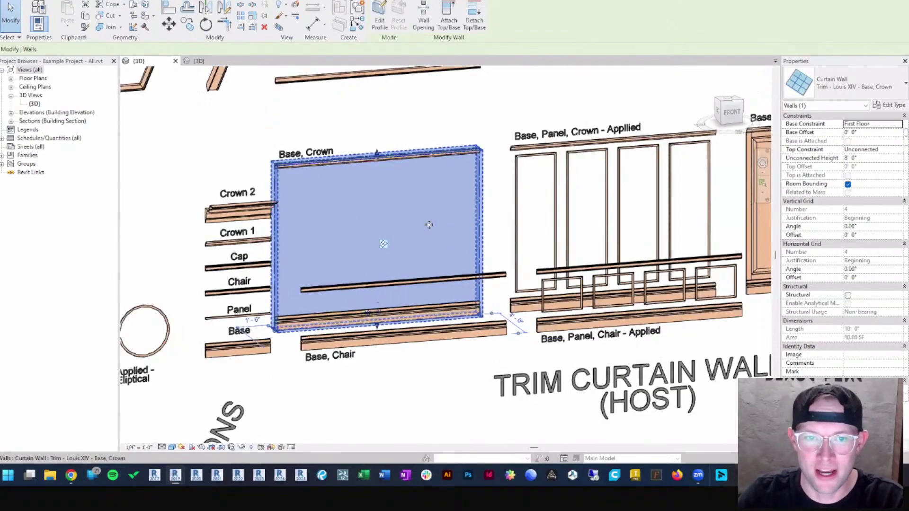
key(Escape)
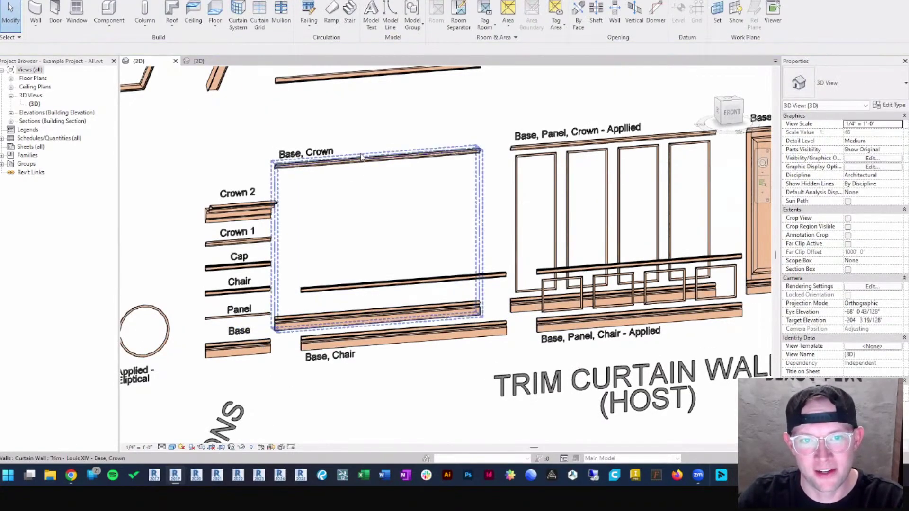
click(360, 156)
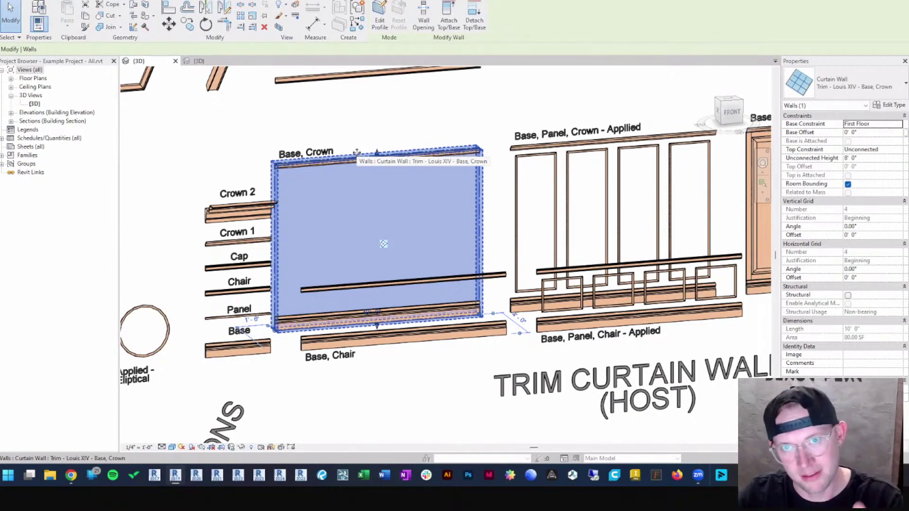
Copy the Louis XIV Base, Crown trim curtain wall from the example project and paste it beside the rooms in the test project.
middle_drag(356, 152, 364, 161)
key(Escape)
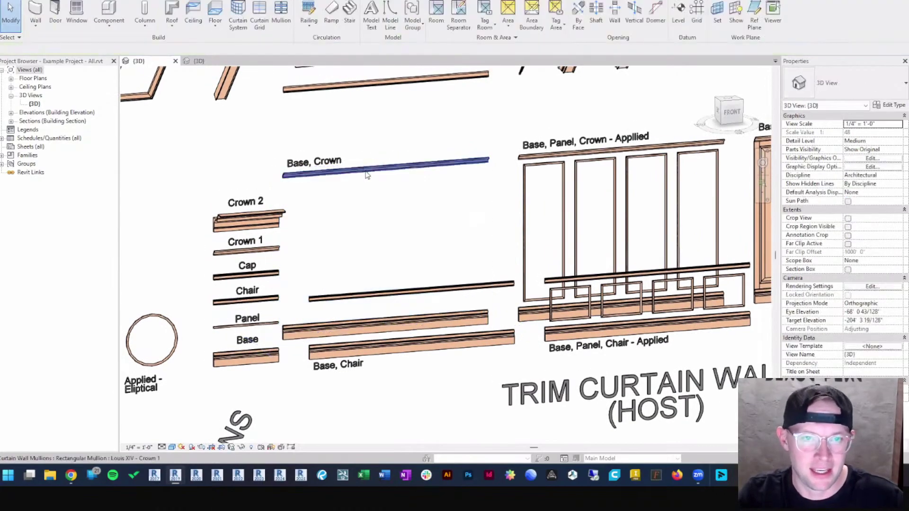
click(369, 167)
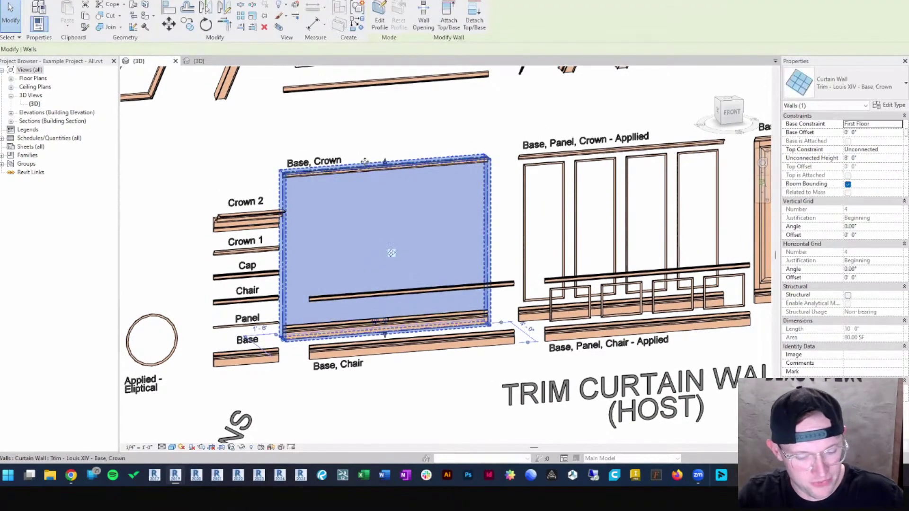
click(199, 61)
key(ctrl+v)
click(127, 369)
middle_drag(127, 369, 271, 346)
key(Escape)
scroll(443, 294, up, 3)
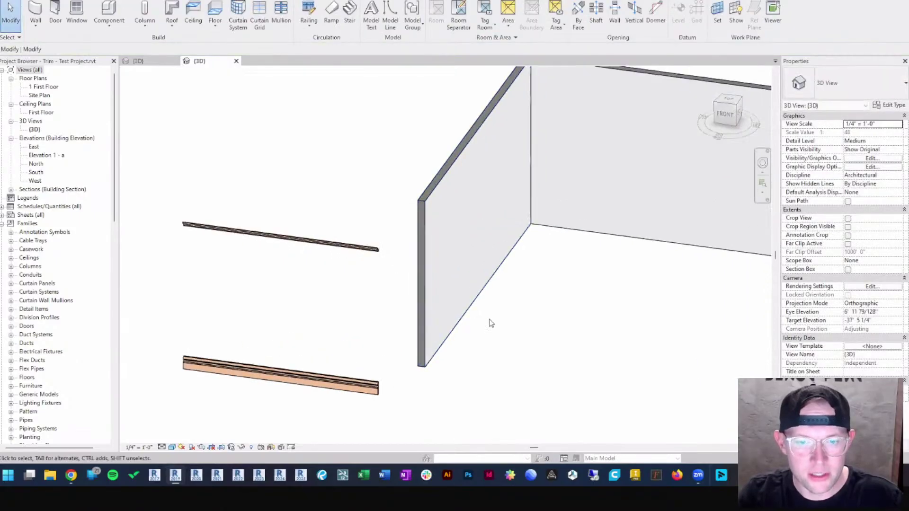
Set the unconnected height of the pasted Louis XIV trim curtain wall to 9' 0".
click(323, 379)
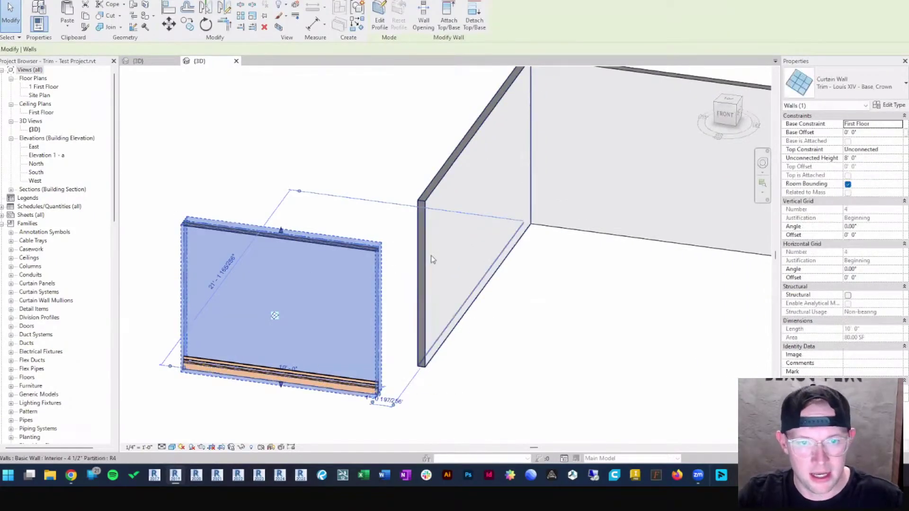
click(876, 159)
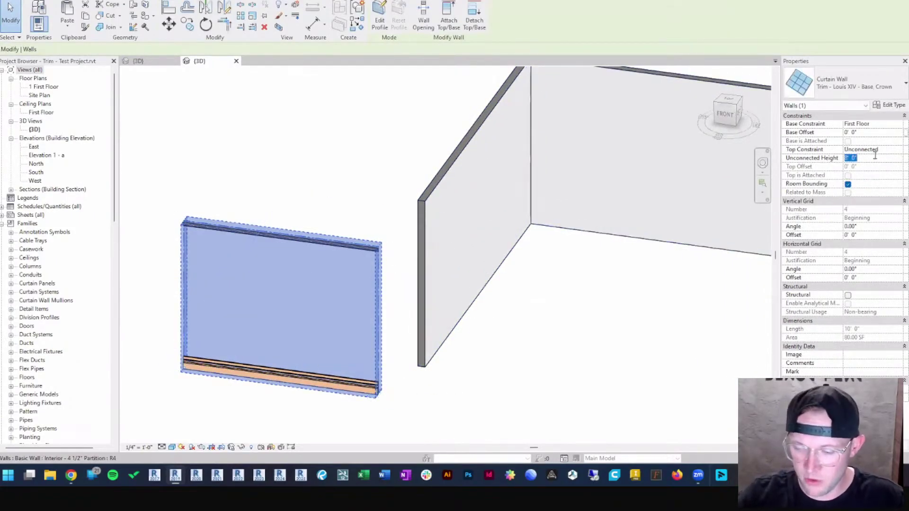
click(309, 200)
shift+middle_drag(352, 327, 356, 276)
Create a similar Louis XIV Base, Crown trim curtain wall along the first partition wall, from its free end to the back corner.
click(354, 274)
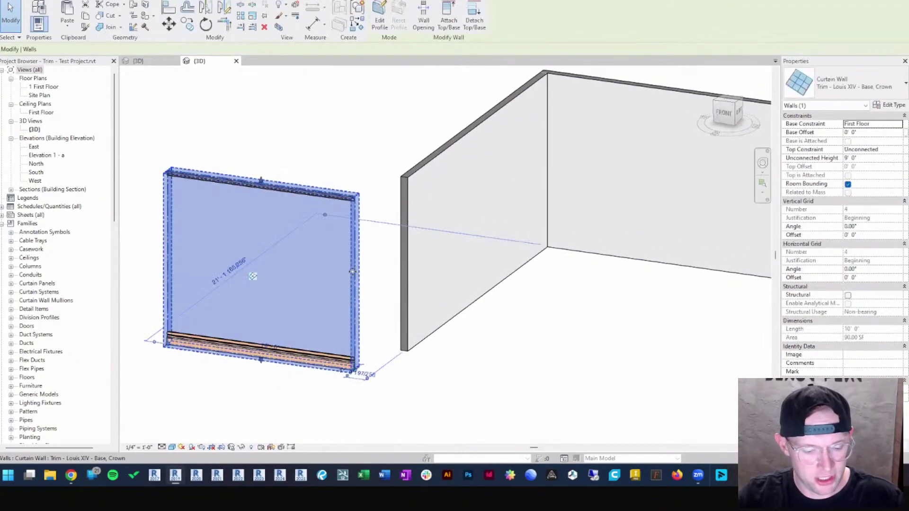
key(s)
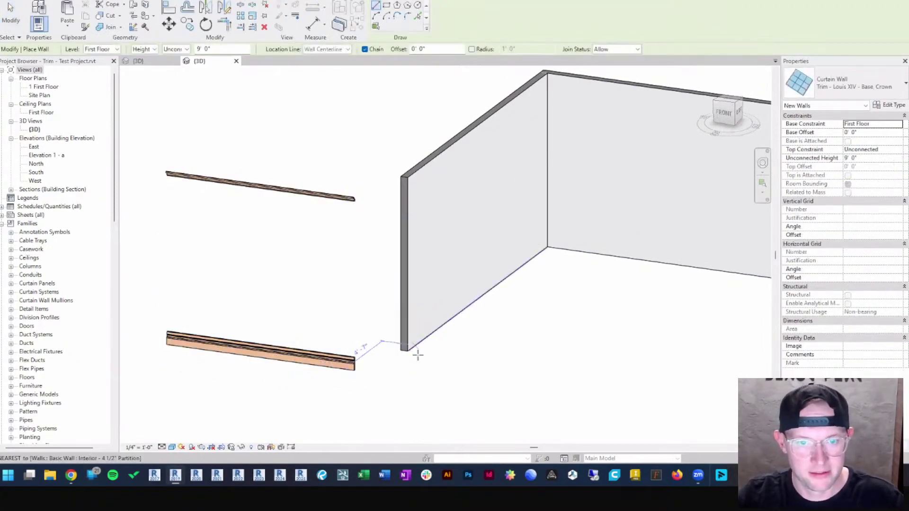
scroll(410, 342, up, 2)
click(405, 336)
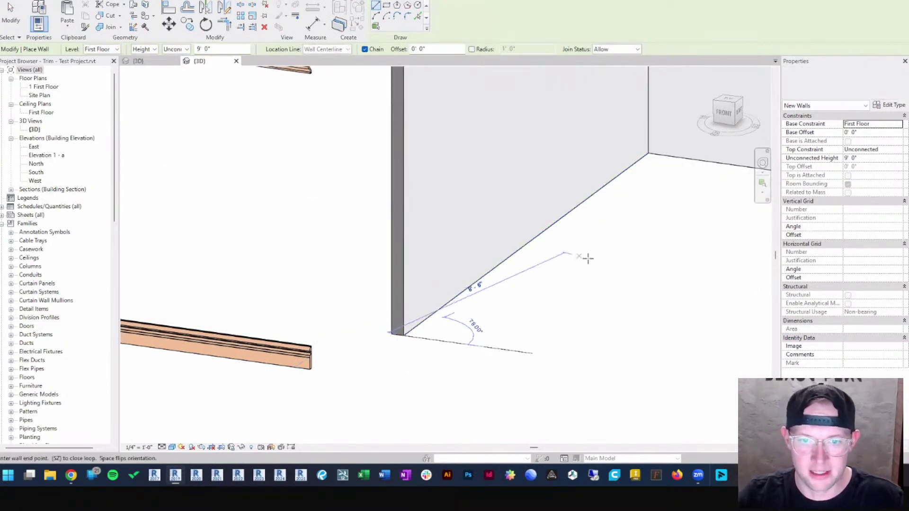
scroll(610, 237, down, 2)
middle_drag(611, 237, 533, 347)
scroll(546, 313, up, 2)
click(557, 289)
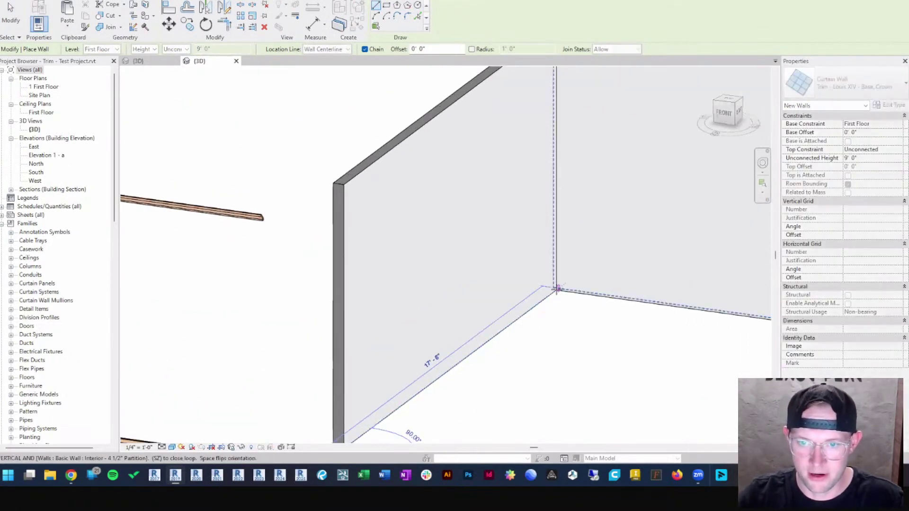
scroll(530, 321, down, 2)
key(Escape)
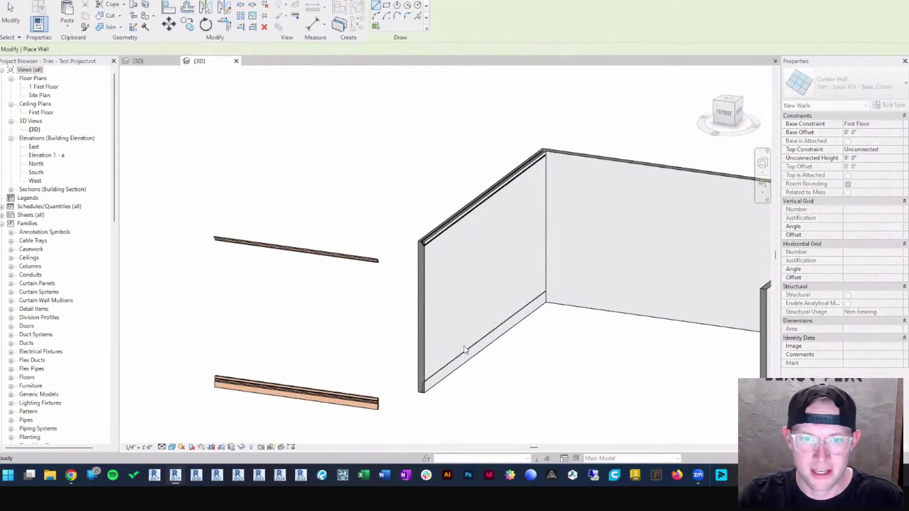
key(Escape)
Flip the new trim curtain wall so its base and crown profiles face into the room, and check both profiles.
scroll(433, 398, up, 3)
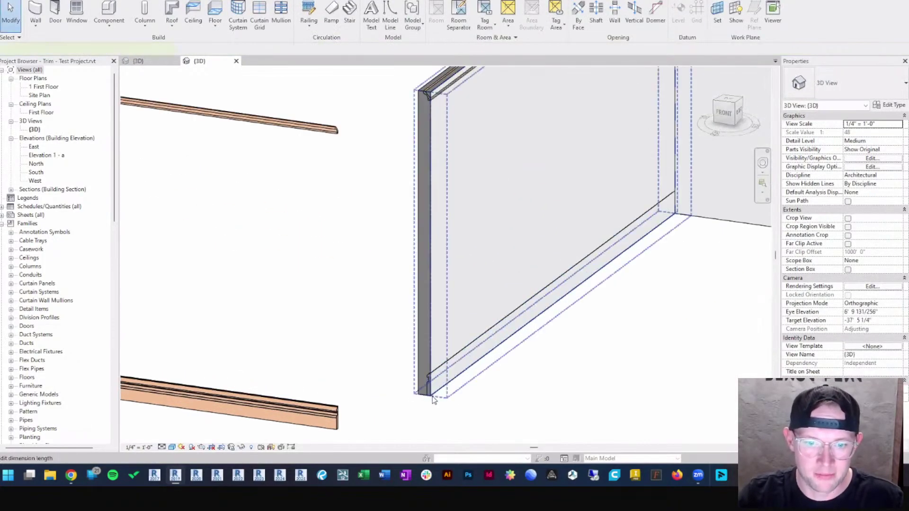
click(433, 399)
scroll(576, 354, down, 3)
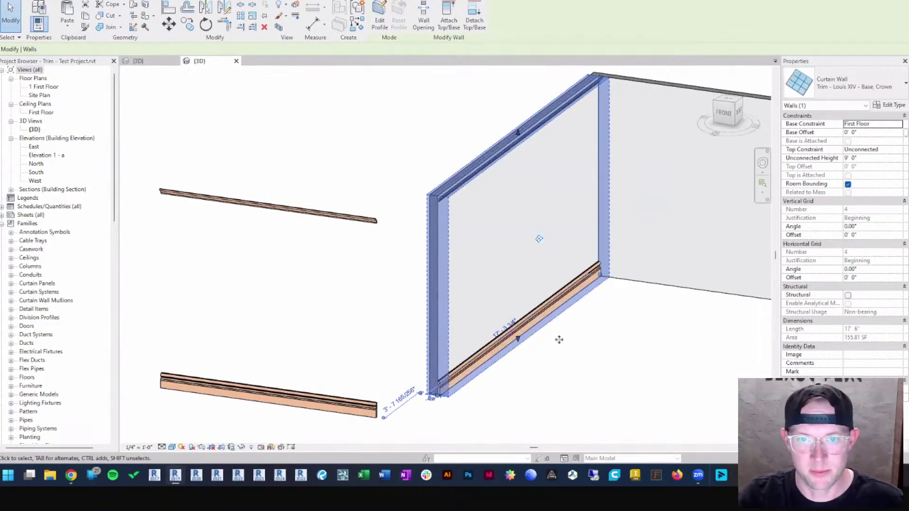
middle_drag(619, 343, 498, 330)
click(552, 363)
middle_drag(432, 344, 441, 331)
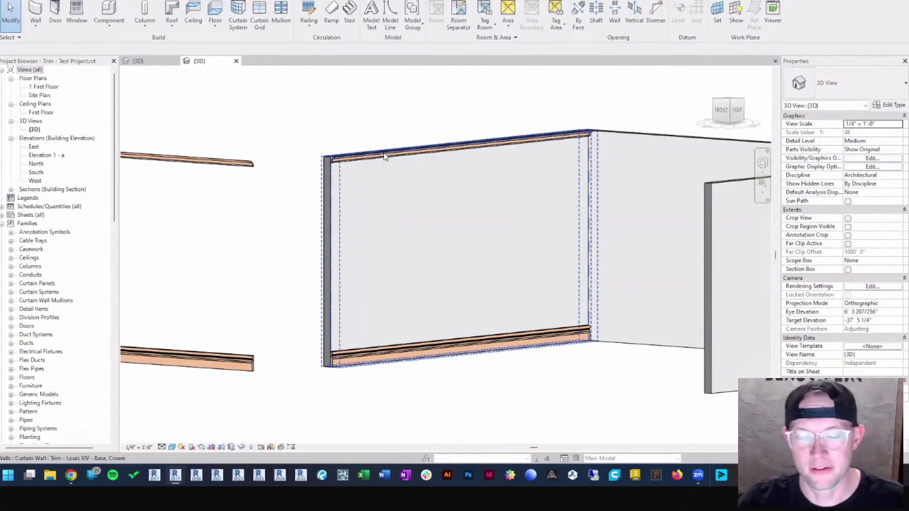
middle_drag(381, 288, 402, 288)
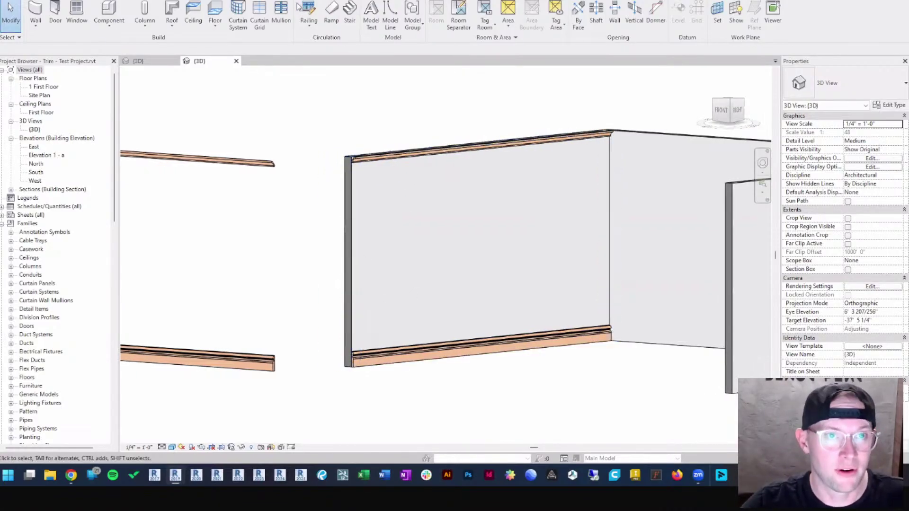
Add a horizontal curtain grid line to the partition's trim curtain wall and place a Standard - Chair mullion along it.
click(262, 16)
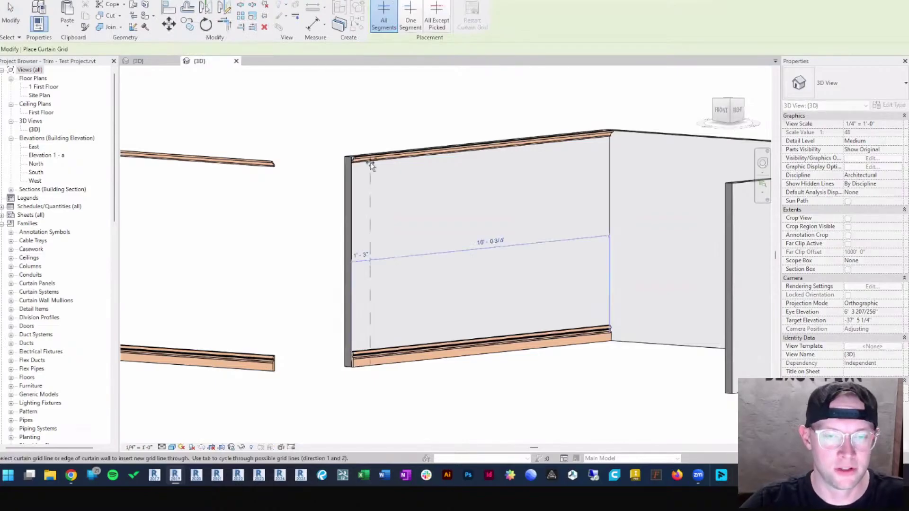
click(355, 297)
key(Escape)
key(Escape)
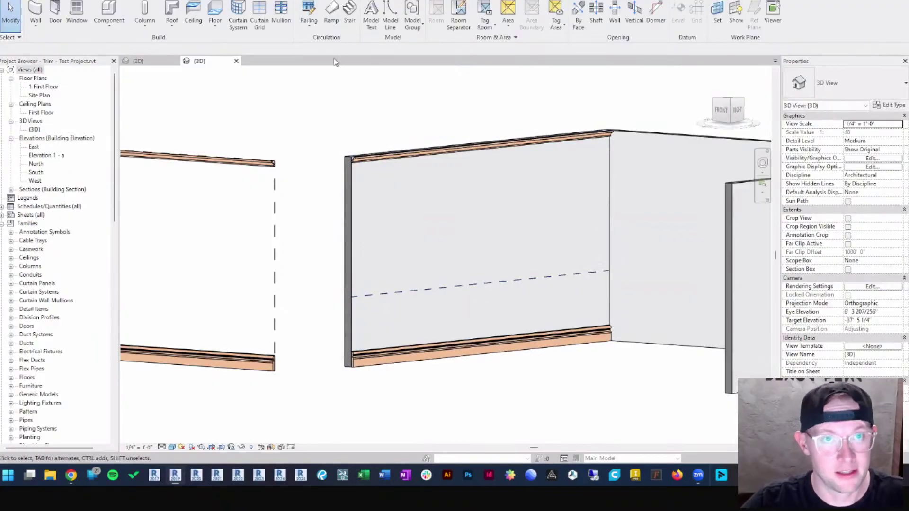
click(281, 15)
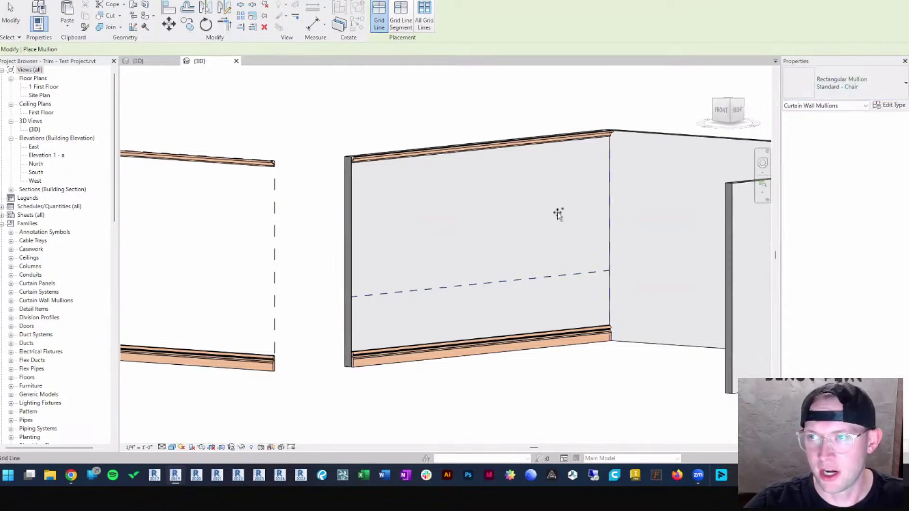
click(379, 295)
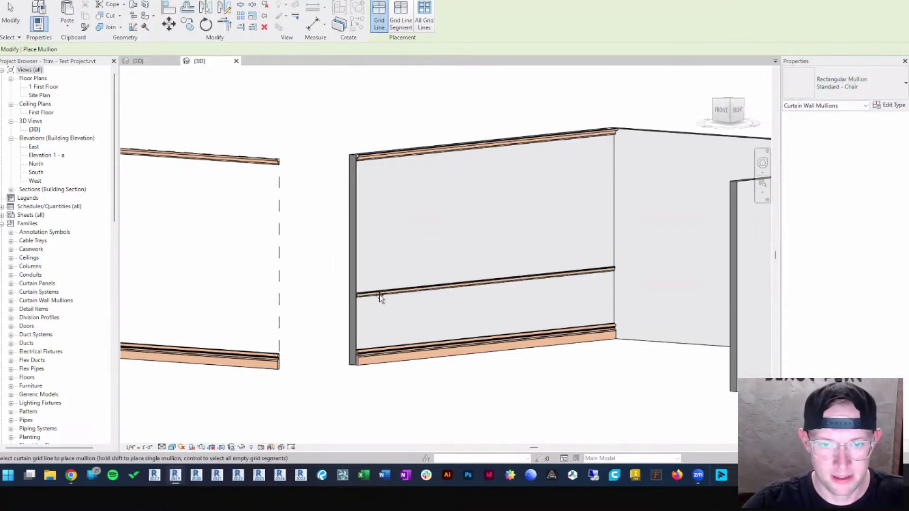
key(Escape)
key(Escape)
Create a similar Louis XIV Base, Crown trim curtain wall along the full partition wall containing the barn door.
shift+middle_drag(293, 336, 538, 316)
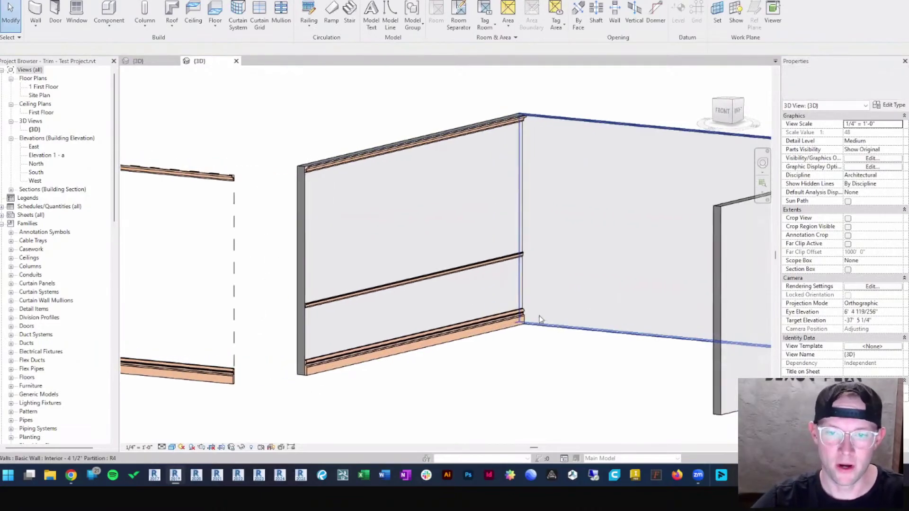
scroll(488, 314, down, 2)
shift+middle_drag(479, 310, 625, 328)
click(403, 278)
key(c)
key(s)
scroll(471, 233, up, 1)
middle_drag(471, 233, 380, 327)
scroll(380, 327, up, 3)
click(372, 305)
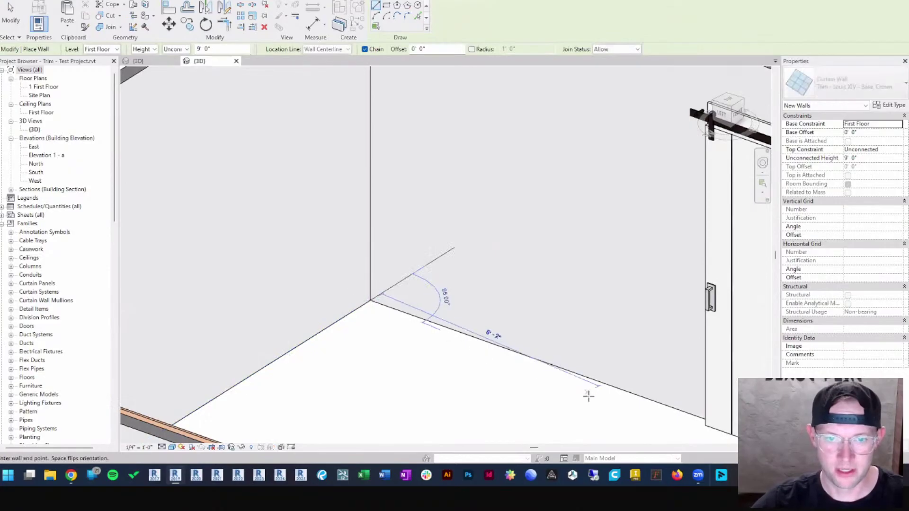
middle_drag(588, 395, 375, 291)
middle_drag(707, 381, 479, 327)
click(580, 368)
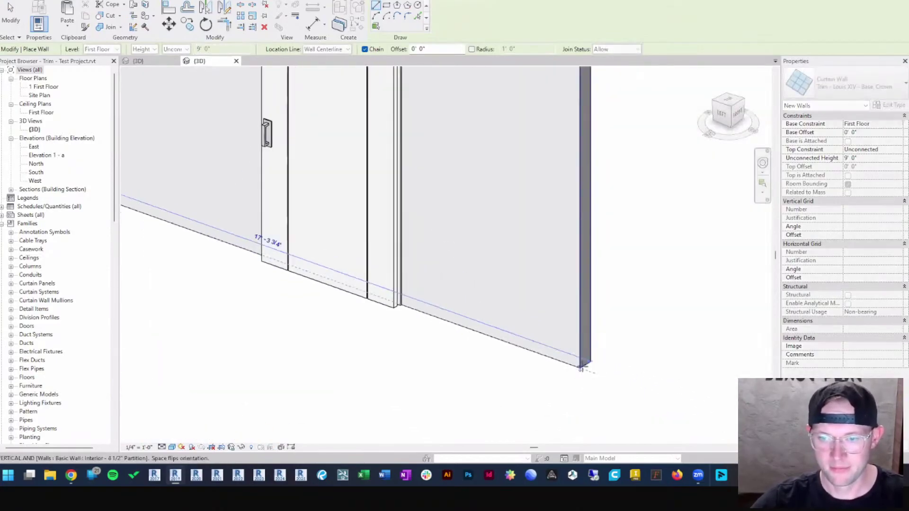
scroll(505, 353, down, 5)
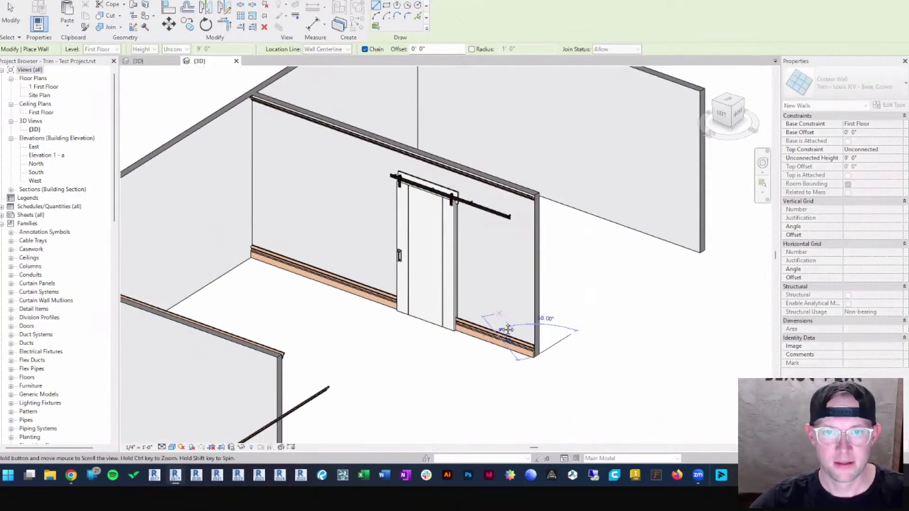
middle_drag(497, 326, 498, 340)
key(Escape)
key(Escape)
Add a horizontal grid line 3' 0" up the barn door wall's trim and place a chair mullion along it.
shift+middle_drag(458, 265, 445, 211)
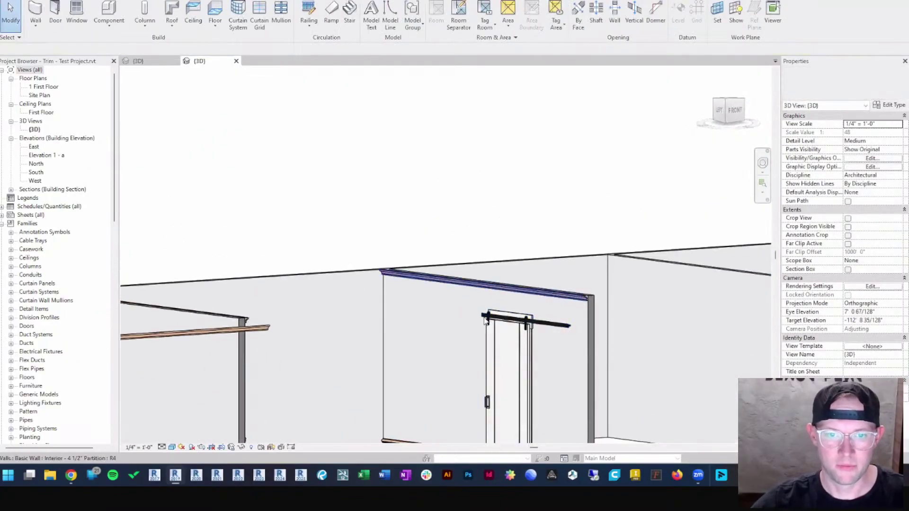
middle_drag(478, 355, 398, 201)
shift+middle_drag(358, 249, 354, 267)
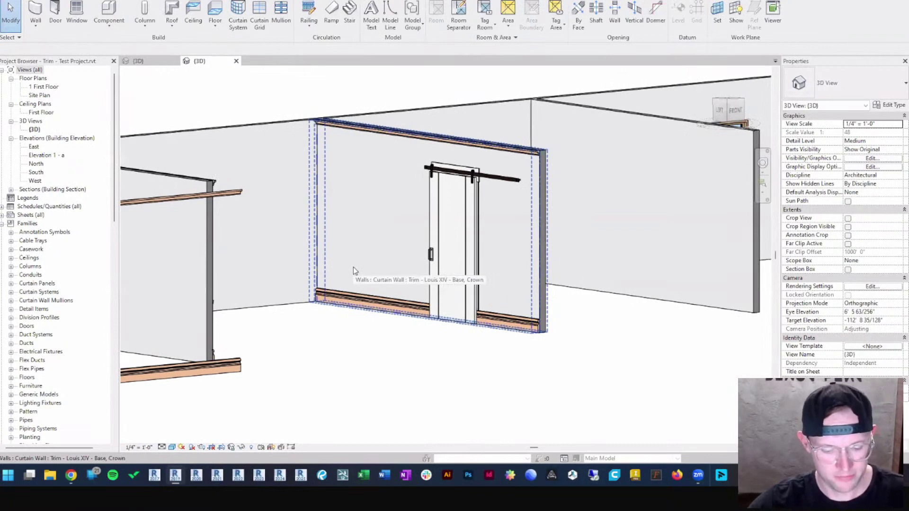
key(c)
key(g)
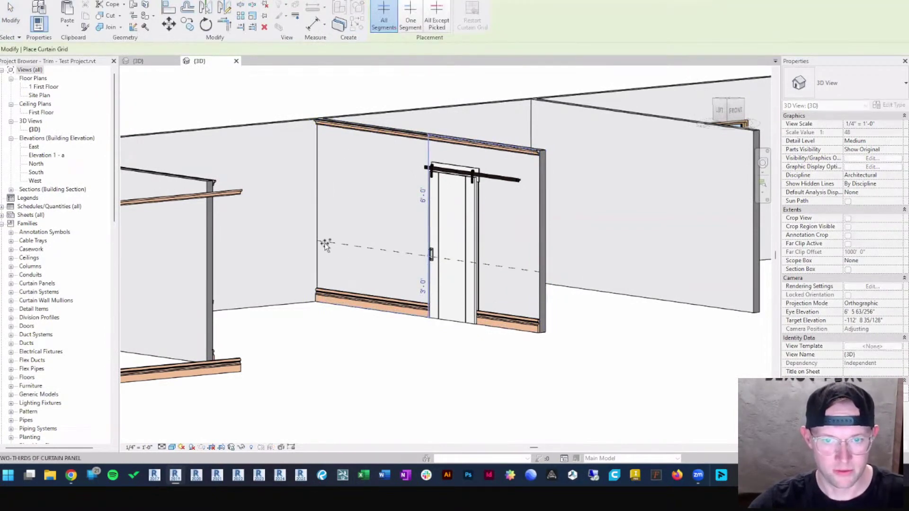
key(Escape)
key(m)
key(u)
click(343, 247)
key(Escape)
key(Escape)
Temporarily hide the barn door in the 3D view to expose the wall opening behind it.
scroll(464, 331, up, 5)
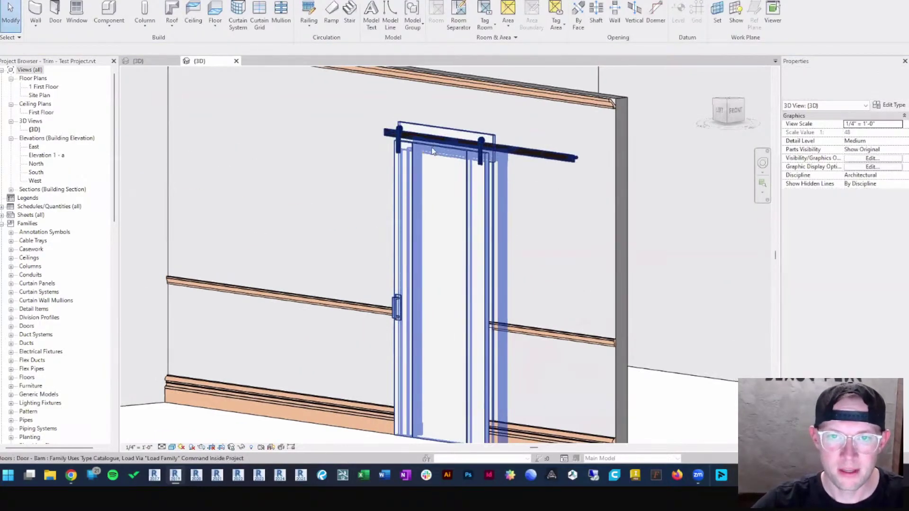
click(432, 148)
key(h)
key(h)
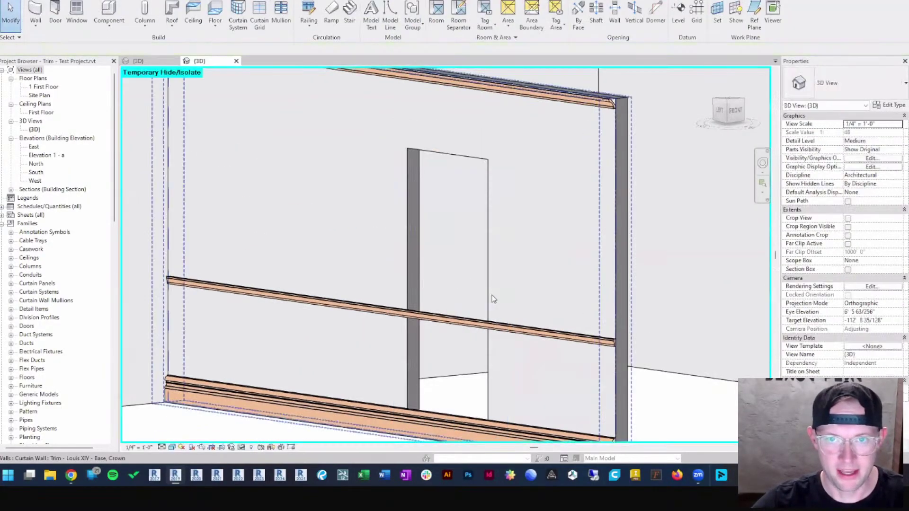
Add vertical curtain grid lines to the trim curtain wall on both sides of the door opening.
shift+middle_drag(420, 261, 434, 285)
scroll(388, 202, down, 2)
middle_drag(388, 202, 449, 314)
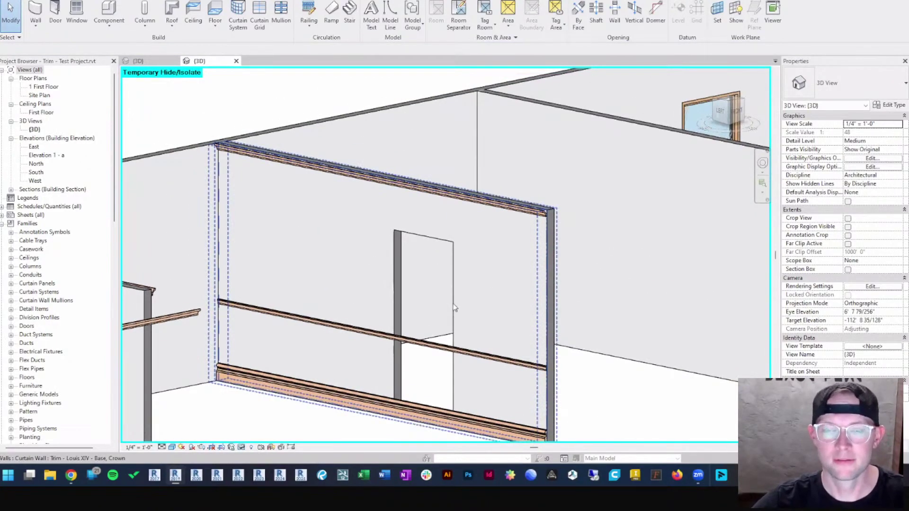
middle_drag(416, 344, 422, 334)
scroll(377, 282, up, 1)
scroll(377, 282, down, 1)
scroll(377, 251, up, 1)
middle_drag(395, 261, 384, 209)
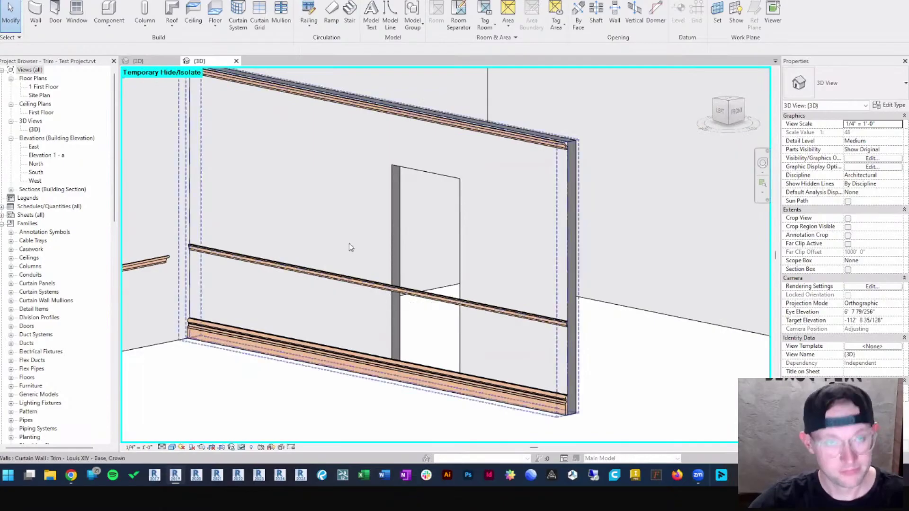
click(259, 19)
click(357, 113)
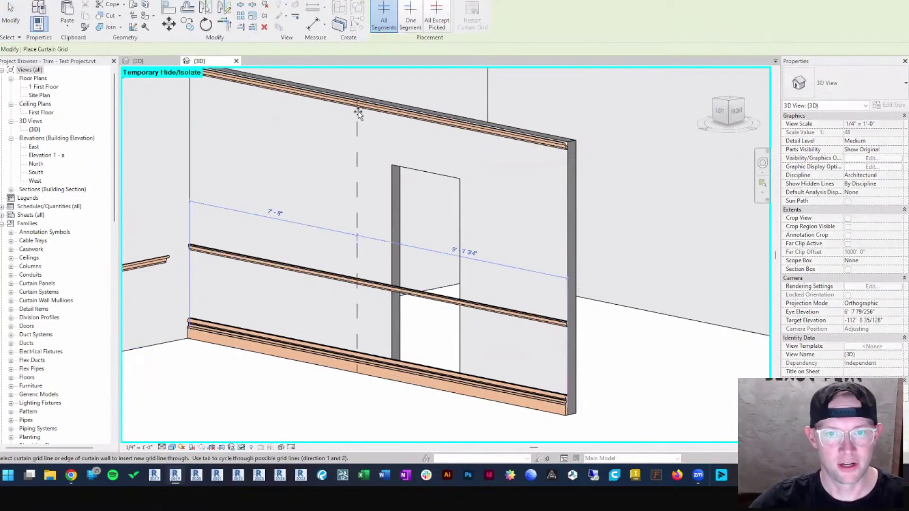
key(Escape)
key(Escape)
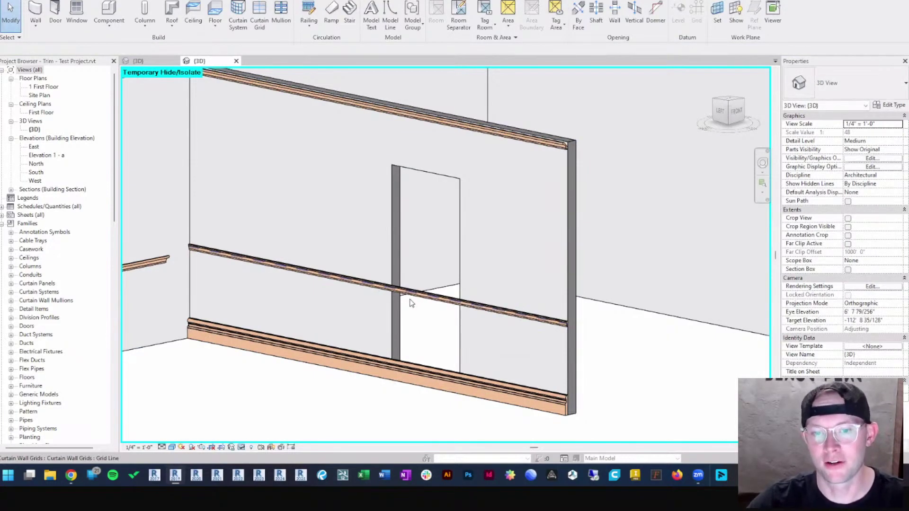
Delete the chair rail mullion segment that crosses the door opening.
scroll(411, 303, up, 2)
mouse_move(429, 287)
middle_down()
mouse_move(397, 297)
mouse_move(424, 298)
middle_up()
scroll(400, 296, down, 1)
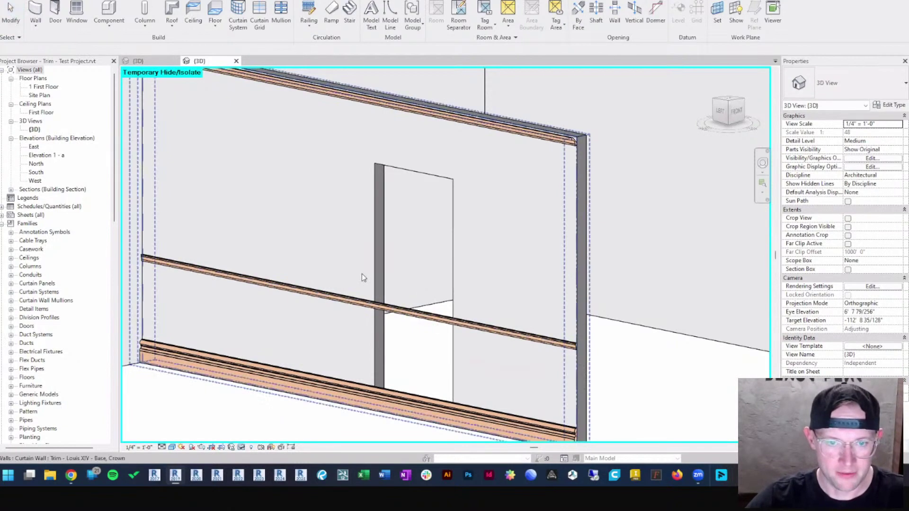
click(358, 308)
key(Escape)
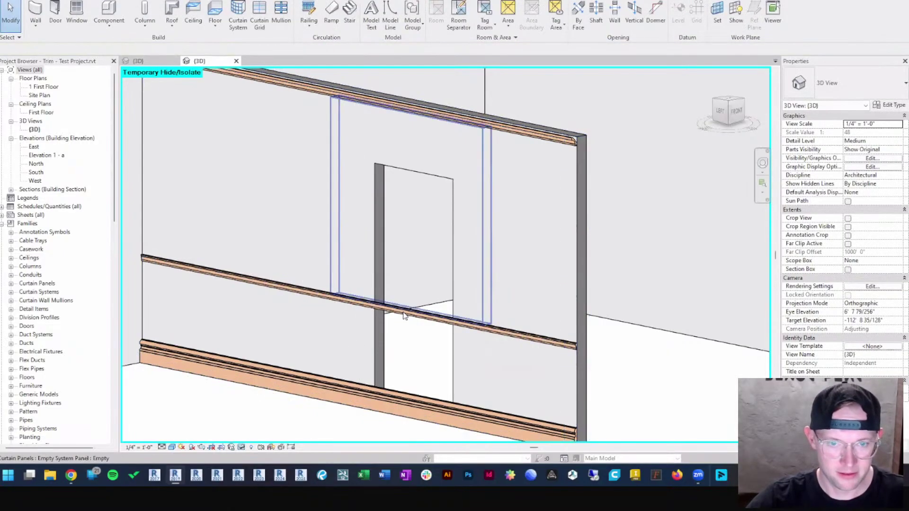
click(406, 314)
Delete the Louis XIV base mullion segment that crosses the door opening.
scroll(394, 287, up, 3)
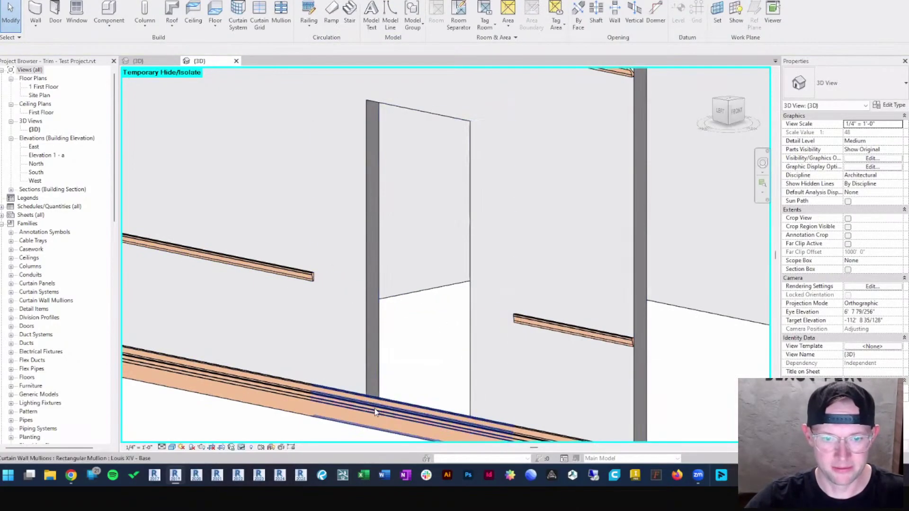
click(380, 389)
middle_drag(379, 390, 357, 339)
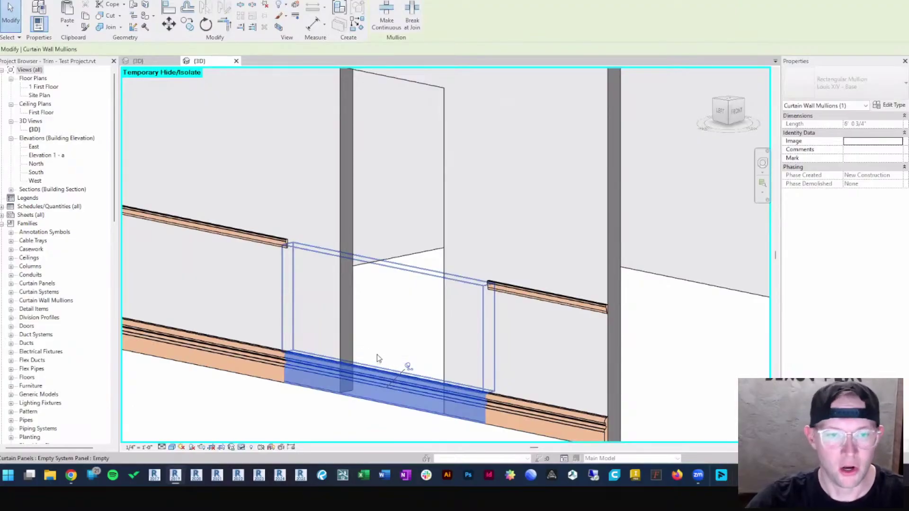
key(Escape)
scroll(377, 357, down, 2)
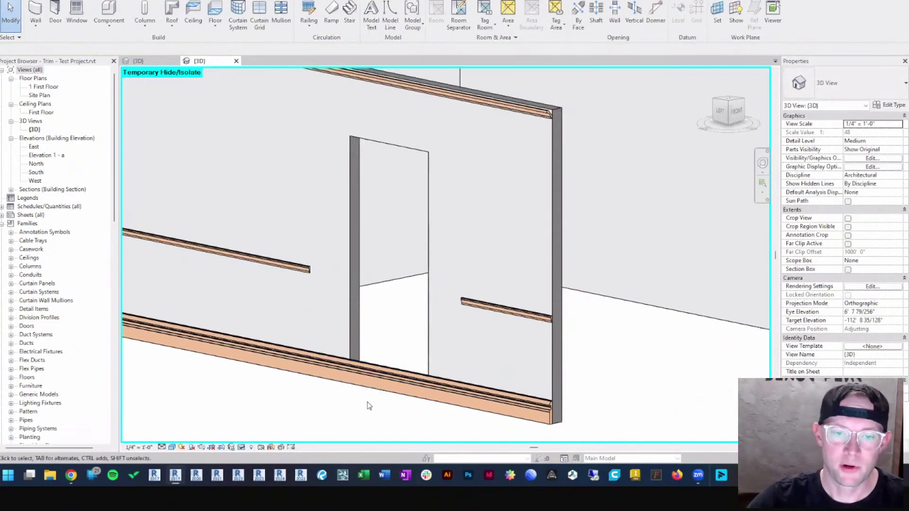
click(553, 240)
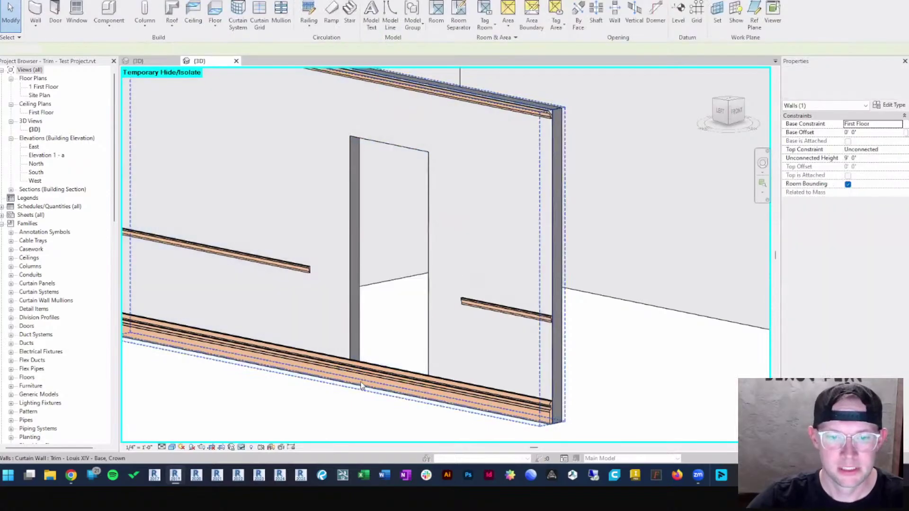
key(Escape)
click(375, 374)
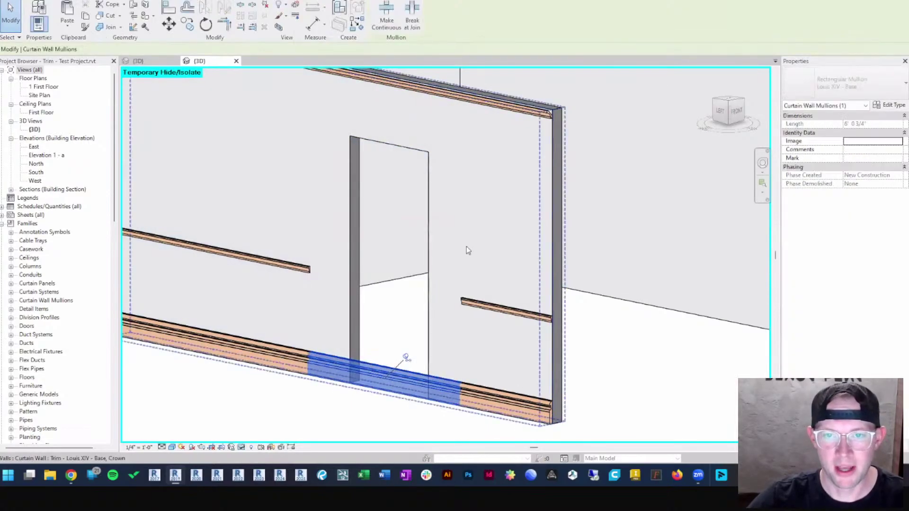
middle_drag(423, 239, 426, 264)
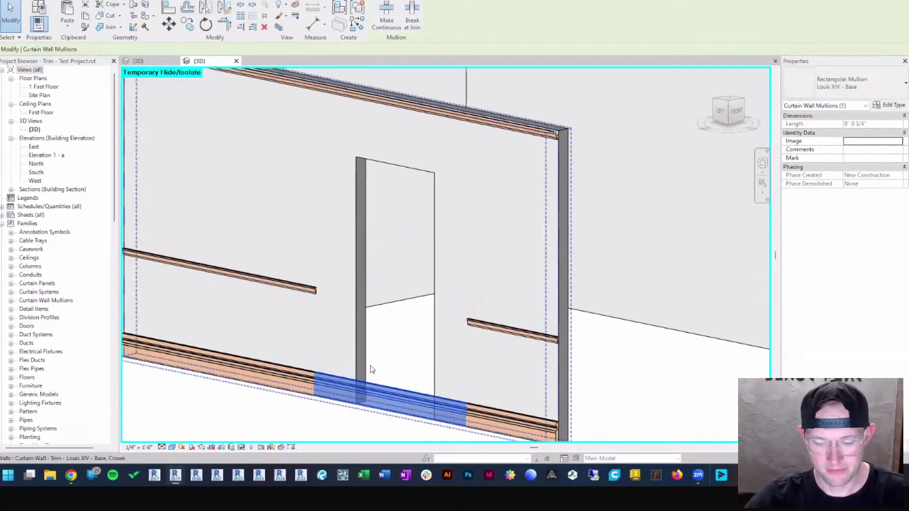
key(Delete)
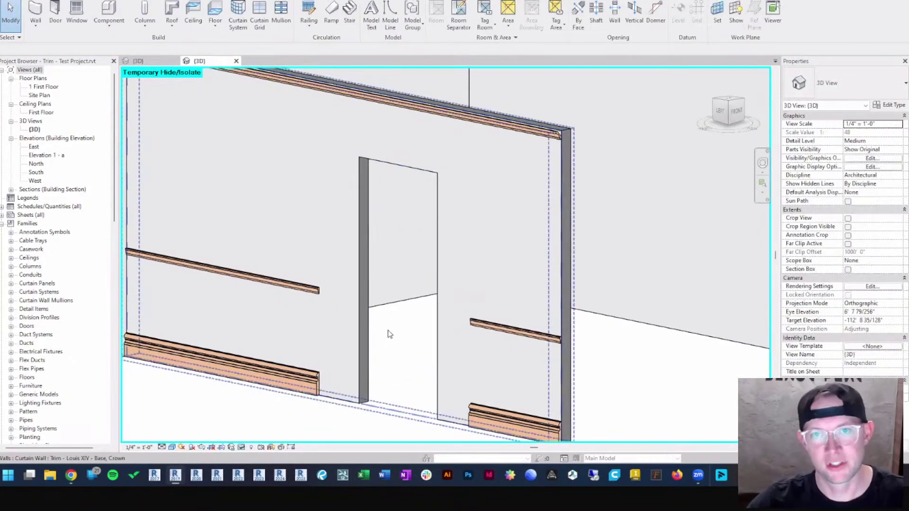
Reset the temporary hide in the 3D view to bring back the barn door.
middle_drag(391, 330, 325, 248)
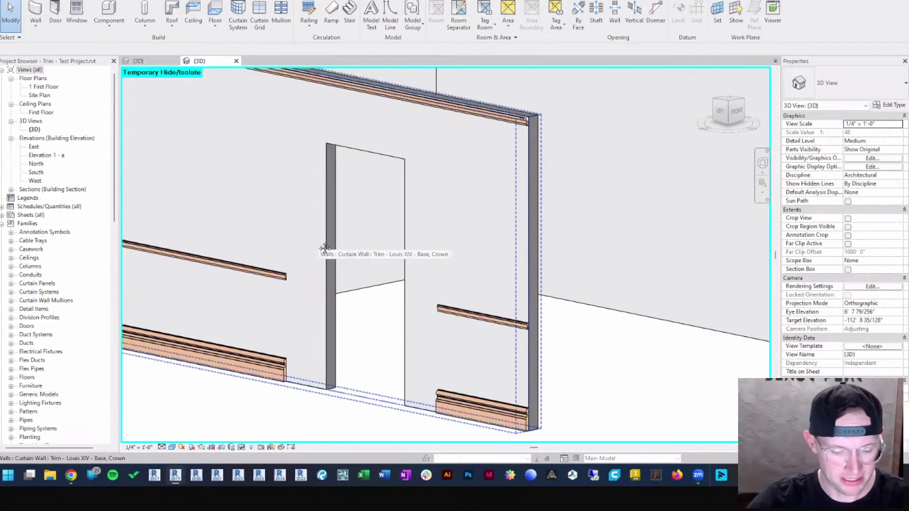
key(h)
key(r)
scroll(417, 402, up, 5)
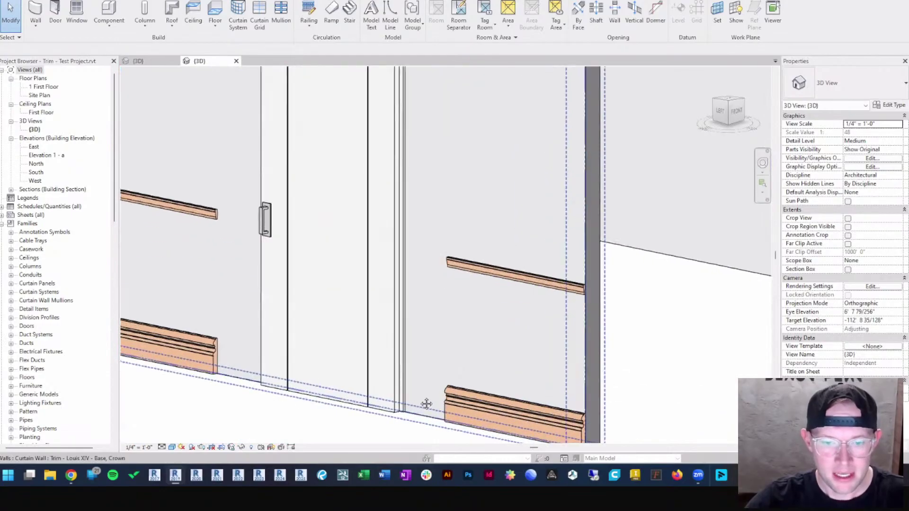
Align the vertical curtain grid line on the short trim side of the barn door with the door frame's outer edge.
scroll(408, 401, up, 3)
middle_drag(447, 391, 439, 270)
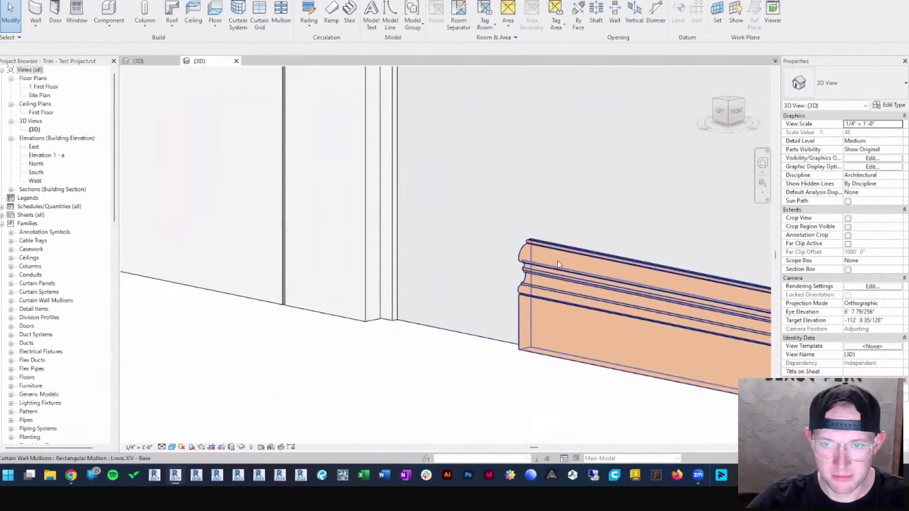
scroll(383, 284, down, 3)
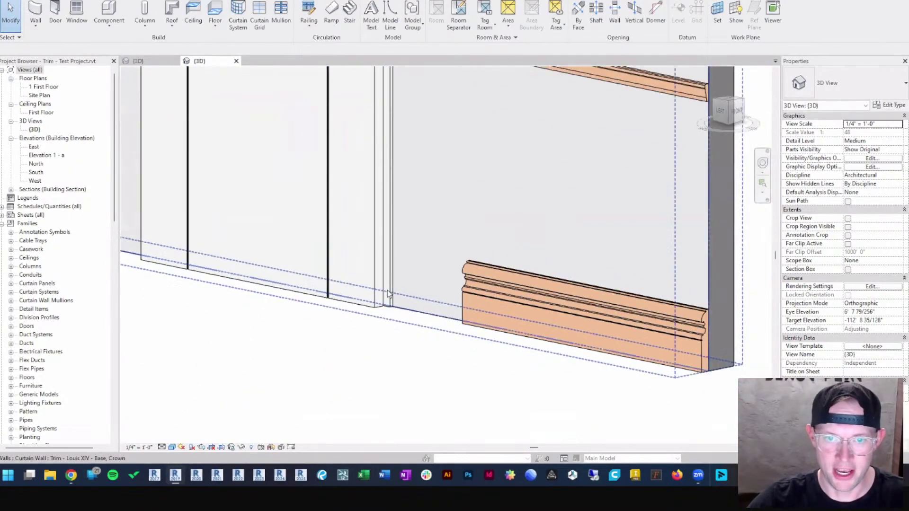
middle_drag(392, 276, 418, 294)
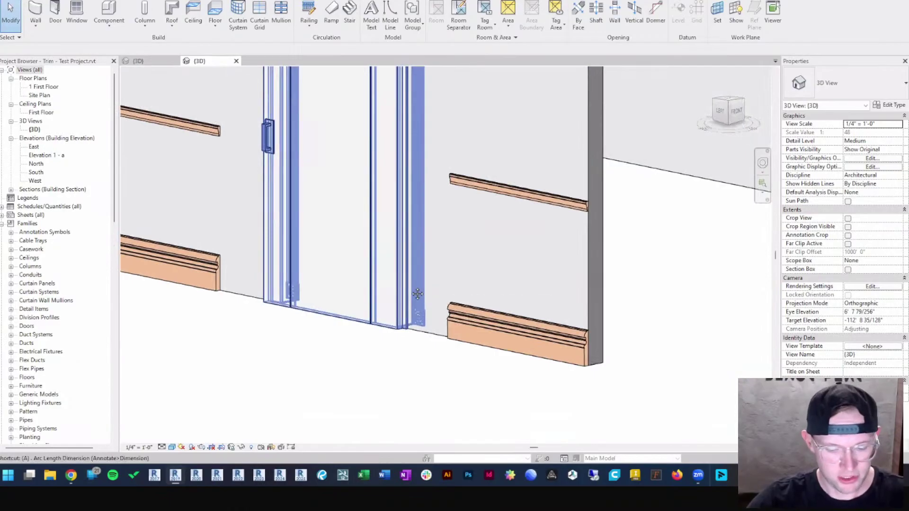
key(l)
scroll(407, 296, up, 4)
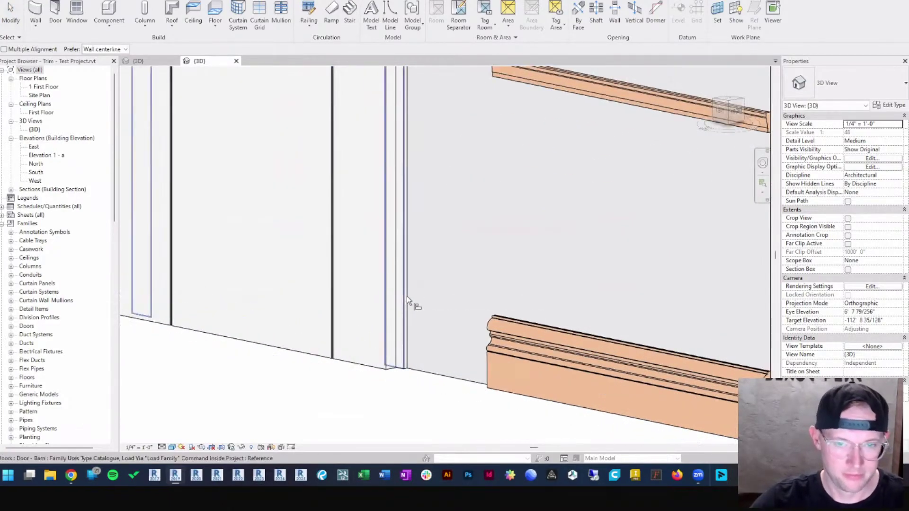
click(407, 297)
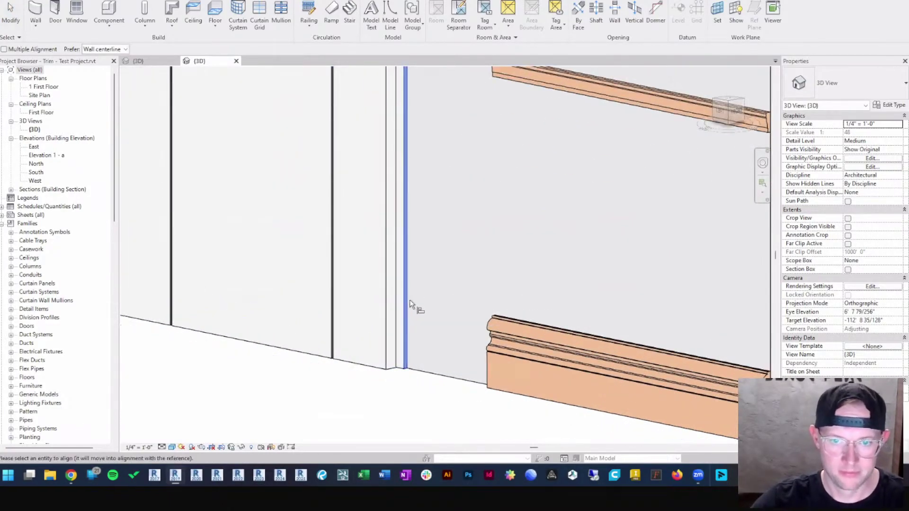
click(493, 333)
scroll(433, 333, down, 3)
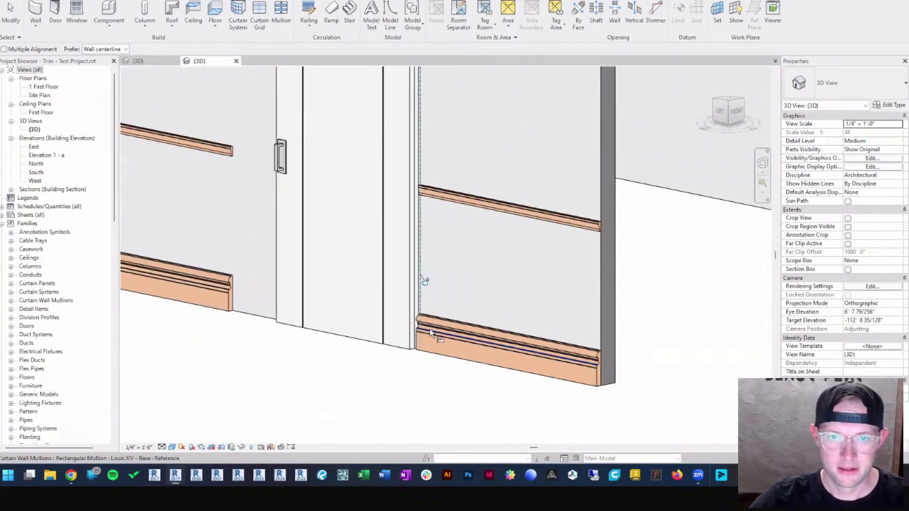
Align the curtain grid line on the handle side with the door frame's outer edge and end the Align command.
scroll(434, 333, down, 3)
shift+middle_drag(433, 333, 275, 341)
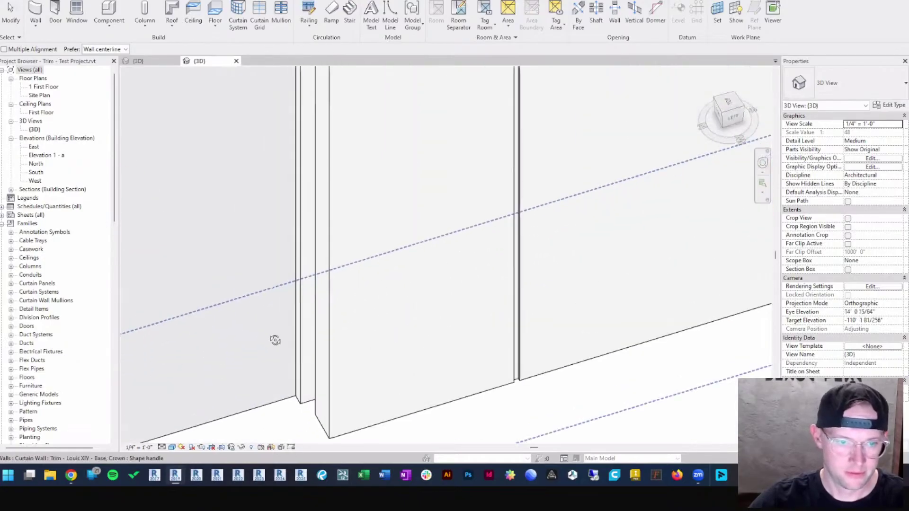
click(302, 337)
scroll(290, 339, down, 5)
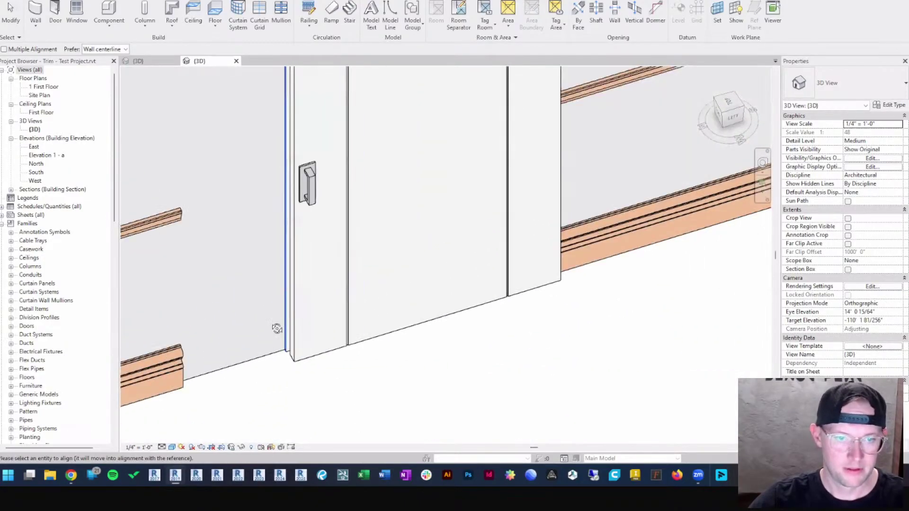
middle_drag(278, 329, 372, 322)
key(Escape)
key(Escape)
Examine how the base and chair rail trim meet the barn door frame on both sides.
shift+middle_drag(321, 294, 416, 314)
shift+middle_drag(480, 315, 449, 269)
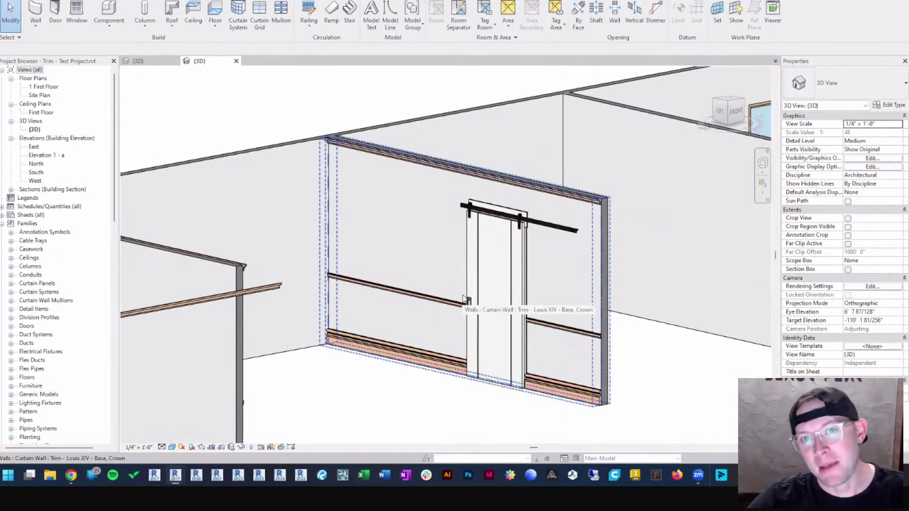
scroll(537, 375, up, 3)
scroll(542, 377, up, 2)
scroll(527, 364, up, 2)
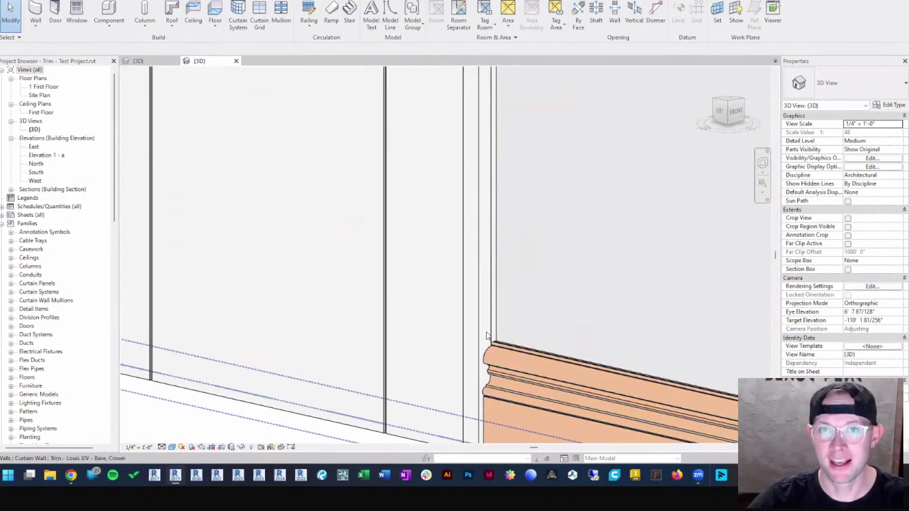
scroll(488, 335, down, 5)
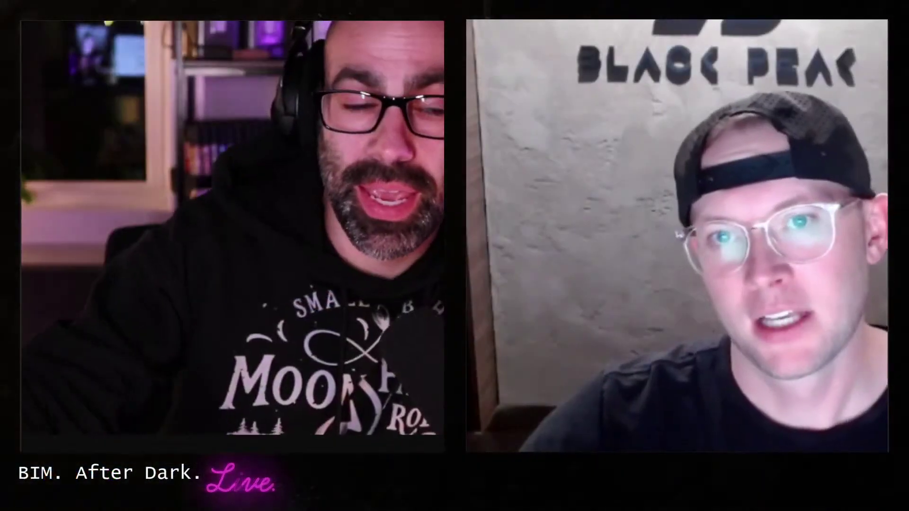
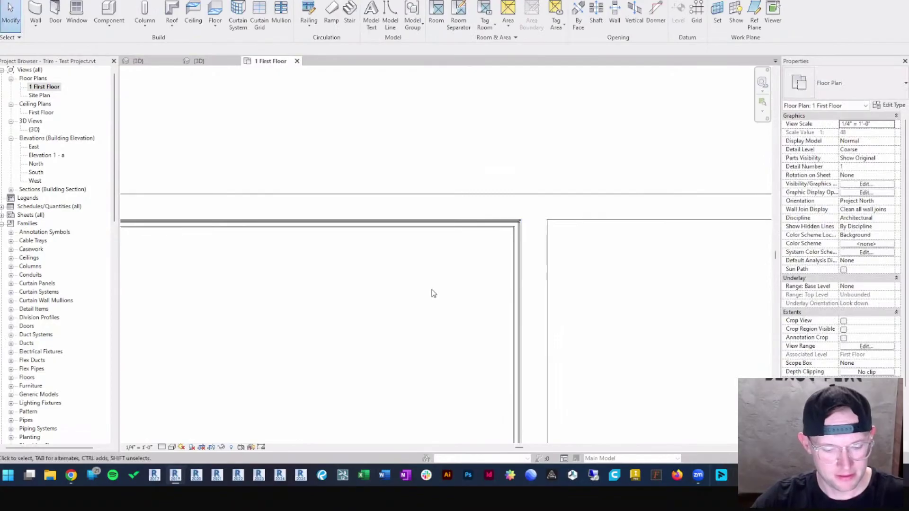
Return to the 3D view and examine how the crown trim pieces meet at the corner beside the barn door wall.
key(3)
key(d)
shift+middle_drag(427, 298, 575, 244)
scroll(422, 272, up, 5)
middle_drag(438, 285, 452, 206)
scroll(449, 206, down, 4)
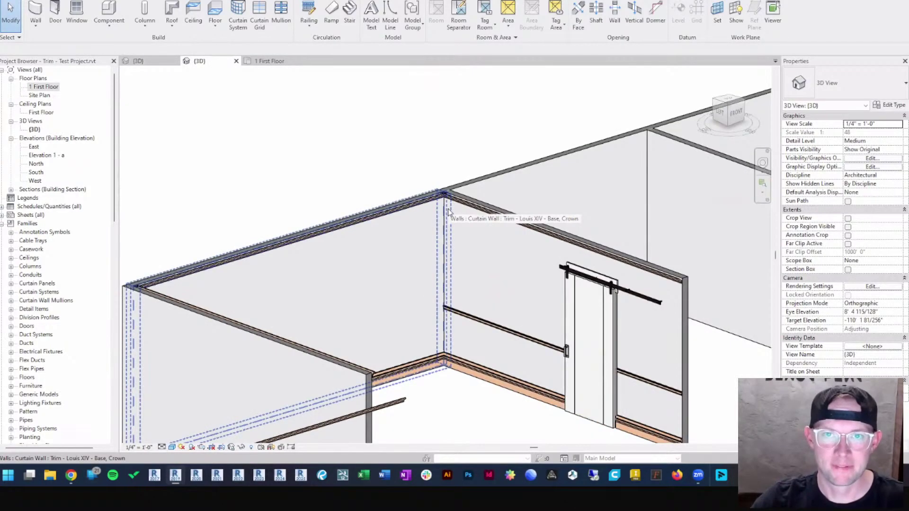
shift+middle_drag(448, 211, 477, 146)
scroll(523, 176, up, 3)
scroll(522, 175, up, 3)
scroll(521, 175, down, 2)
scroll(485, 188, up, 2)
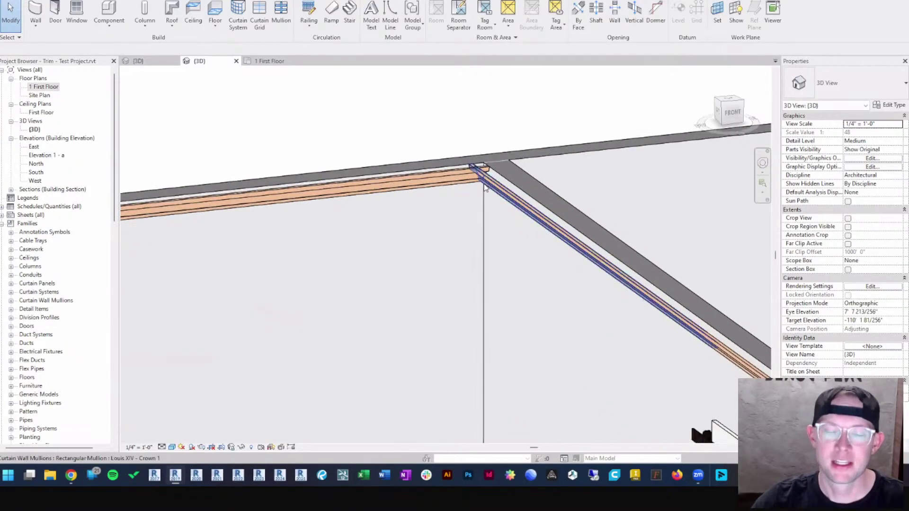
click(488, 178)
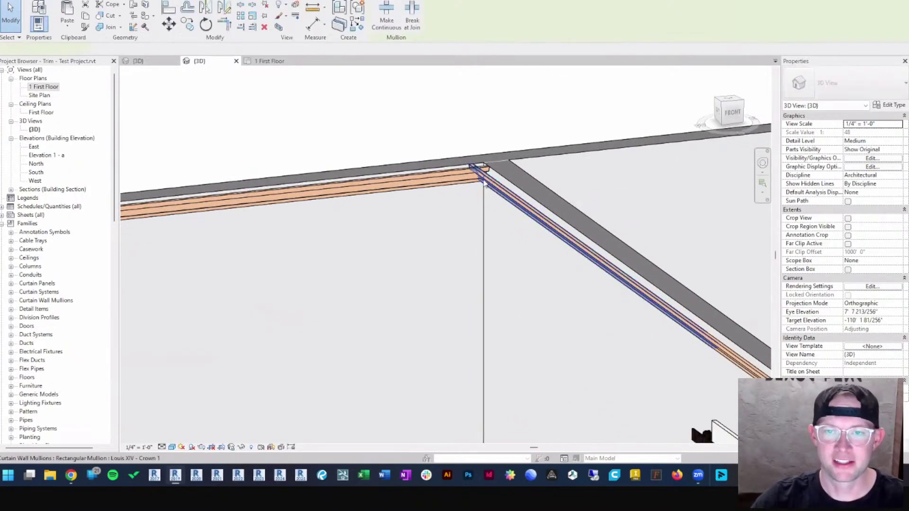
shift+middle_drag(488, 179, 433, 166)
key(Escape)
Delete the two partition walls behind the trim at the corner, the long wall and the barn door wall.
click(385, 147)
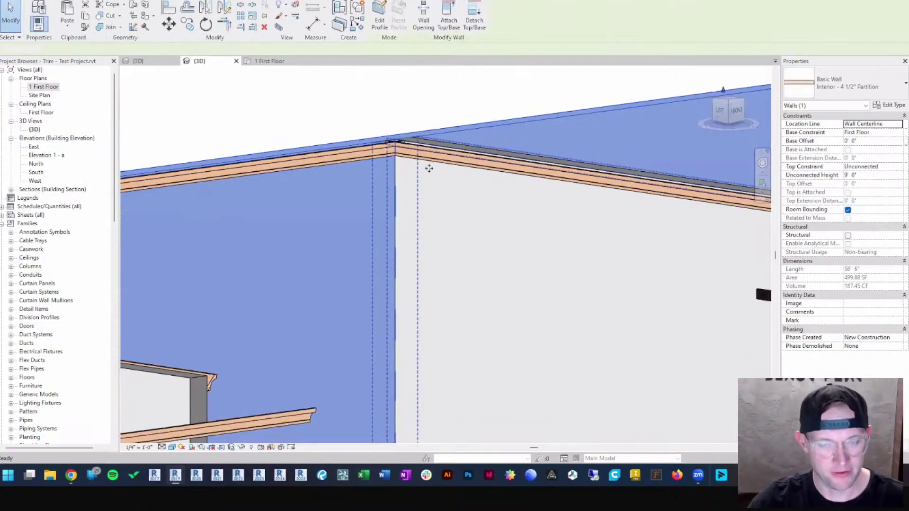
key(Delete)
click(437, 140)
key(Delete)
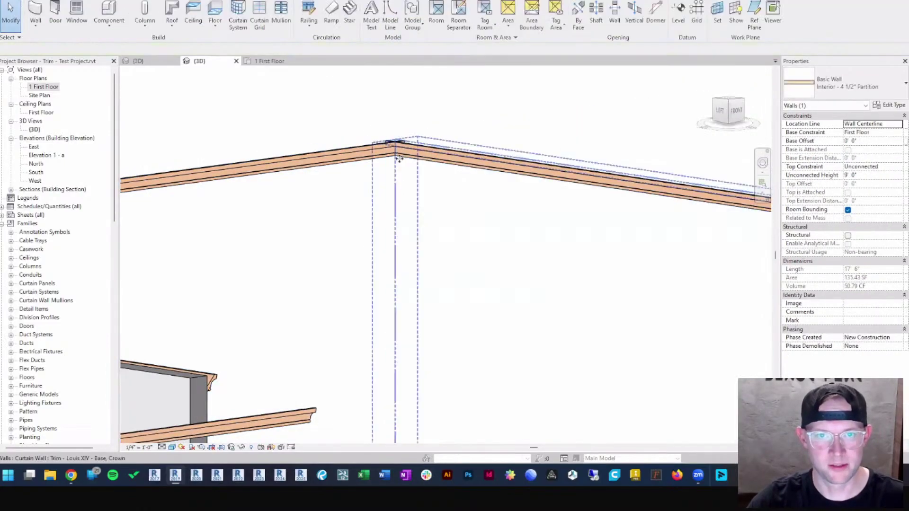
Trim the two Louis XIV trim curtain walls to each other at their shared corner.
shift+middle_drag(399, 158, 422, 243)
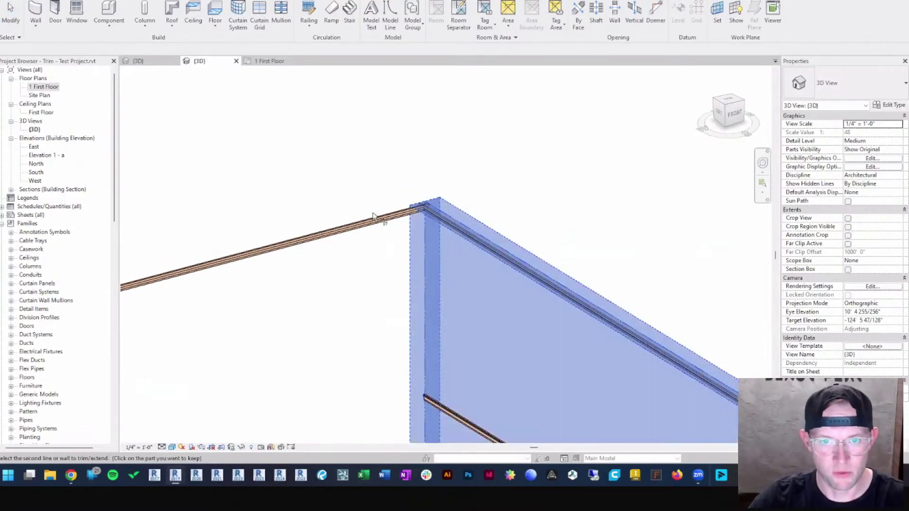
key(t)
key(r)
click(380, 213)
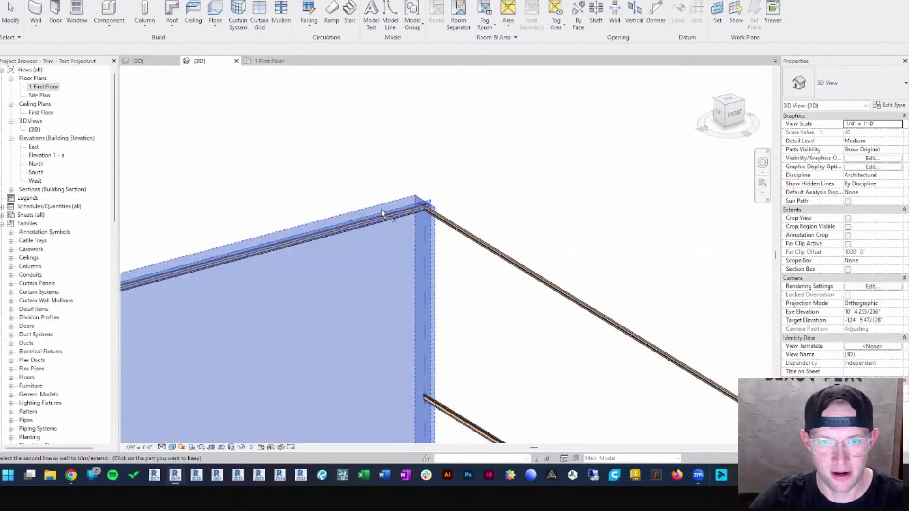
key(Delete)
click(383, 216)
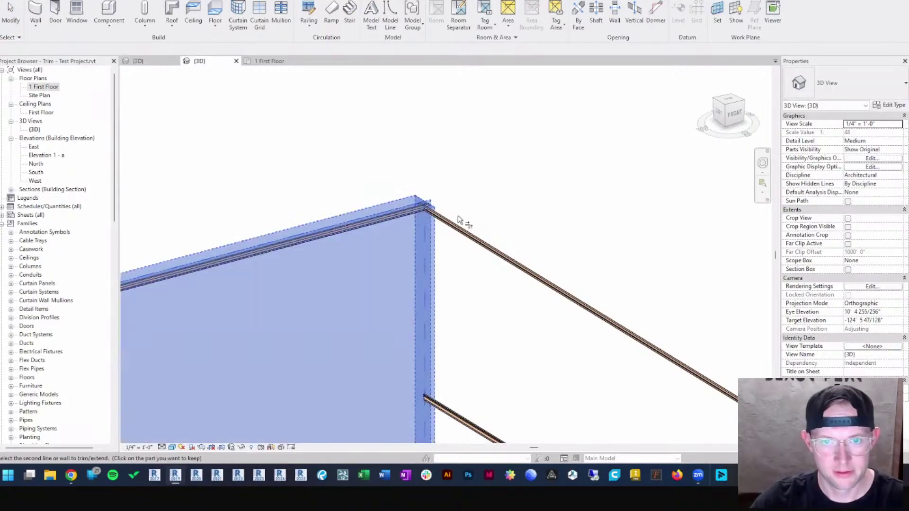
scroll(423, 209, up, 5)
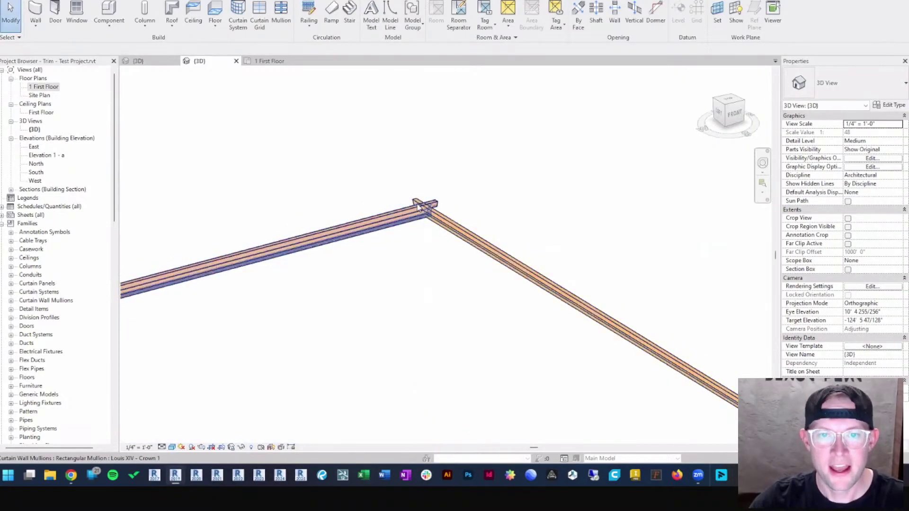
scroll(408, 221, down, 5)
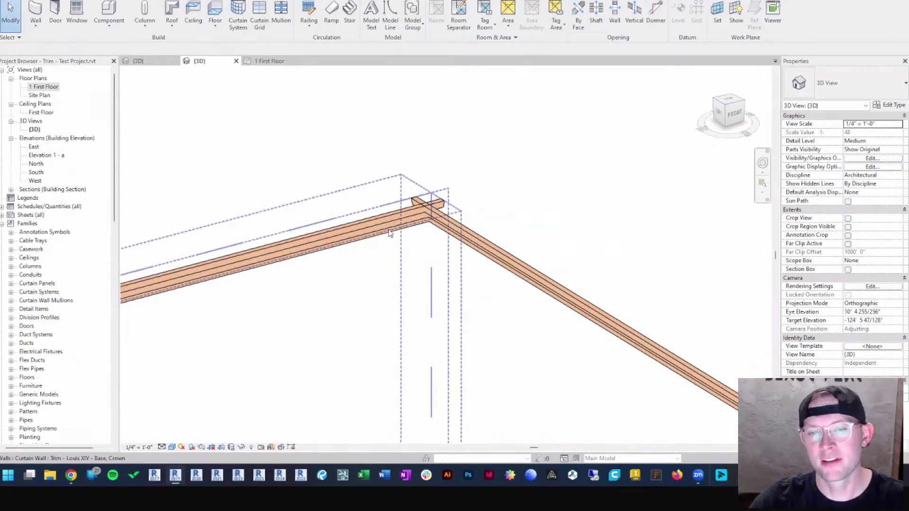
Check the crown trim corner in 3D and try to join the two crown pieces with Join Geometry.
shift+middle_drag(411, 282, 334, 238)
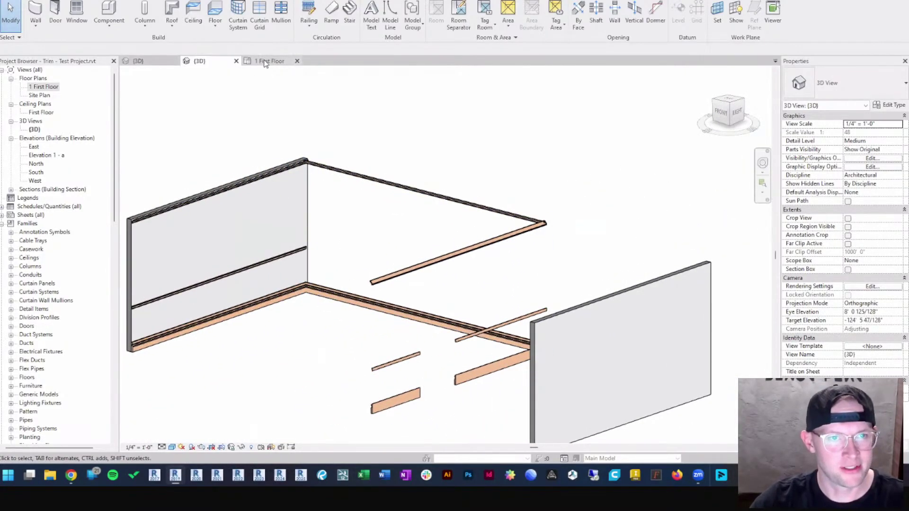
shift+middle_drag(290, 190, 428, 222)
scroll(489, 223, up, 2)
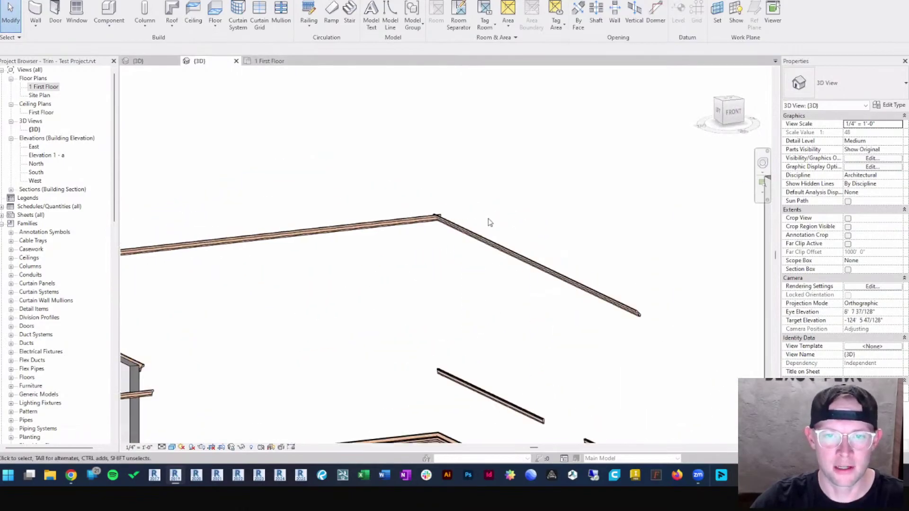
scroll(443, 222, up, 2)
shift+middle_drag(454, 252, 432, 204)
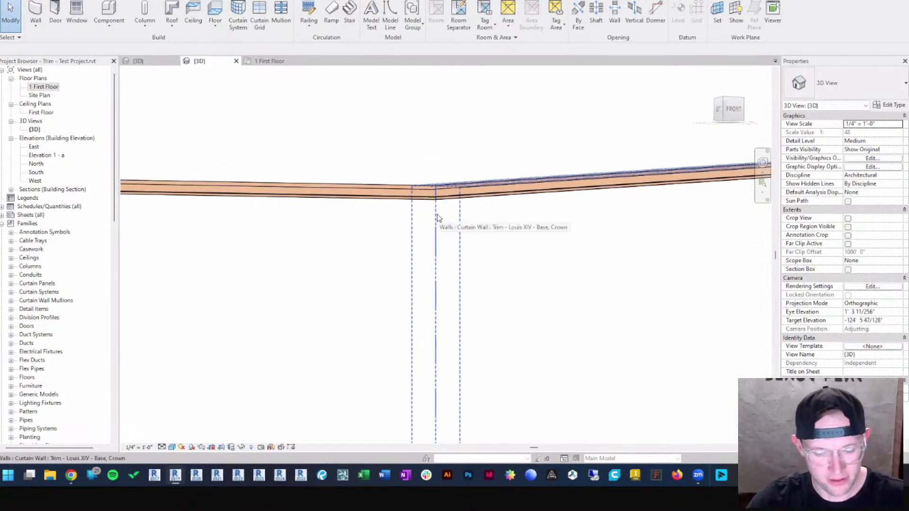
key(j)
key(g)
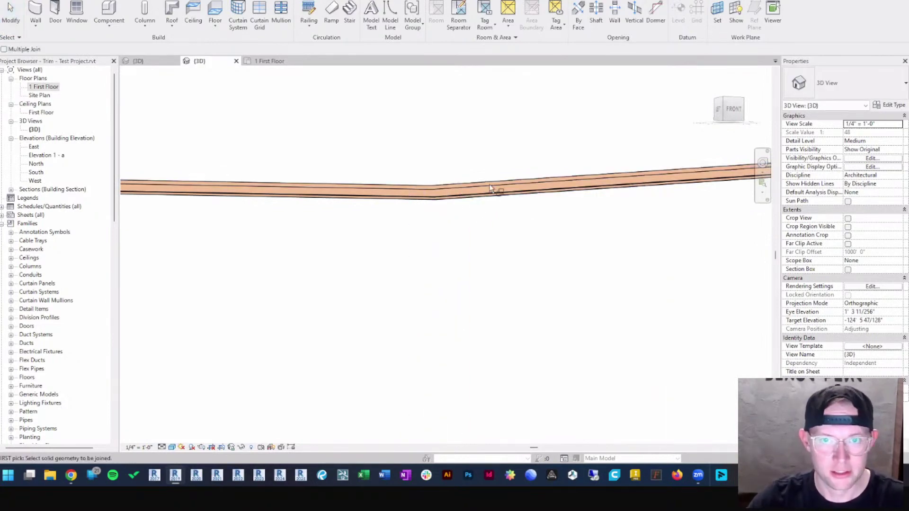
scroll(452, 193, down, 1)
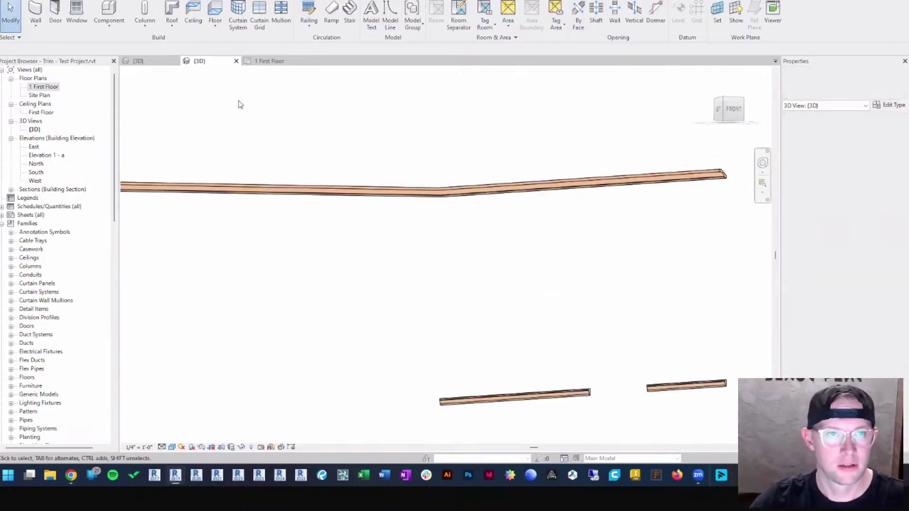
In the First Floor plan, pull the long trim curtain wall's end back about 2 1/2" from the corner and unjoin the elements.
click(277, 62)
scroll(450, 222, up, 2)
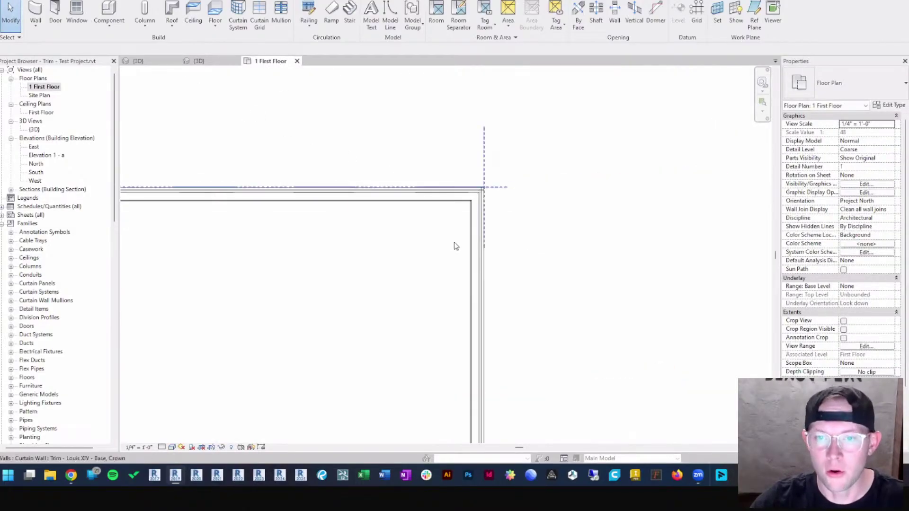
click(477, 232)
key(Escape)
scroll(481, 204, up, 2)
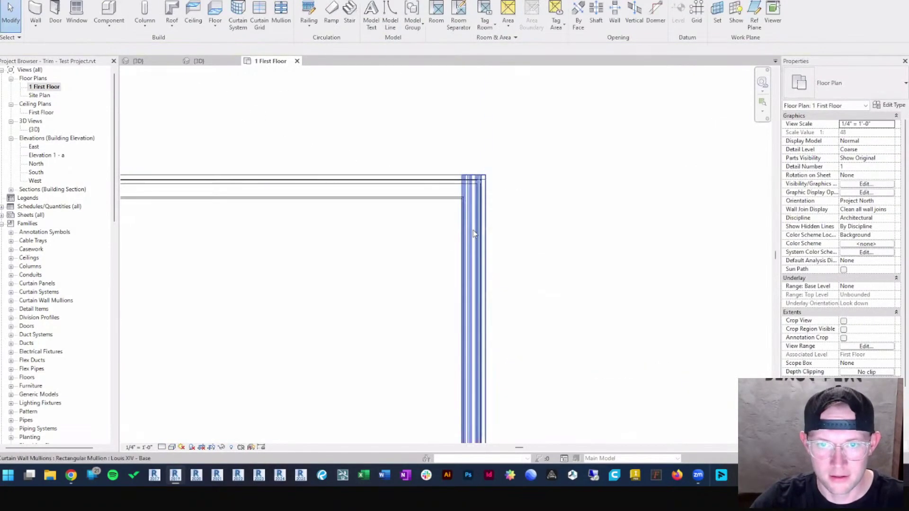
click(488, 184)
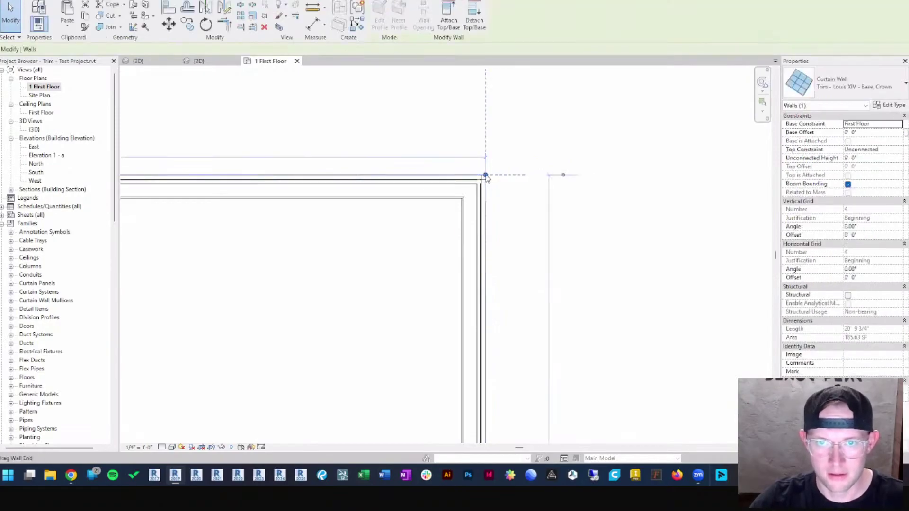
key(r)
key(s)
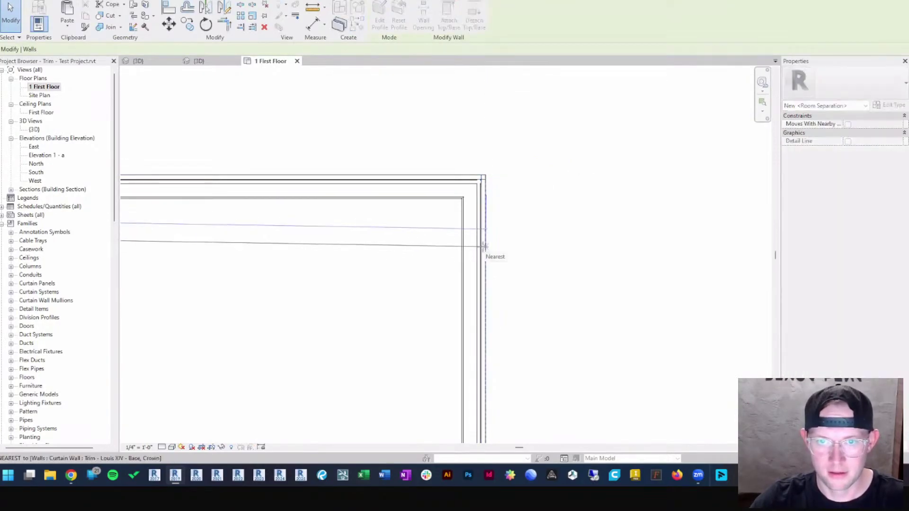
click(440, 185)
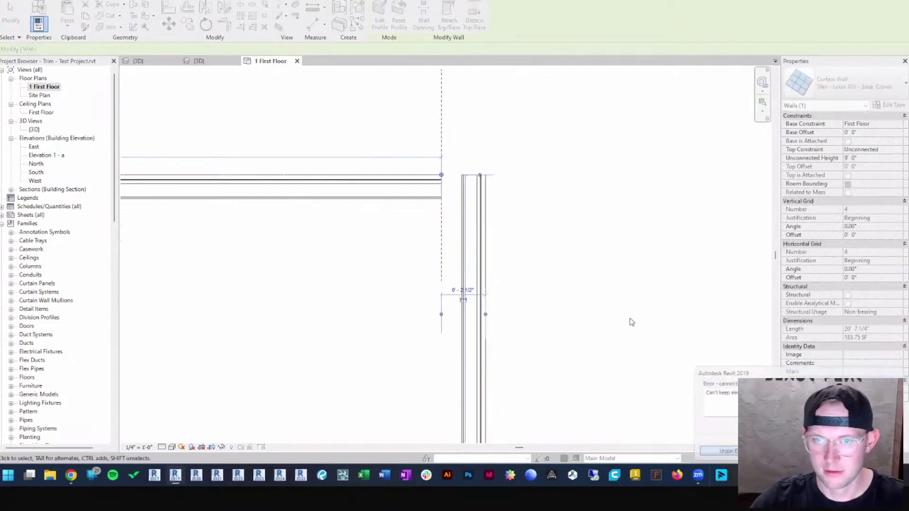
Extend the long trim curtain wall's end back to the endpoint of the perpendicular trim curtain wall at the corner.
click(430, 180)
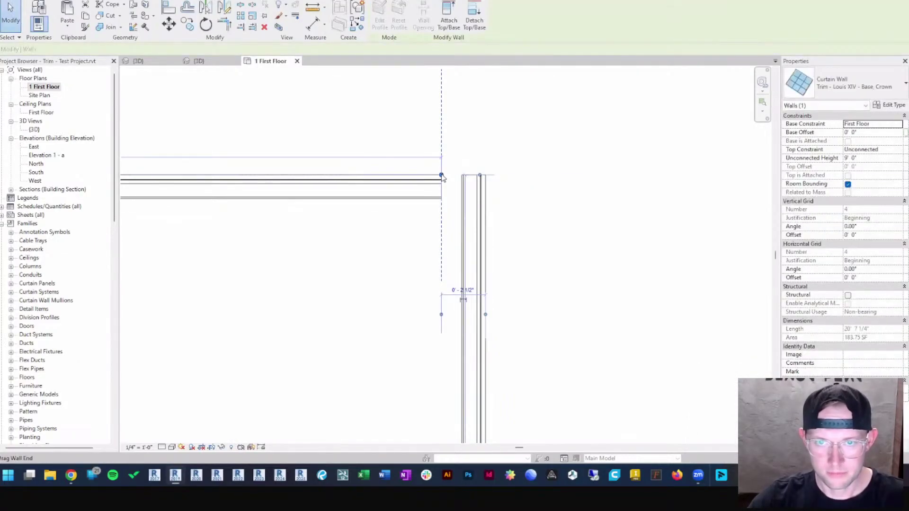
key(r)
key(s)
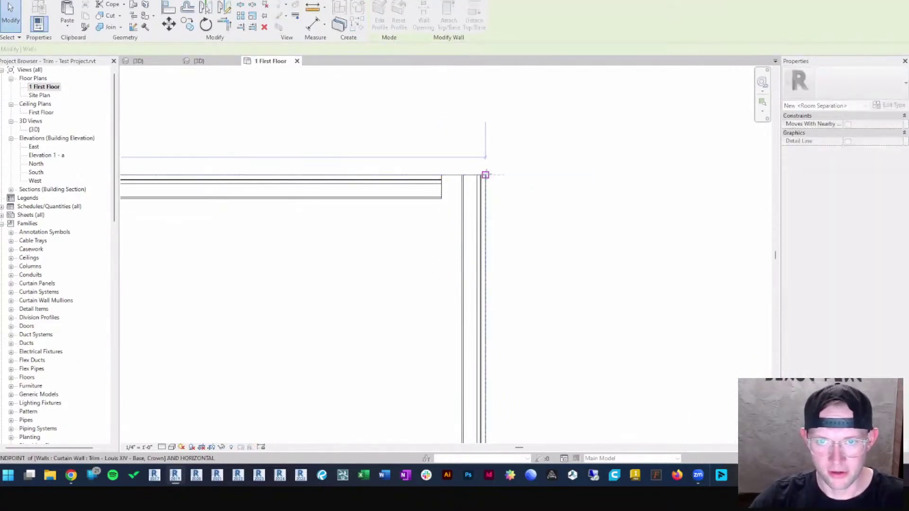
key(Escape)
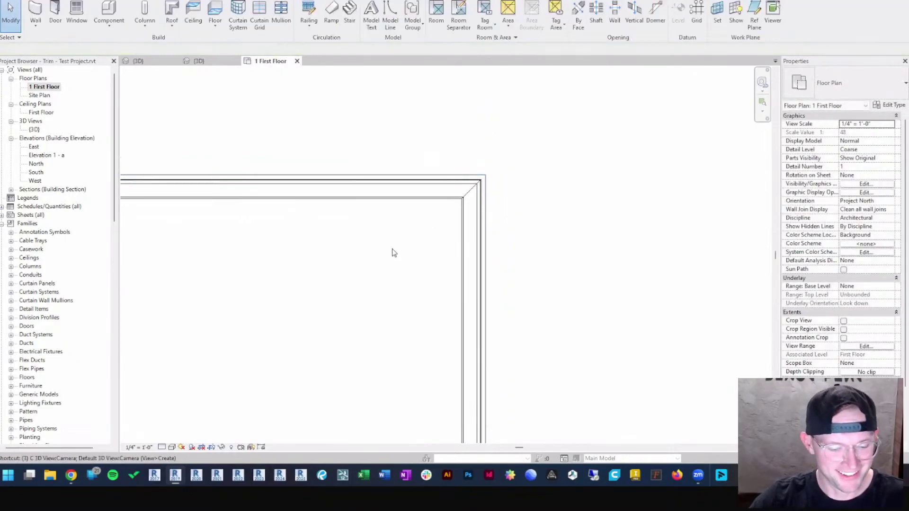
Inspect the crown, chair rail and base trim at the rejoined corner from several angles in the 3D view.
key(d)
shift+middle_drag(392, 250, 388, 309)
scroll(491, 272, down, 1)
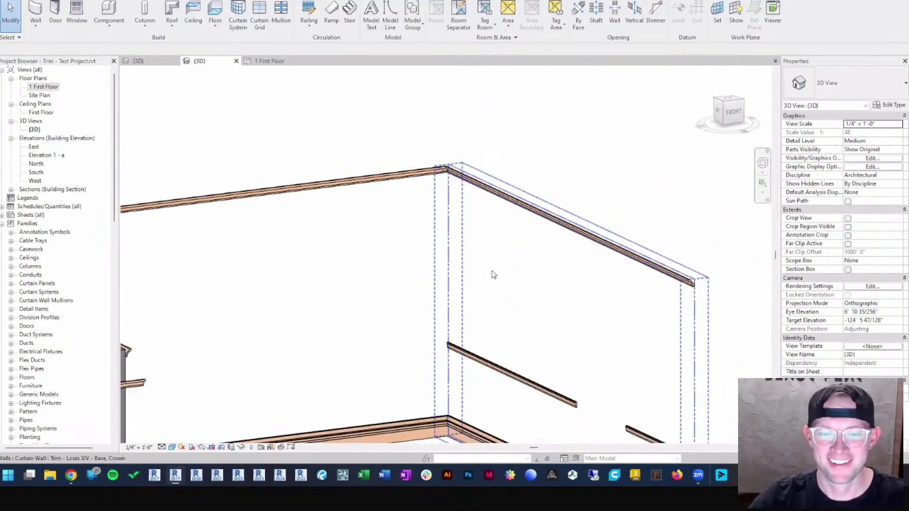
shift+middle_drag(493, 274, 293, 288)
shift+middle_drag(449, 261, 436, 274)
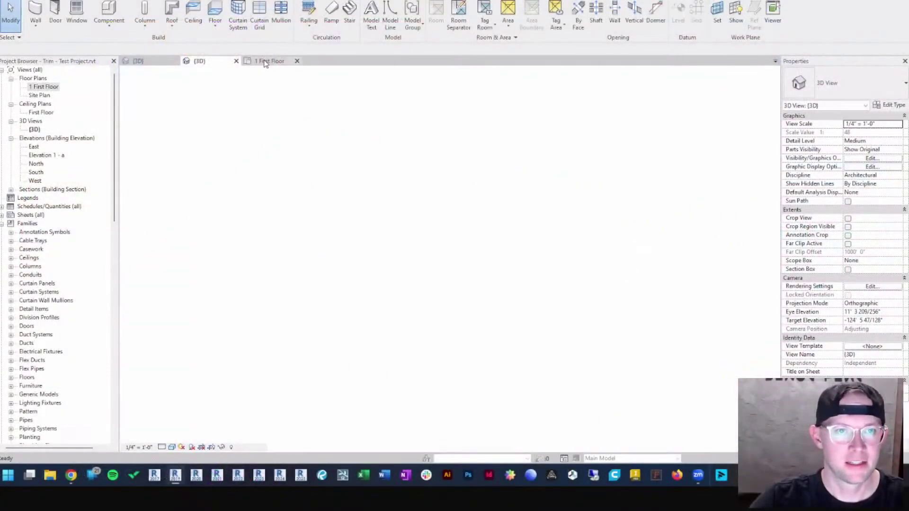
click(265, 61)
middle_drag(474, 216, 574, 226)
scroll(331, 203, down, 3)
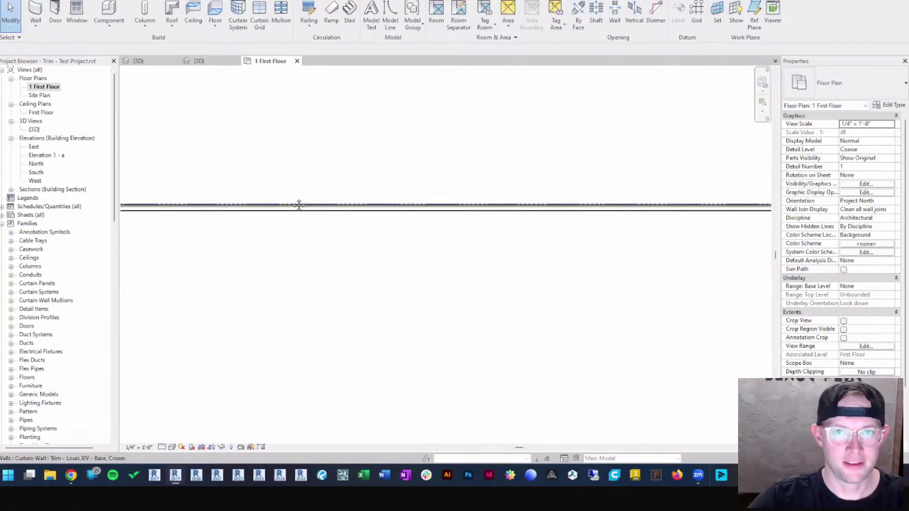
click(416, 195)
key(ctrl+Tab)
shift+middle_drag(416, 197, 511, 270)
scroll(392, 182, up, 5)
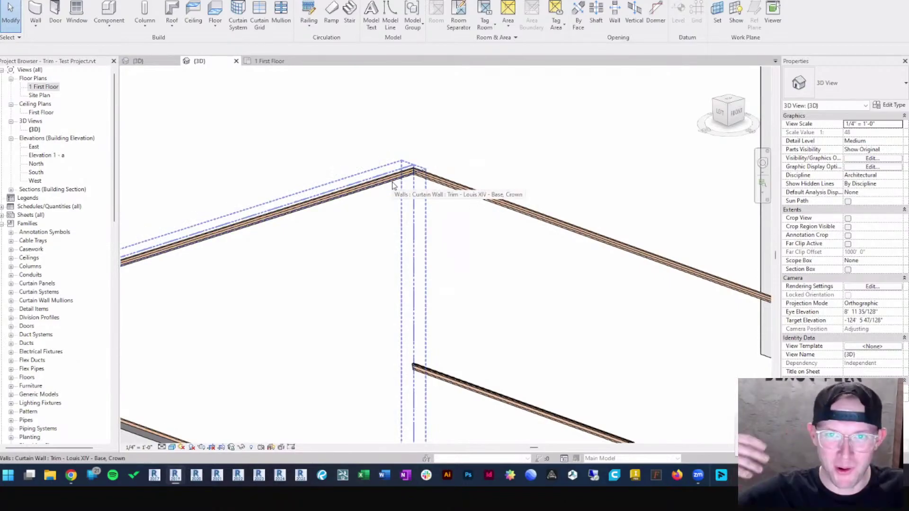
Undo the corner edits far enough to restore the two deleted partition walls.
scroll(392, 182, down, 5)
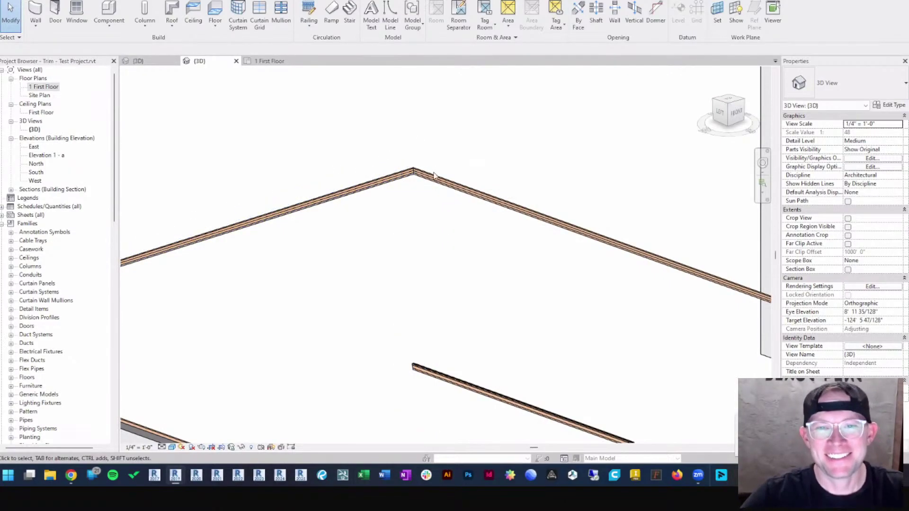
shift+middle_drag(416, 305, 435, 248)
middle_drag(550, 233, 521, 266)
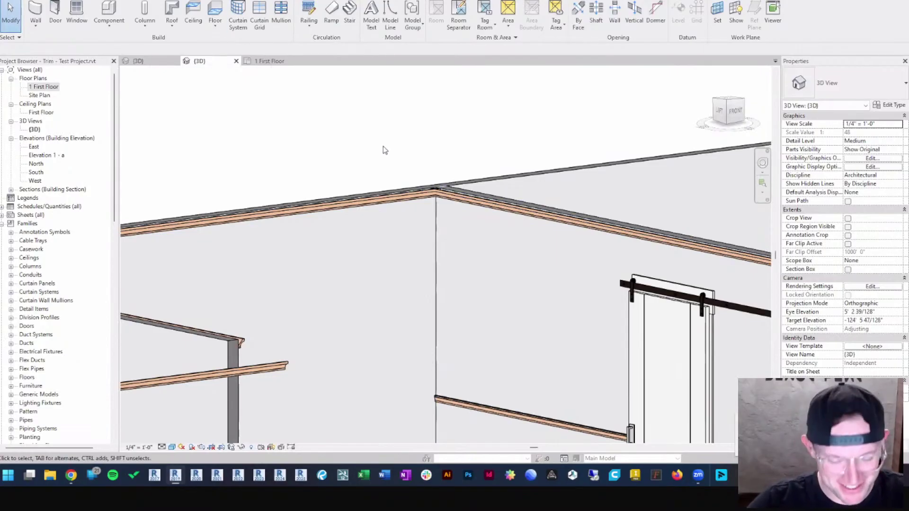
Try Join Geometry at the crown corner with the partition walls in place, then exit the command.
scroll(458, 198, up, 2)
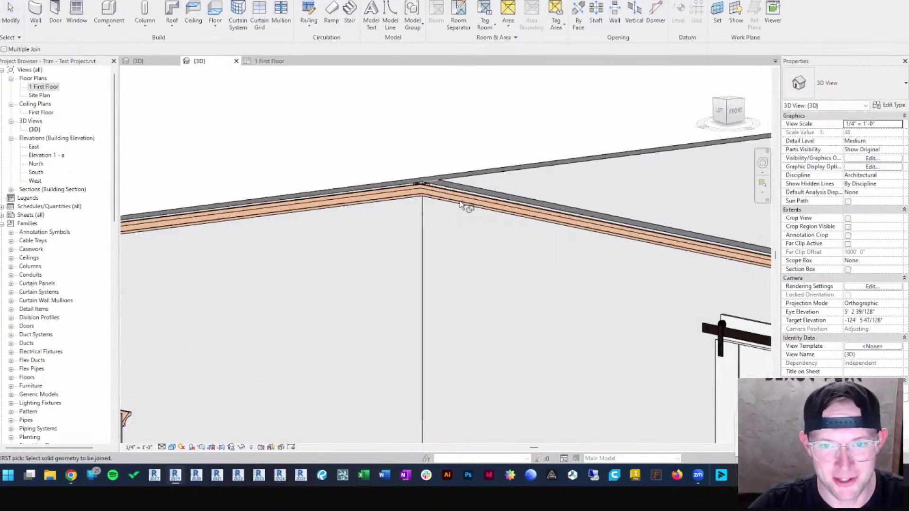
click(454, 195)
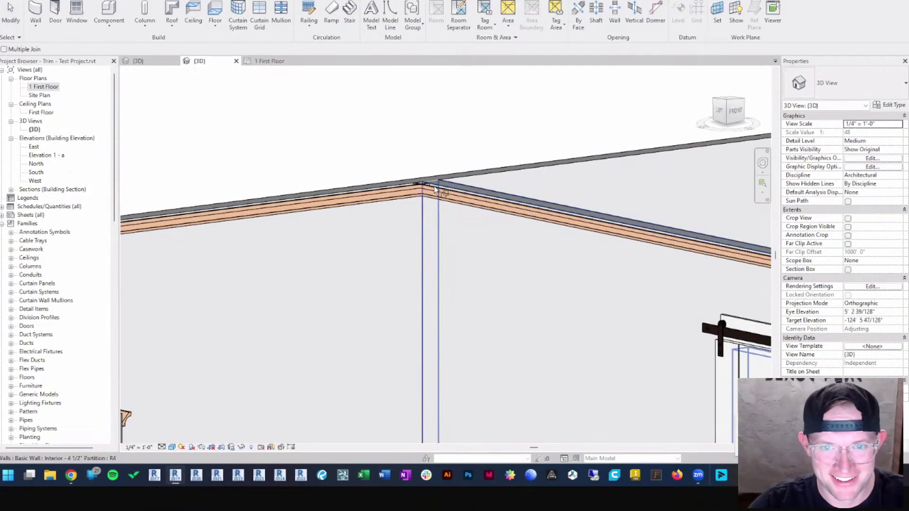
click(391, 194)
key(Escape)
scroll(426, 194, down, 2)
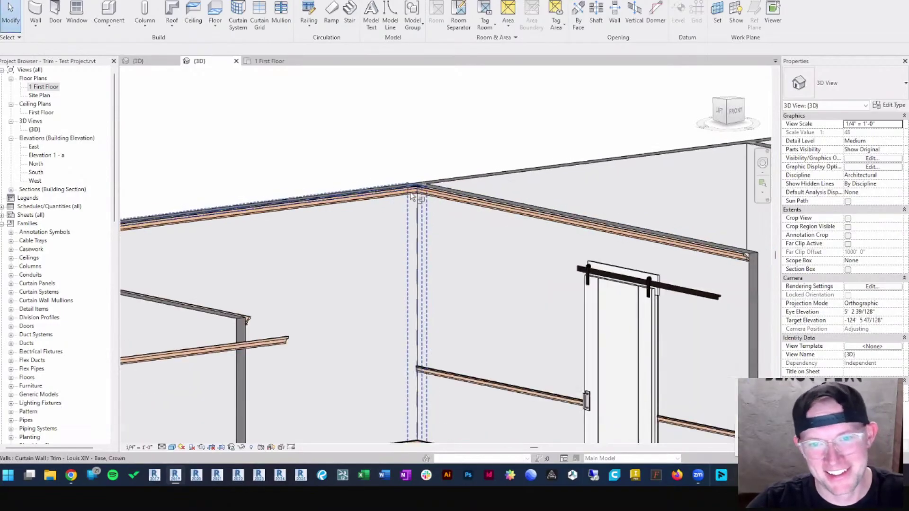
Temporarily hide the barn door wall and the long partition wall, and try to join the exposed crown mullions.
click(446, 188)
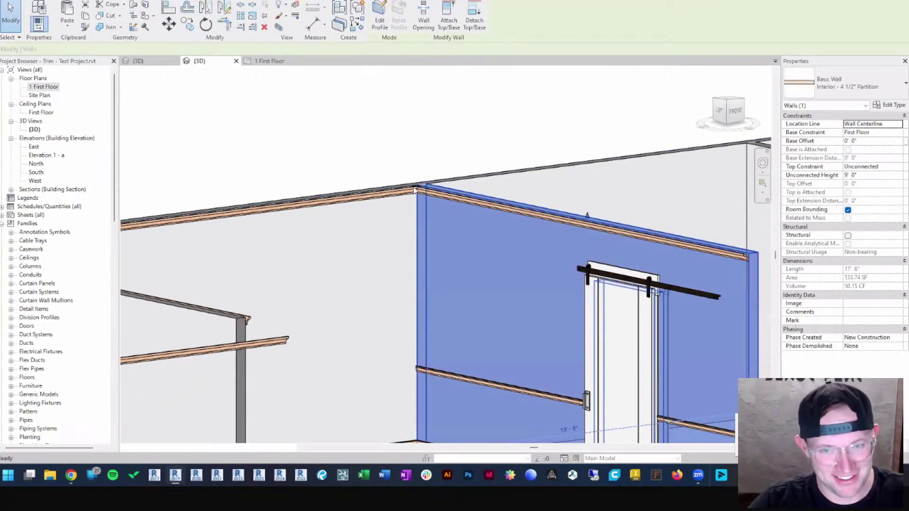
key(h)
key(h)
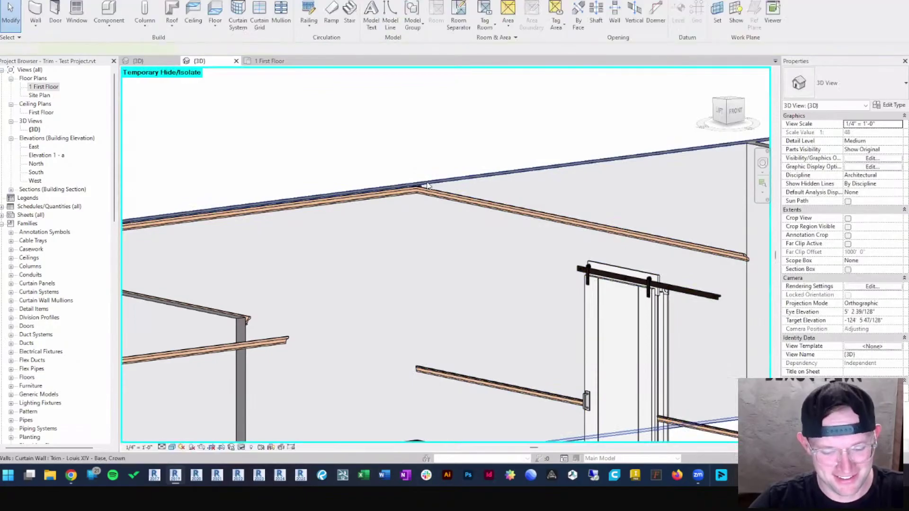
key(j)
key(g)
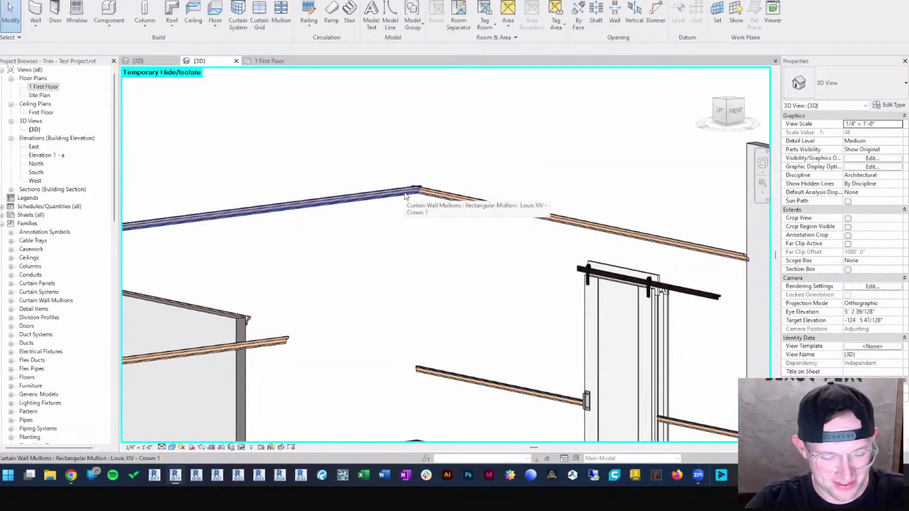
Reset the temporary hide so both partition walls show again in the 3D view.
key(h)
key(r)
scroll(451, 184, down, 3)
middle_drag(521, 199, 472, 201)
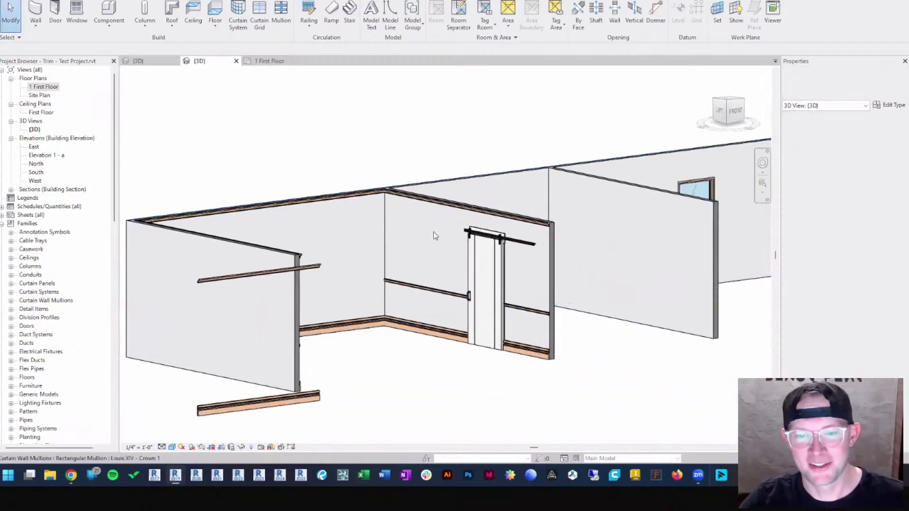
shift+middle_drag(410, 240, 462, 281)
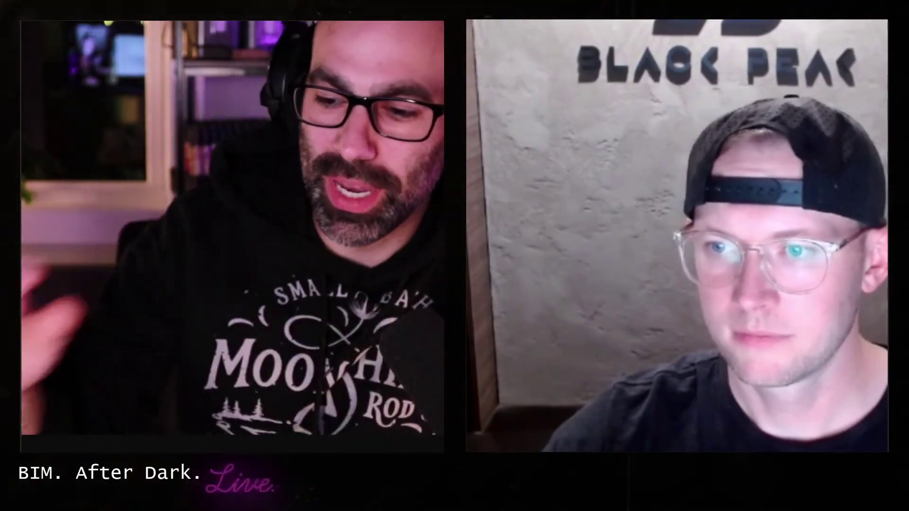
Place two Door - Swing doors in the long back wall, one on each side of the middle partition, and flip their swing sides.
middle_drag(719, 278, 556, 296)
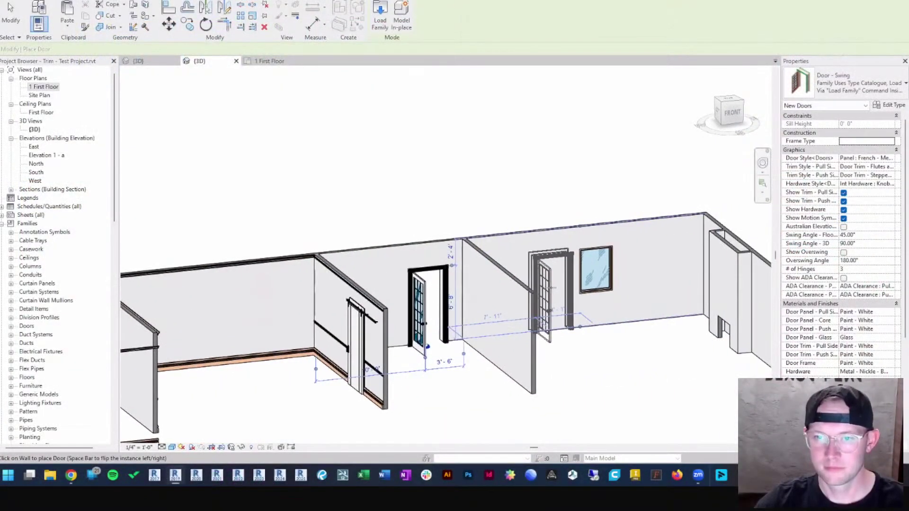
click(551, 287)
key(Escape)
key(Escape)
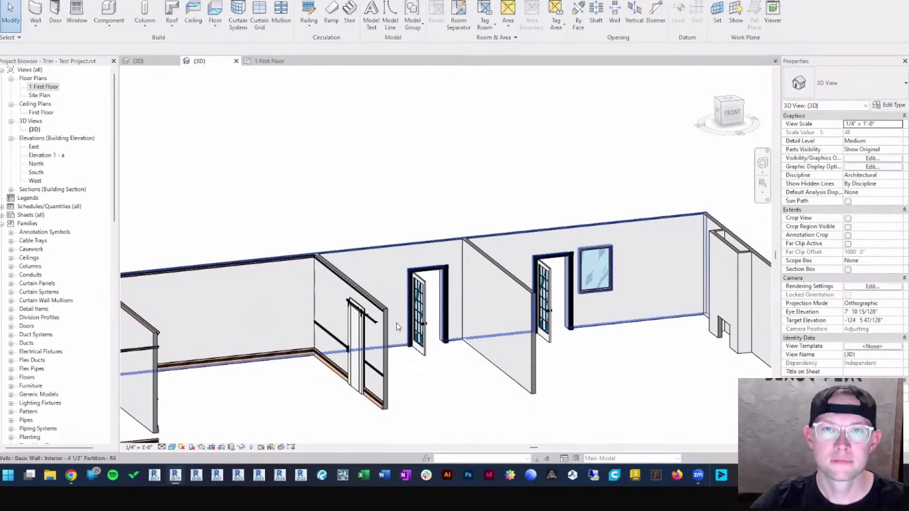
mouse_move(349, 209)
shift+middle_down()
mouse_move(362, 227)
mouse_move(345, 225)
shift+middle_up()
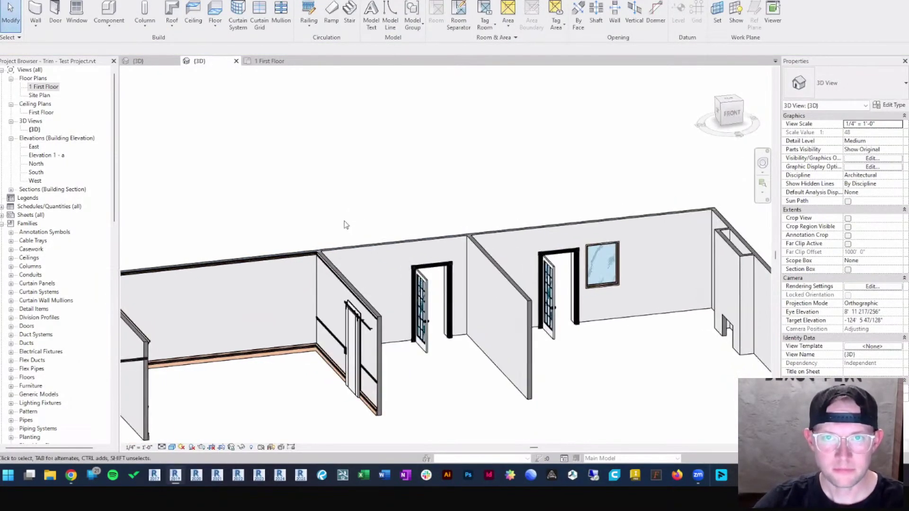
click(435, 271)
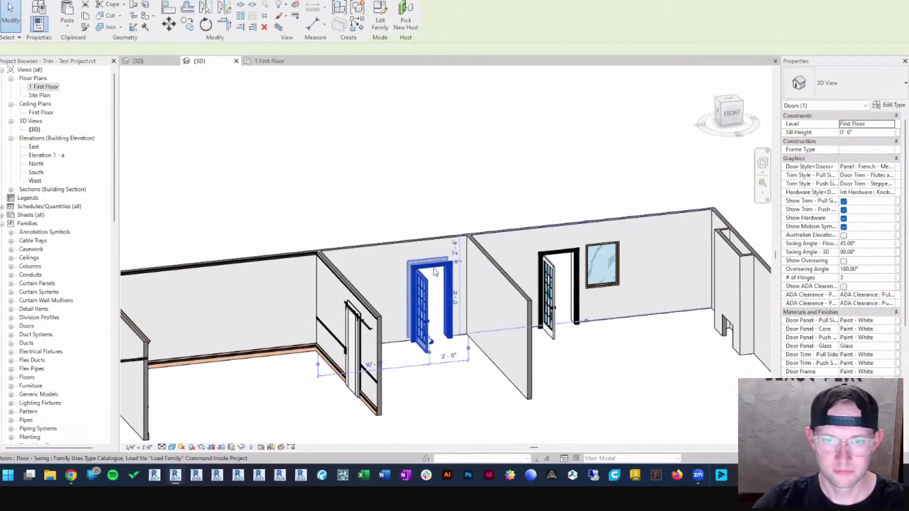
click(411, 188)
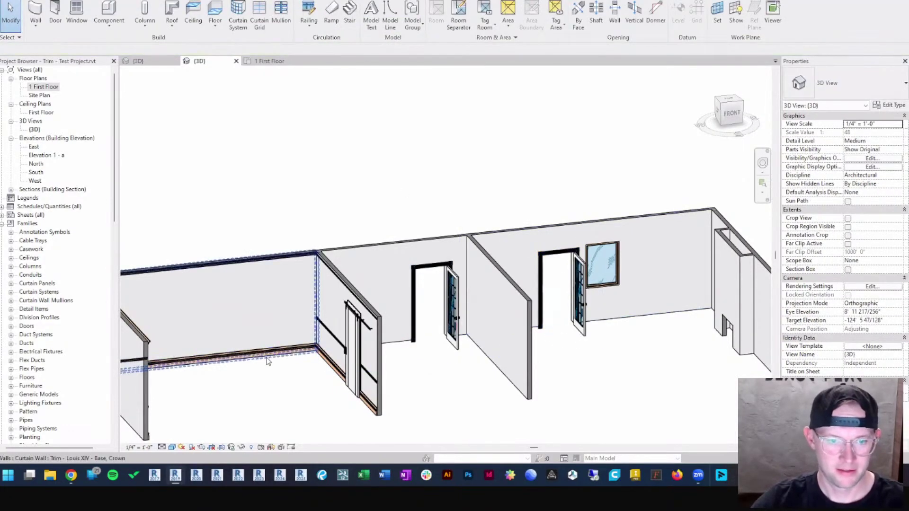
Delete the two Louis XIV trim curtain walls along the long back wall and the barn door wall.
click(337, 363)
scroll(326, 372, down, 3)
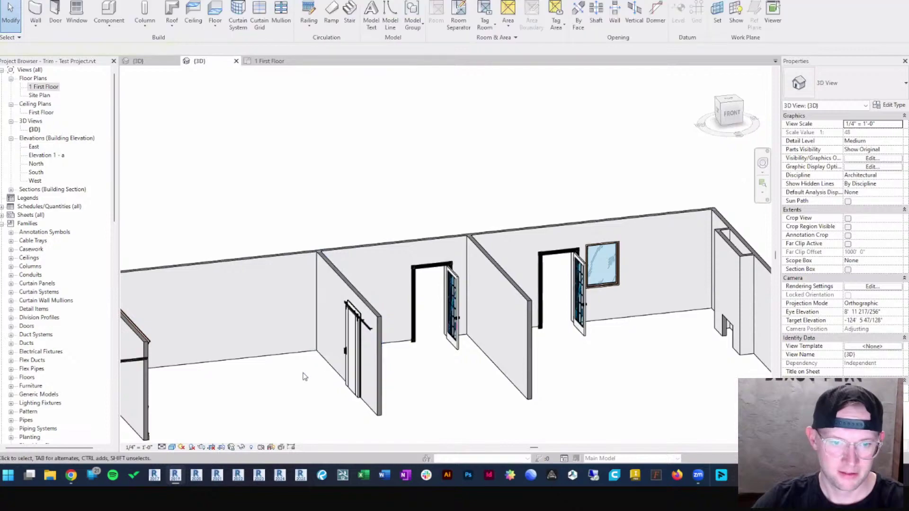
Place a horizontal Base - Traditional wall sweep along the bottom of the long back wall.
shift+middle_drag(302, 375, 248, 351)
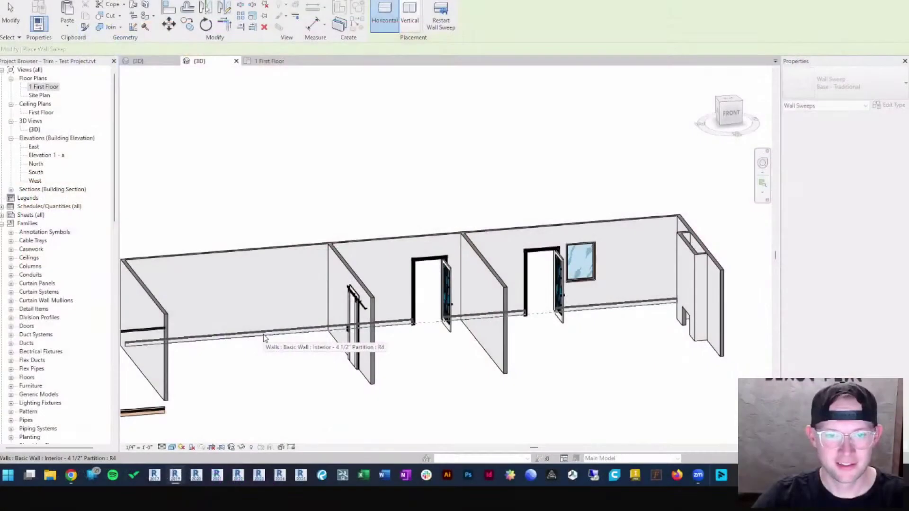
key(Escape)
key(Escape)
scroll(431, 335, up, 3)
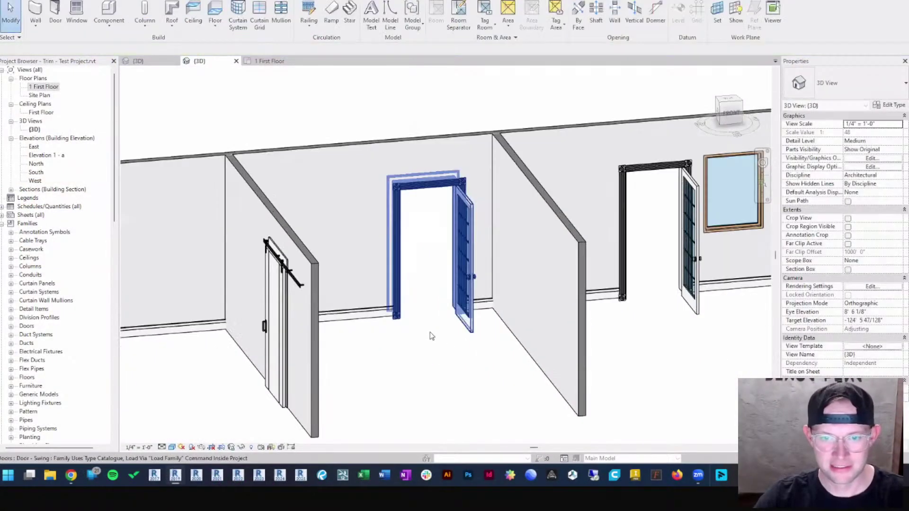
Examine how the Base - Traditional wall sweep on the long back wall runs past the door casings and partition walls.
scroll(555, 333, down, 4)
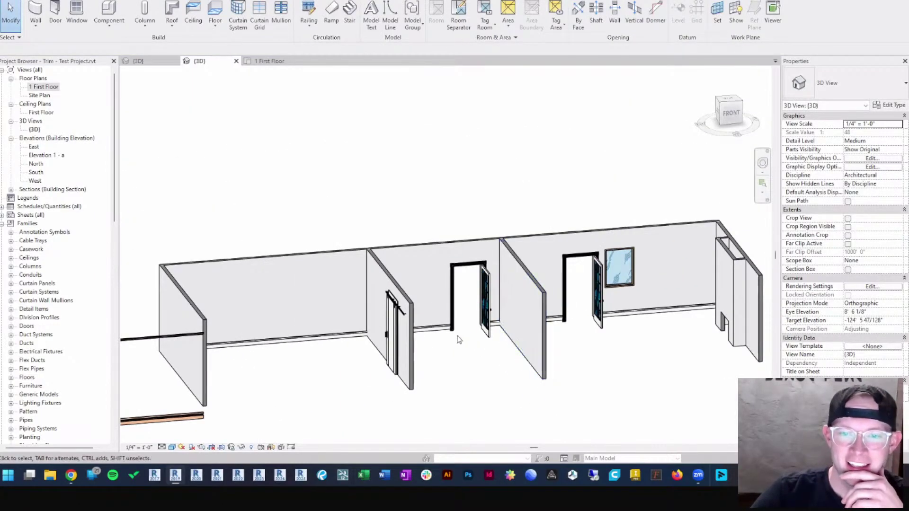
scroll(457, 334, up, 2)
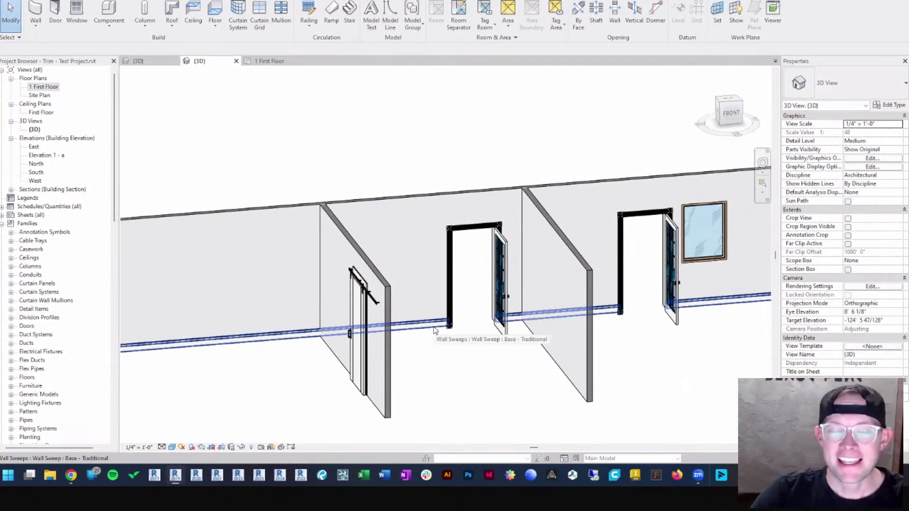
scroll(434, 330, down, 3)
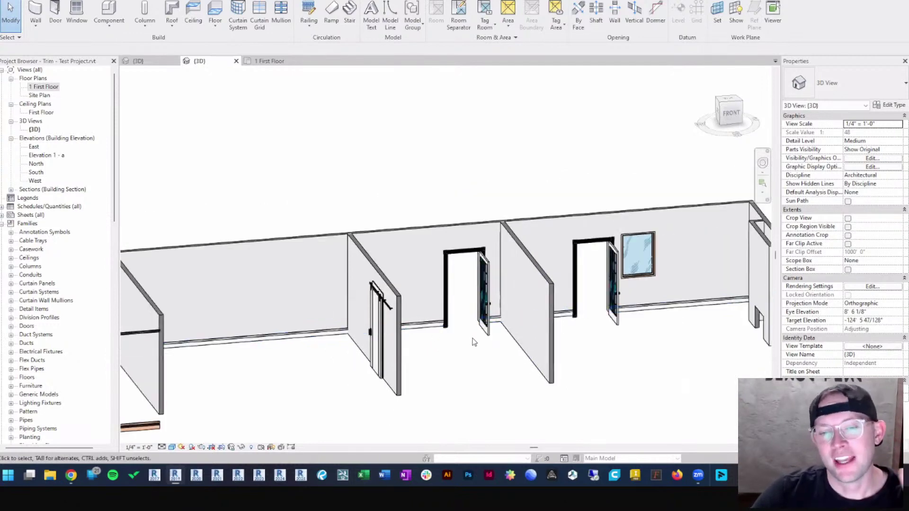
shift+middle_drag(483, 355, 412, 331)
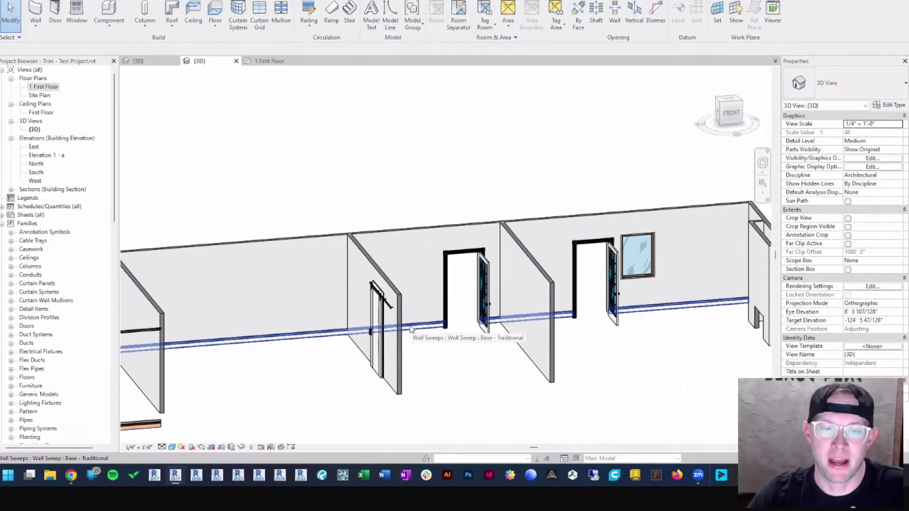
middle_drag(628, 339, 529, 328)
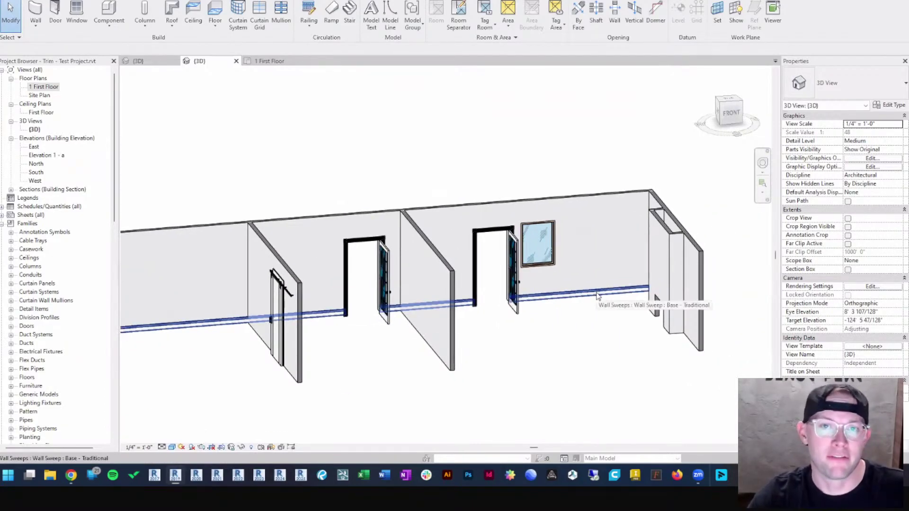
middle_drag(333, 327, 471, 321)
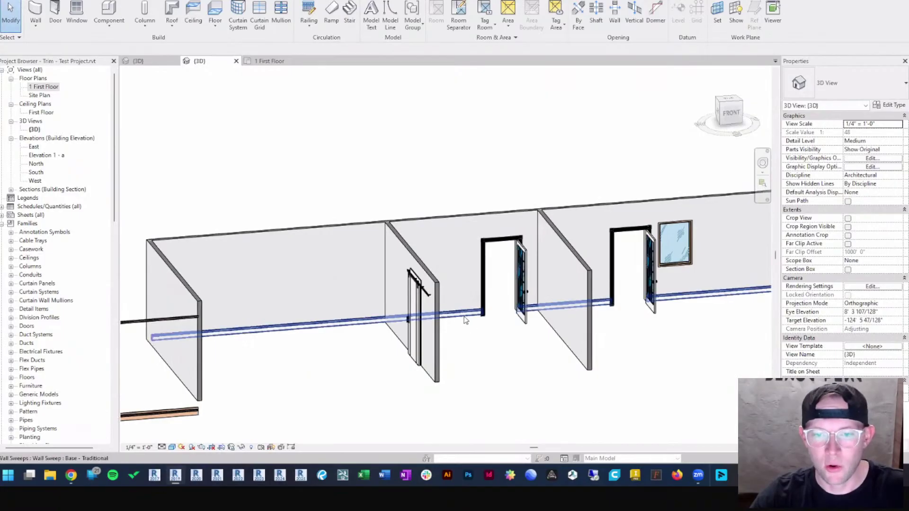
click(467, 314)
middle_drag(535, 335, 468, 346)
key(Escape)
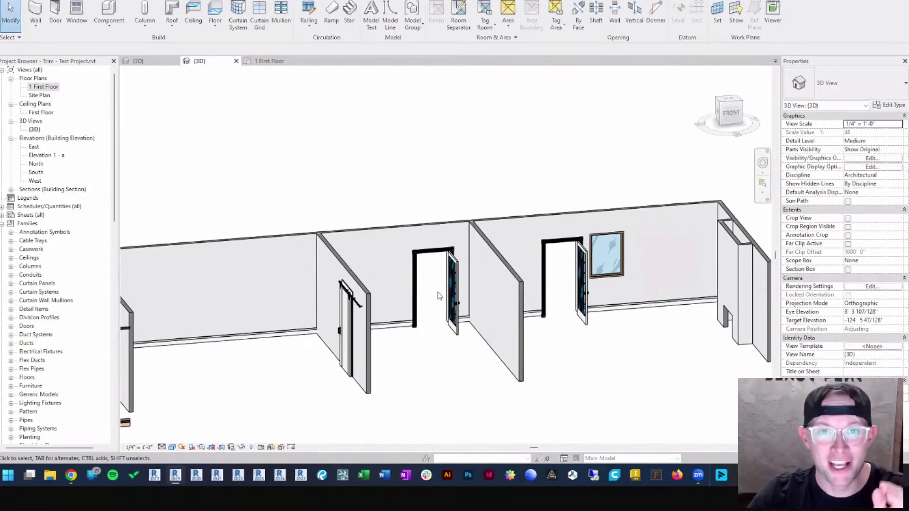
scroll(455, 283, up, 3)
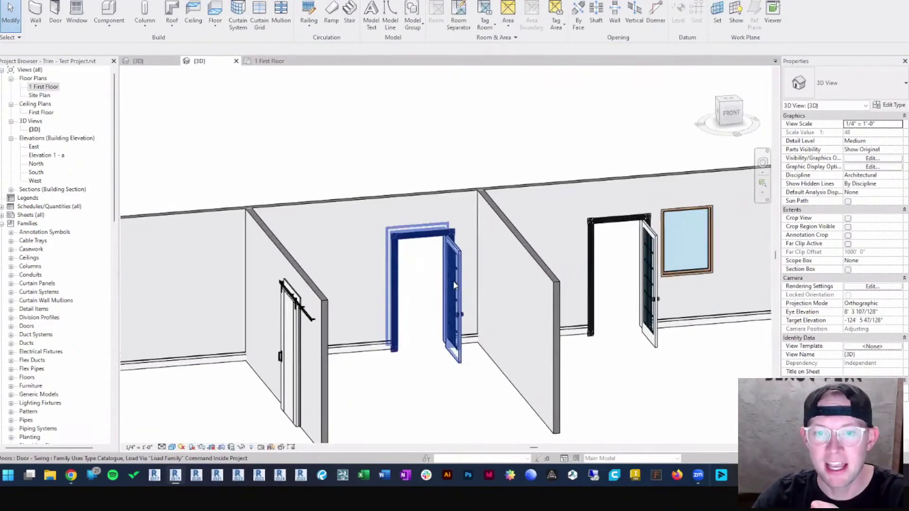
middle_drag(370, 356, 495, 318)
Pull the base wall sweep's end back from the first swing door's casing to the barn door partition wall.
click(471, 306)
scroll(467, 312, down, 2)
scroll(500, 304, up, 2)
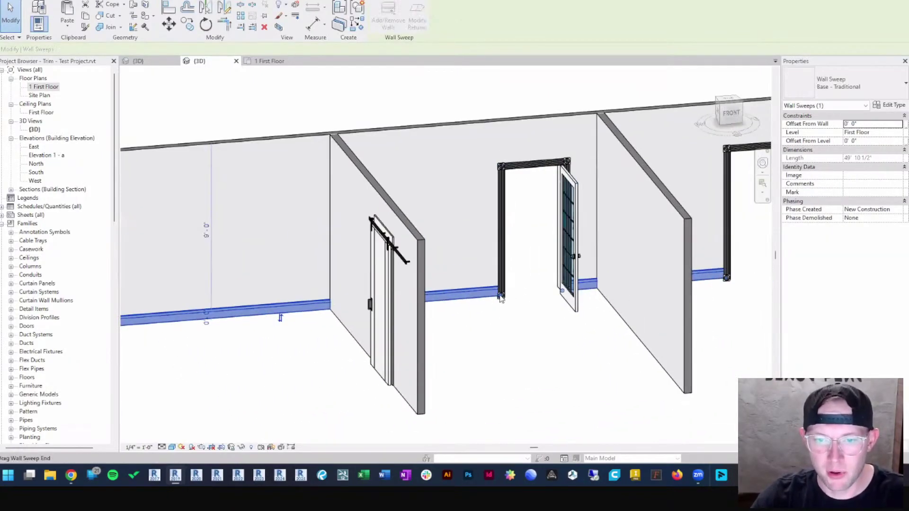
drag(499, 298, 331, 310)
scroll(331, 310, down, 2)
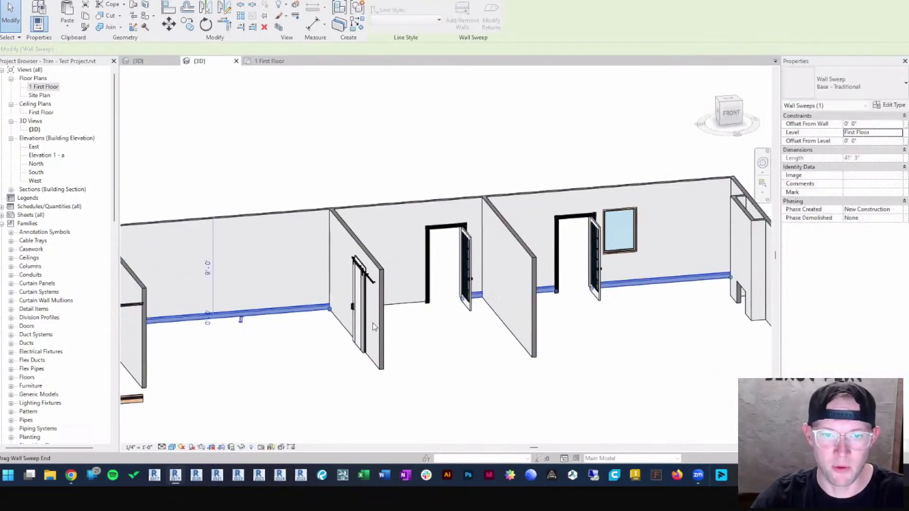
middle_drag(448, 333, 387, 336)
click(388, 337)
click(607, 283)
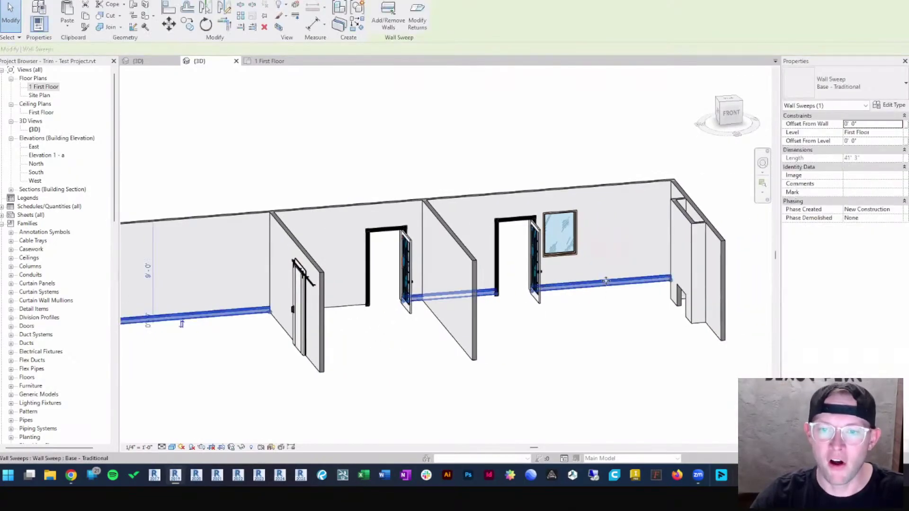
click(487, 297)
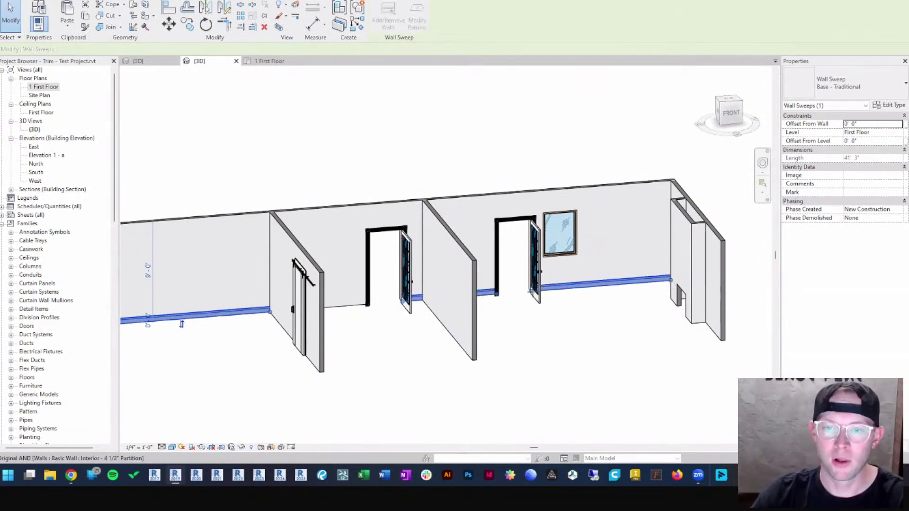
key(Escape)
Inspect the shortened base sweep around both swing doors and the bare stretch beside the barn door partition.
scroll(518, 294, up, 5)
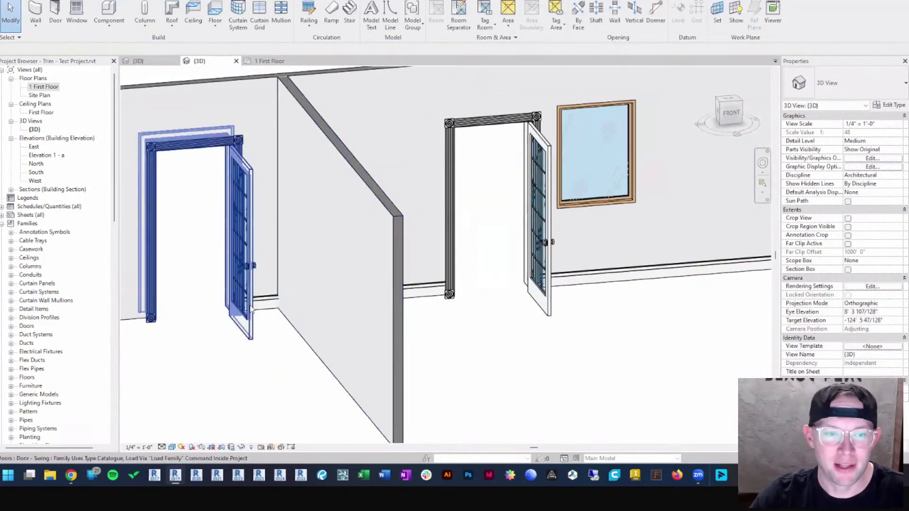
click(254, 300)
scroll(171, 316, up, 1)
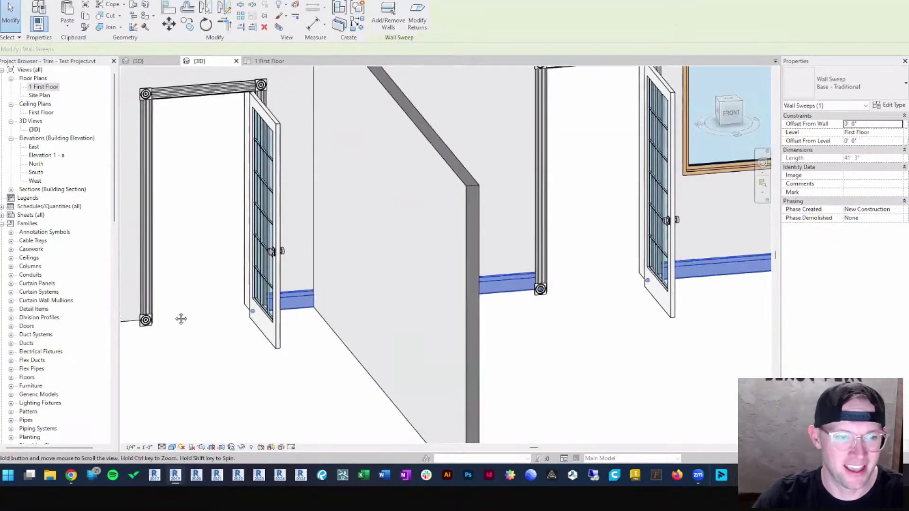
middle_drag(179, 318, 482, 297)
scroll(331, 314, down, 2)
scroll(330, 312, down, 2)
key(Escape)
scroll(349, 311, down, 2)
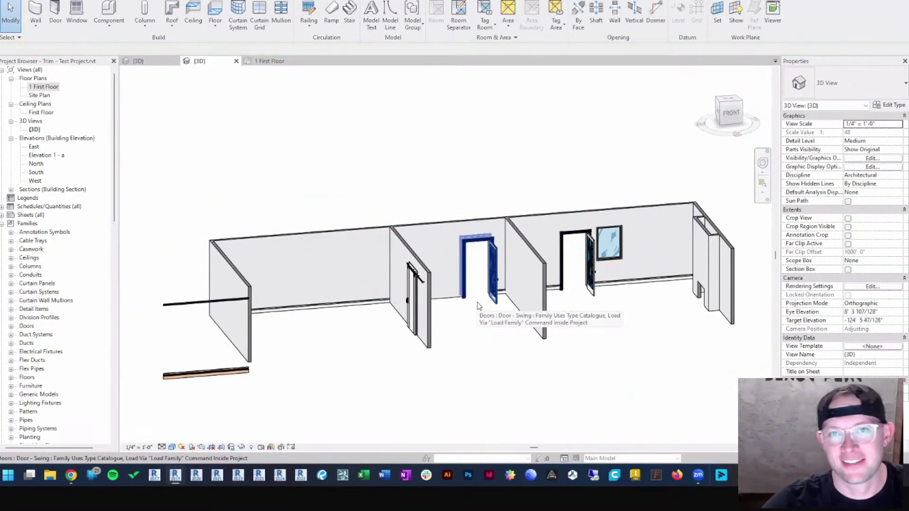
Delete the Base - Traditional wall sweep from the long back wall.
click(368, 309)
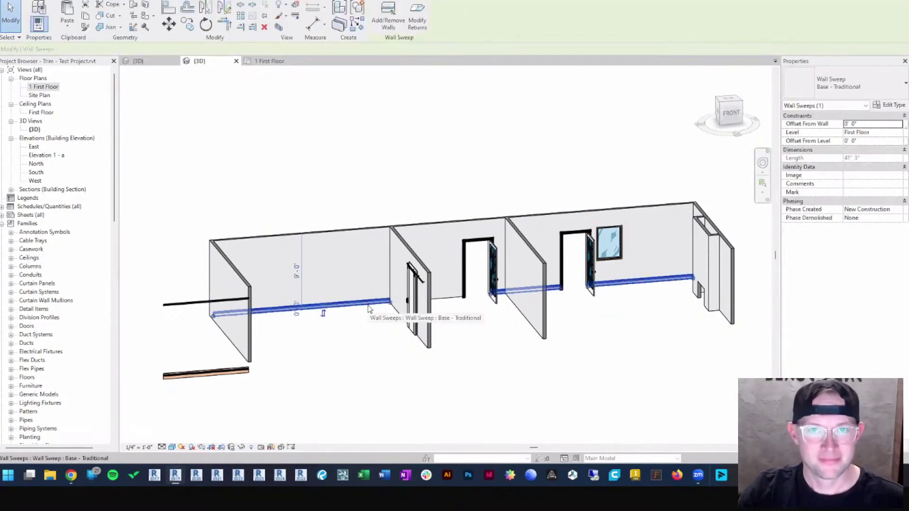
key(Escape)
shift+middle_drag(463, 329, 512, 330)
scroll(616, 327, up, 3)
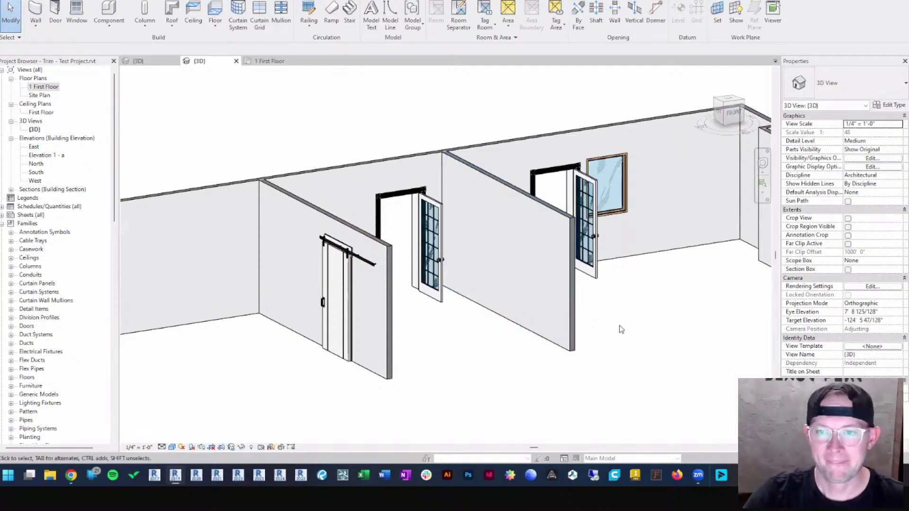
shift+middle_drag(619, 325, 634, 336)
middle_drag(580, 331, 532, 313)
scroll(552, 322, down, 2)
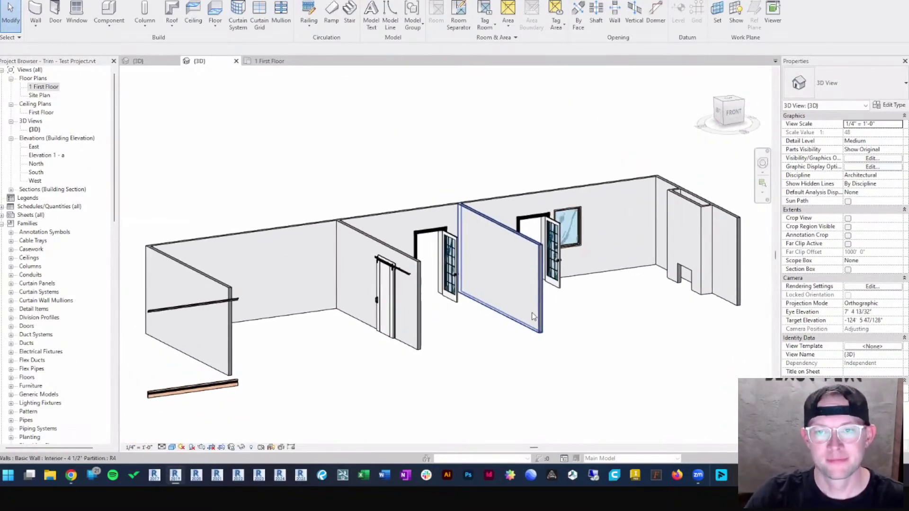
shift+middle_drag(399, 326, 395, 357)
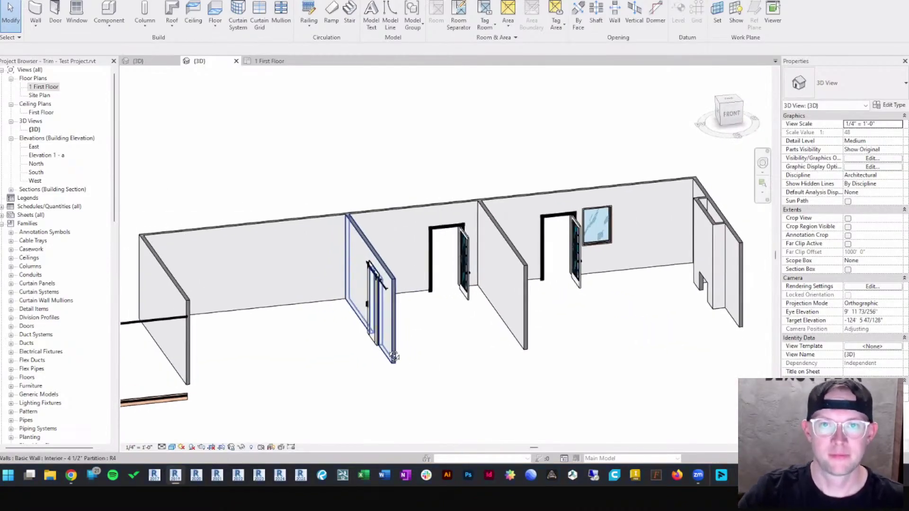
View the partition and swing door in the 1 First Floor plan and return to the test project's 3D view.
click(274, 61)
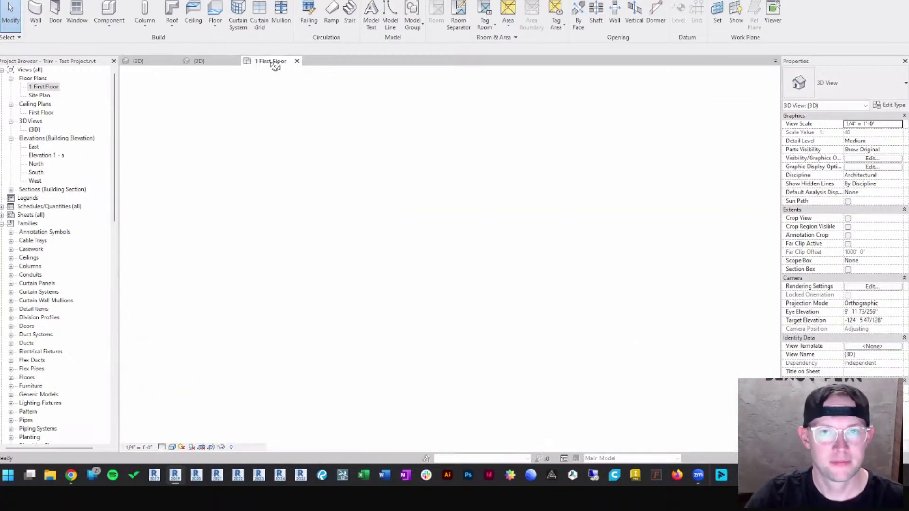
scroll(475, 298, down, 2)
scroll(477, 304, down, 6)
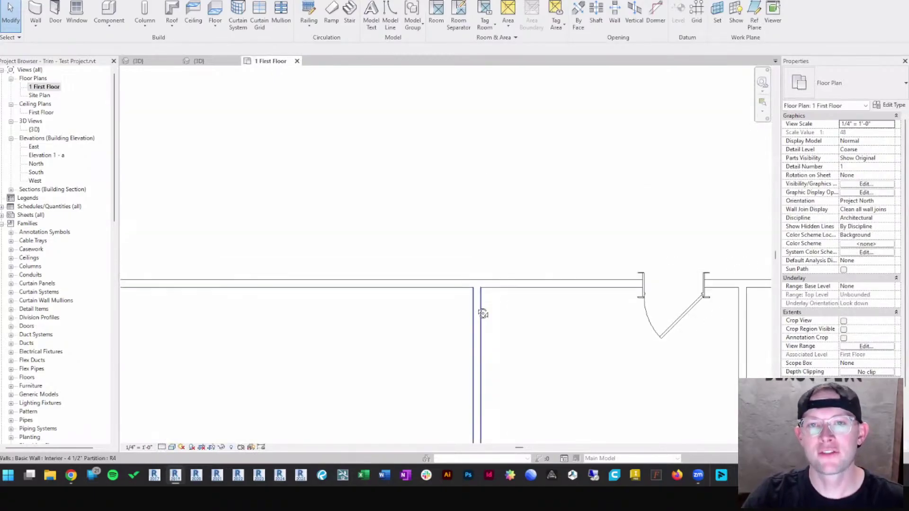
click(210, 62)
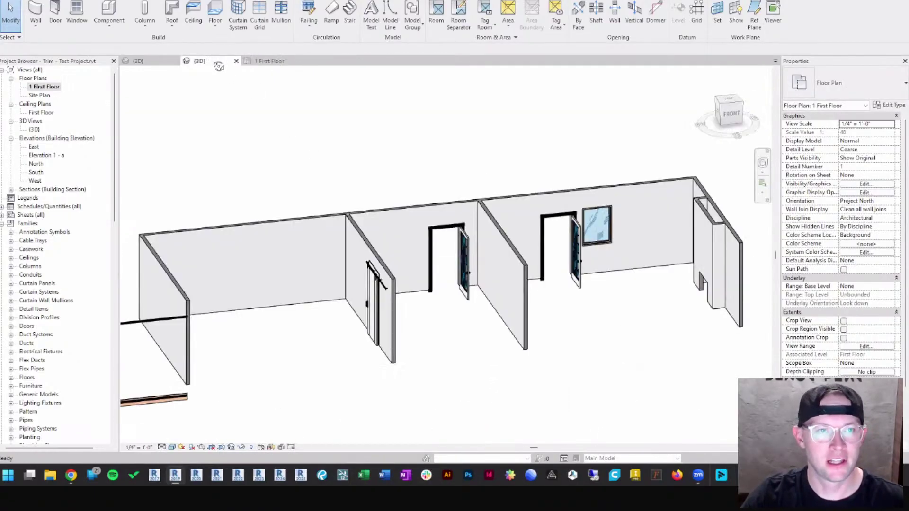
Switch to the Example Project's 3D view and examine the Louis XIV trim curtain walls, mullions and wall sweeps.
click(138, 61)
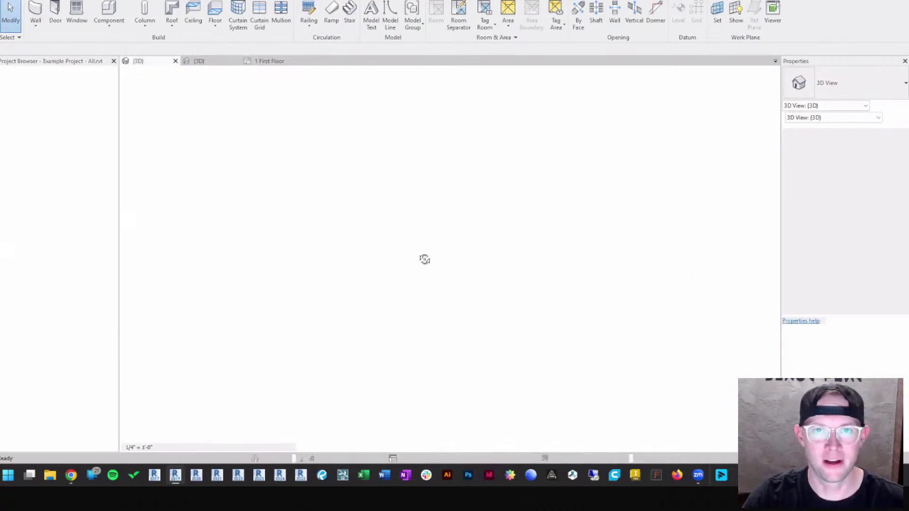
middle_drag(540, 269, 339, 275)
scroll(339, 274, down, 3)
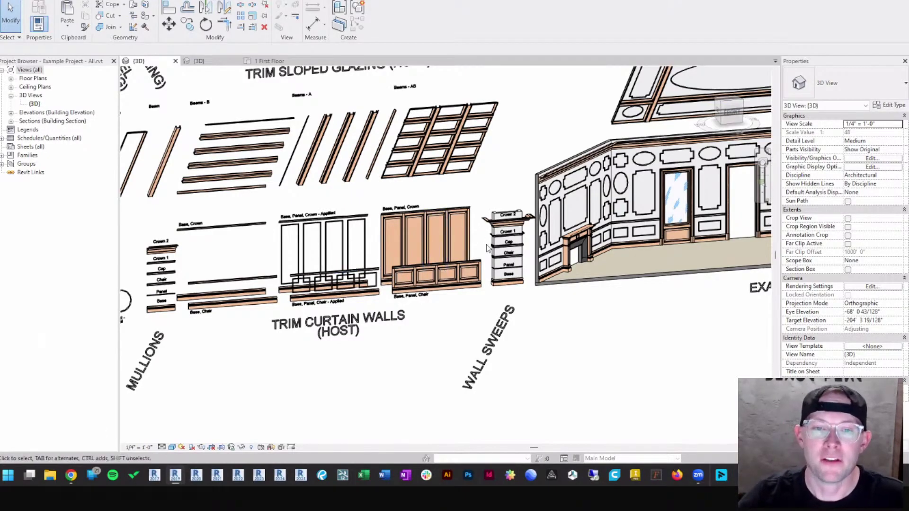
scroll(488, 248, up, 3)
scroll(497, 246, down, 1)
middle_drag(504, 236, 469, 263)
scroll(389, 265, down, 1)
scroll(345, 260, up, 1)
middle_drag(314, 265, 312, 265)
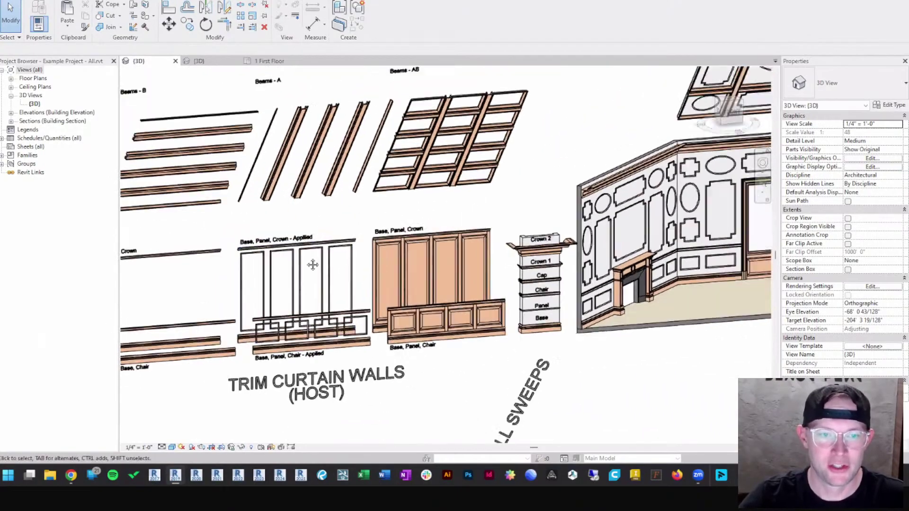
scroll(439, 248, down, 1)
scroll(433, 231, up, 2)
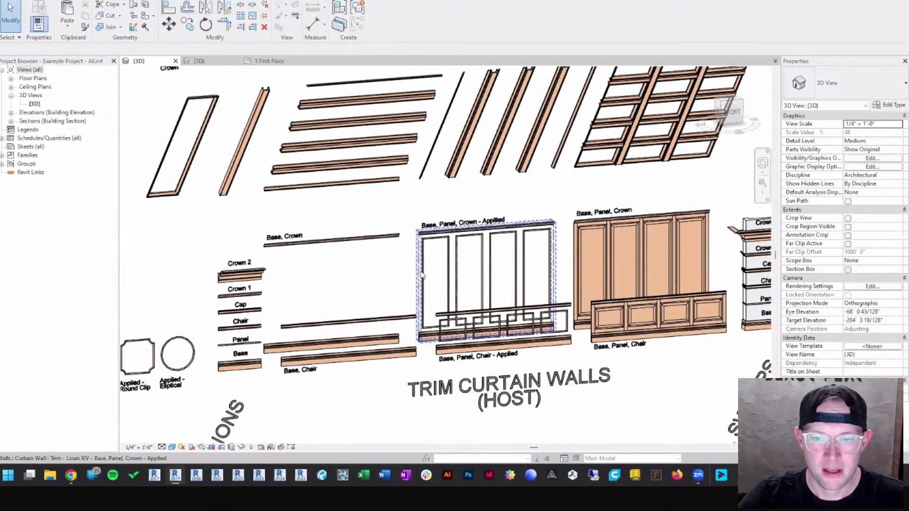
Delete the upper and lower trim curtain walls from the angled end wall opposite the fireplace in the Louis XIV example room.
scroll(419, 272, down, 2)
middle_drag(393, 263, 257, 241)
middle_drag(552, 239, 254, 275)
scroll(546, 232, up, 1)
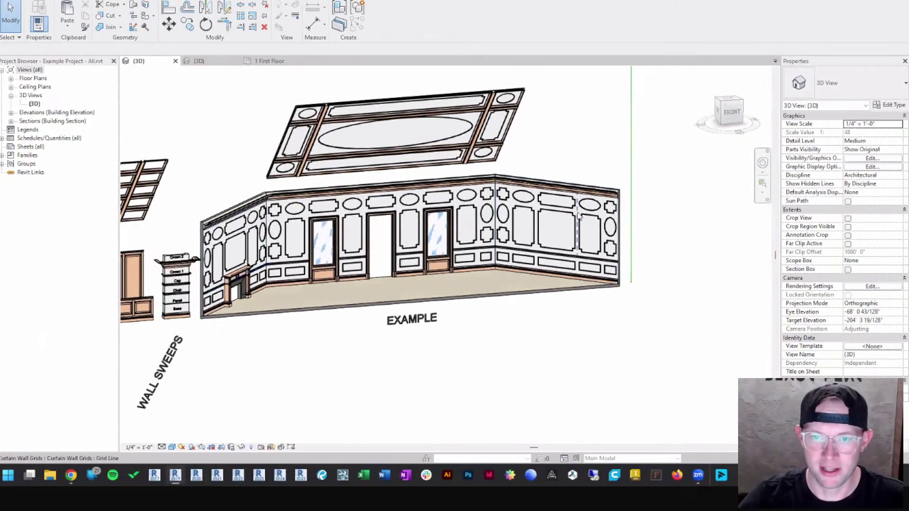
scroll(617, 189, up, 2)
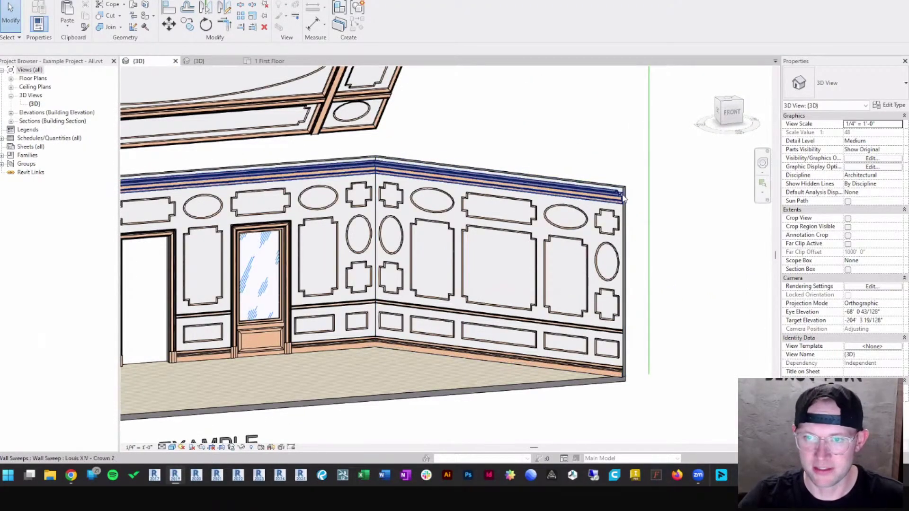
click(626, 206)
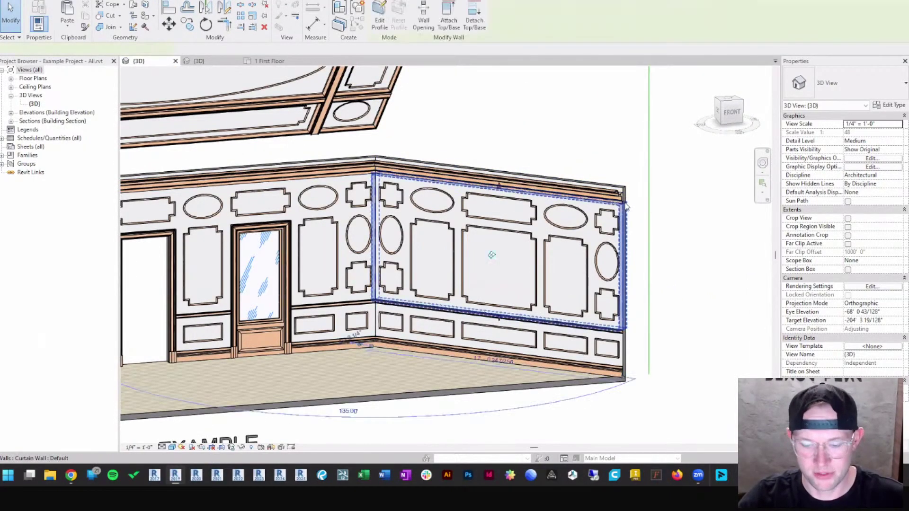
key(Delete)
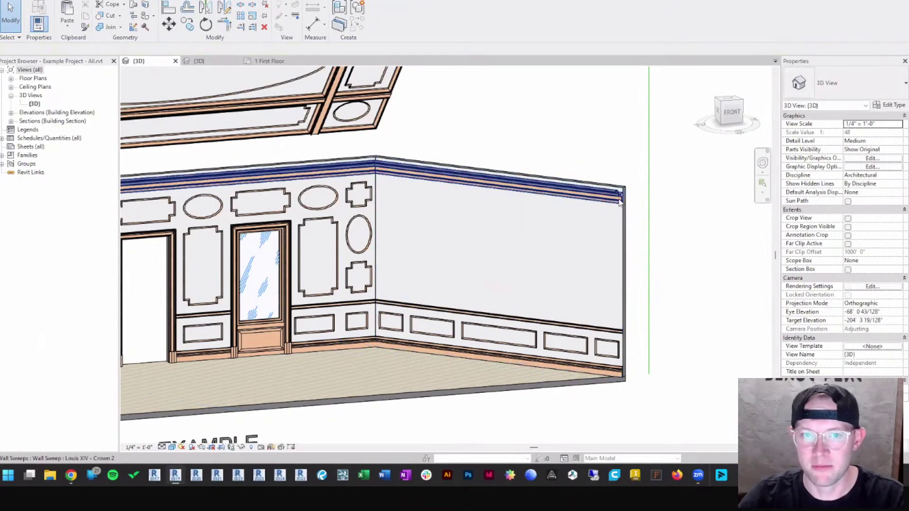
click(624, 351)
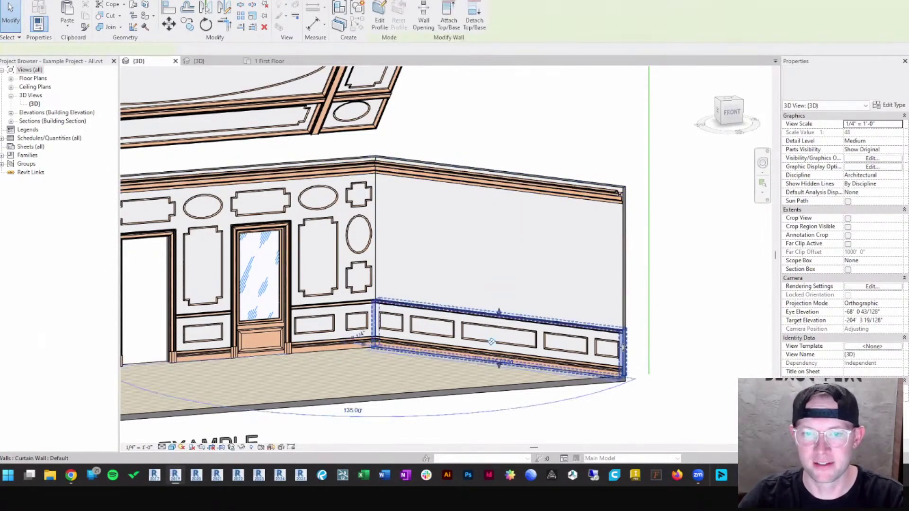
key(Delete)
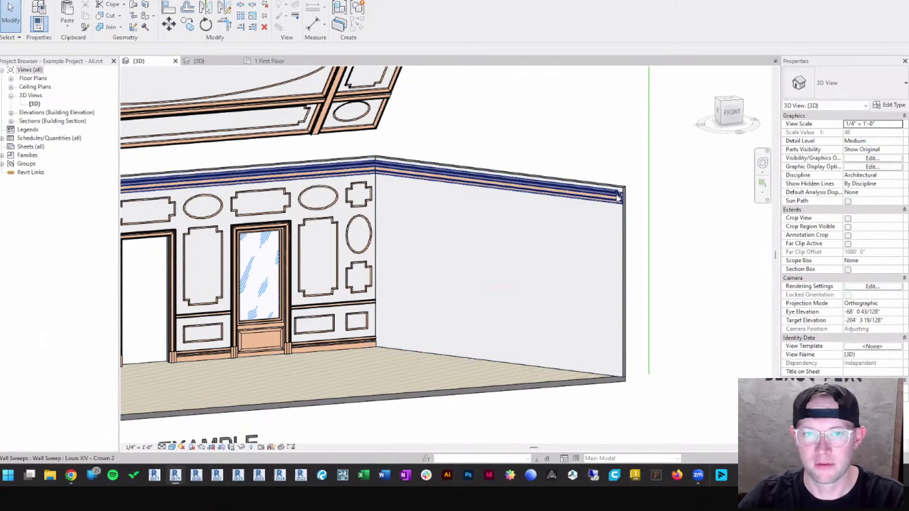
Remove the Louis XIV - Crown 2 wall sweep from the cleared end wall, keeping it on the example room's other walls.
click(418, 191)
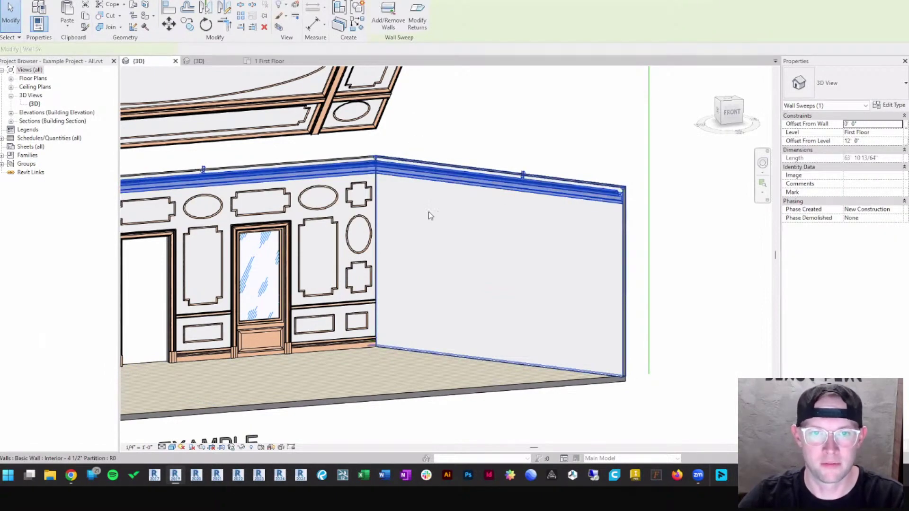
key(Escape)
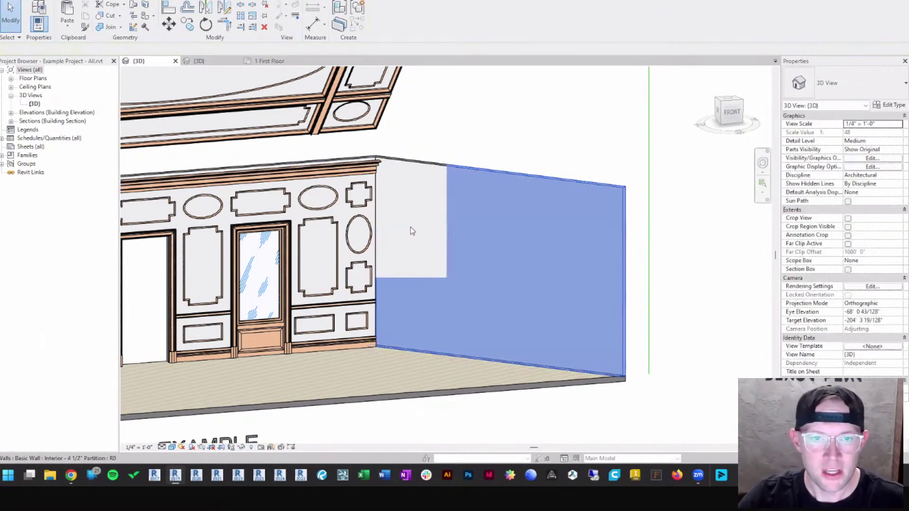
scroll(411, 226, down, 5)
scroll(485, 221, down, 3)
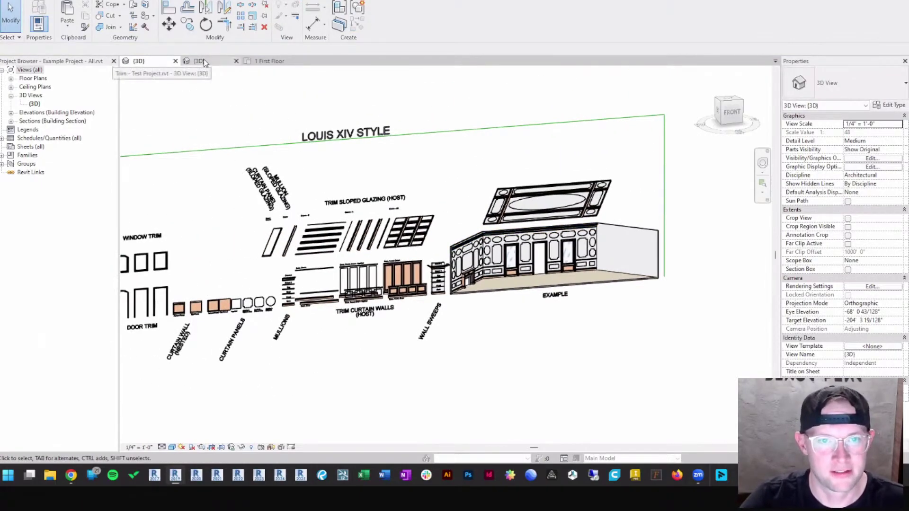
Examine the Louis XIV sample families from the mantel, beam, window and door trim across to the curtain panels and mullions.
middle_drag(337, 259, 498, 260)
scroll(594, 247, up, 2)
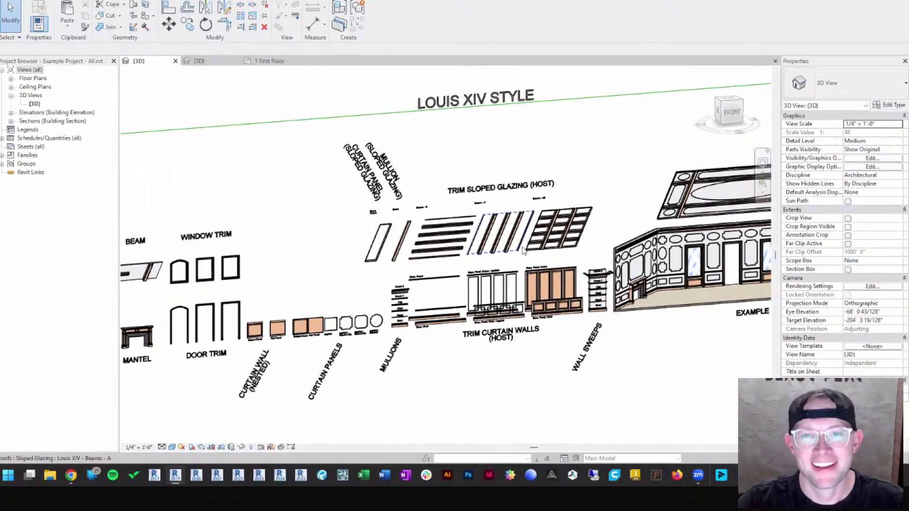
middle_drag(352, 303, 385, 294)
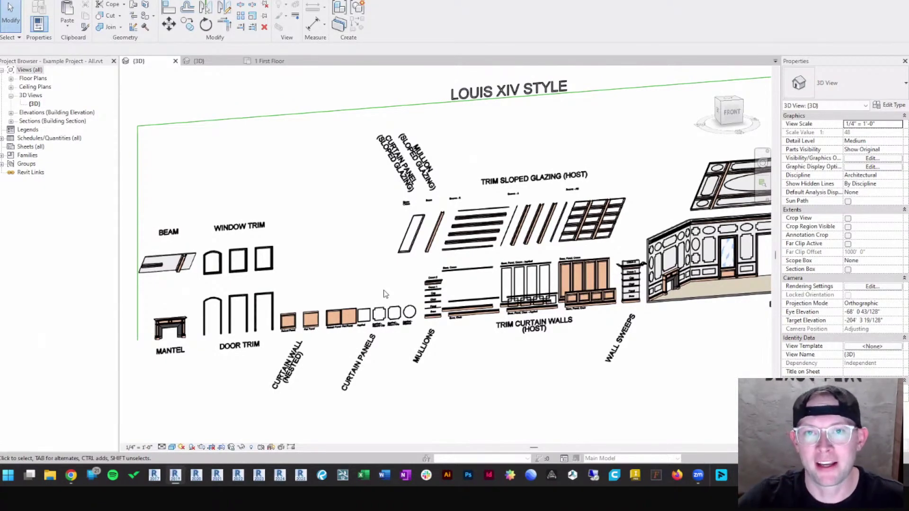
scroll(553, 303, up, 4)
middle_drag(426, 301, 597, 279)
scroll(444, 276, down, 3)
middle_drag(474, 279, 377, 276)
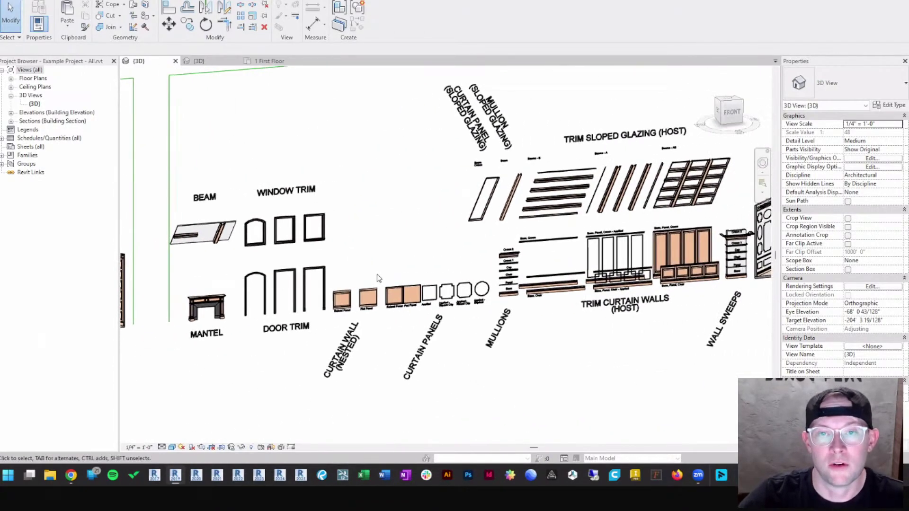
scroll(417, 273, up, 4)
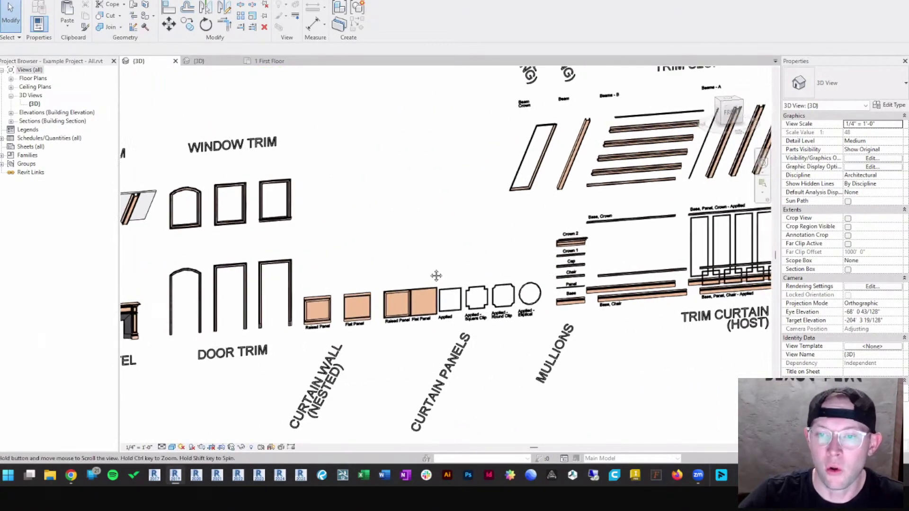
scroll(424, 268, down, 3)
middle_drag(709, 284, 527, 282)
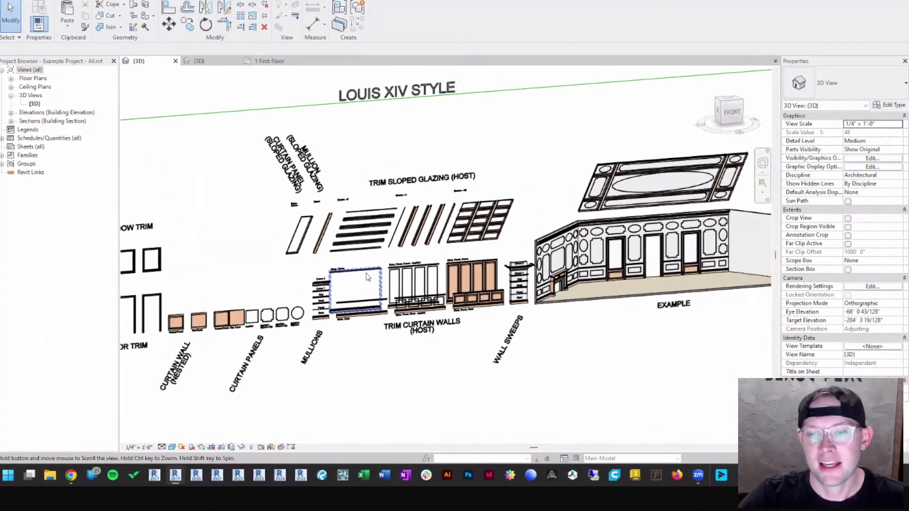
Inspect the Louis XIV host trim curtain walls, from Base, Crown to Base, Panel, Chair, and the adjacent wall sweep samples.
scroll(526, 283, up, 2)
scroll(514, 280, up, 4)
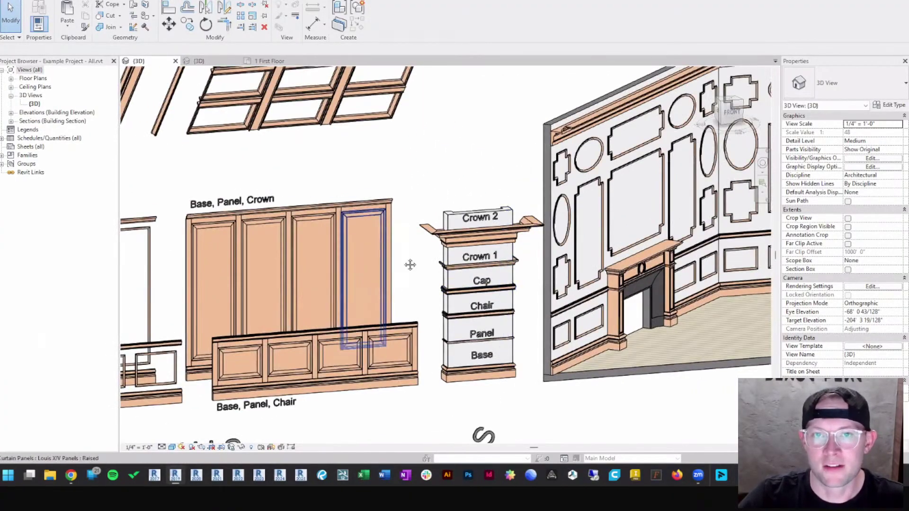
middle_drag(410, 264, 517, 254)
scroll(559, 261, down, 2)
middle_drag(227, 241, 406, 241)
middle_drag(331, 286, 428, 256)
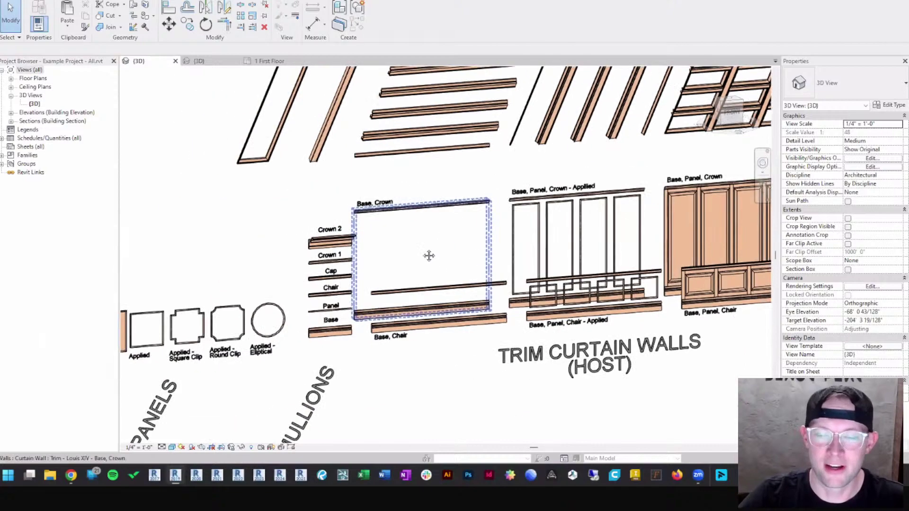
middle_drag(606, 250, 287, 254)
scroll(564, 212, up, 2)
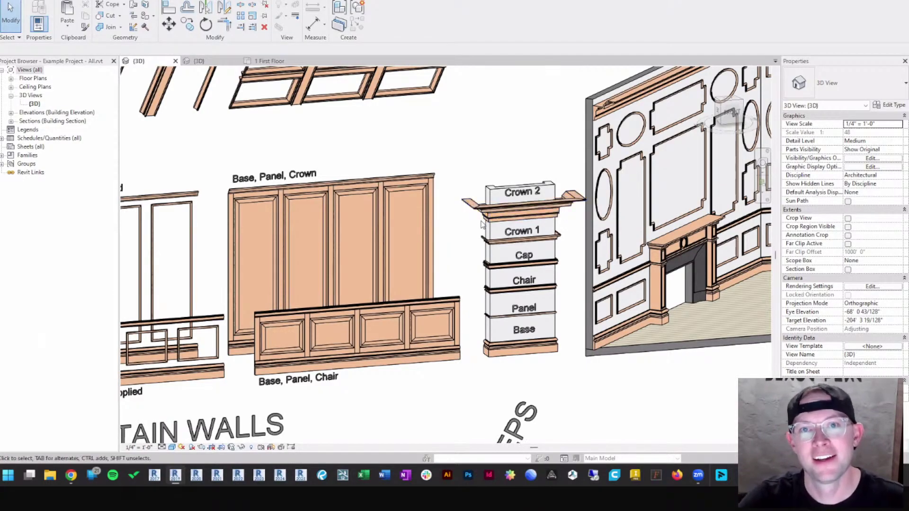
scroll(642, 216, down, 5)
middle_drag(449, 241, 519, 236)
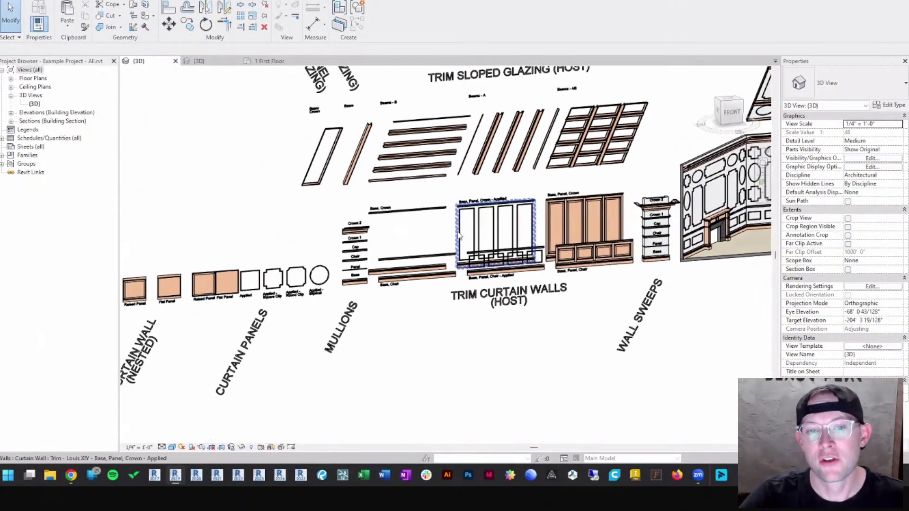
middle_drag(432, 247, 508, 242)
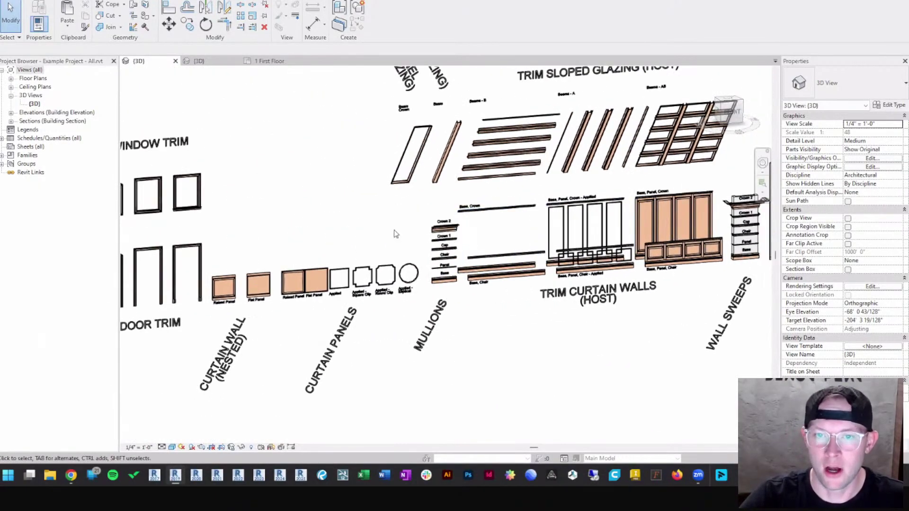
Review the whole Louis XIV sample row and inspect the Beams - A, Beams - B and Beams - AB sloped glazing samples.
scroll(598, 231, down, 3)
scroll(661, 178, up, 1)
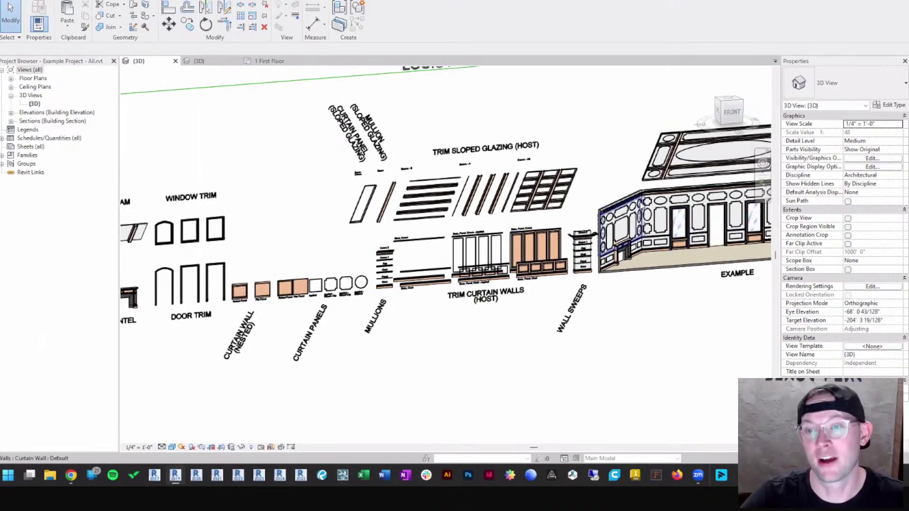
middle_drag(217, 251, 304, 253)
scroll(237, 264, up, 2)
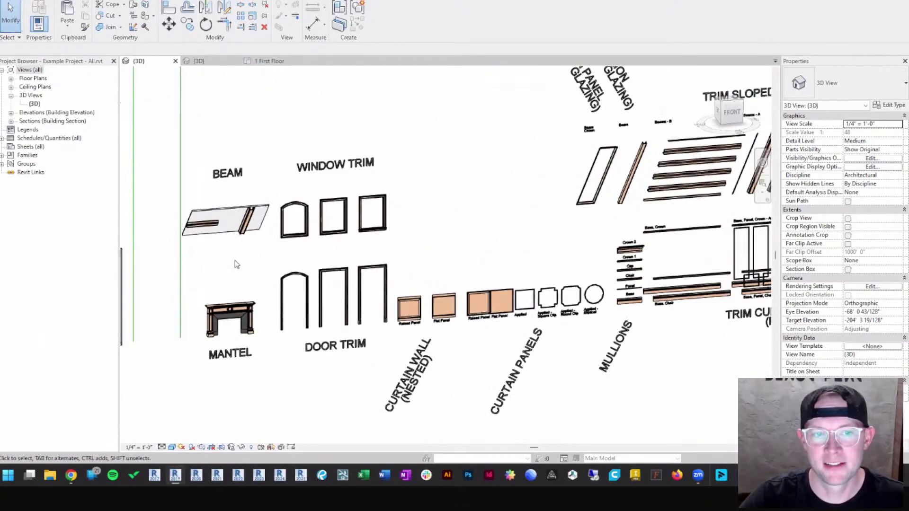
middle_drag(484, 256, 229, 265)
scroll(615, 168, up, 2)
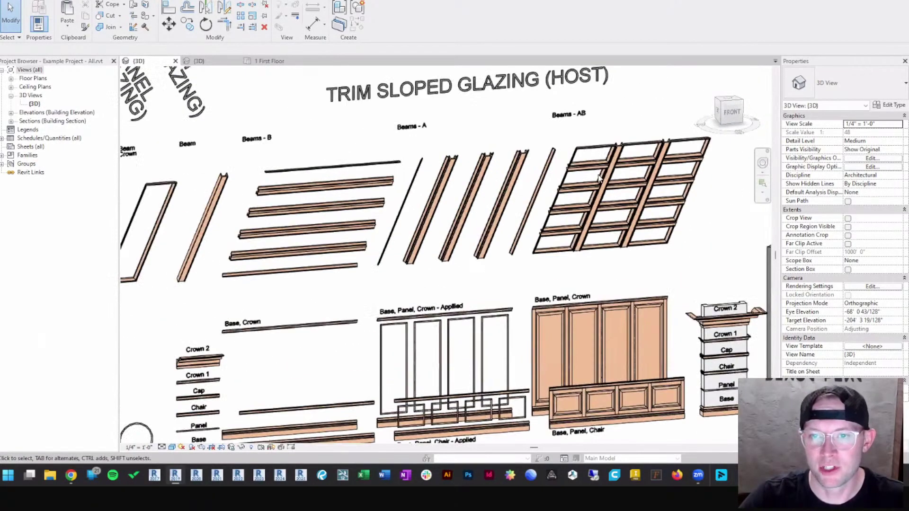
scroll(589, 157, up, 3)
scroll(564, 132, down, 2)
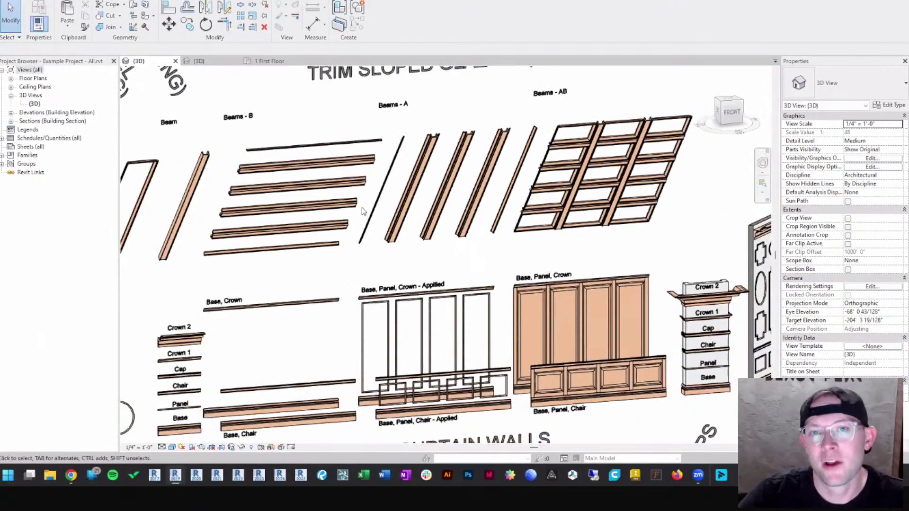
scroll(362, 208, down, 1)
Inspect the sloped ceiling-hosted Louis XIV beam and its properties in the Beam sample area.
middle_drag(303, 208, 687, 175)
middle_drag(165, 255, 411, 245)
scroll(411, 244, up, 3)
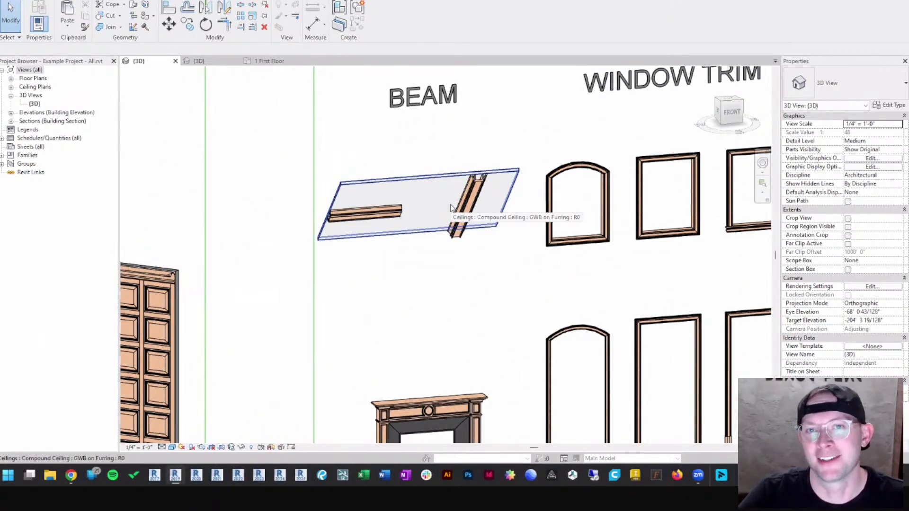
click(456, 252)
middle_drag(528, 259, 426, 262)
scroll(407, 260, up, 1)
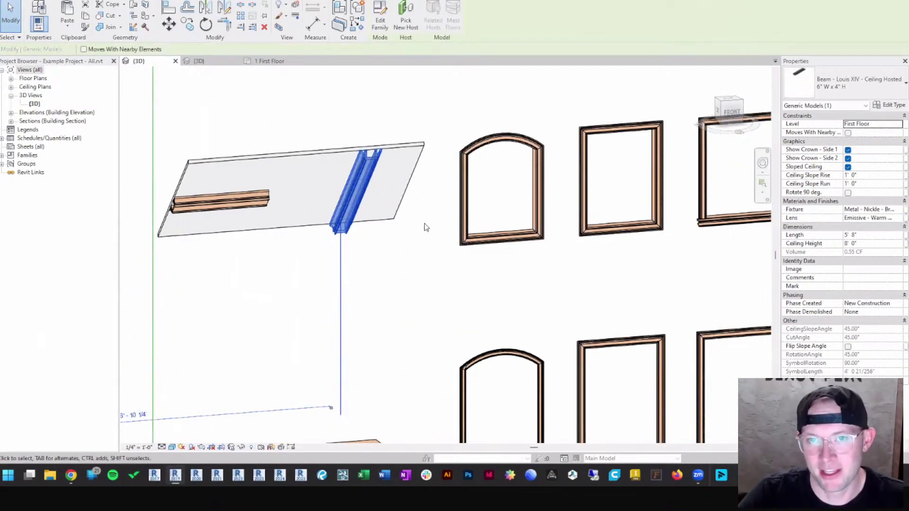
scroll(428, 237, down, 10)
key(Escape)
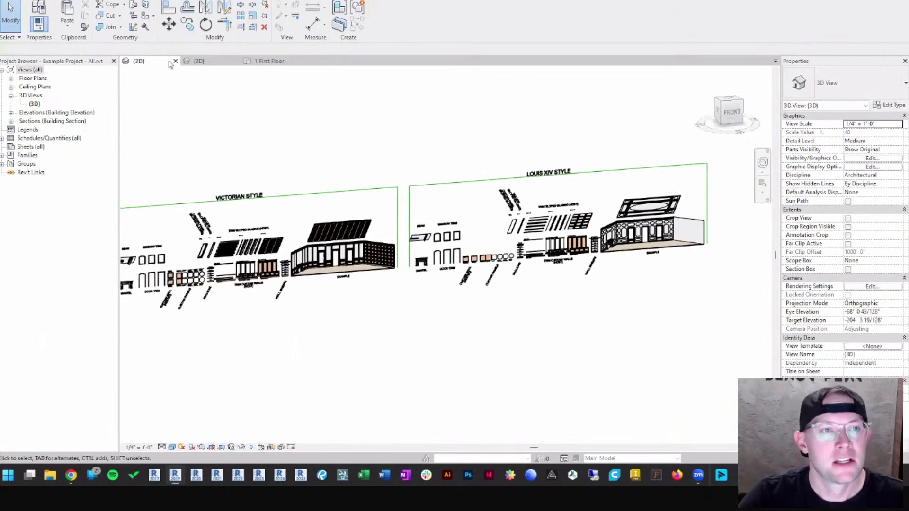
Switch to the test project's 3D view and inspect the Trim Wall curtain wall on the sample labelled Curtain Wall.
click(199, 61)
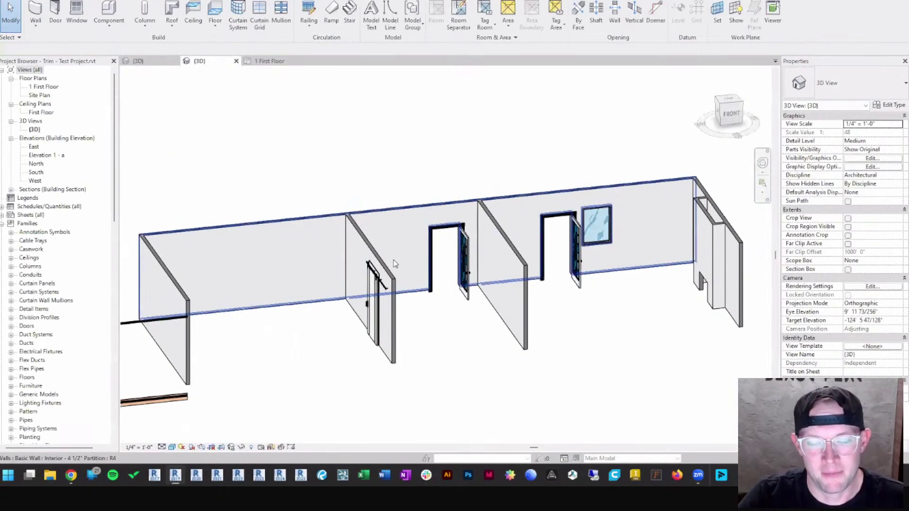
scroll(395, 264, down, 4)
middle_drag(551, 265, 160, 301)
middle_drag(535, 278, 151, 271)
scroll(404, 233, up, 3)
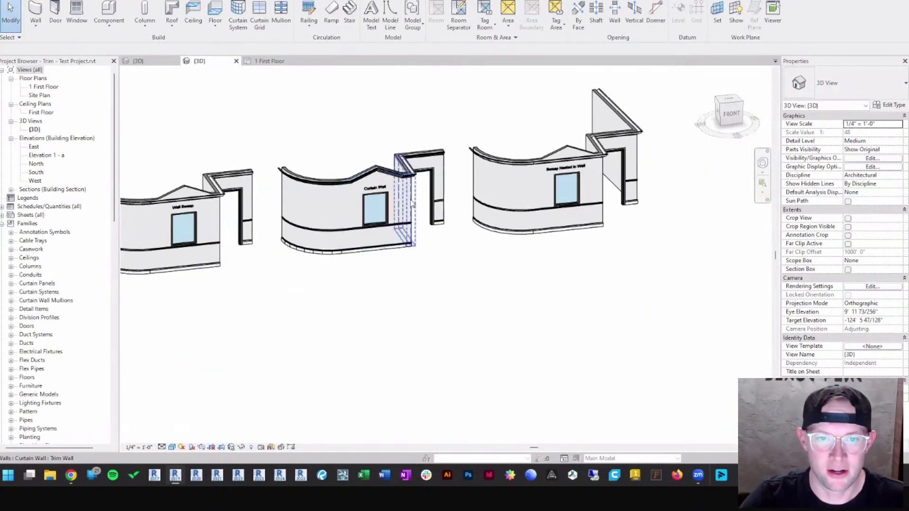
click(412, 204)
shift+middle_drag(392, 240, 350, 231)
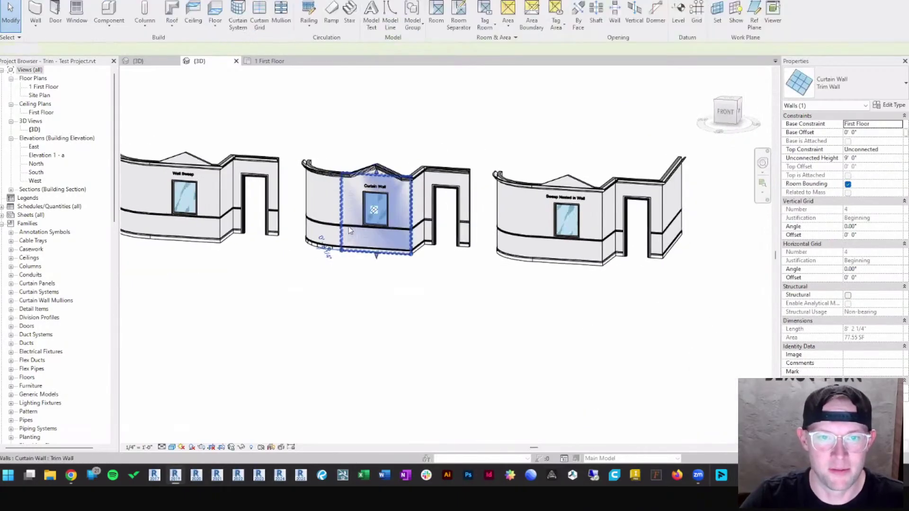
Compare the three sample walls labelled Wall Sweep, Curtain Wall and Sweep Nested in Wall in the 3D view.
key(Escape)
scroll(377, 219, up, 3)
middle_drag(425, 228, 553, 247)
middle_drag(243, 207, 339, 224)
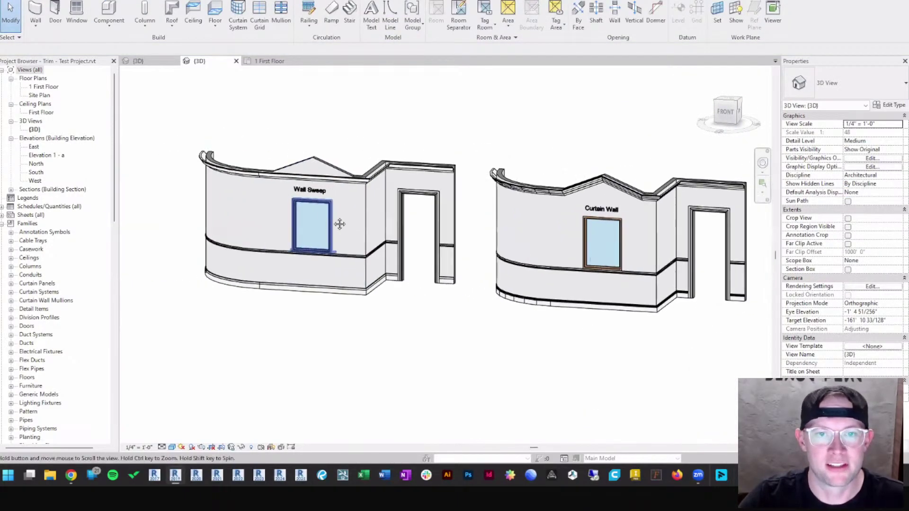
scroll(641, 252, up, 2)
middle_drag(558, 244, 291, 272)
scroll(318, 237, up, 3)
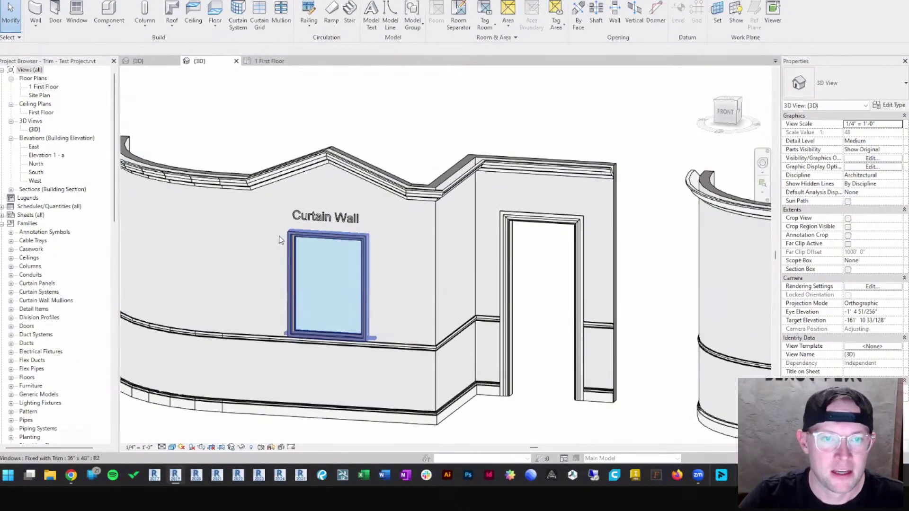
scroll(281, 240, down, 6)
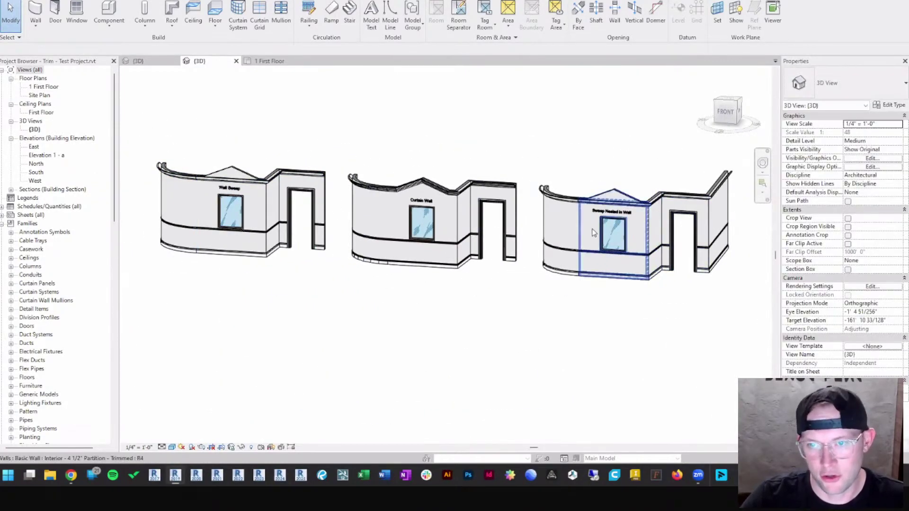
scroll(520, 218, up, 4)
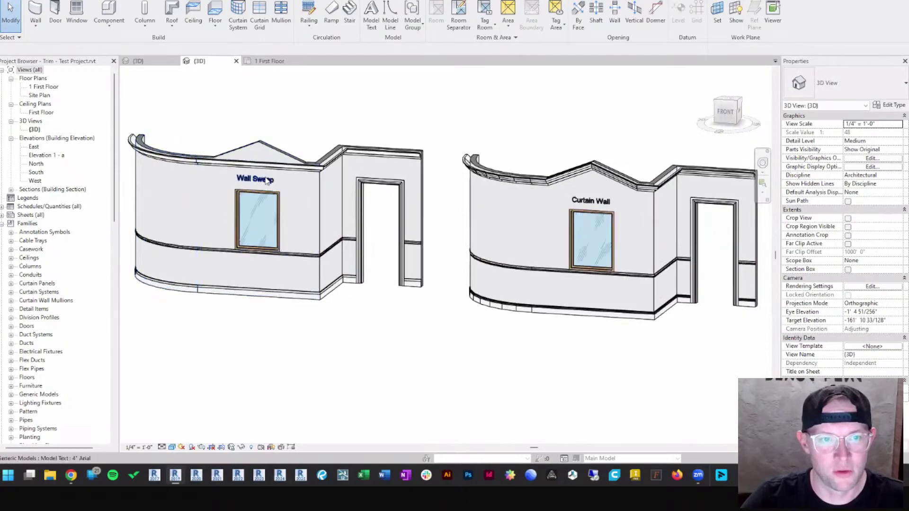
middle_drag(703, 220, 477, 213)
scroll(477, 213, up, 2)
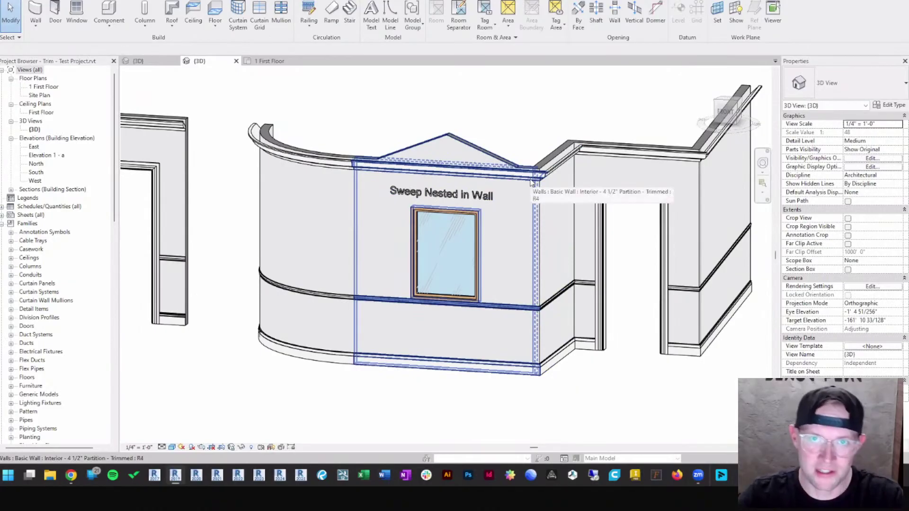
Examine the crown mullions along the curved part of the Curtain Wall sample.
scroll(532, 183, down, 3)
middle_drag(390, 194, 584, 188)
scroll(492, 201, up, 3)
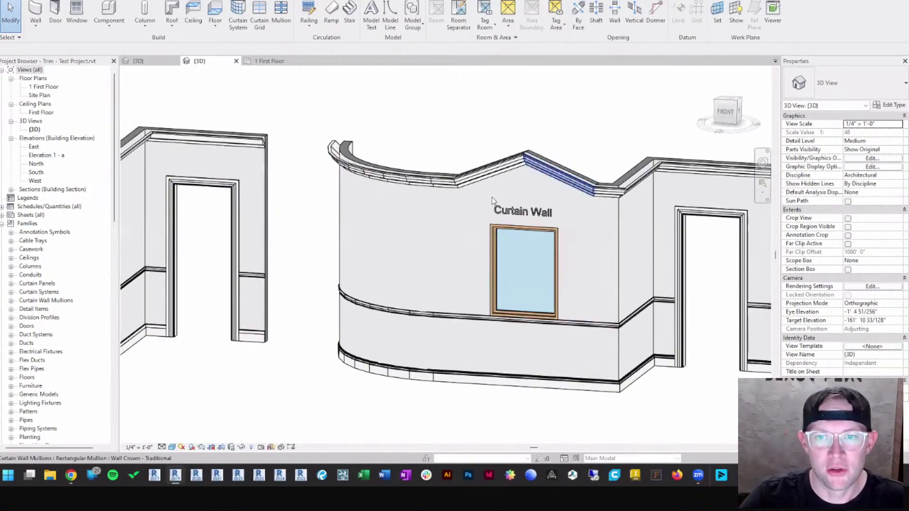
scroll(490, 201, up, 1)
middle_drag(321, 177, 351, 164)
scroll(333, 144, up, 2)
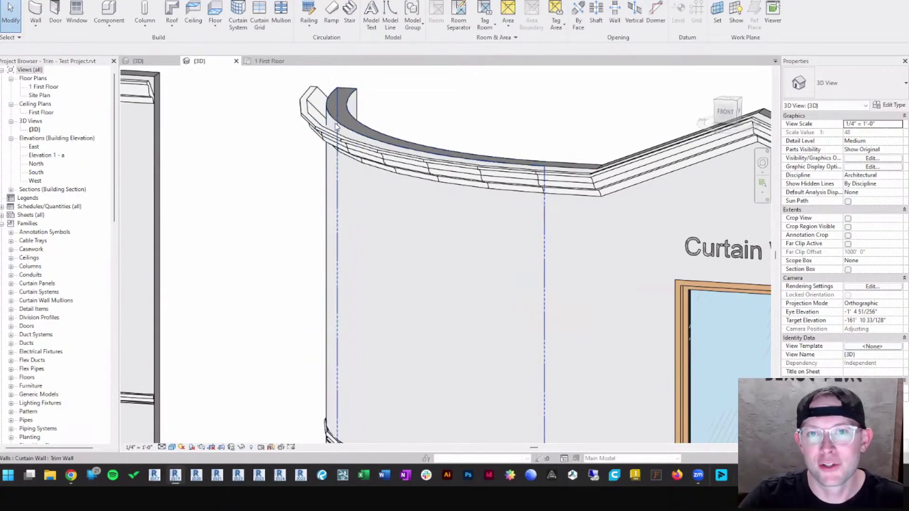
scroll(343, 184, down, 2)
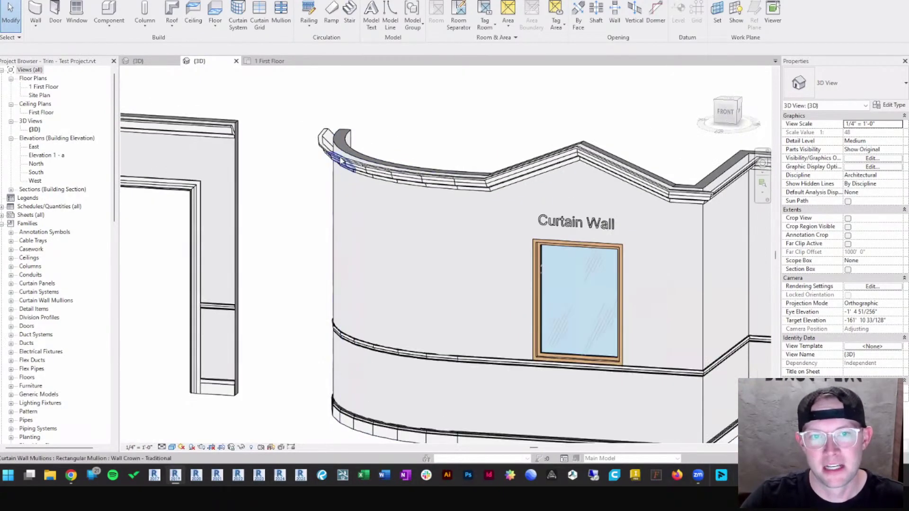
scroll(390, 189, down, 1)
middle_drag(482, 200, 500, 214)
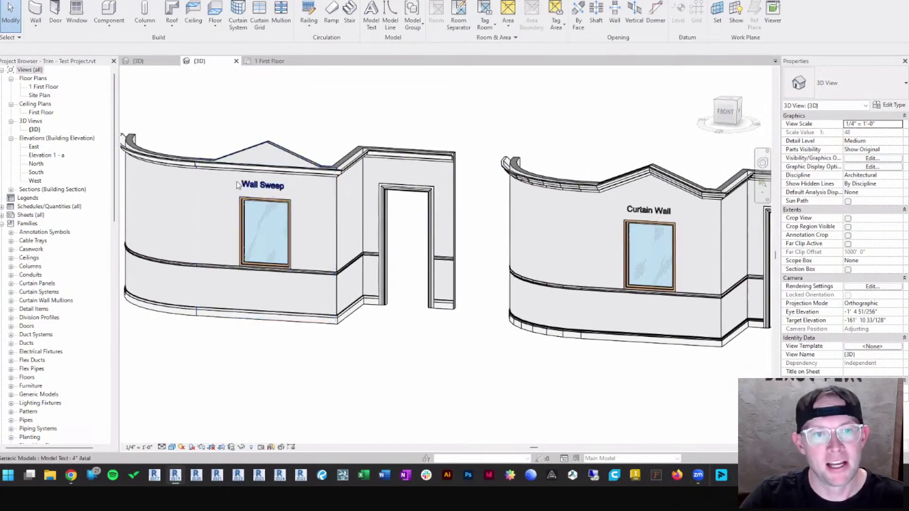
Compare how the crown trim meets the gabled wall top on the Wall Sweep and Curtain Wall samples.
scroll(430, 156, up, 5)
middle_drag(360, 222, 325, 255)
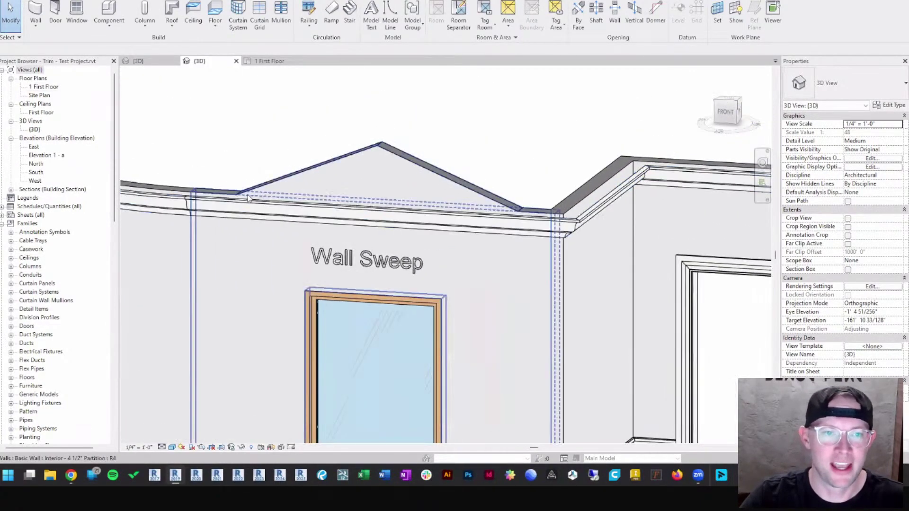
scroll(497, 209, down, 2)
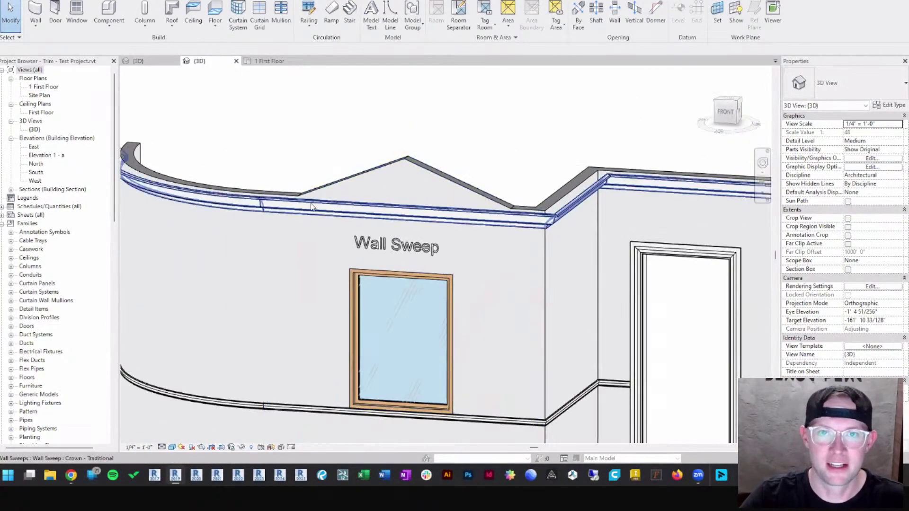
scroll(497, 210, down, 4)
middle_drag(545, 220, 187, 213)
middle_drag(753, 217, 554, 213)
scroll(554, 213, up, 3)
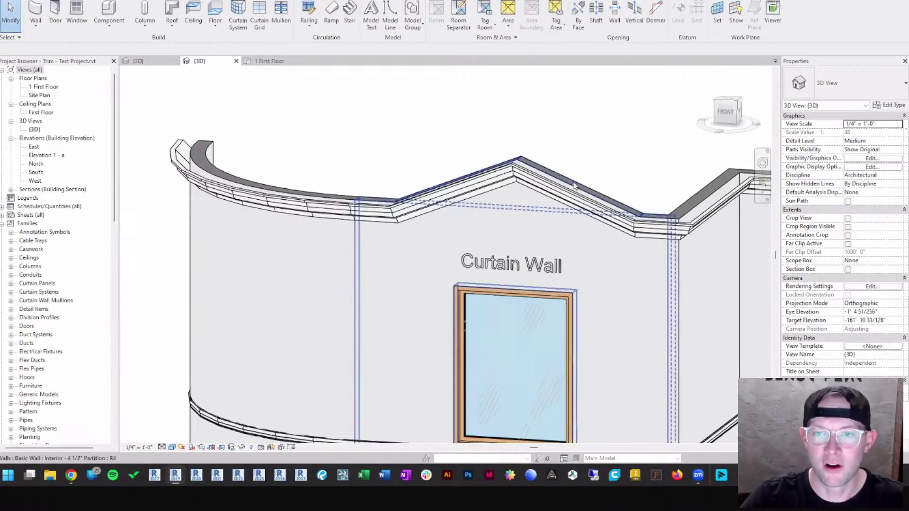
click(552, 213)
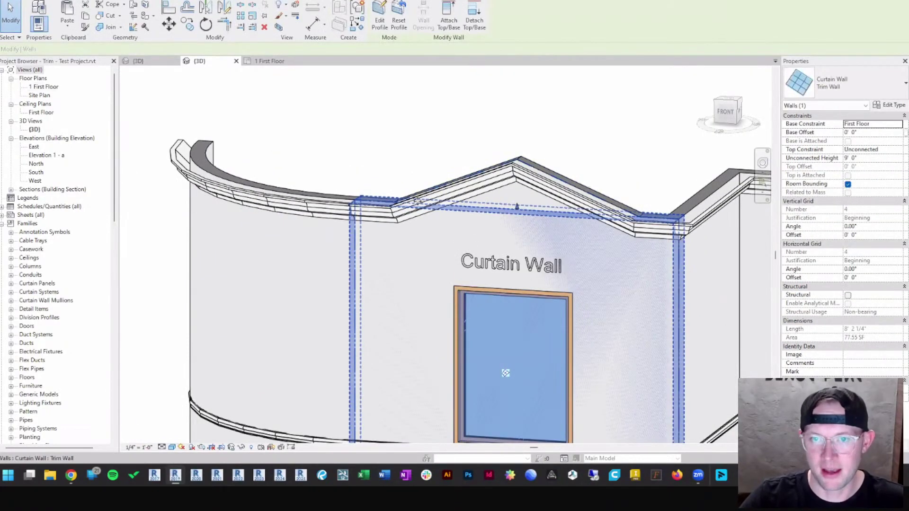
key(Escape)
scroll(474, 180, down, 5)
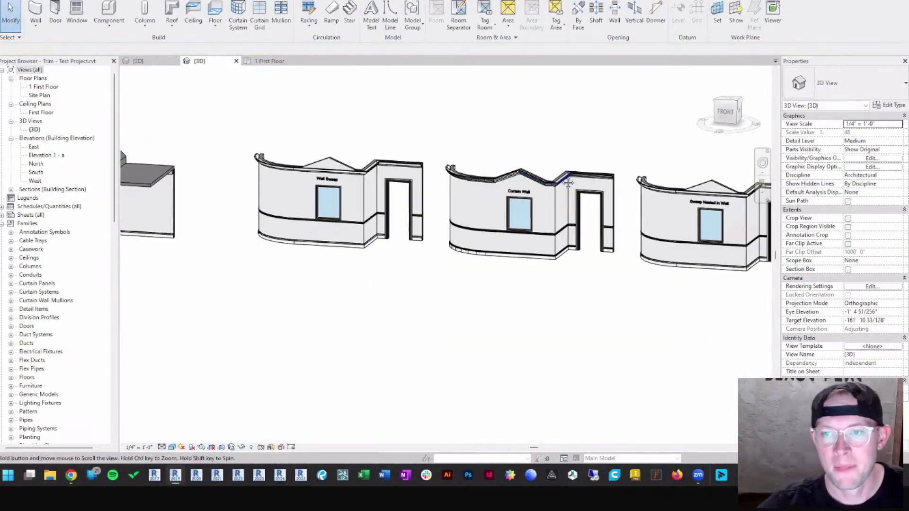
scroll(381, 189, up, 2)
Switch to the Example Project's 3D view and examine the Louis XIV example room and its bare side wall.
click(267, 60)
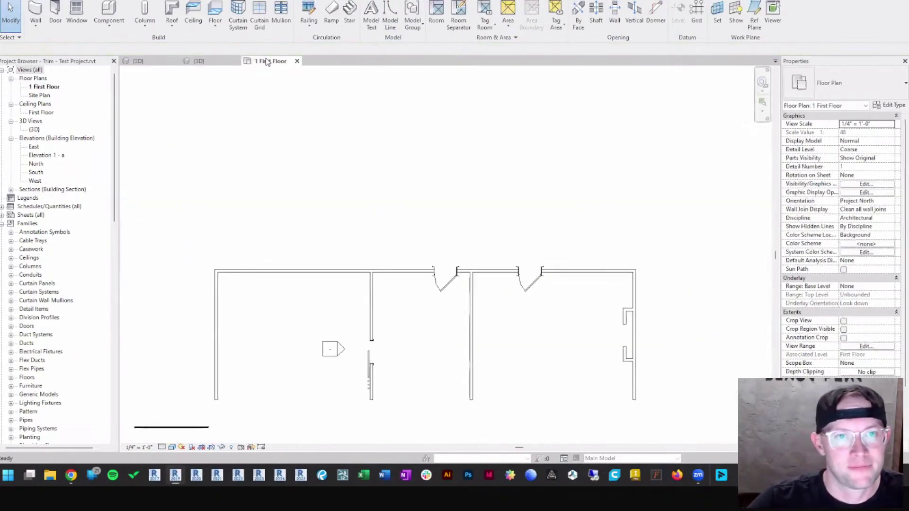
click(139, 63)
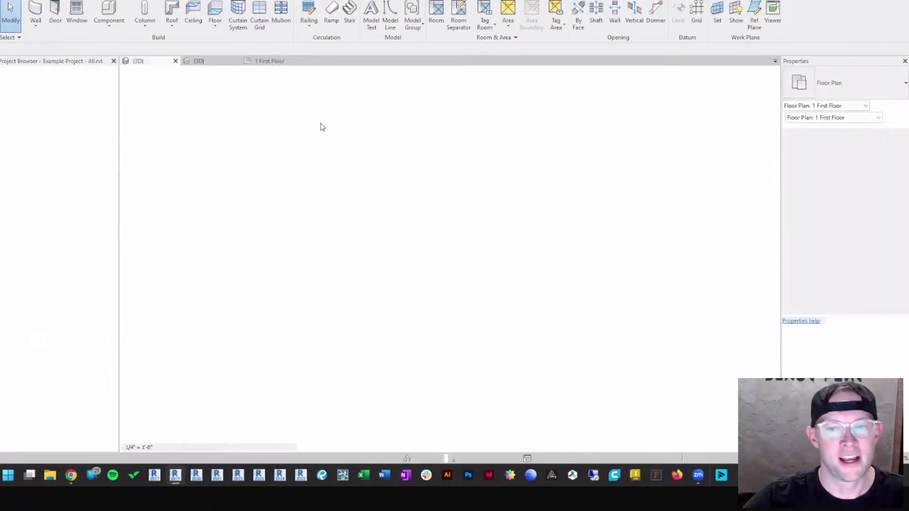
scroll(658, 220, up, 8)
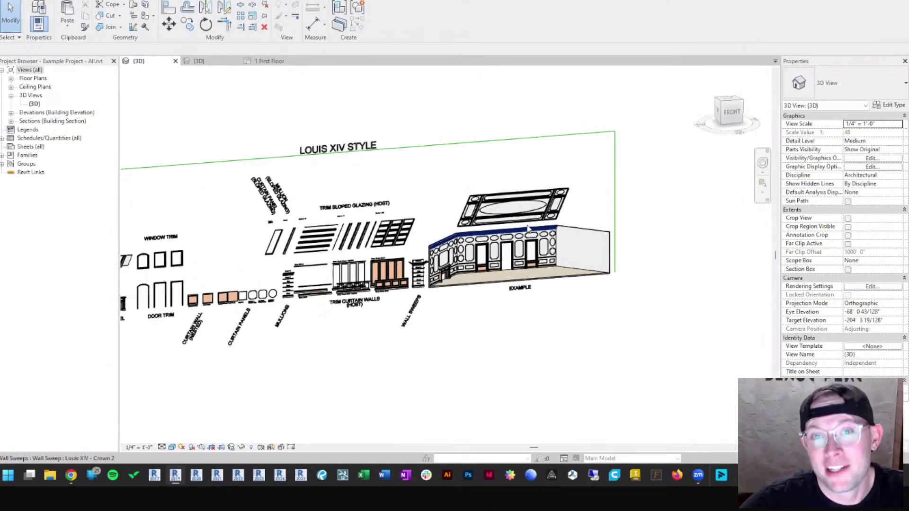
scroll(604, 229, up, 1)
middle_drag(604, 229, 437, 245)
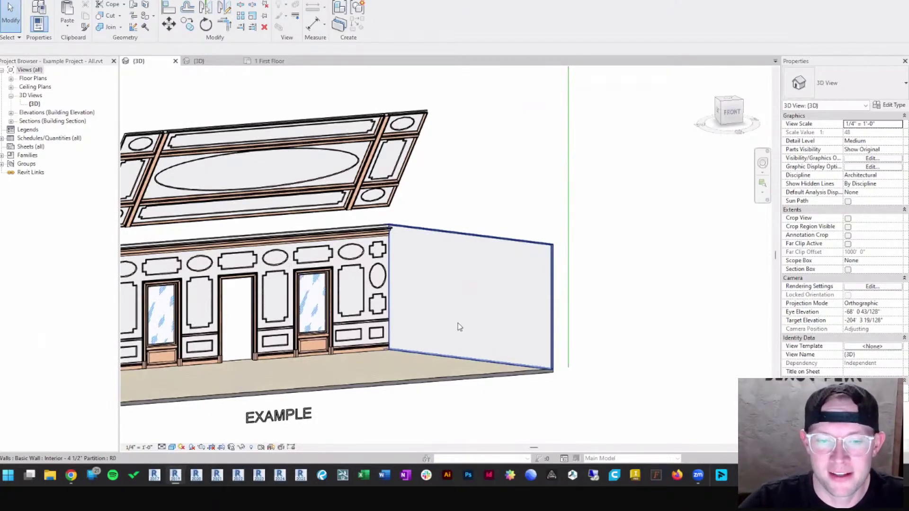
scroll(555, 274, up, 3)
scroll(523, 267, down, 4)
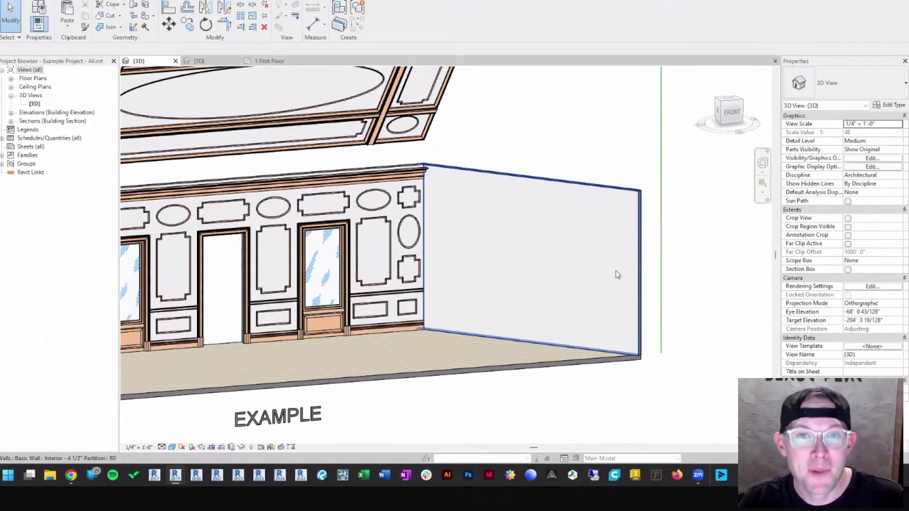
scroll(350, 213, down, 2)
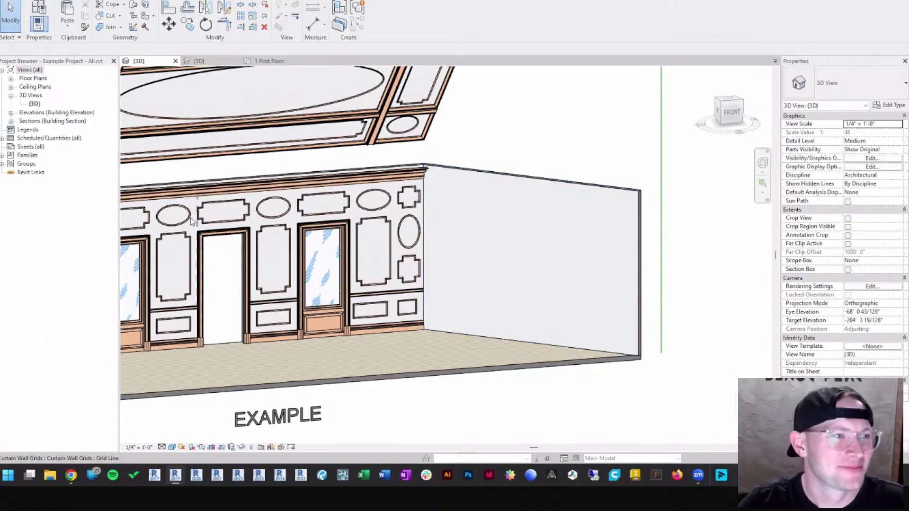
middle_drag(352, 215, 598, 219)
scroll(489, 219, down, 2)
middle_drag(263, 259, 308, 251)
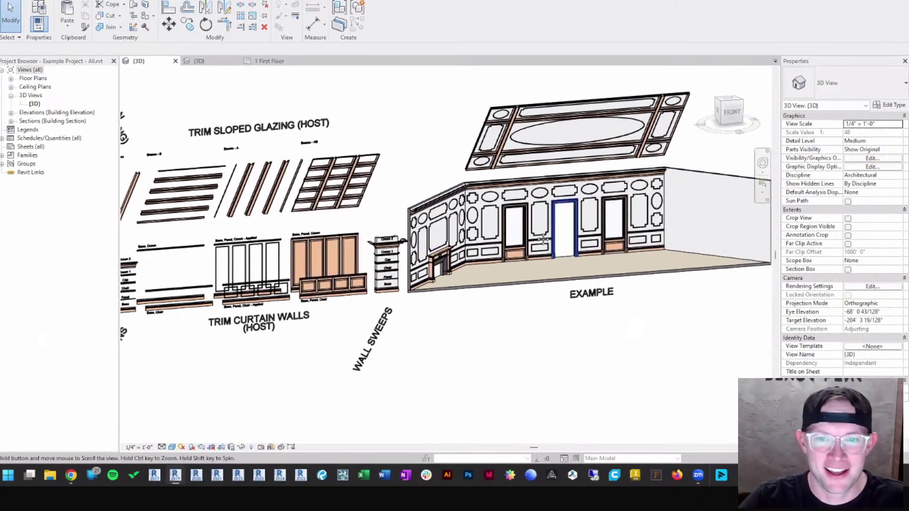
middle_drag(565, 219, 523, 224)
scroll(655, 197, up, 2)
middle_drag(648, 197, 452, 223)
scroll(445, 218, up, 3)
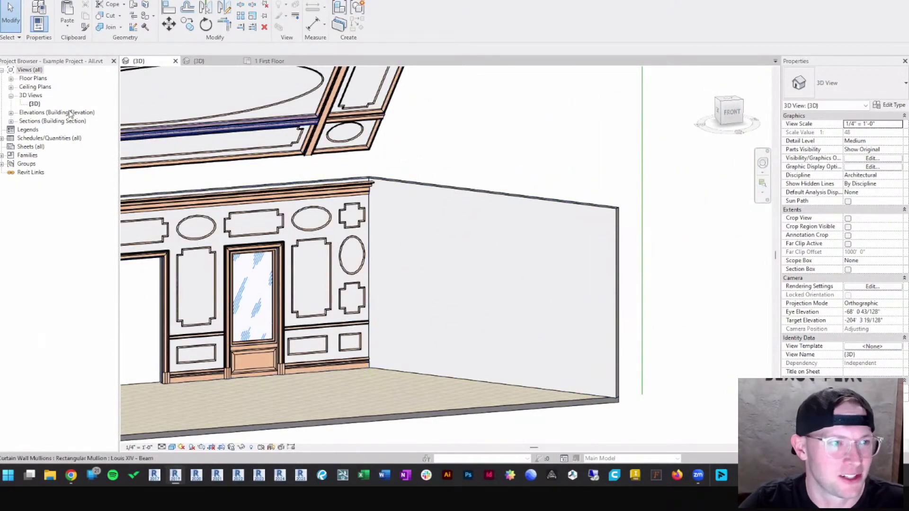
Open the Floor Plan - First Floor view and go back to the default 3D view.
double_click(38, 79)
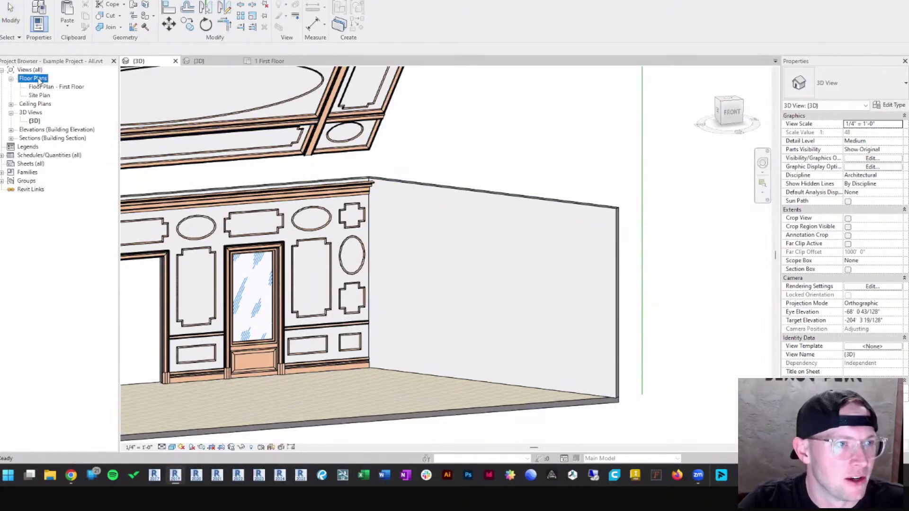
click(54, 88)
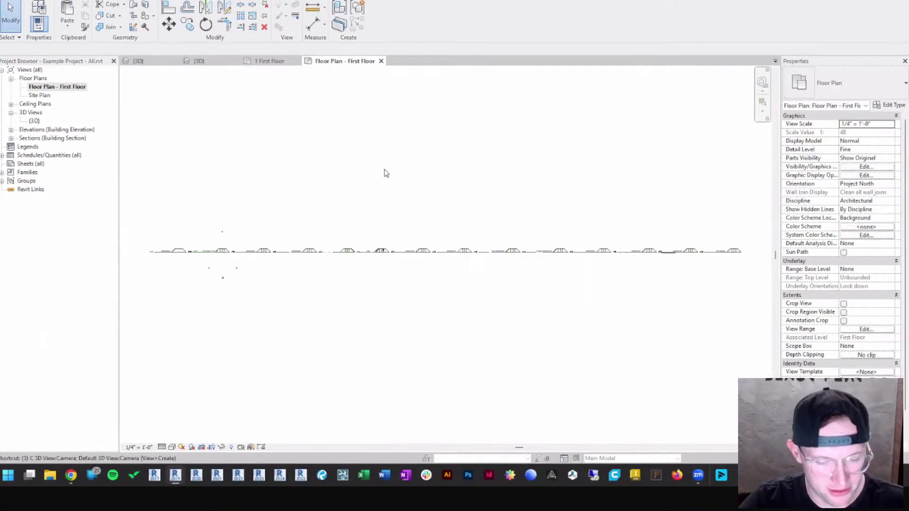
key(d)
Start the Wall command with the Curtain Wall type Default.
middle_drag(442, 311, 412, 287)
key(w)
key(a)
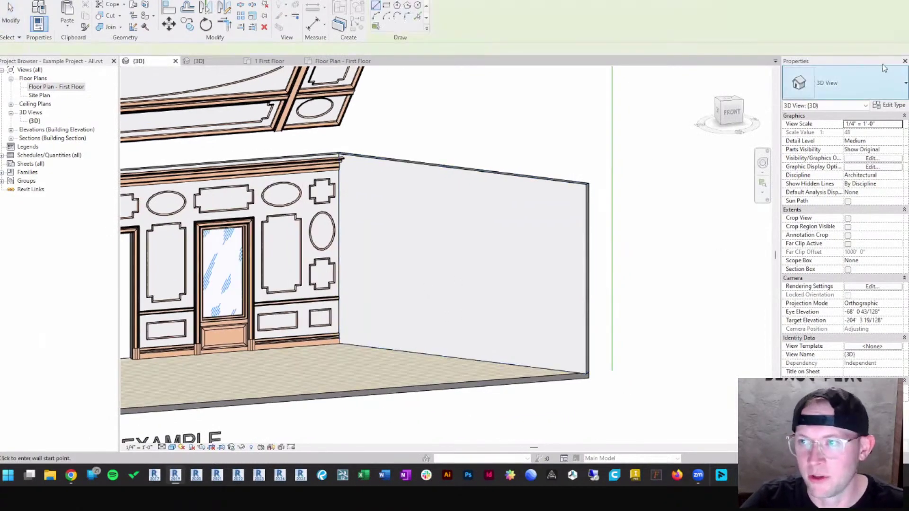
click(866, 76)
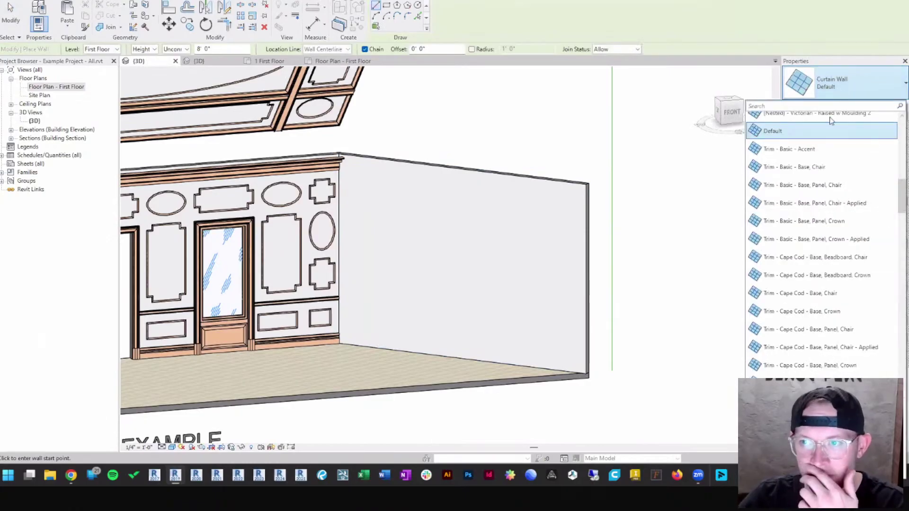
scroll(808, 256, up, 3)
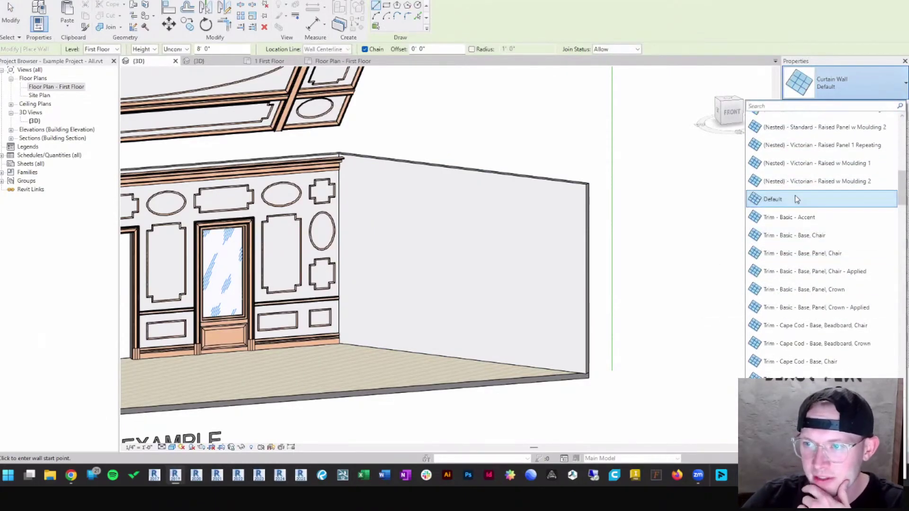
click(796, 198)
scroll(393, 331, up, 3)
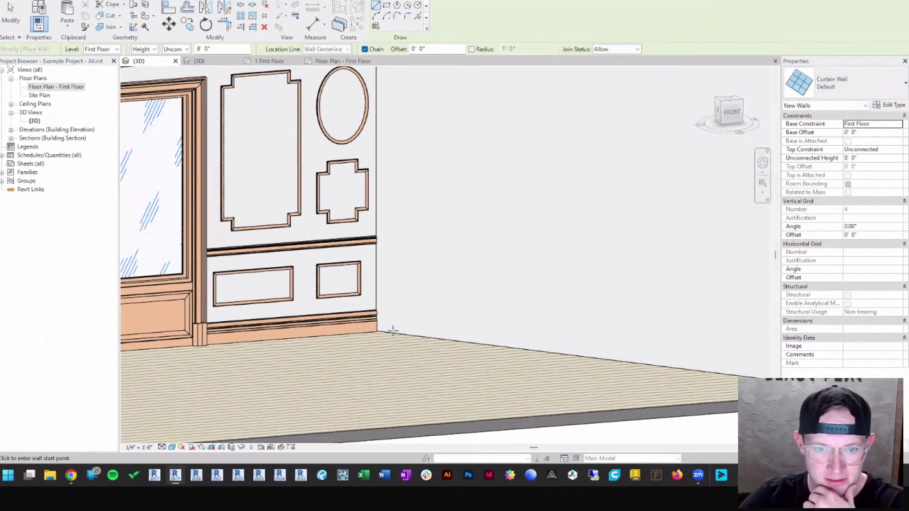
scroll(393, 331, up, 2)
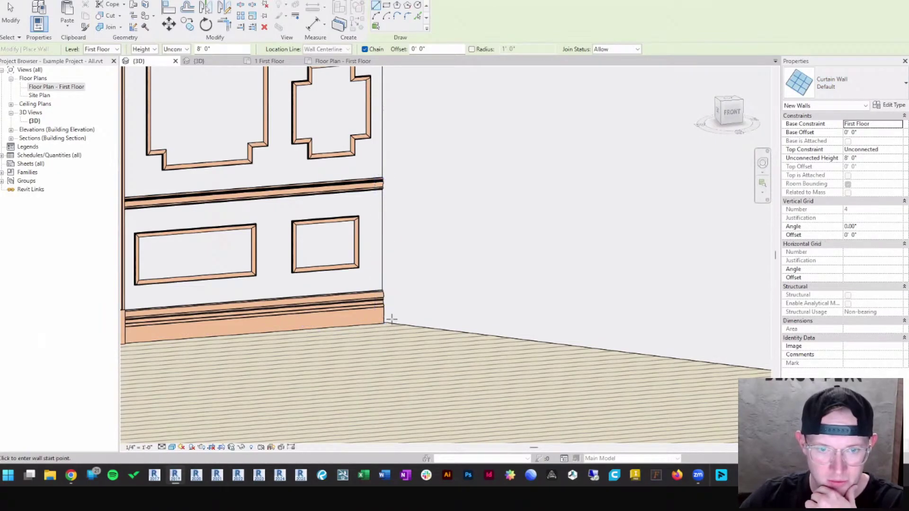
scroll(507, 341, down, 2)
middle_drag(497, 338, 240, 294)
scroll(241, 293, down, 1)
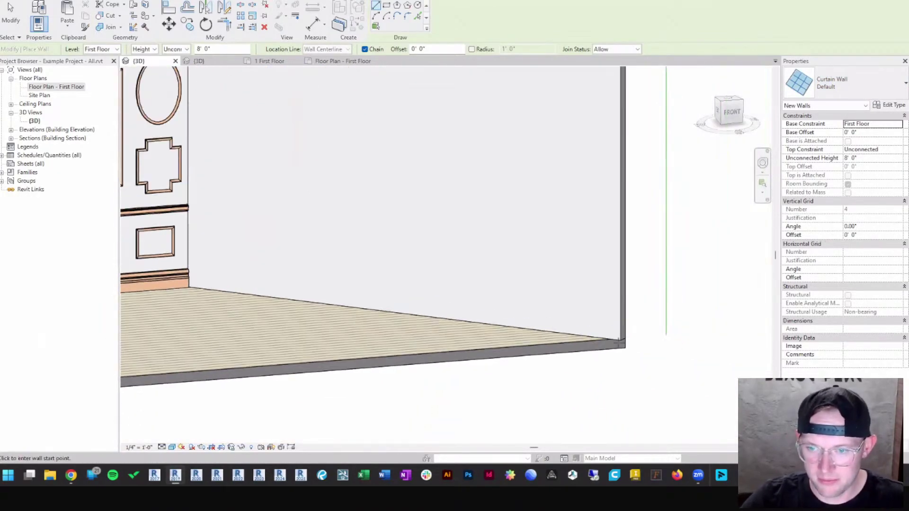
scroll(284, 310, up, 4)
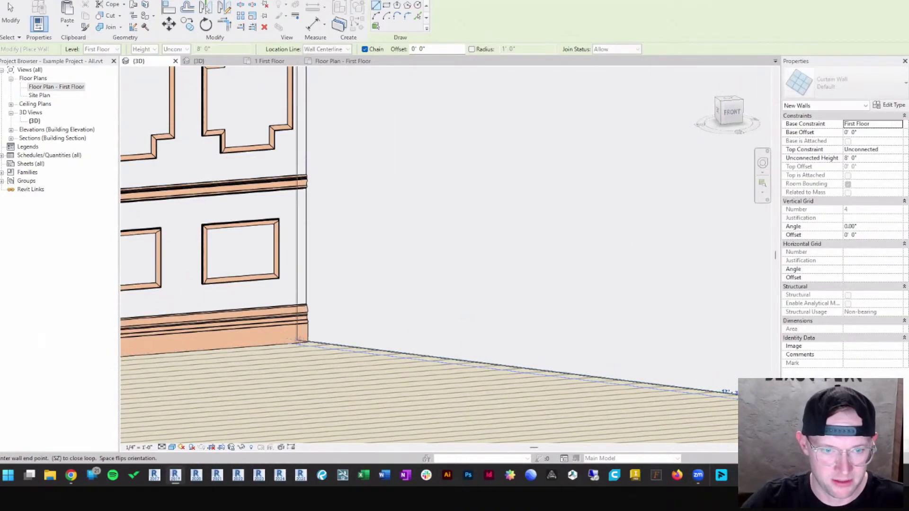
key(Escape)
key(Escape)
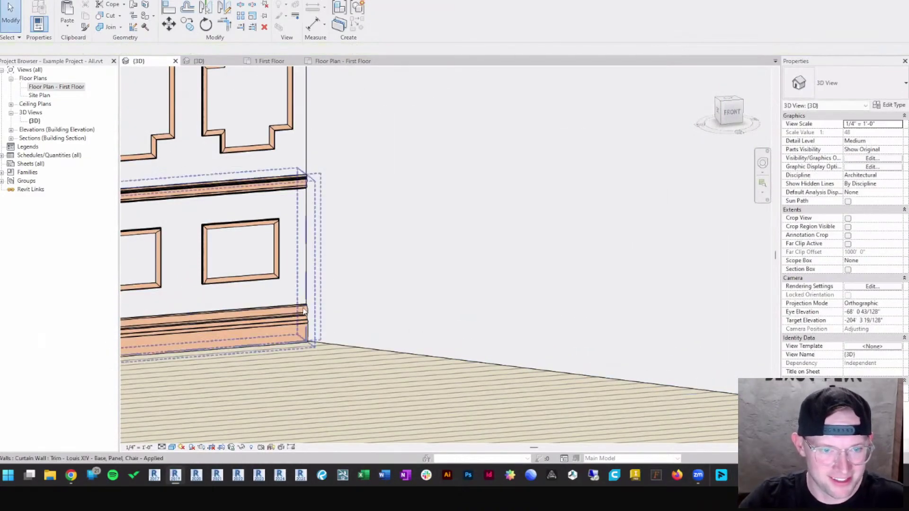
Temporarily hide the Louis XIV base, panel and chair curtain wall beside the bare wall's inner corner.
click(304, 310)
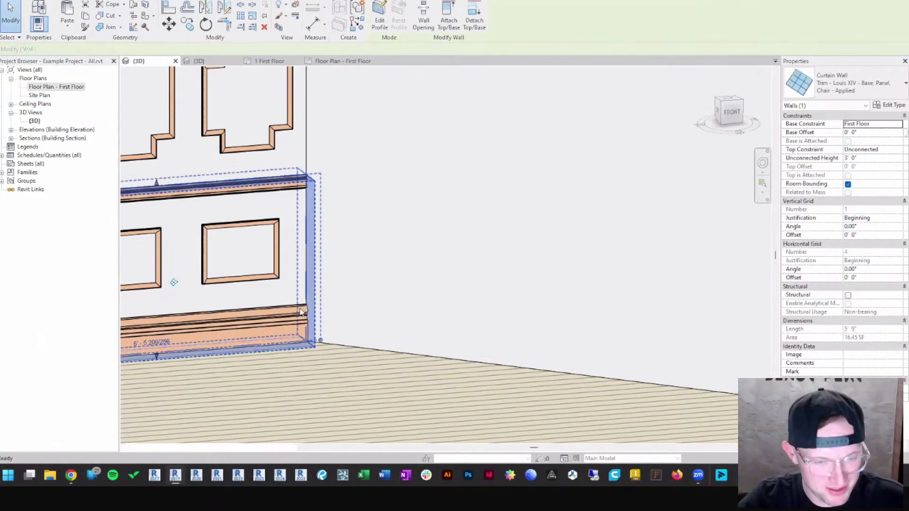
key(h)
key(h)
Draw a Default curtain wall about 17' 4" long along the base of the bare wall, from its open end to the inner corner.
shift+middle_drag(300, 308, 338, 310)
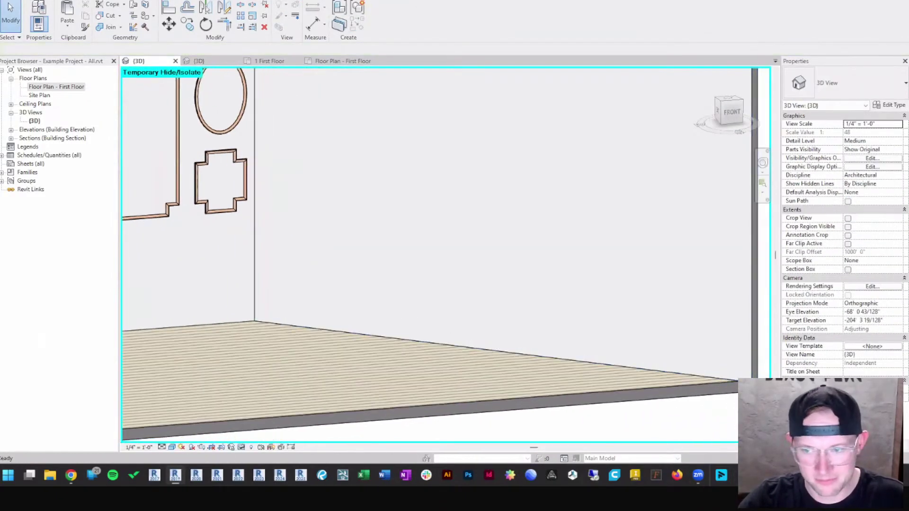
click(752, 383)
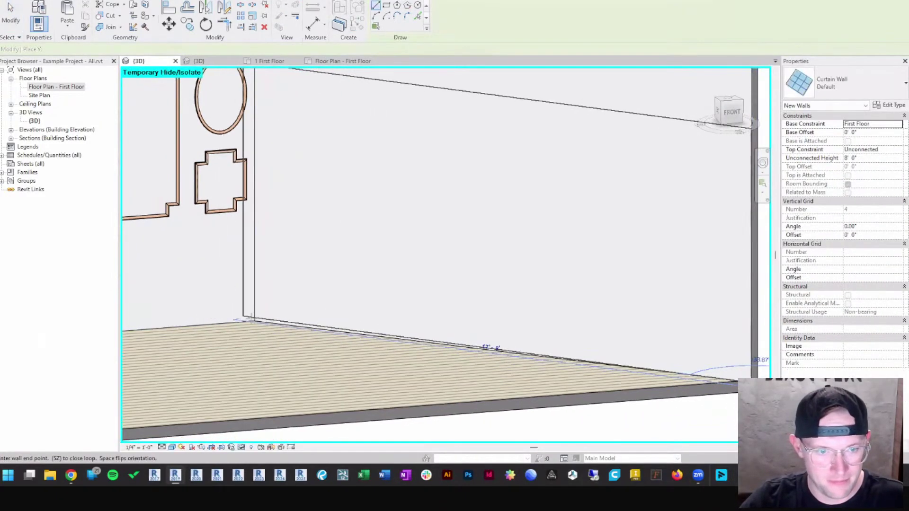
click(254, 321)
scroll(306, 282, down, 3)
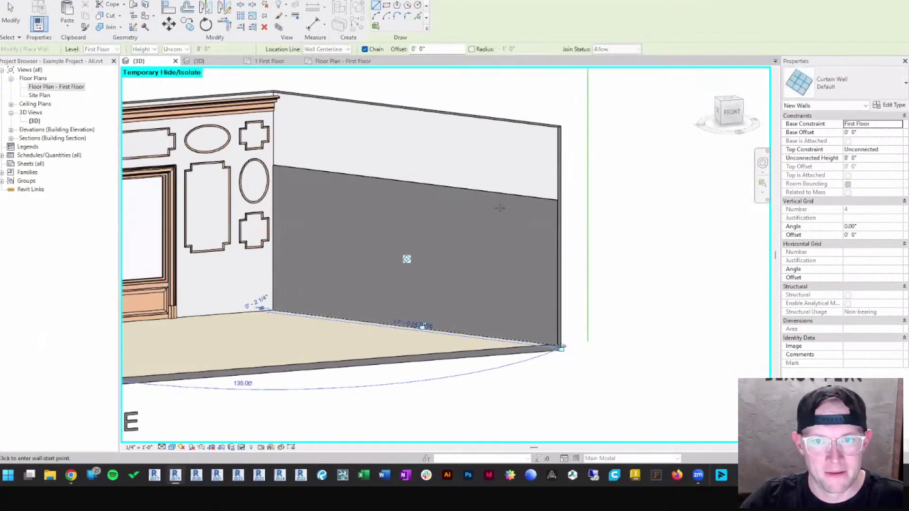
key(Escape)
key(Escape)
Stretch the top of the new curtain wall up to the host wall's top edge, about 11' 8" high.
click(475, 208)
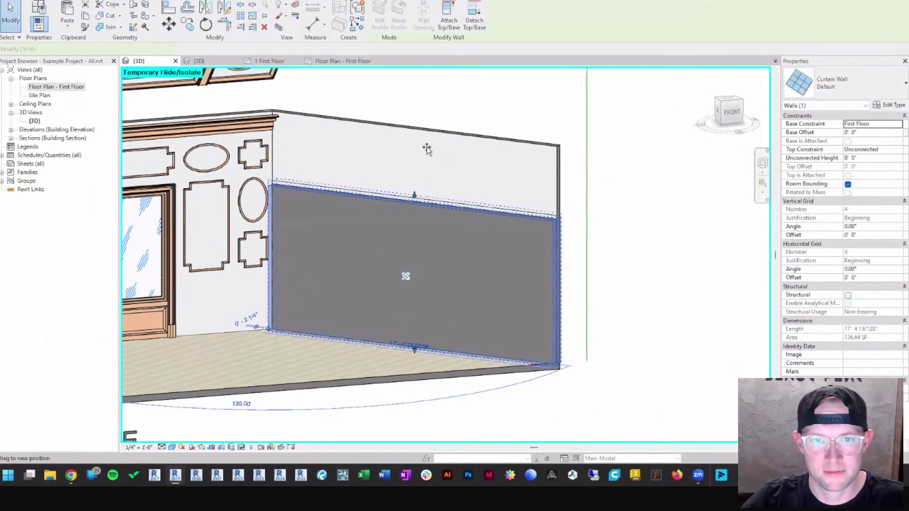
drag(413, 201, 430, 132)
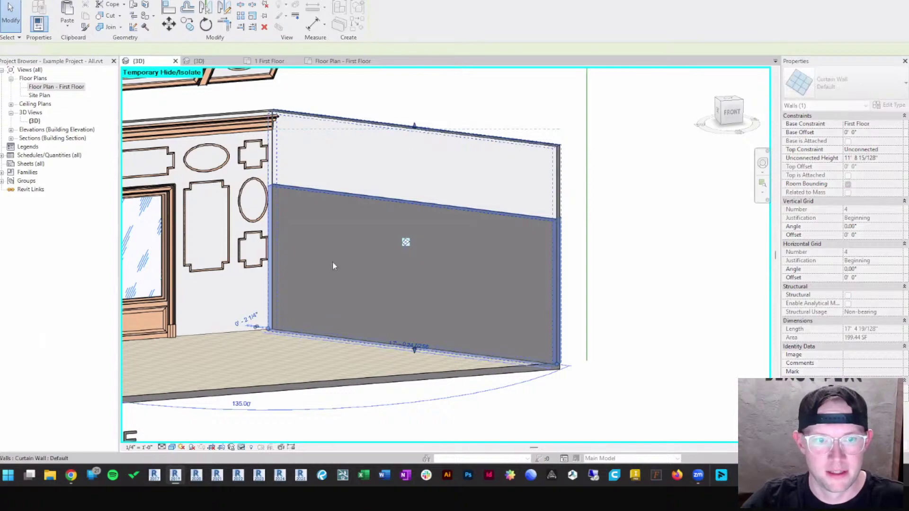
key(Escape)
Add a horizontal curtain grid line across the new curtain wall, 3' 0" above the floor.
scroll(535, 284, down, 3)
middle_drag(527, 285, 642, 281)
scroll(262, 291, up, 2)
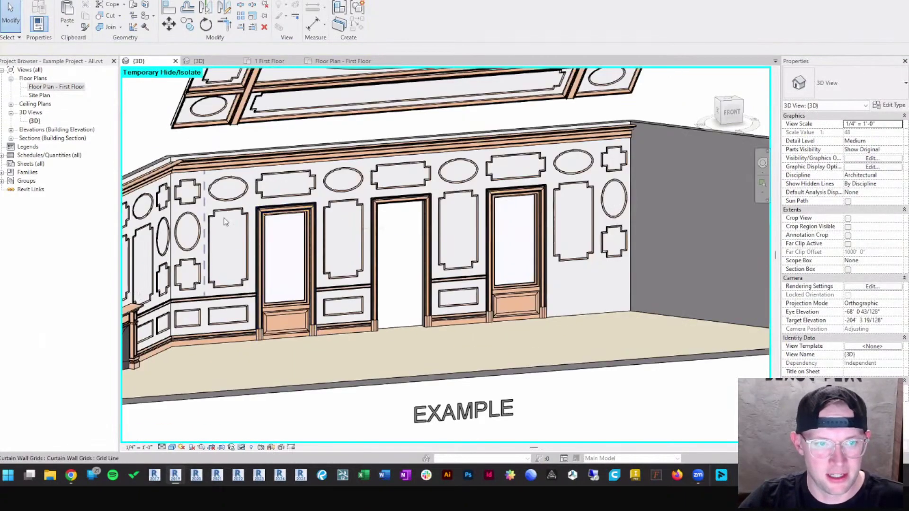
middle_drag(235, 235, 285, 222)
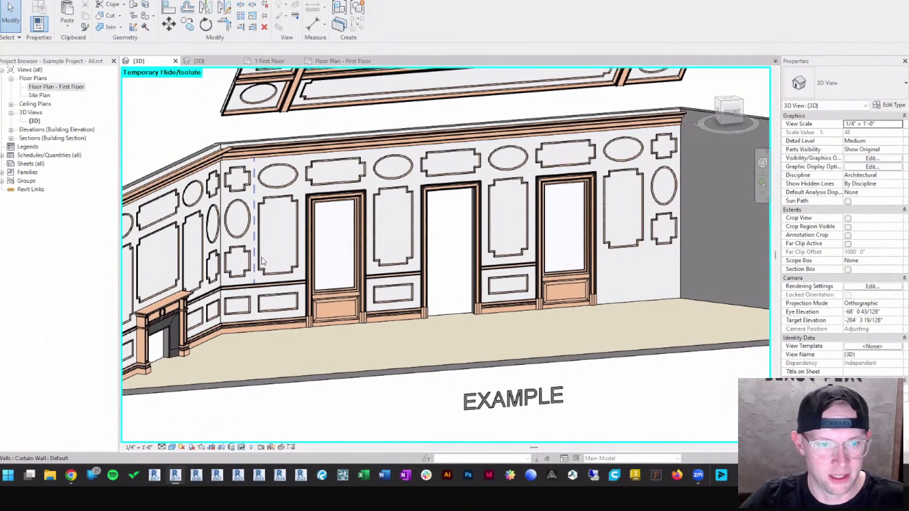
middle_drag(182, 232, 277, 217)
middle_drag(502, 275, 161, 283)
scroll(555, 240, up, 1)
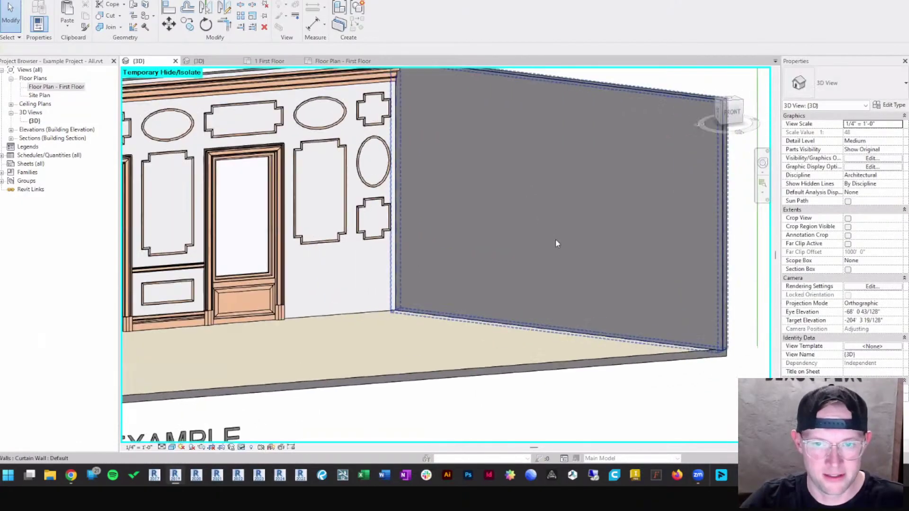
middle_drag(556, 244, 385, 281)
key(c)
key(g)
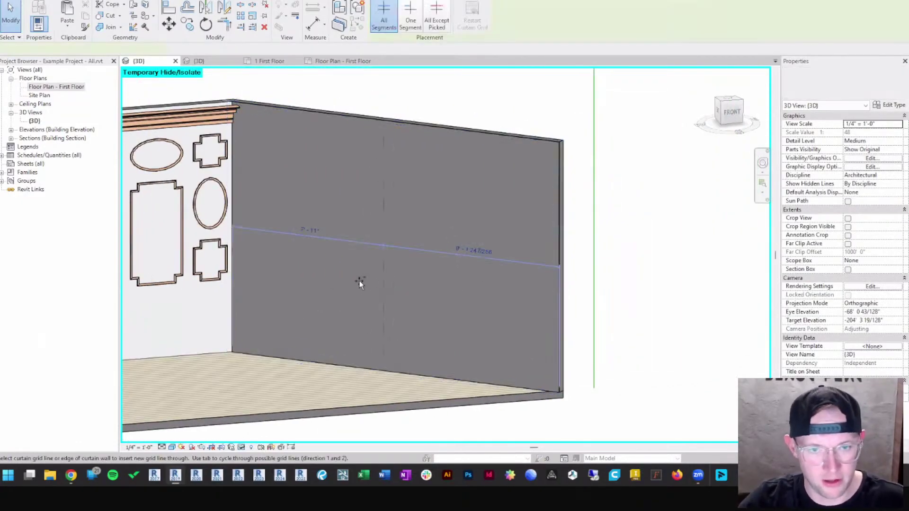
click(549, 329)
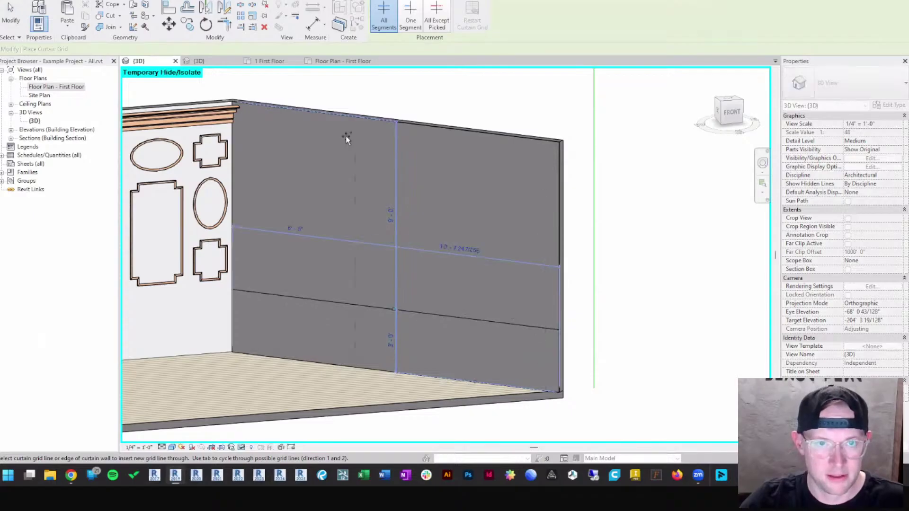
Divide the curtain wall into three equal bays with two vertical grid lines through all segments.
click(307, 112)
key(ctrl+z)
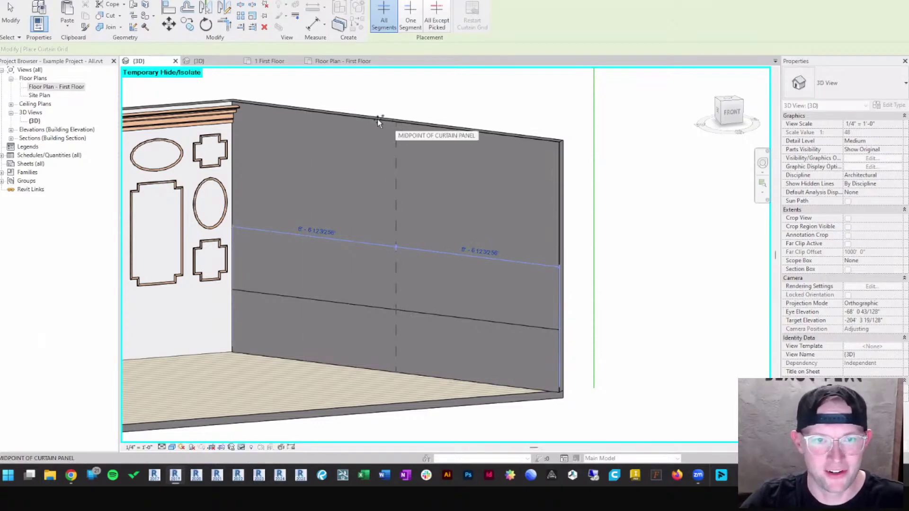
click(345, 117)
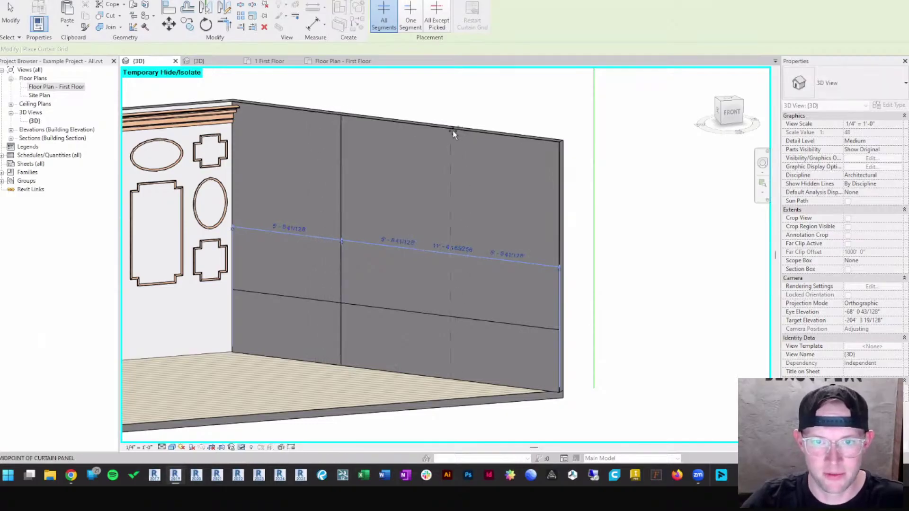
click(453, 133)
scroll(385, 296, down, 2)
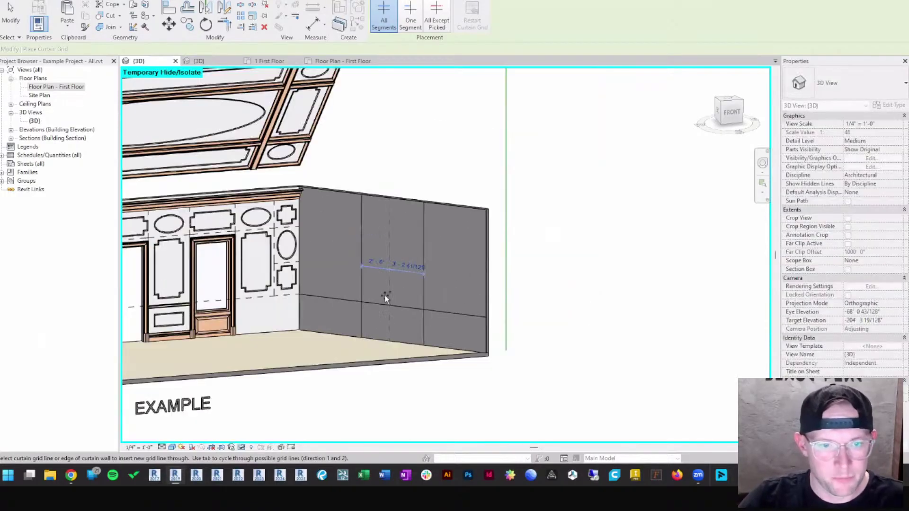
scroll(393, 299, up, 2)
scroll(381, 264, up, 1)
scroll(342, 218, up, 1)
scroll(339, 241, up, 1)
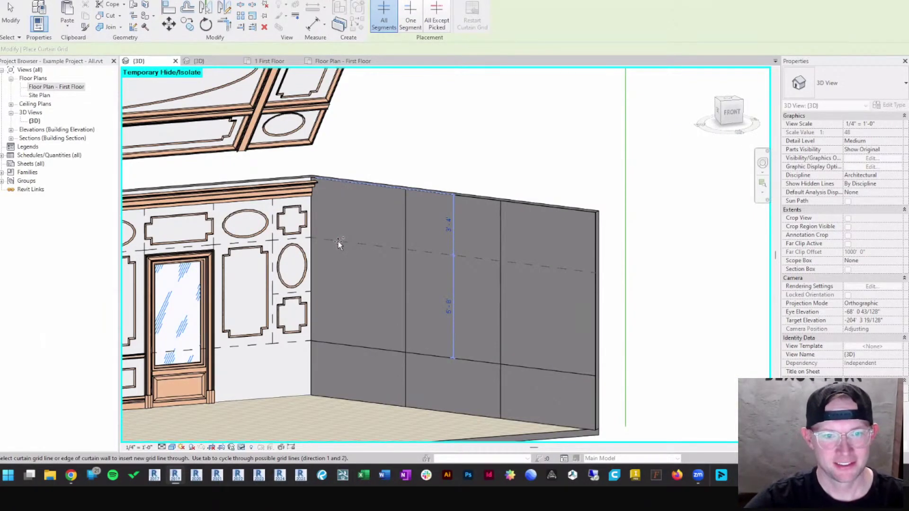
key(Escape)
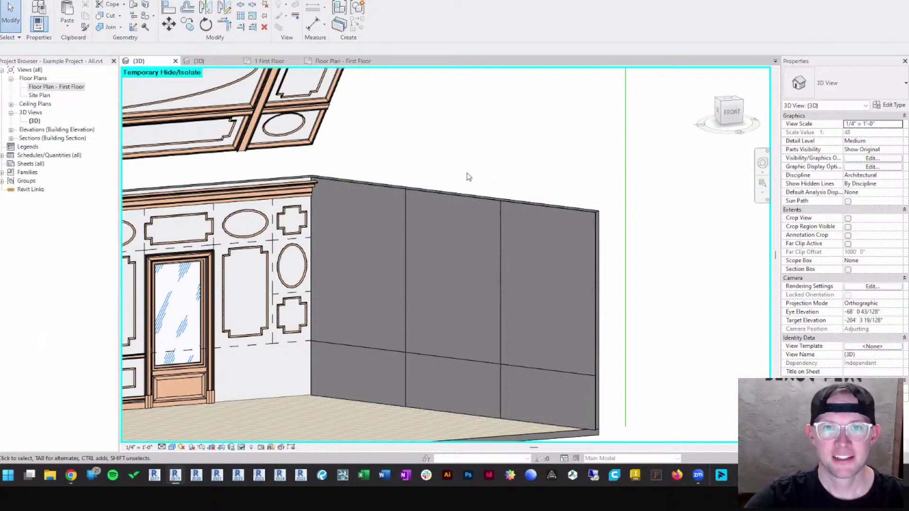
middle_drag(480, 244, 481, 232)
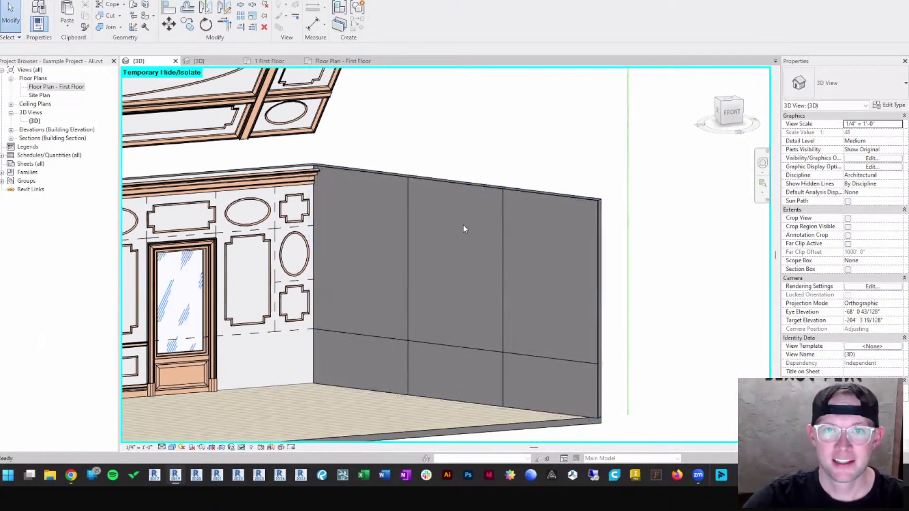
mouse_move(416, 237)
middle_down()
mouse_move(401, 227)
mouse_move(406, 237)
middle_up()
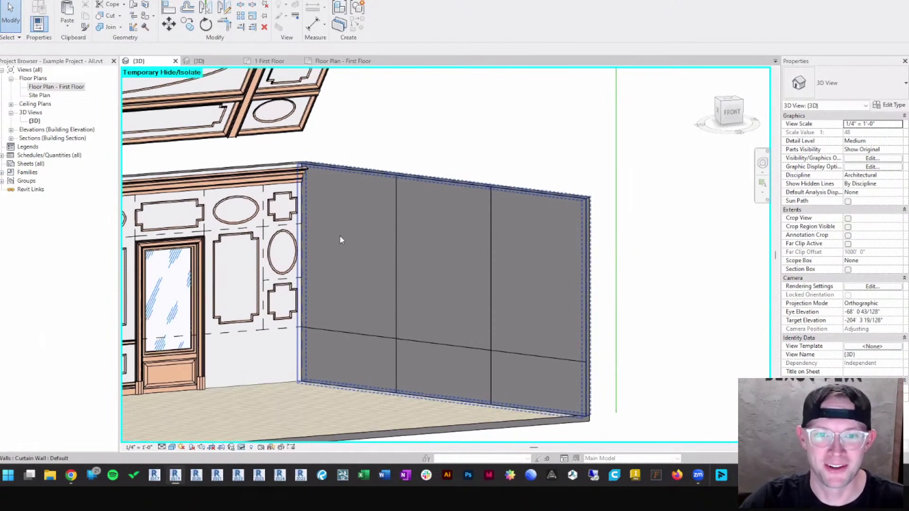
middle_drag(358, 389, 407, 314)
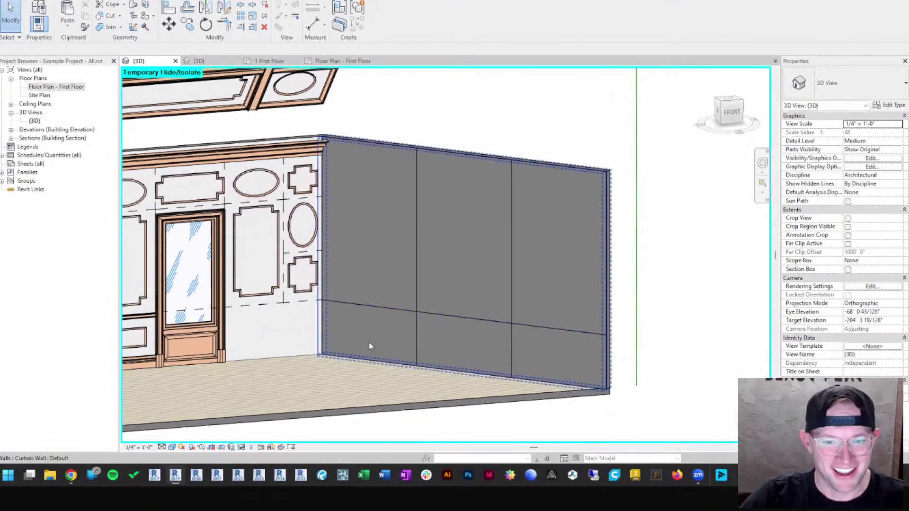
middle_drag(347, 337, 451, 326)
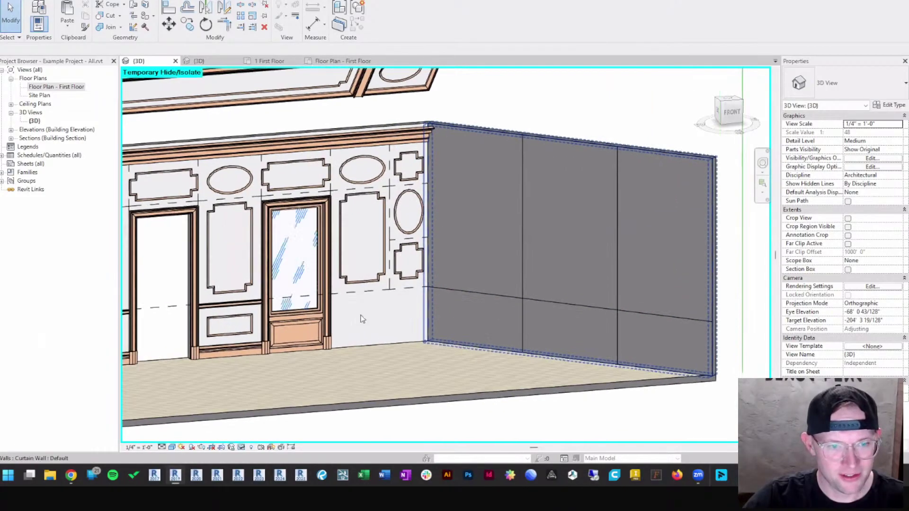
middle_drag(504, 337, 394, 340)
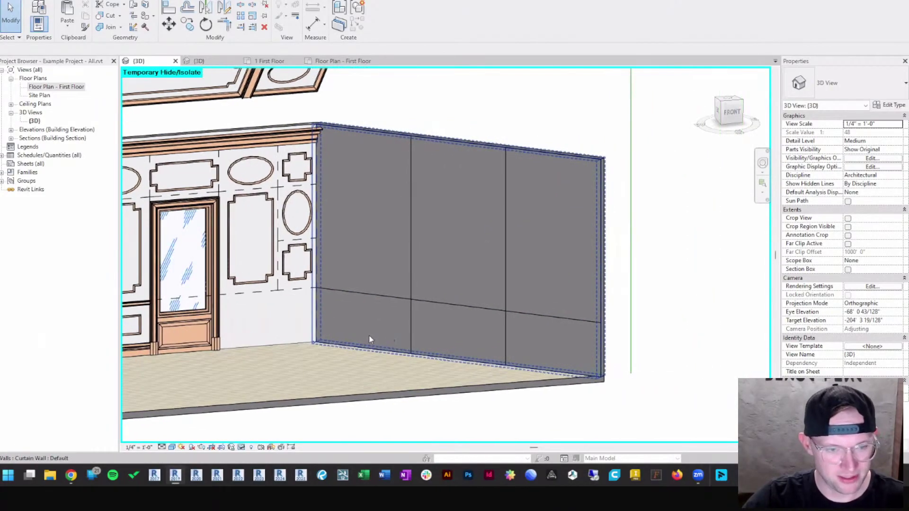
middle_drag(225, 324, 384, 325)
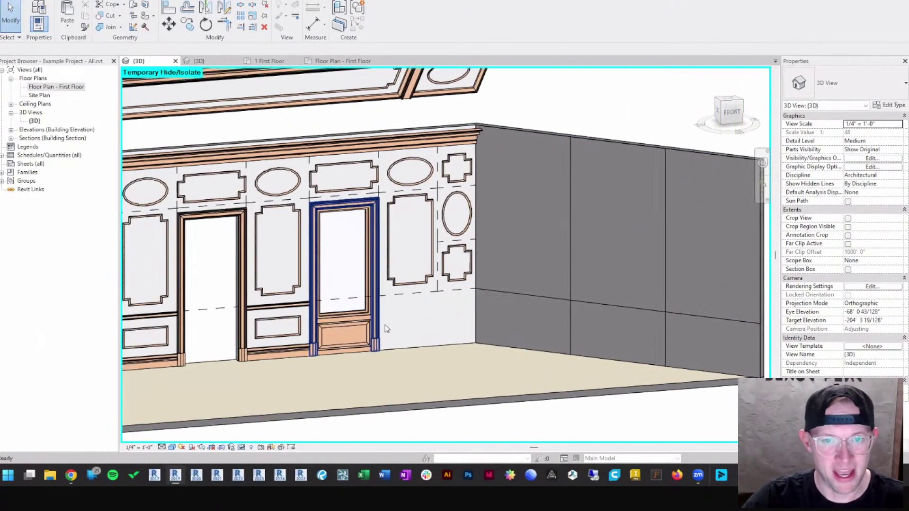
Select the lower glazed panel at the inner corner and extend the selection to all panels along its horizontal grid.
click(527, 306)
key(Escape)
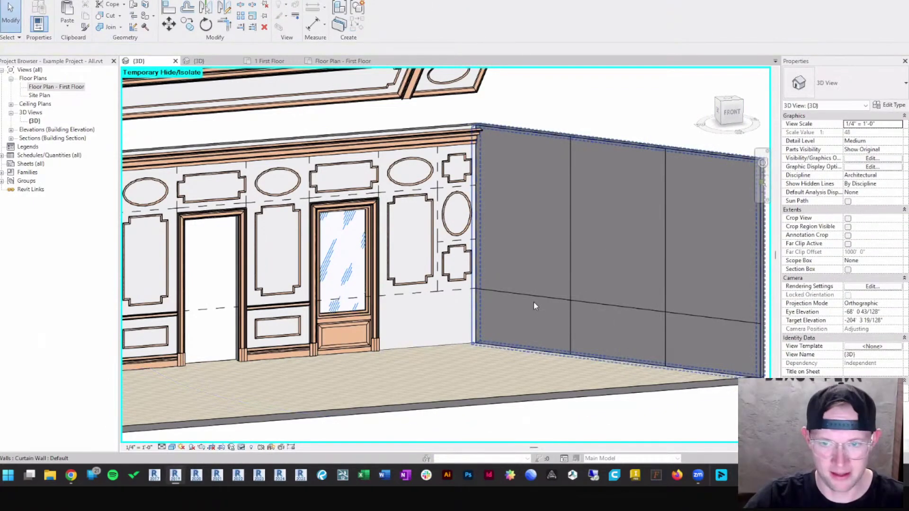
key(Caps_Lock)
key(Tab)
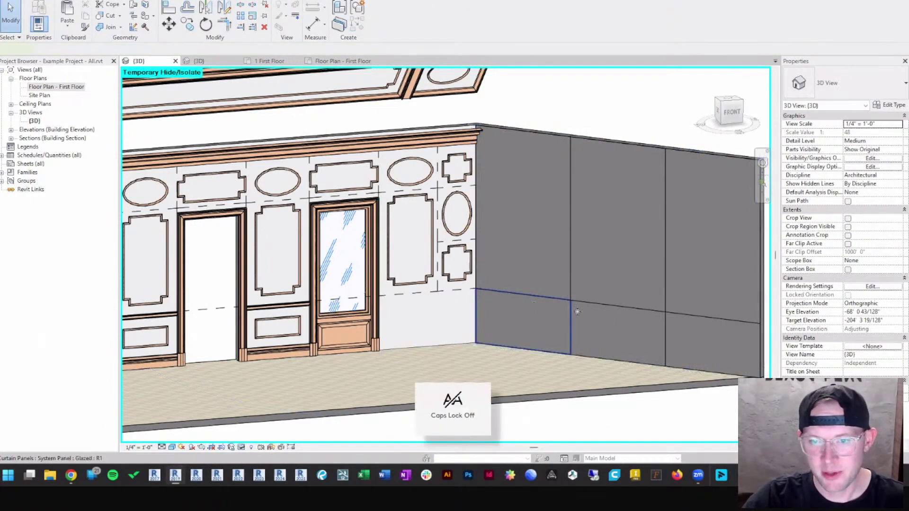
click(534, 306)
middle_drag(587, 317, 442, 335)
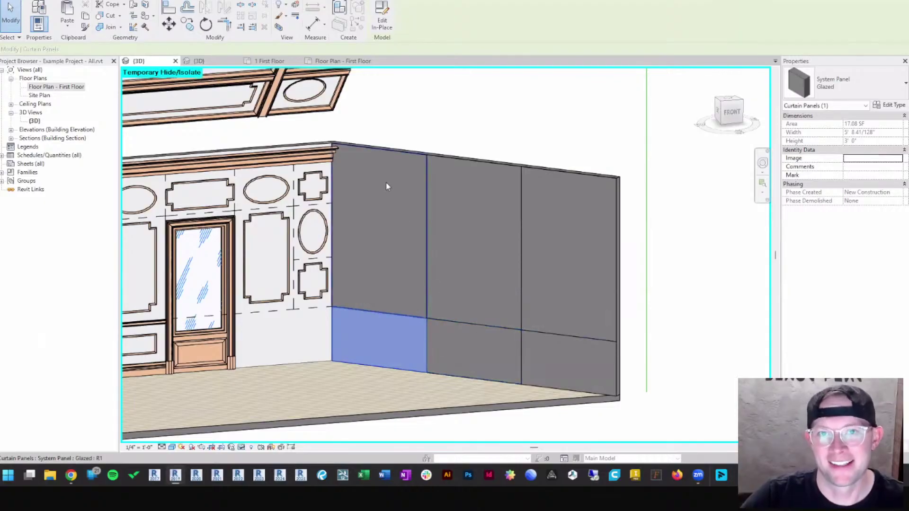
key(Escape)
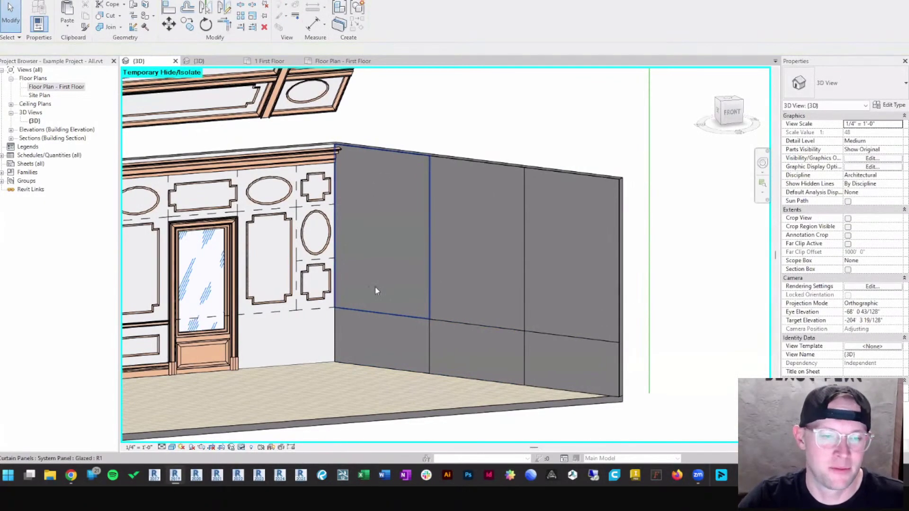
middle_drag(375, 287, 402, 286)
click(403, 321)
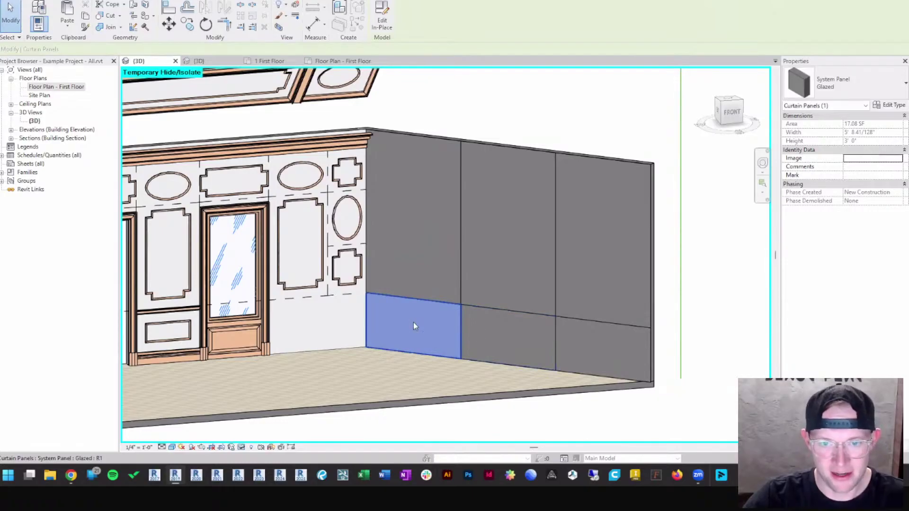
right_click(414, 325)
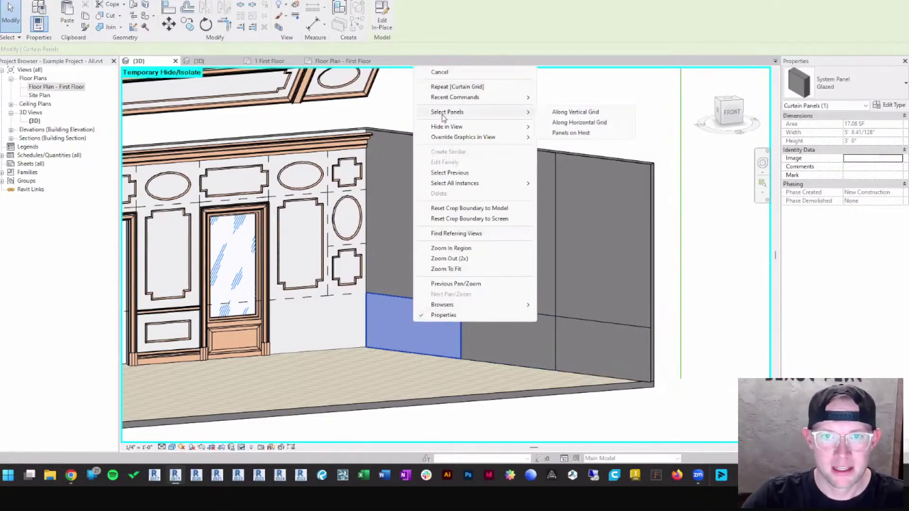
click(580, 123)
Change the three selected lower panels to the Standard Panel - Moulding 1 type Applied and inspect their moulding up close.
scroll(428, 309, down, 1)
mouse_move(426, 309)
middle_down()
mouse_move(543, 303)
mouse_move(527, 280)
middle_up()
middle_drag(248, 326, 446, 320)
scroll(316, 322, up, 5)
scroll(367, 251, down, 2)
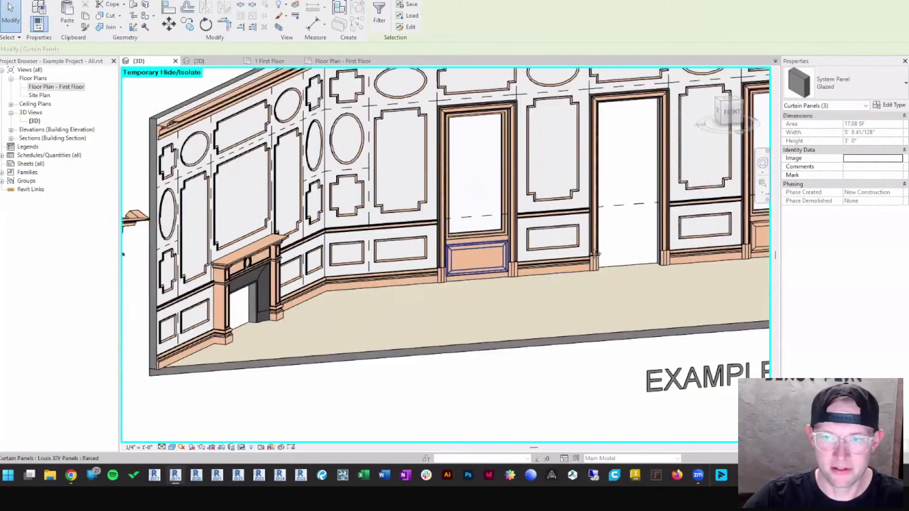
middle_drag(616, 263, 273, 281)
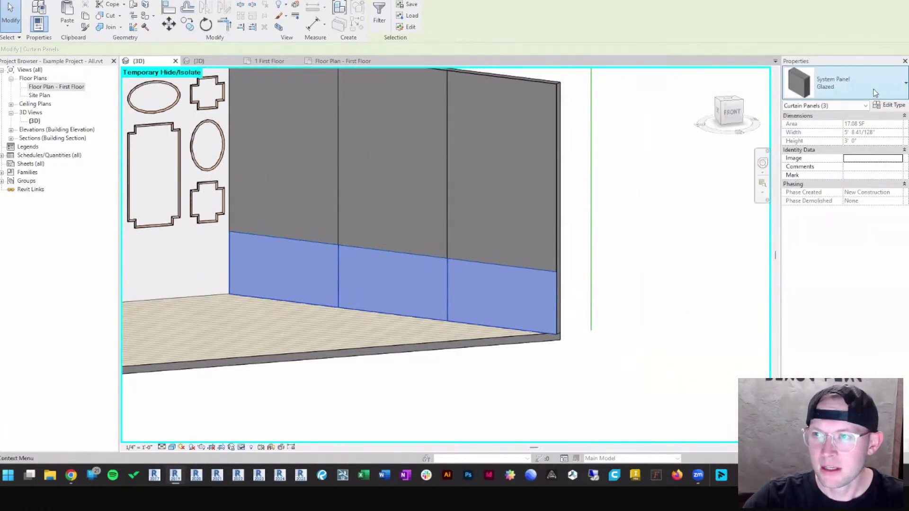
click(874, 89)
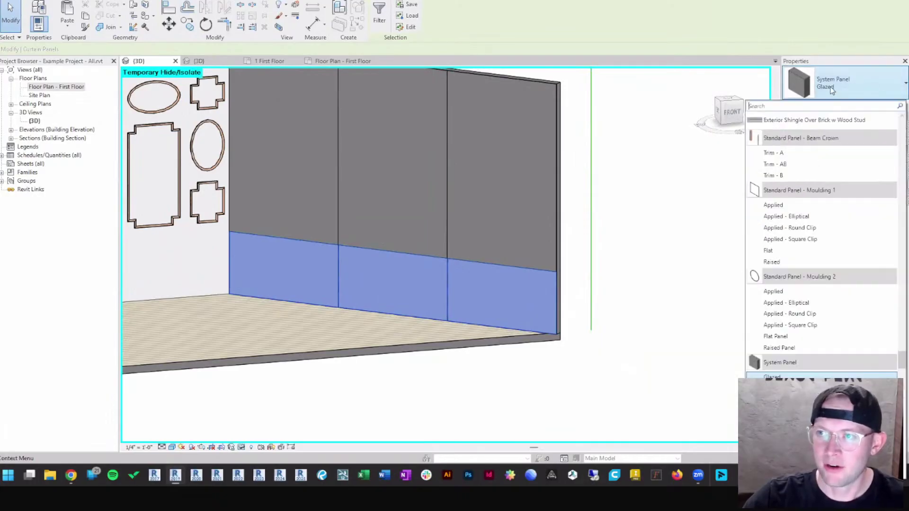
scroll(794, 359, down, 1)
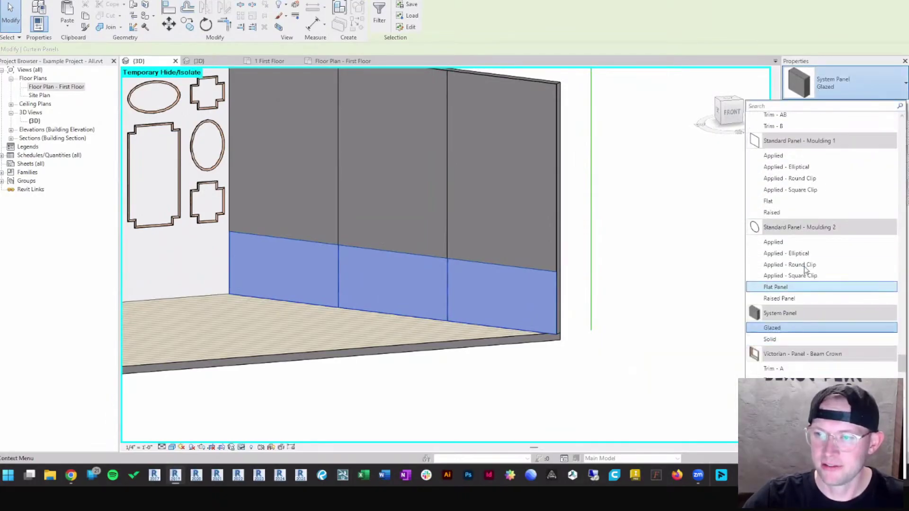
click(777, 157)
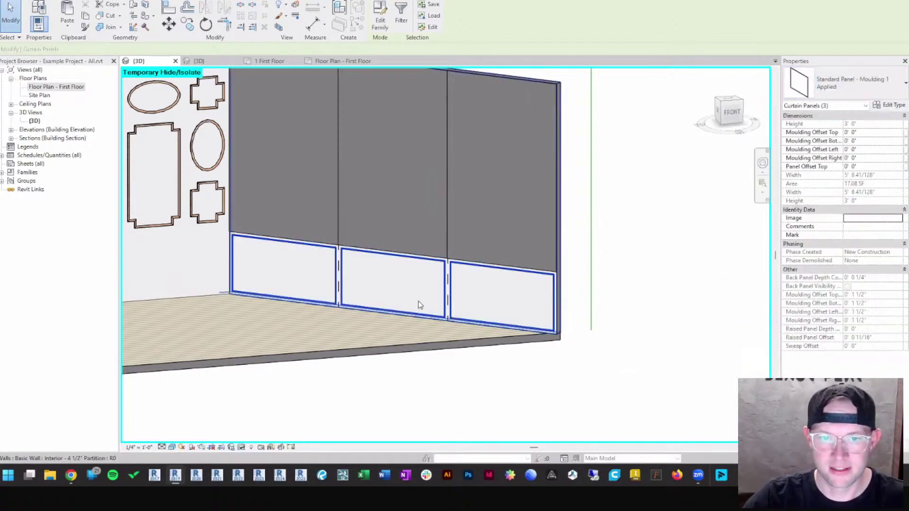
click(653, 319)
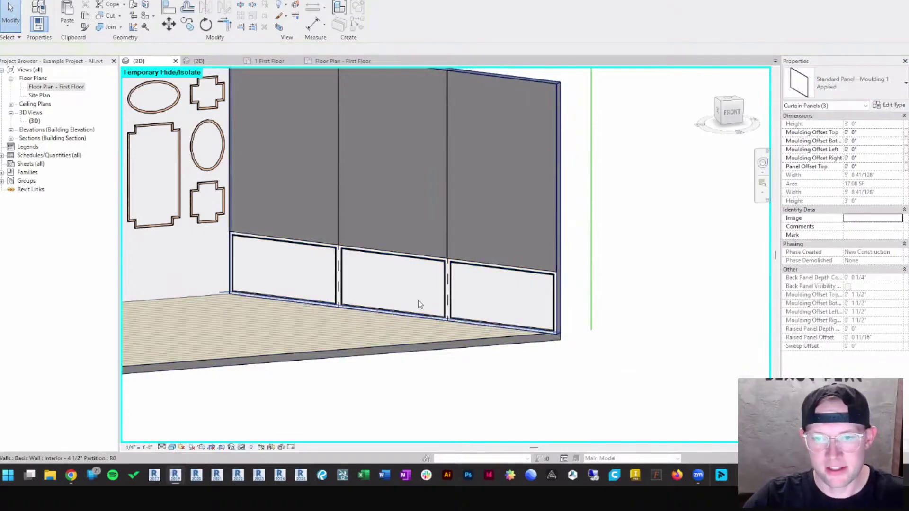
scroll(419, 300, up, 5)
scroll(320, 218, up, 2)
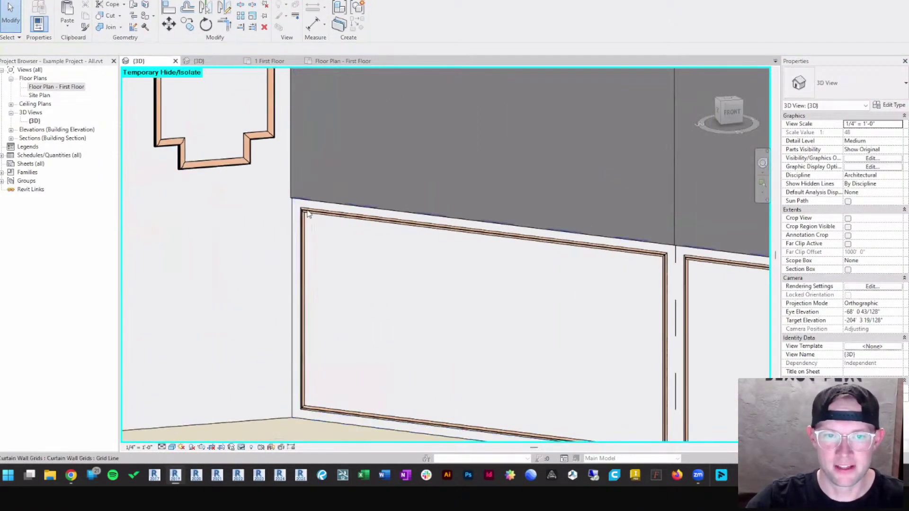
scroll(416, 325, down, 4)
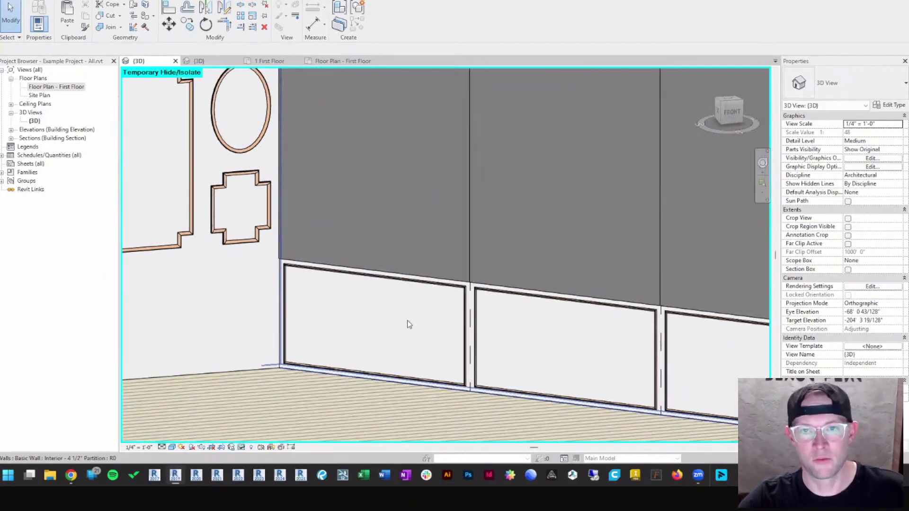
Select all three upper glazed panels along their horizontal grid and change them to Standard Panel - Moulding 2, type Applied - Round Clip.
scroll(409, 324, down, 5)
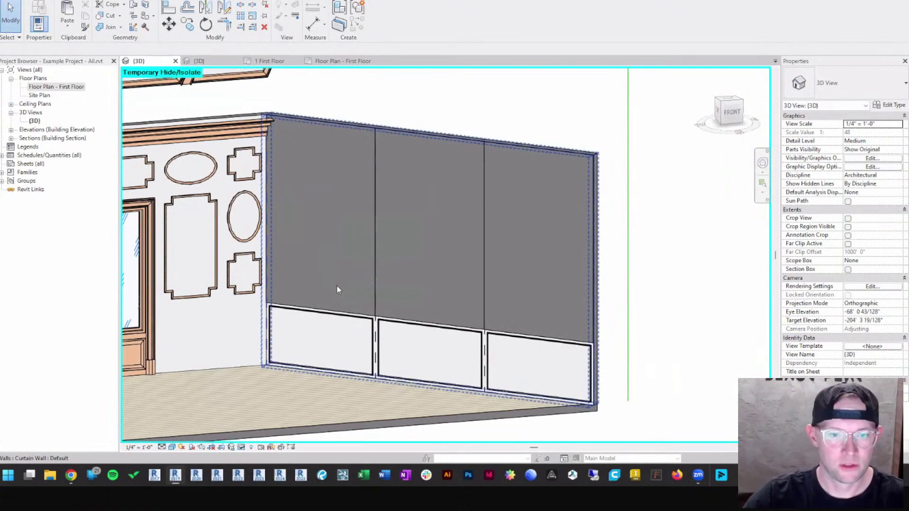
key(Tab)
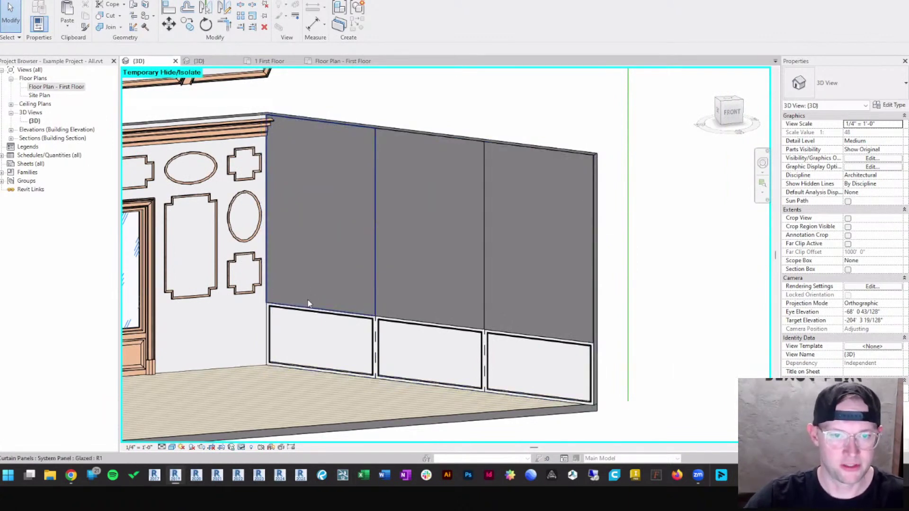
click(308, 303)
right_click(309, 298)
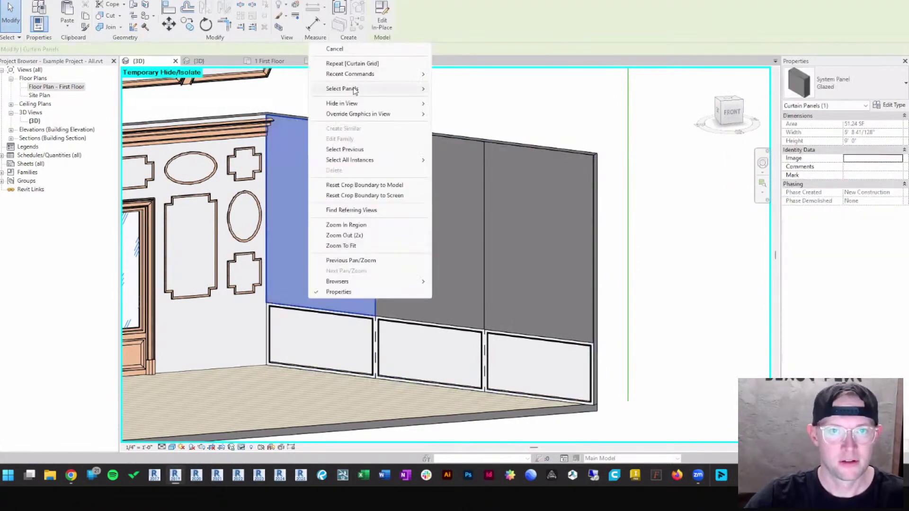
mouse_move(355, 91)
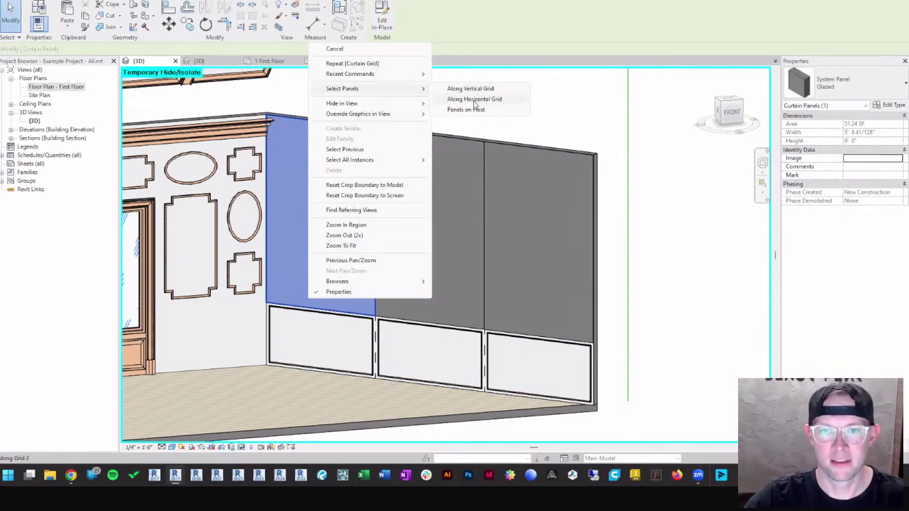
click(474, 99)
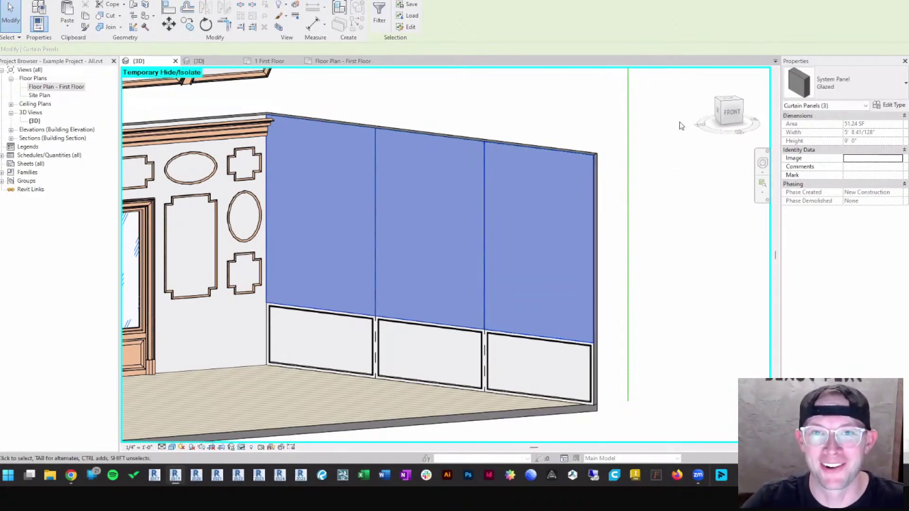
click(849, 88)
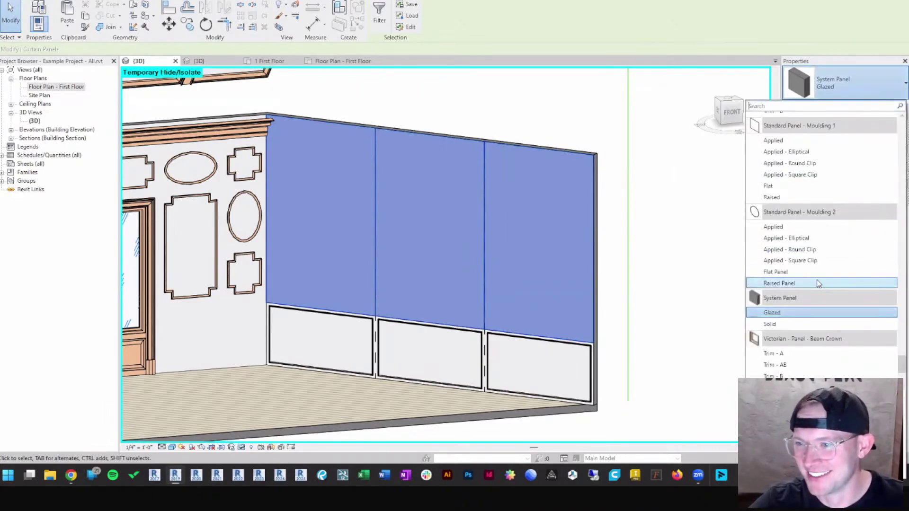
click(794, 254)
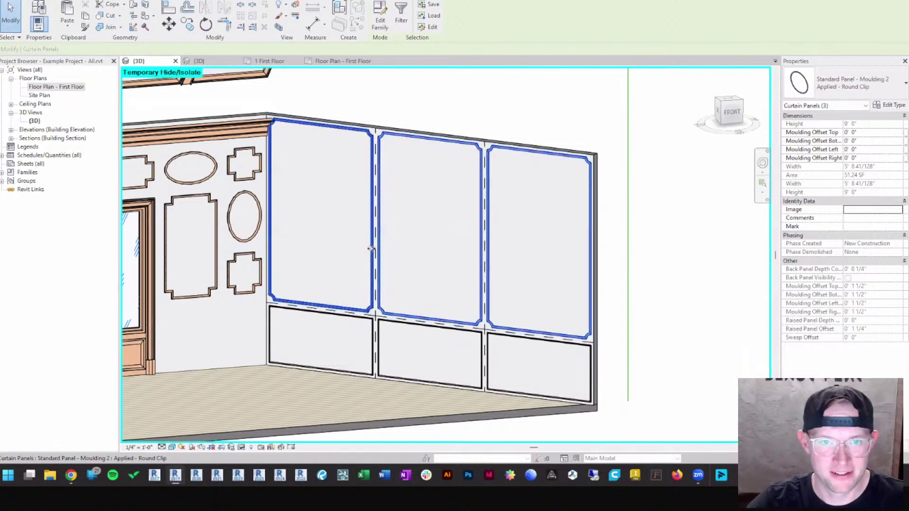
key(Escape)
Examine the newly panelled curtain wall and compare its moulding with the adjoining trimmed wall.
middle_drag(340, 232, 377, 235)
scroll(461, 298, up, 1)
scroll(470, 275, down, 1)
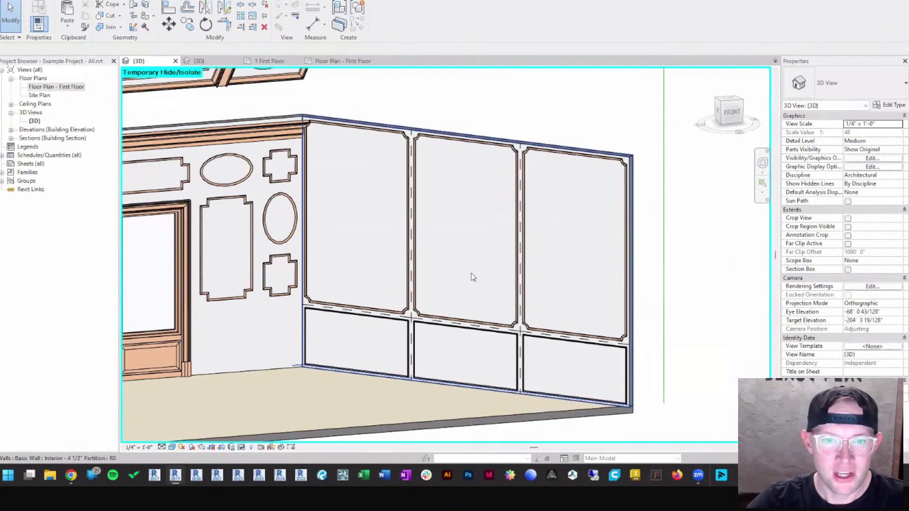
scroll(356, 254, down, 2)
middle_drag(424, 251, 560, 237)
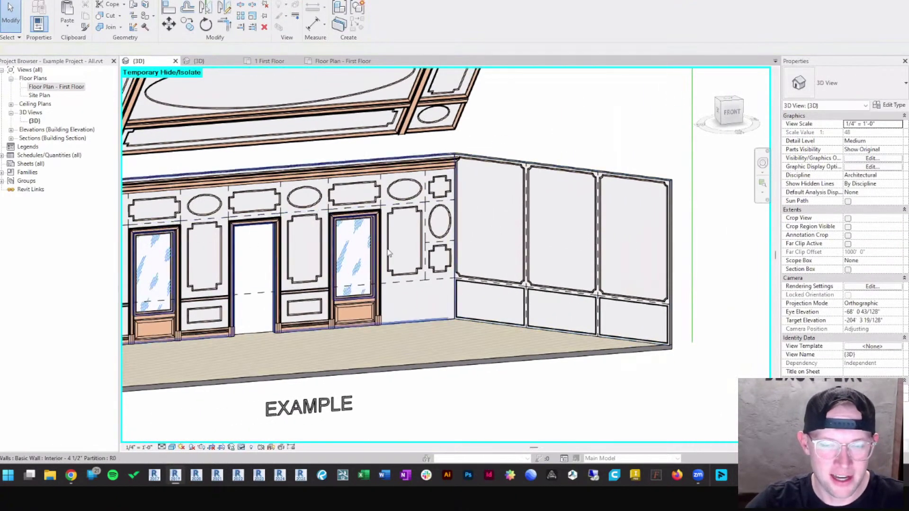
middle_drag(469, 255, 343, 252)
scroll(411, 215, up, 2)
middle_drag(399, 197, 399, 199)
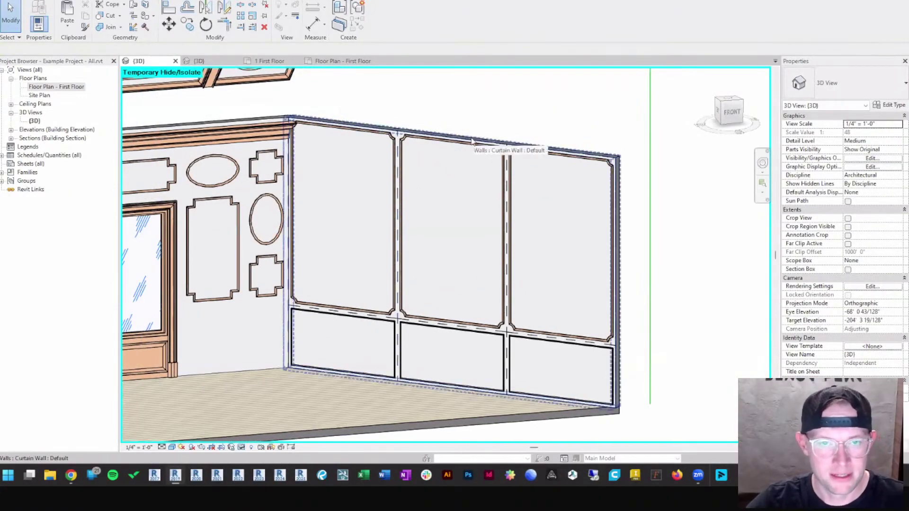
middle_drag(396, 324, 400, 308)
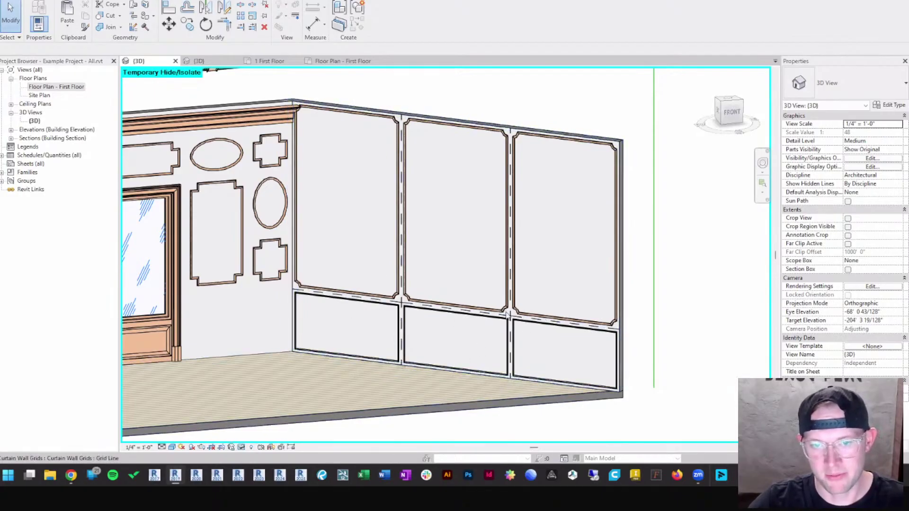
Place a Louis XIV - Crown 1 rectangular mullion along the top edge of the curtain wall.
key(m)
key(u)
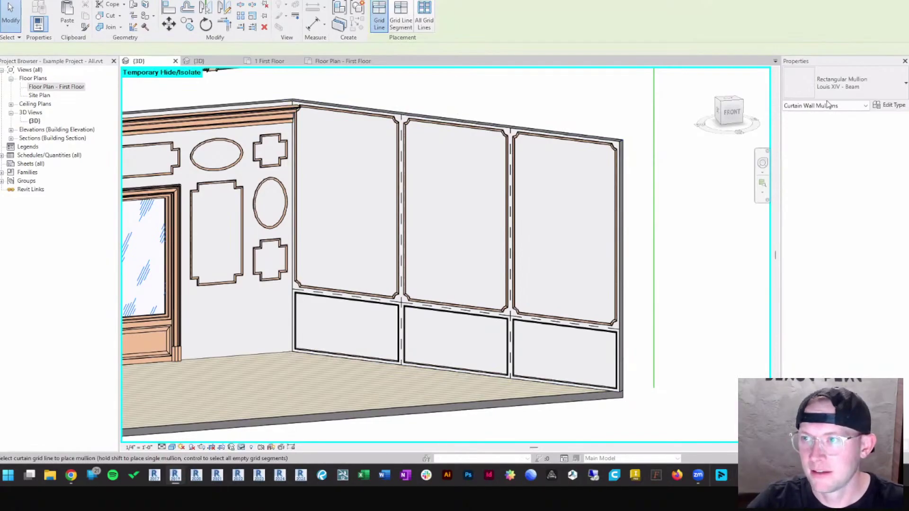
click(857, 84)
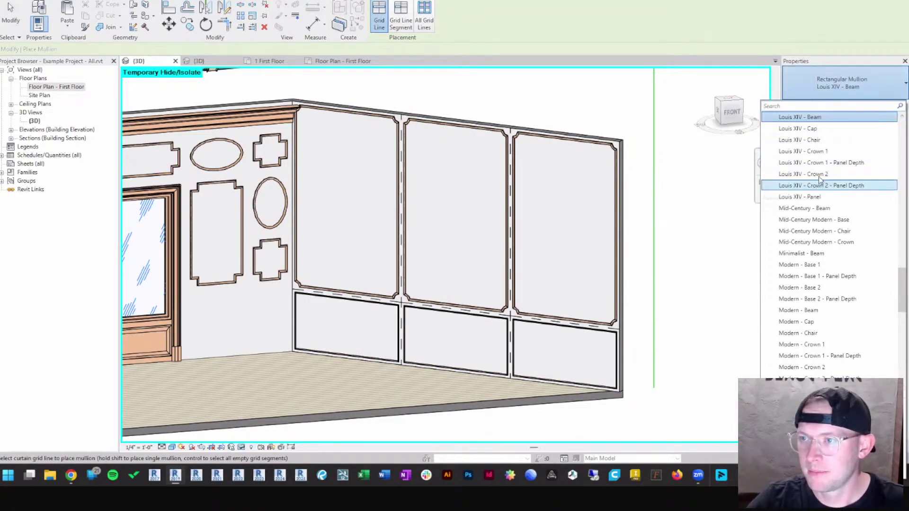
click(824, 152)
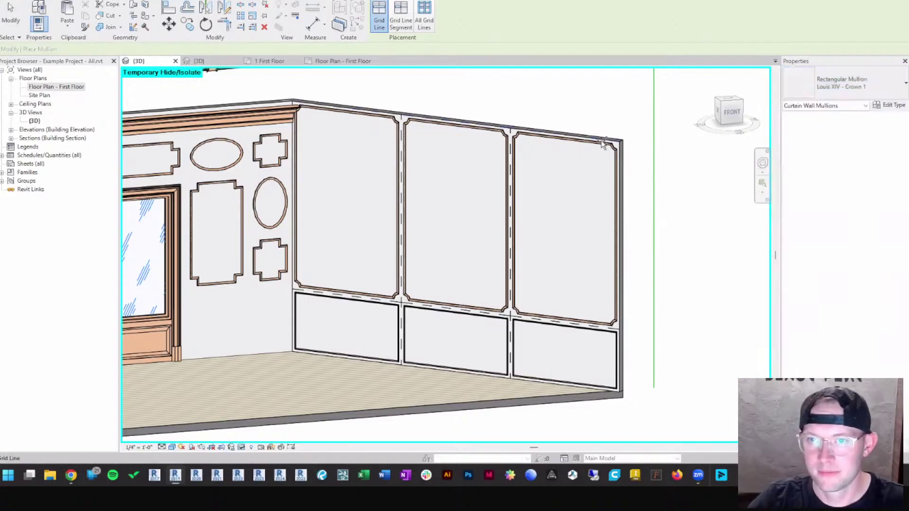
click(602, 145)
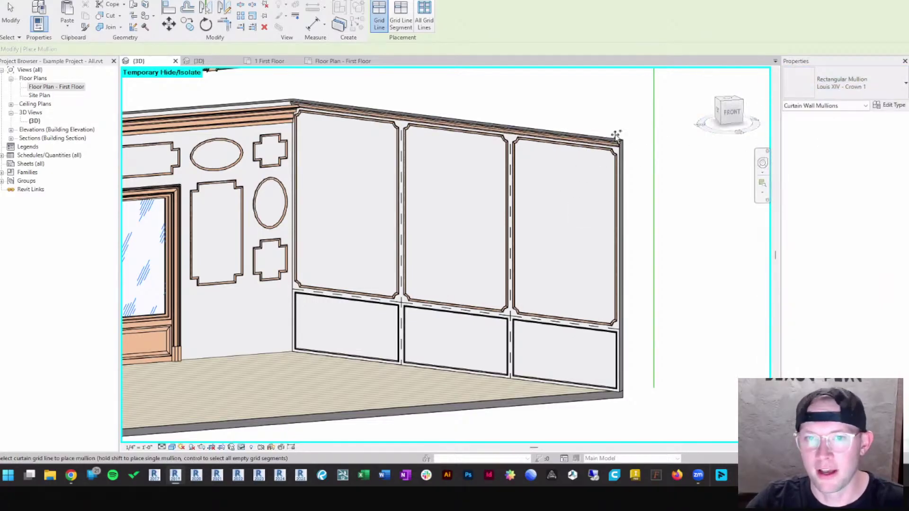
key(Escape)
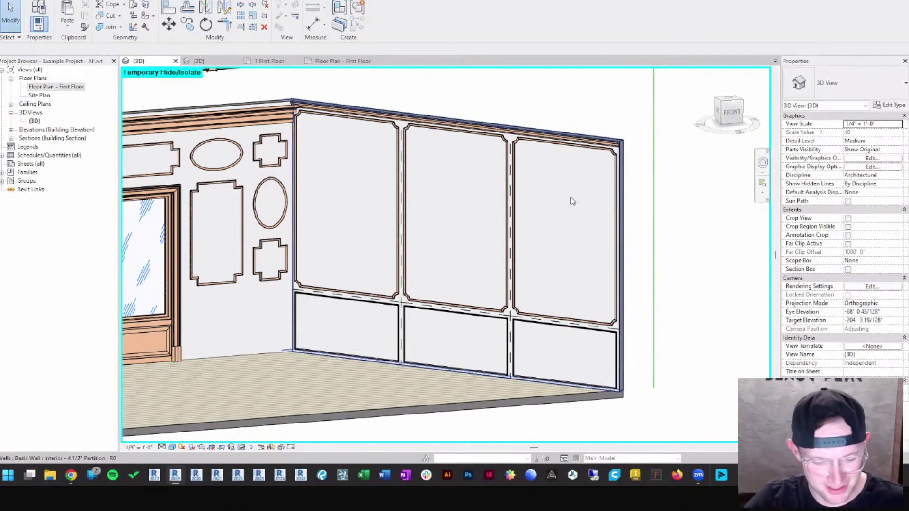
Place a Louis XIV - Base rectangular mullion along the bottom edge of the curtain wall.
key(Return)
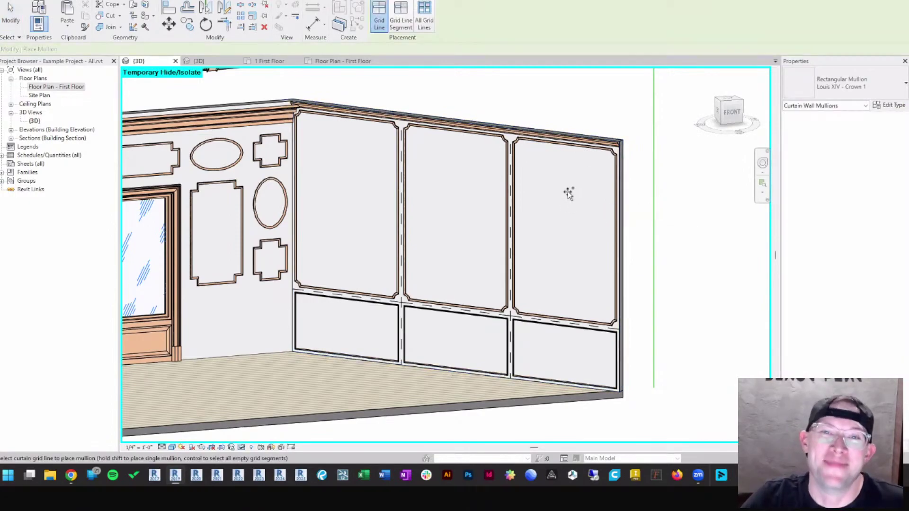
click(853, 82)
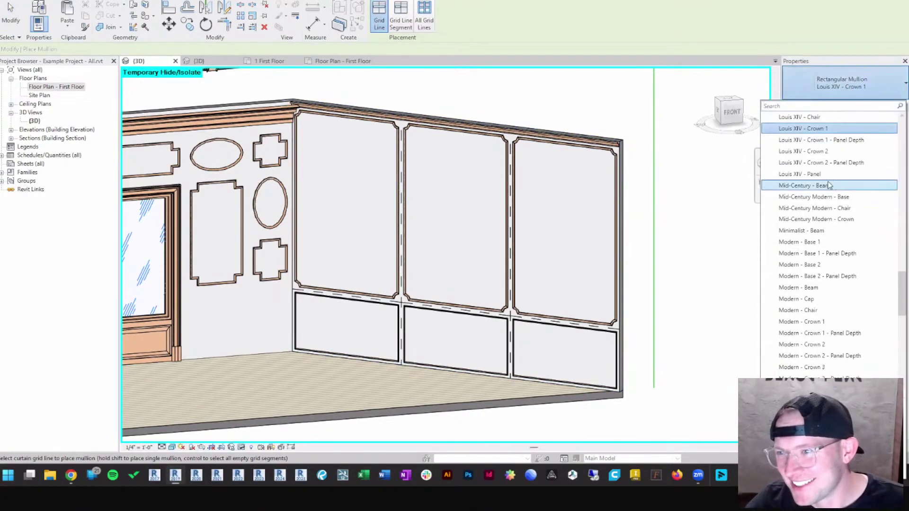
scroll(820, 157, up, 1)
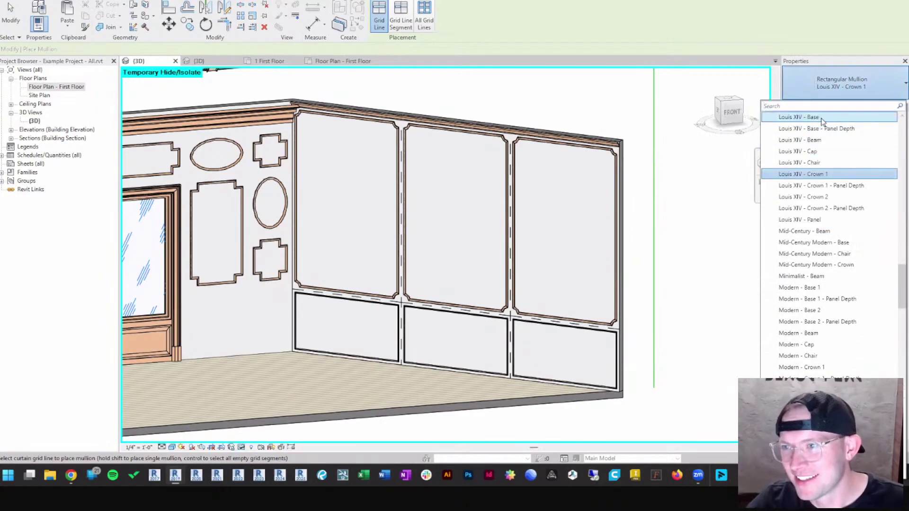
click(800, 117)
click(524, 379)
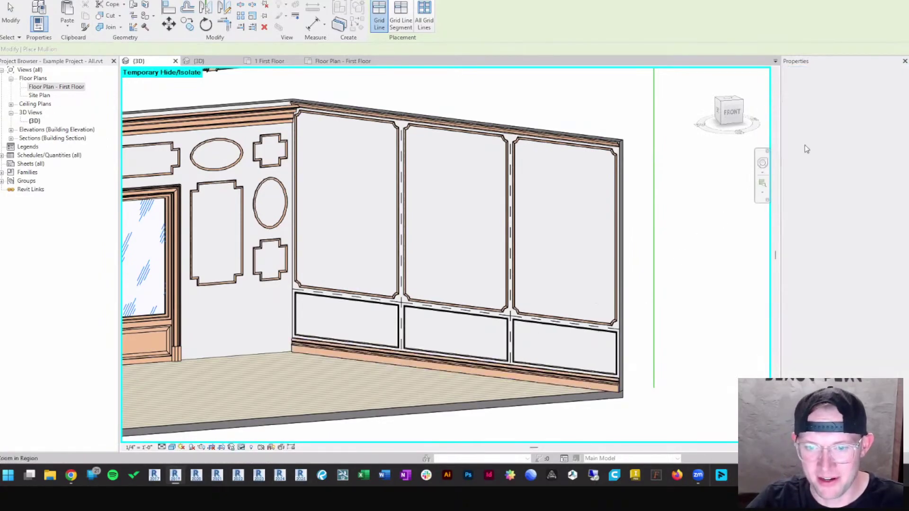
Place a Louis XIV - Chair mullion along the horizontal grid line between the upper and lower panels.
click(865, 82)
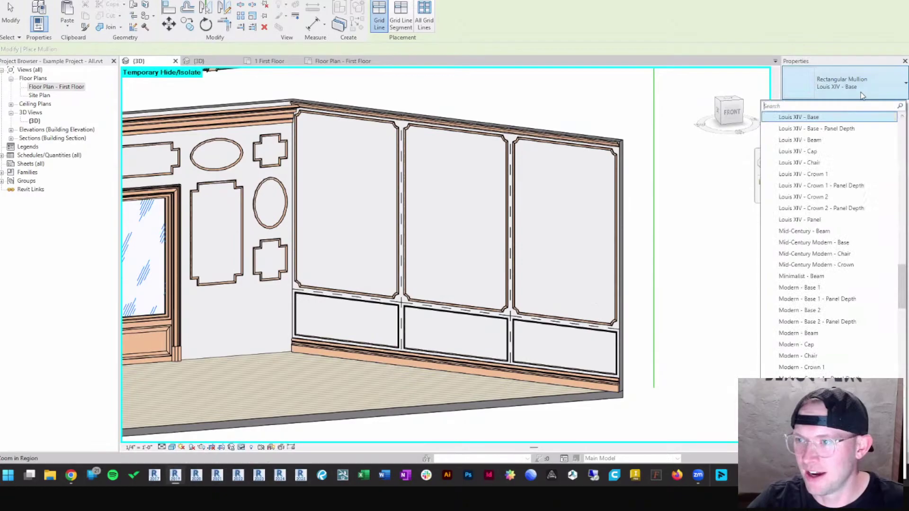
click(825, 165)
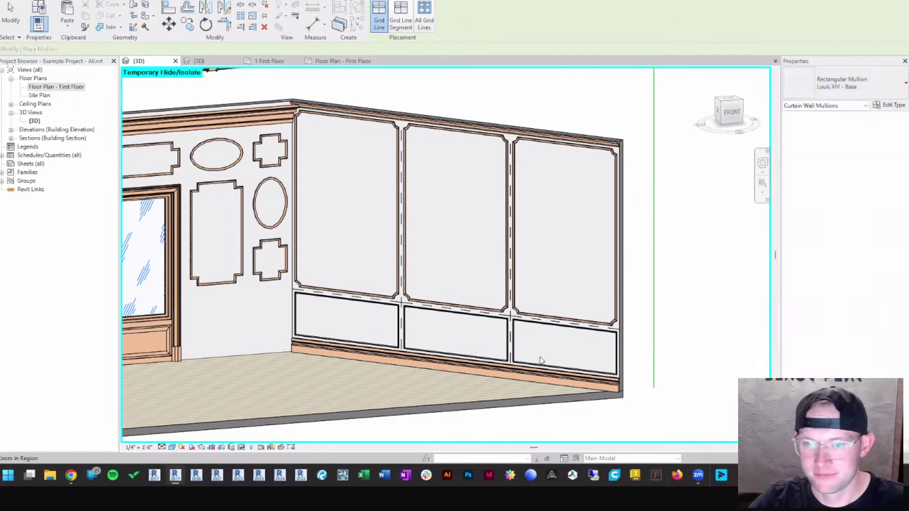
click(553, 319)
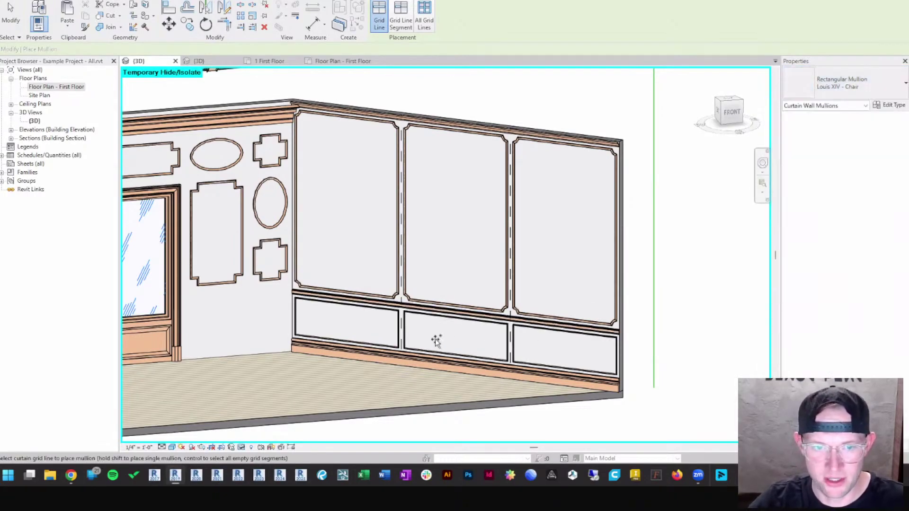
scroll(436, 341, down, 6)
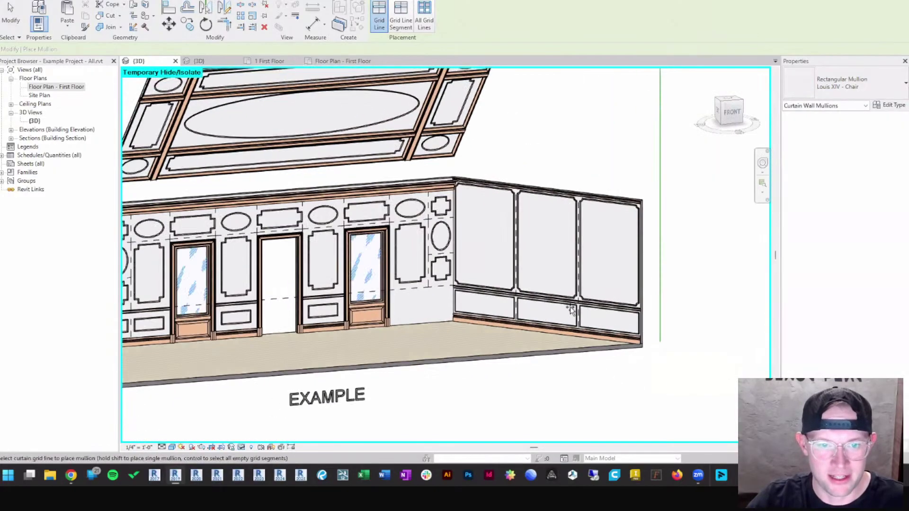
scroll(570, 307, up, 4)
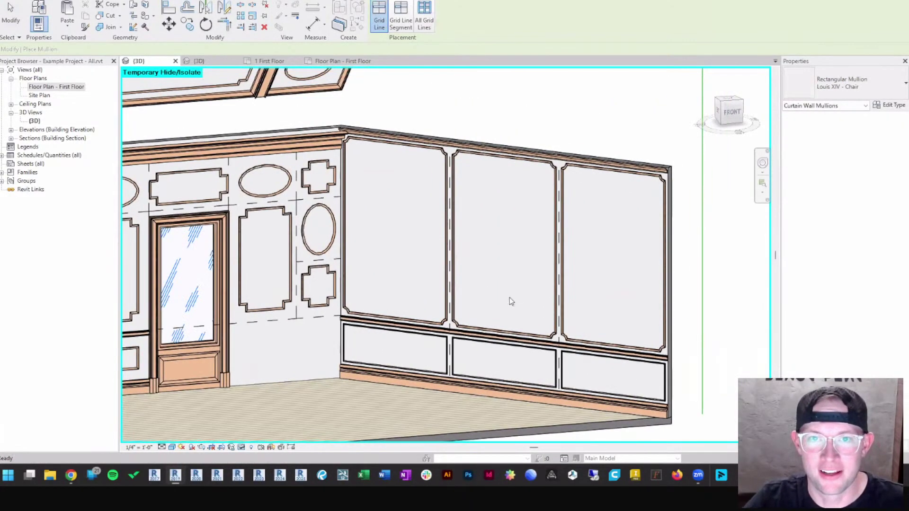
key(Escape)
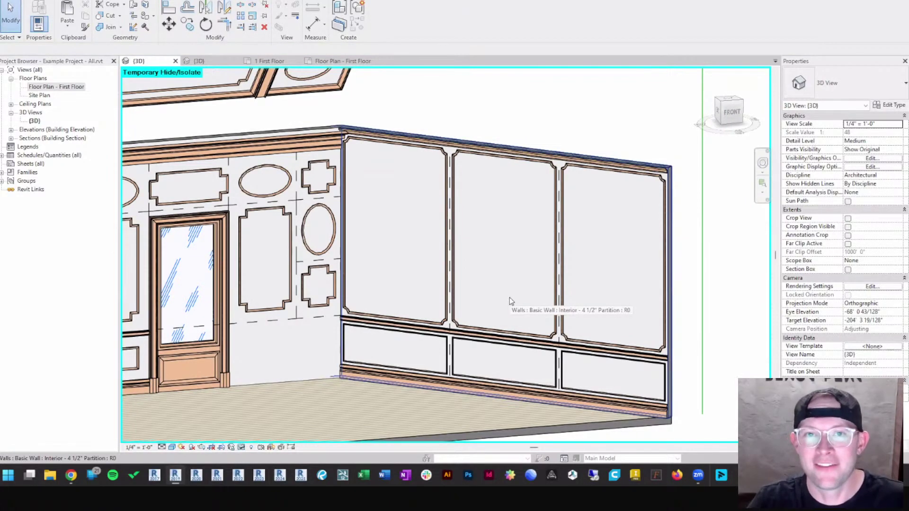
Inspect the crown, chair and base trim on the curtain wall, both within the whole room and up close.
scroll(373, 297, down, 3)
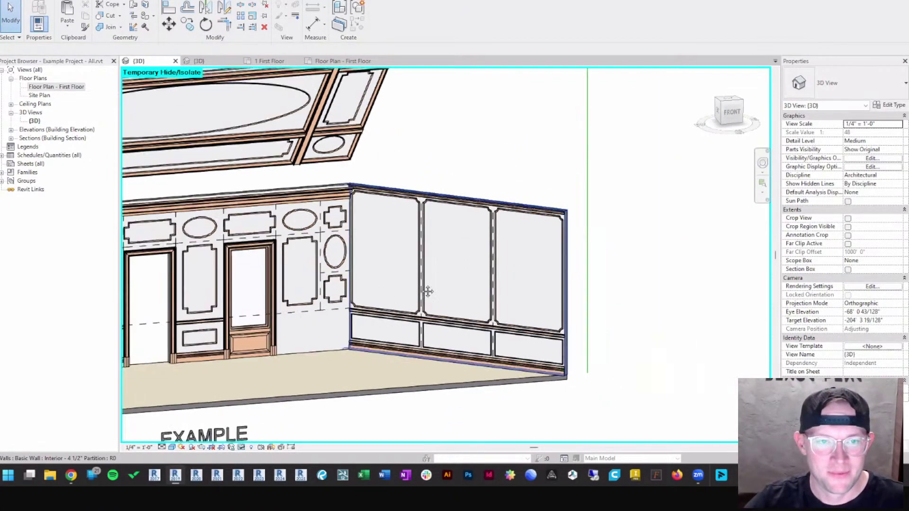
scroll(509, 232, up, 3)
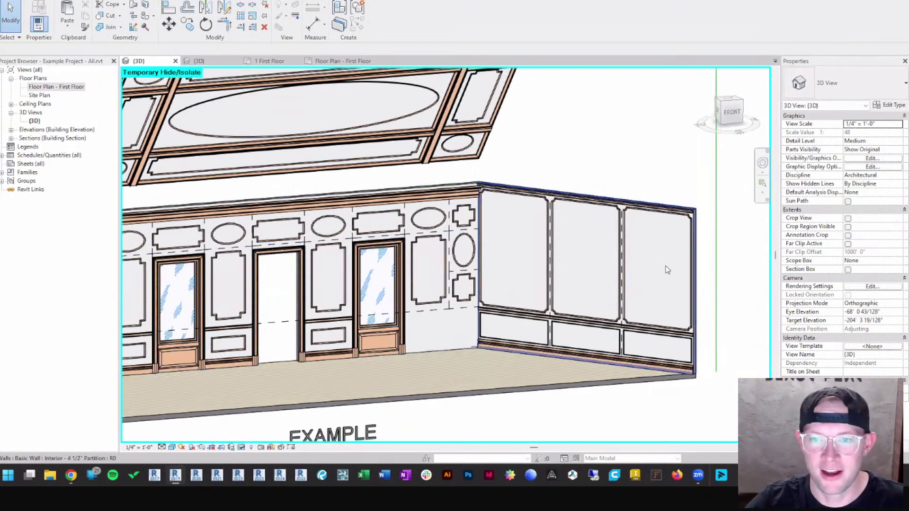
middle_drag(592, 281, 500, 258)
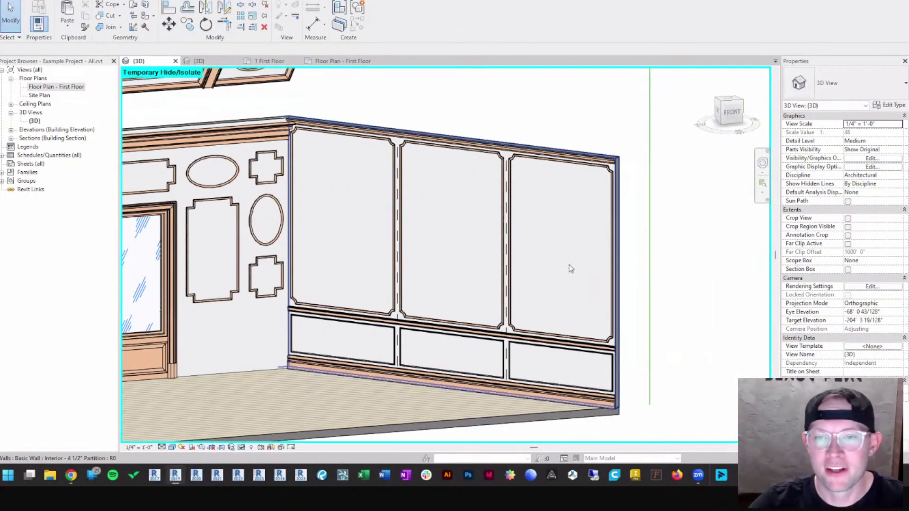
scroll(566, 286, up, 1)
mouse_move(567, 287)
middle_down()
mouse_move(592, 294)
mouse_move(590, 302)
mouse_move(551, 285)
middle_up()
scroll(569, 282, down, 1)
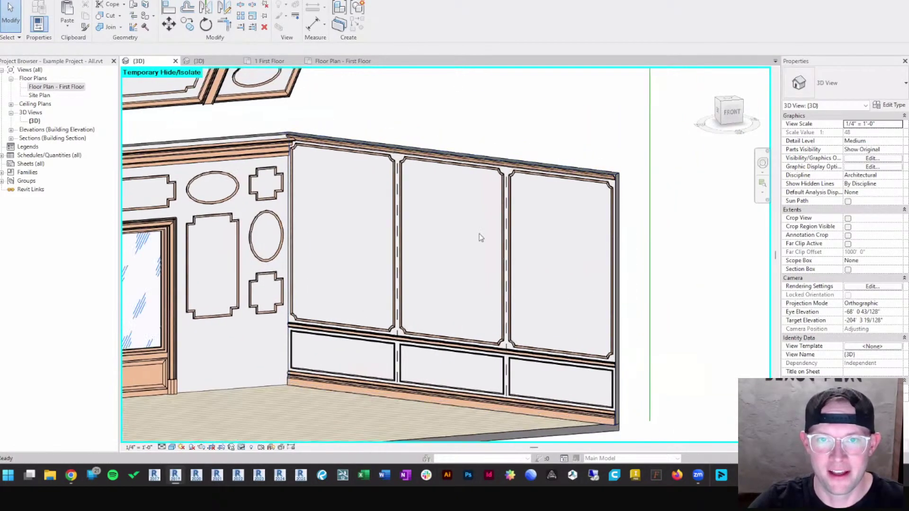
middle_drag(426, 287, 427, 279)
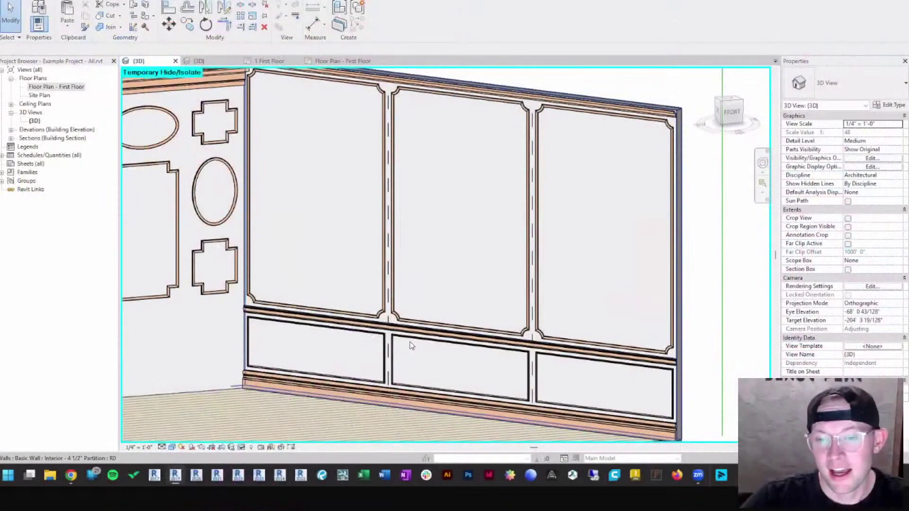
middle_drag(405, 283, 402, 335)
middle_drag(399, 302, 395, 239)
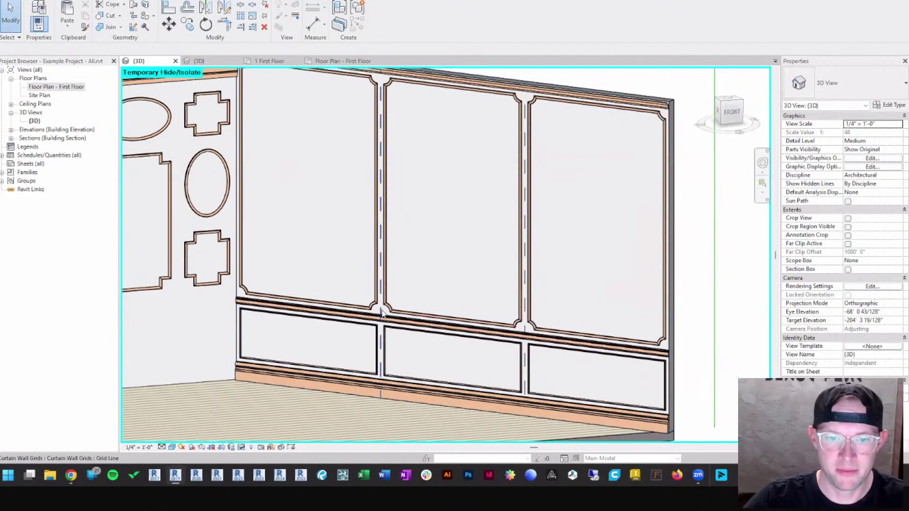
Set the distance from the inner corner to the nearest vertical curtain grid line to 3' 0".
click(380, 234)
click(311, 217)
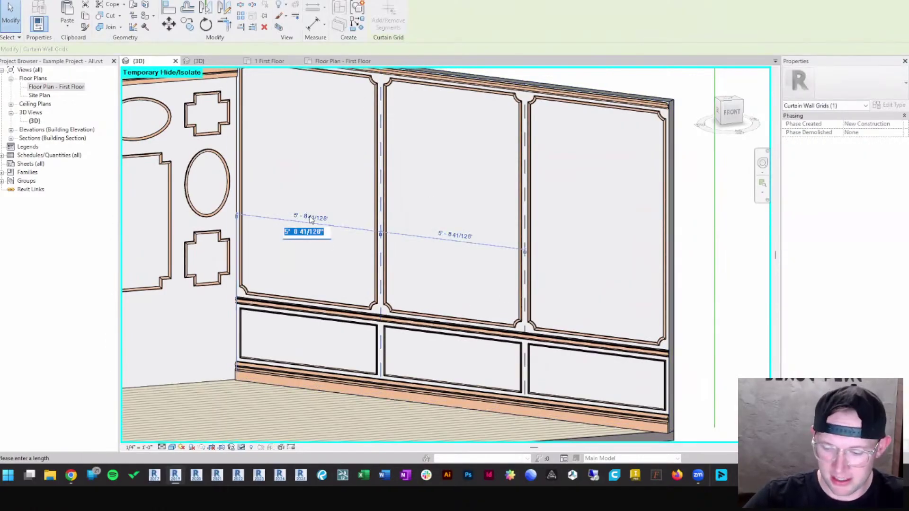
text(3)
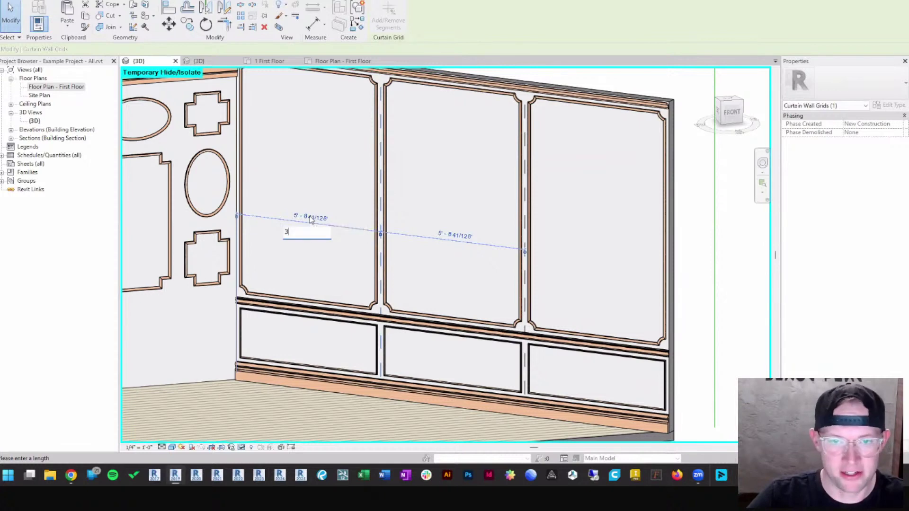
key(Return)
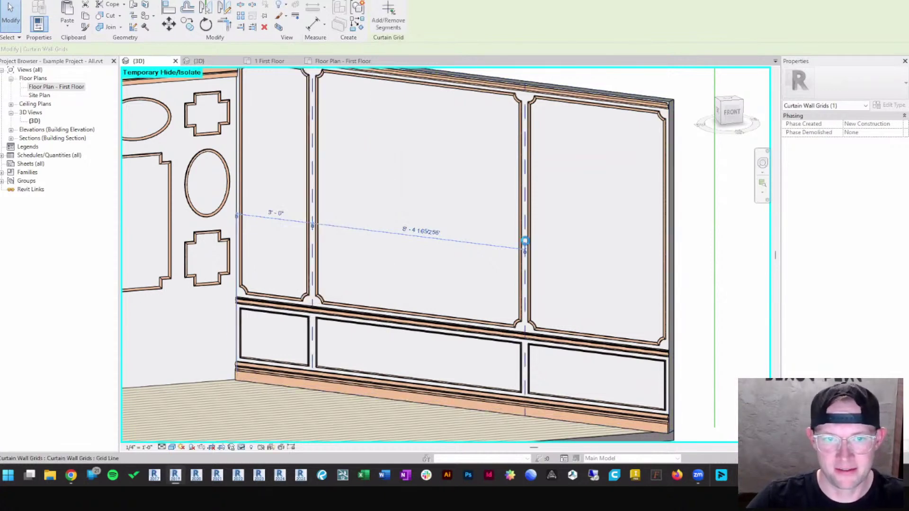
Set the distance from the other vertical curtain grid line to the wall's outer end to 3' 0".
click(524, 237)
click(592, 255)
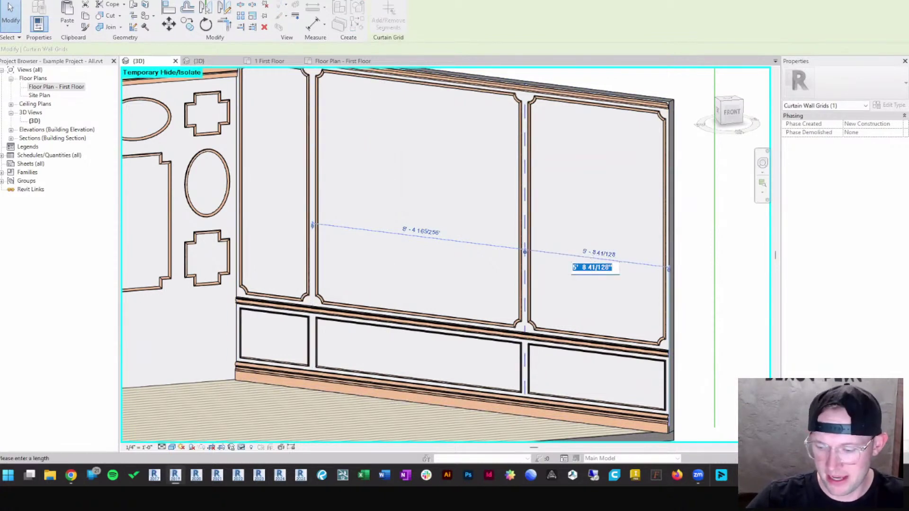
key(Return)
scroll(549, 252, down, 3)
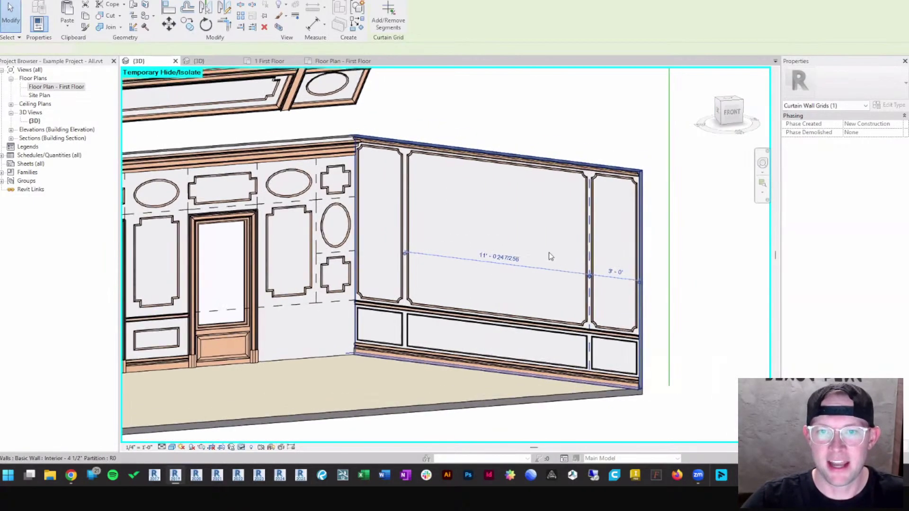
key(Escape)
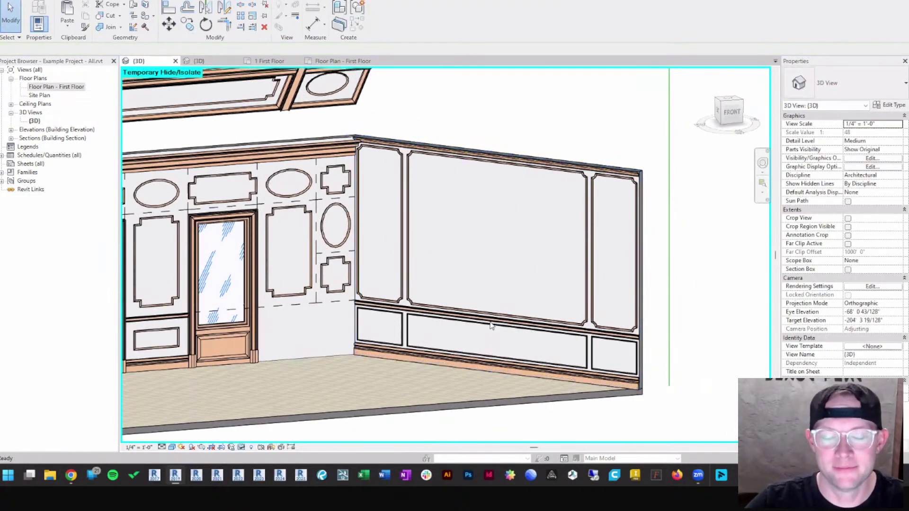
Set the top, bottom, left and right moulding offsets of the three upper curtain panels to 4".
scroll(482, 330, up, 2)
scroll(482, 330, up, 1)
middle_drag(481, 330, 412, 303)
scroll(302, 231, down, 1)
middle_drag(304, 231, 323, 247)
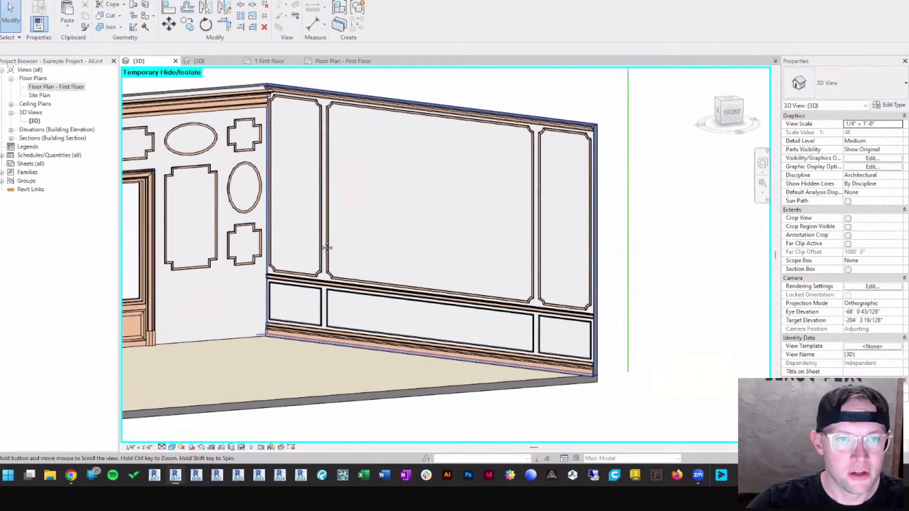
click(325, 142)
ctrl+click(334, 127)
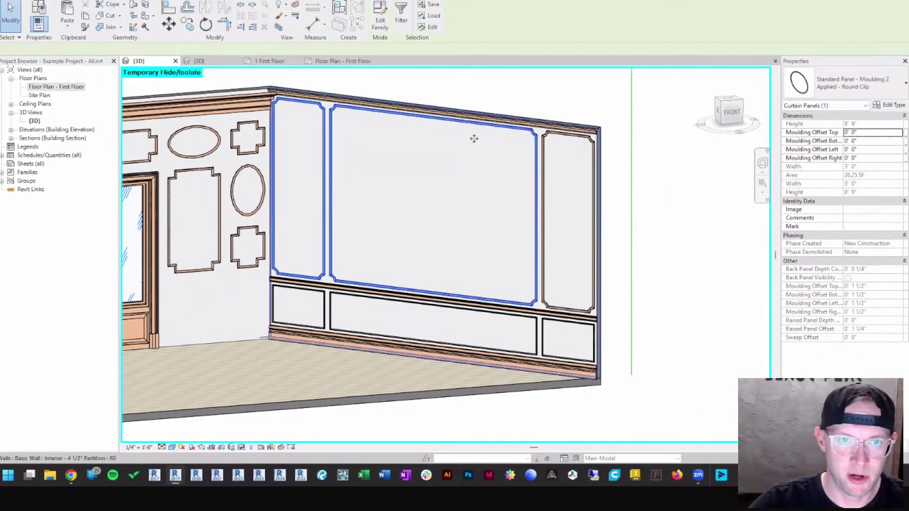
ctrl+click(563, 140)
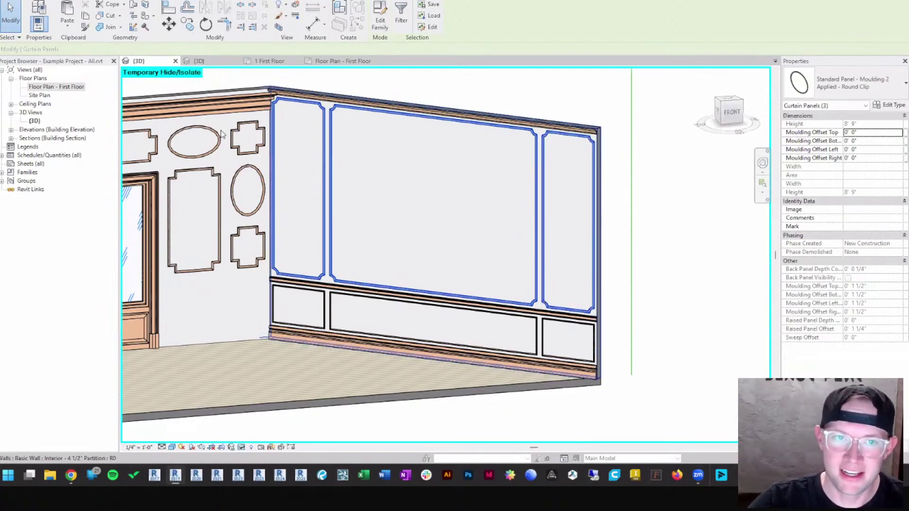
click(881, 132)
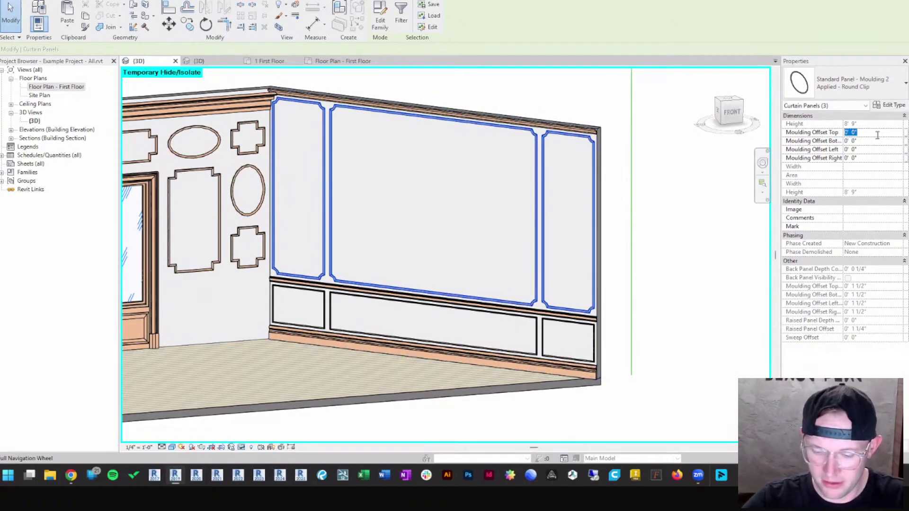
key(Return)
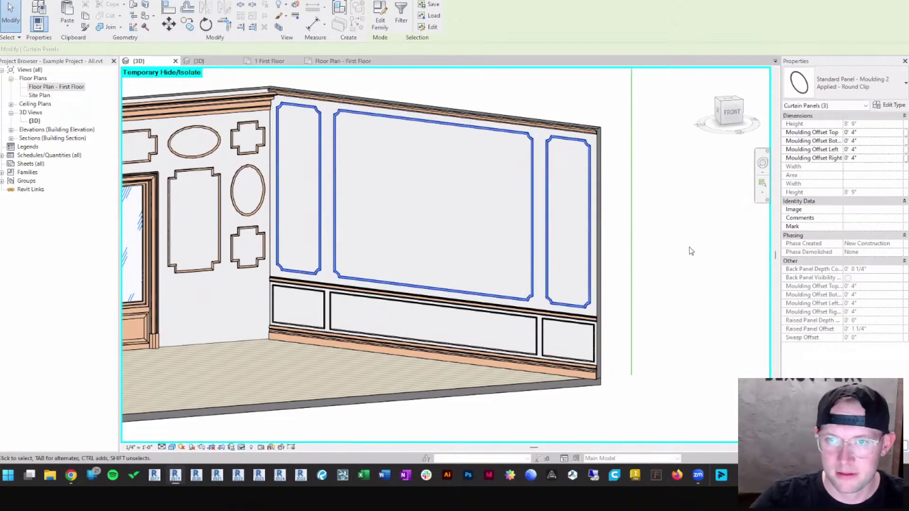
click(659, 257)
Set the top, bottom, left and right moulding offsets of all three lower panels along the horizontal grid to 4".
shift+middle_drag(521, 274, 337, 331)
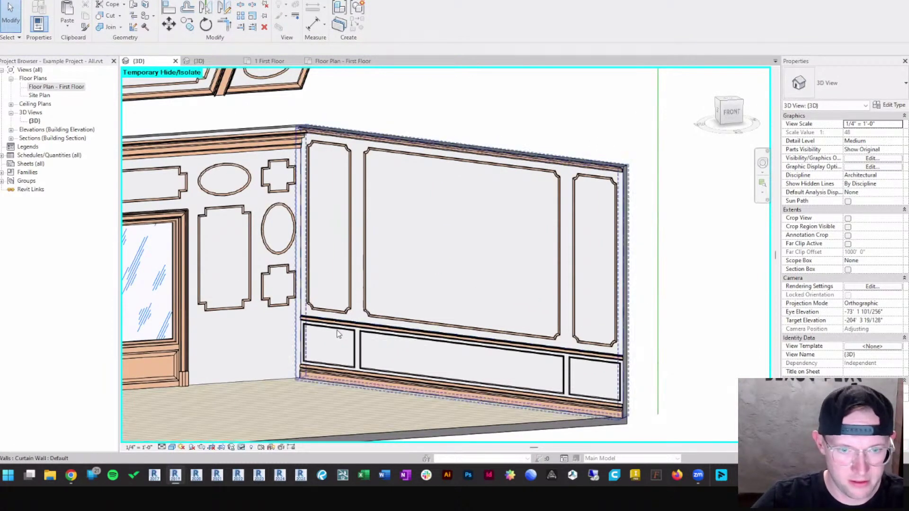
click(337, 330)
right_click(337, 330)
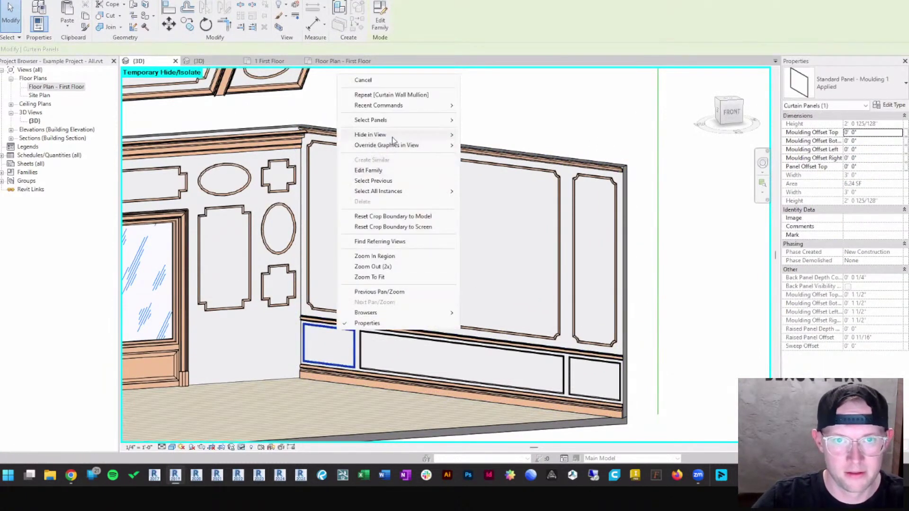
mouse_move(397, 120)
click(492, 131)
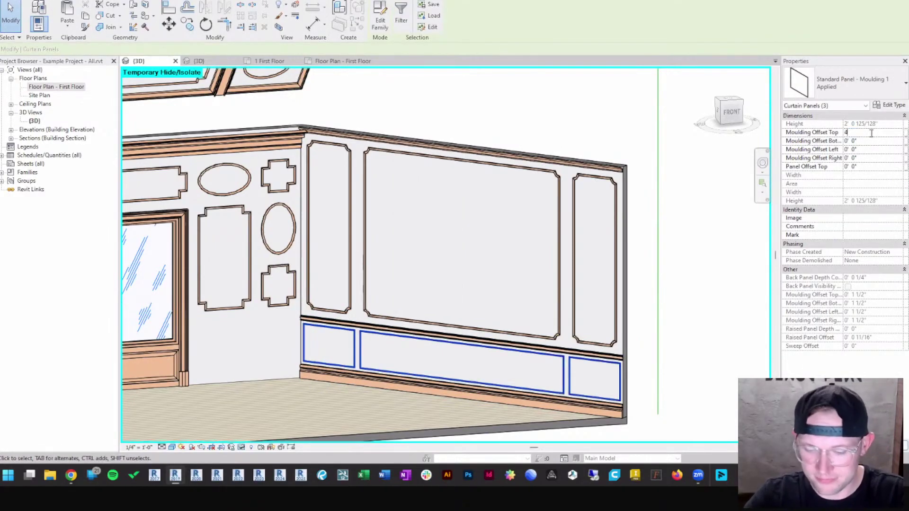
click(871, 141)
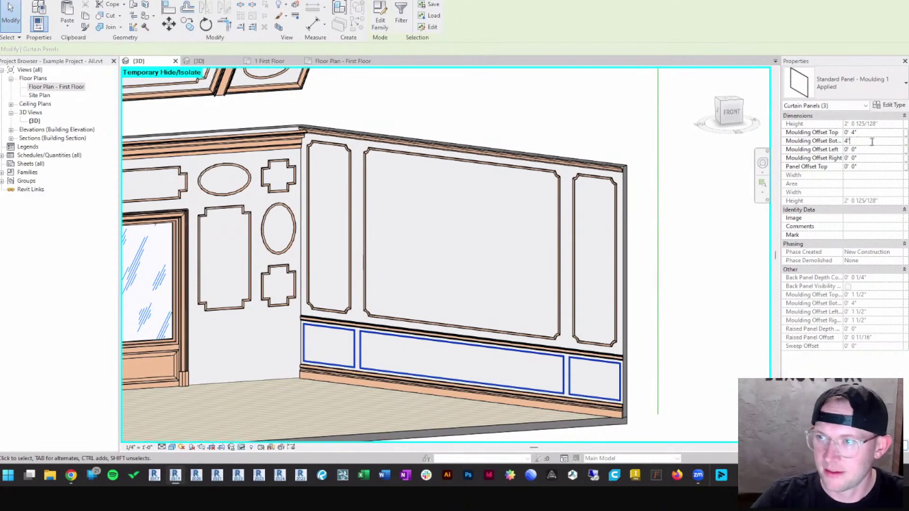
click(870, 149)
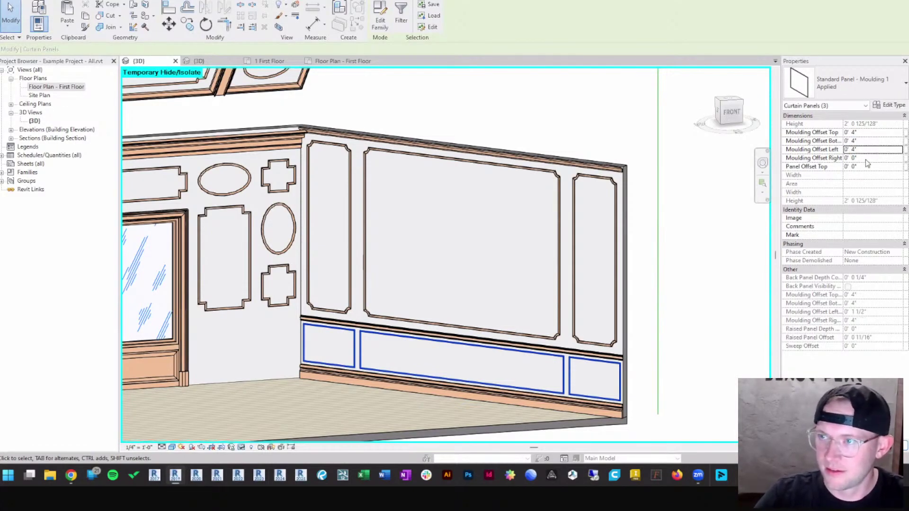
click(866, 159)
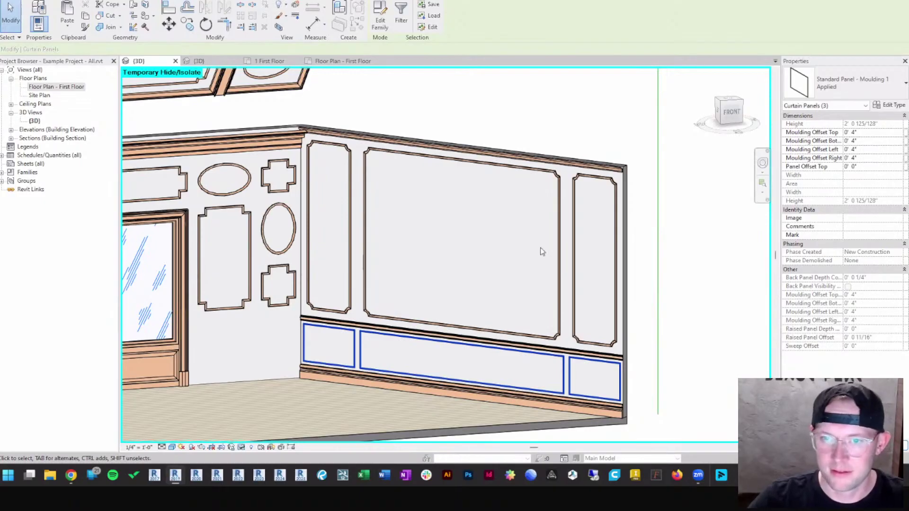
click(655, 357)
Divide the long lower middle panel into four equal panels with one-segment vertical curtain grid lines placed at midpoints.
middle_drag(664, 327, 671, 308)
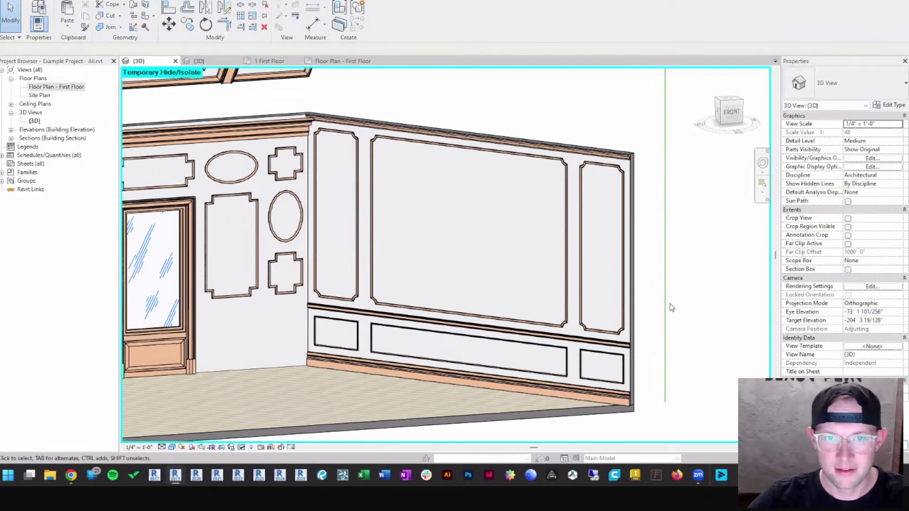
scroll(550, 237, down, 2)
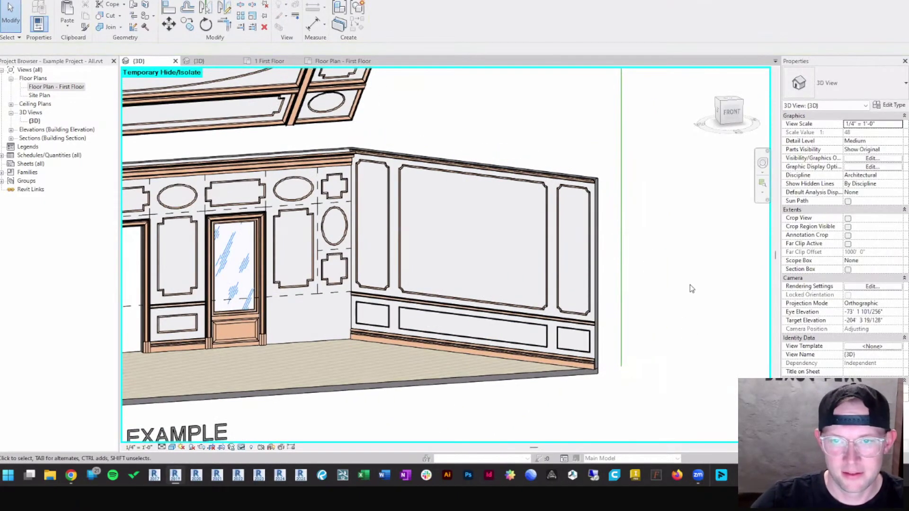
middle_drag(672, 281, 641, 293)
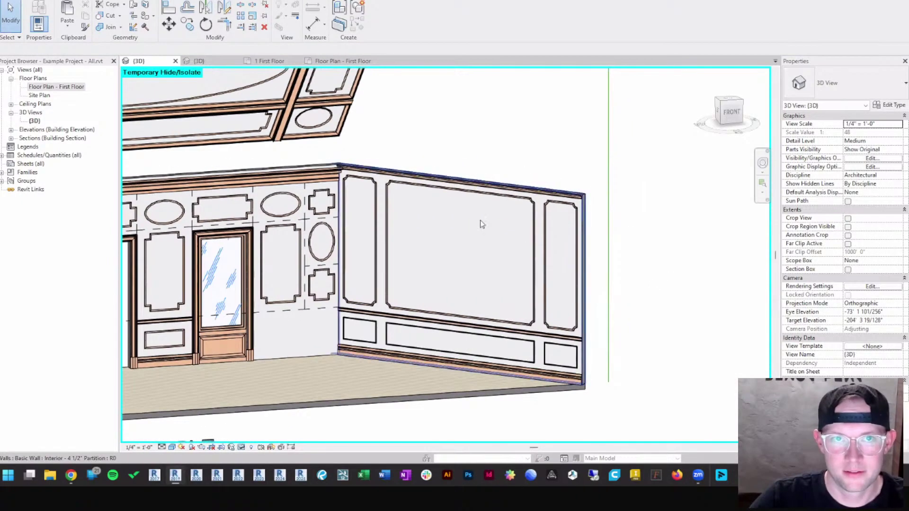
click(68, 3)
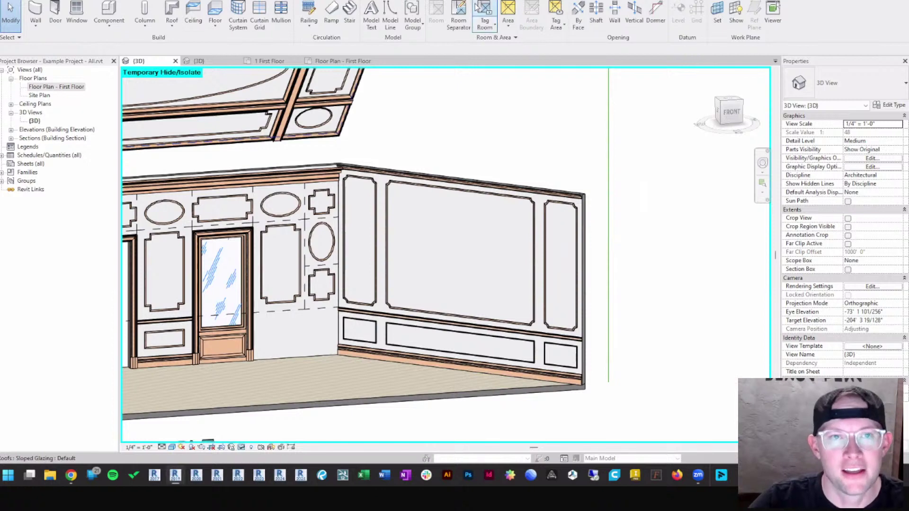
click(261, 14)
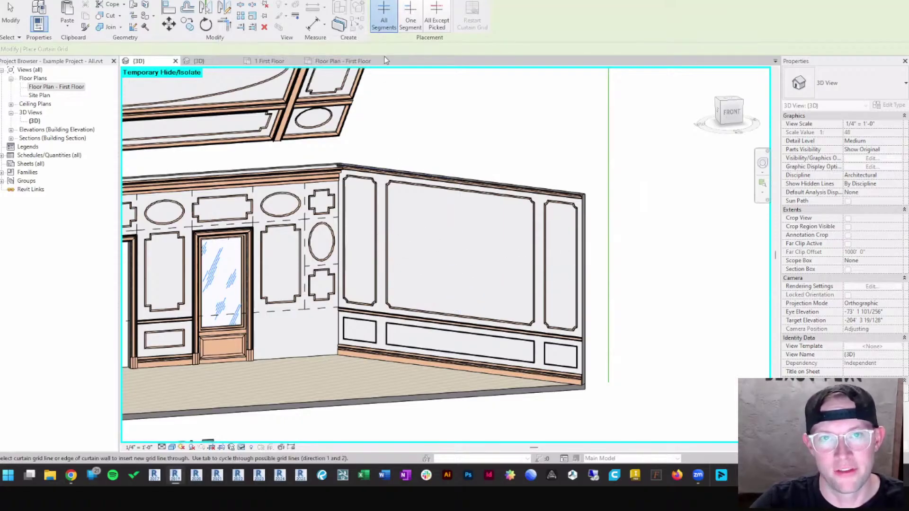
click(413, 19)
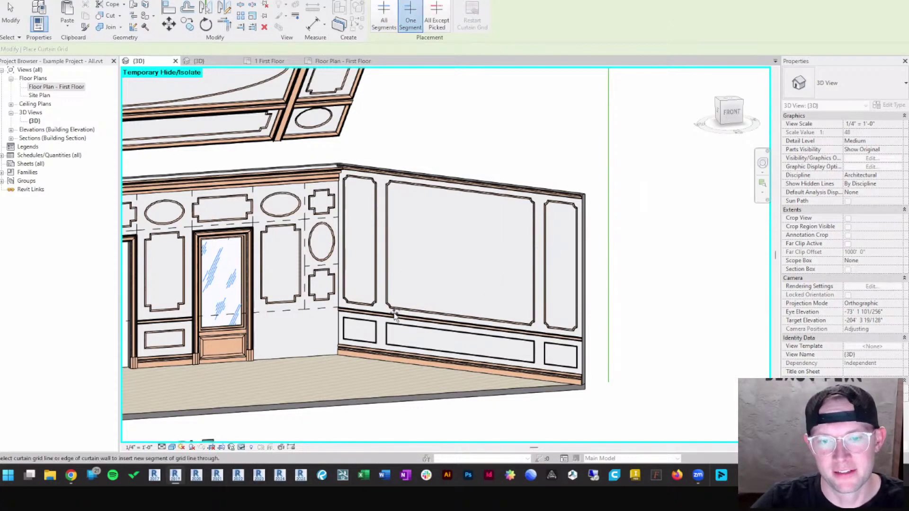
scroll(401, 330, up, 3)
scroll(410, 321, down, 3)
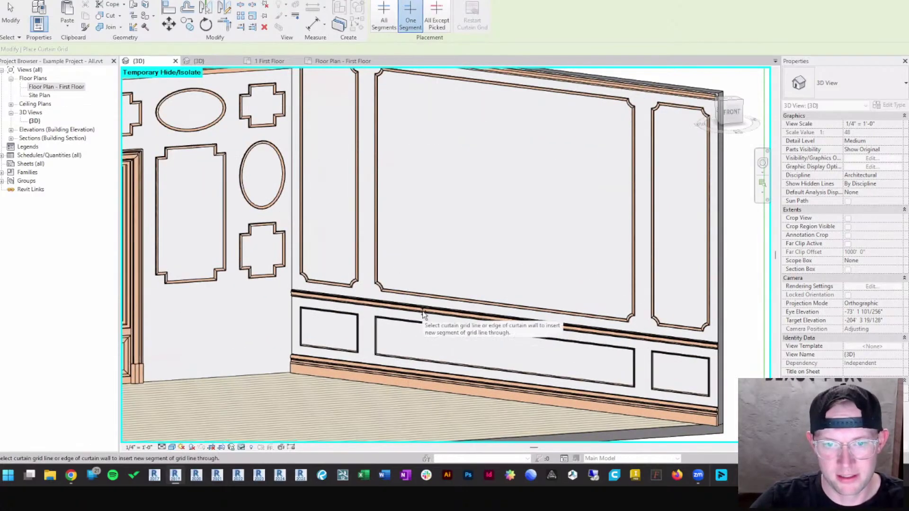
scroll(419, 290, down, 2)
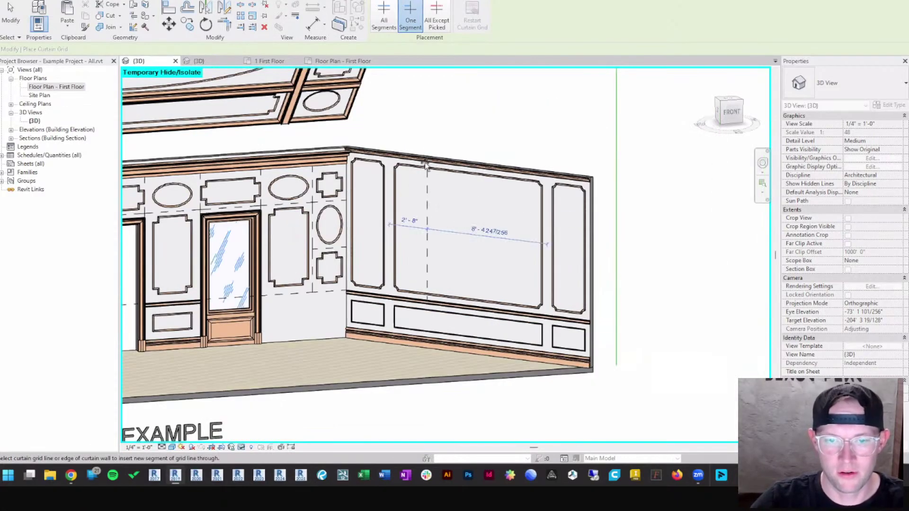
scroll(414, 318, up, 2)
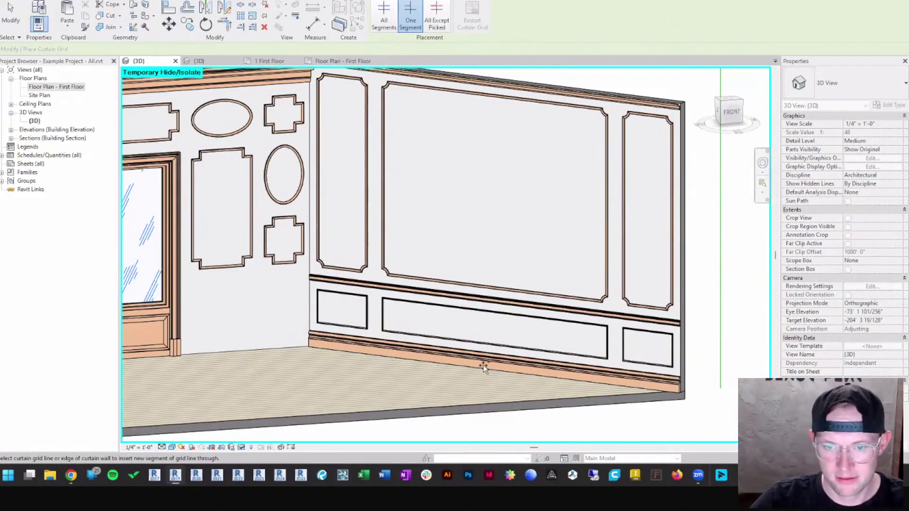
click(493, 342)
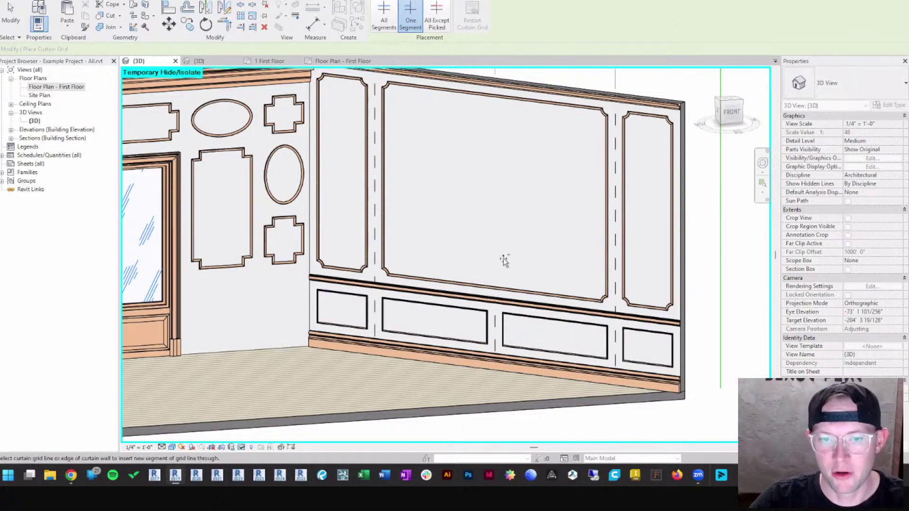
middle_drag(503, 257, 433, 275)
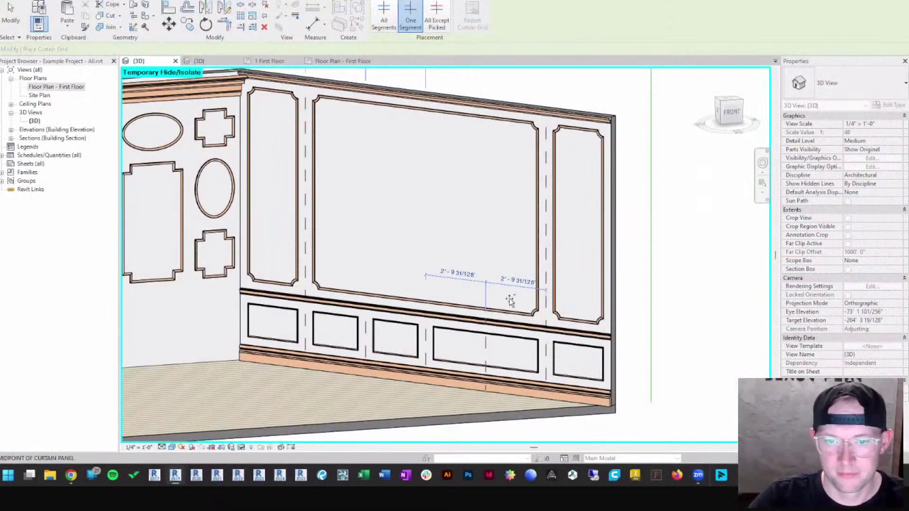
key(Escape)
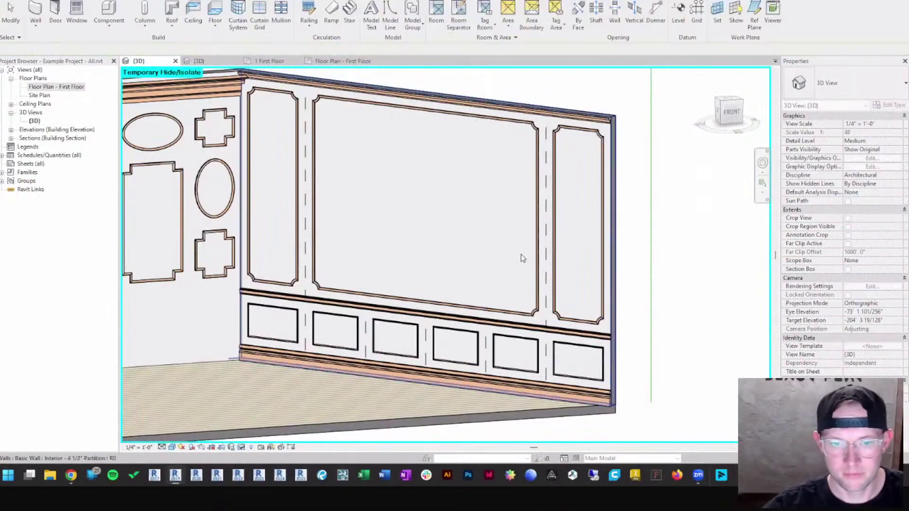
scroll(517, 260, down, 2)
middle_drag(422, 259, 434, 260)
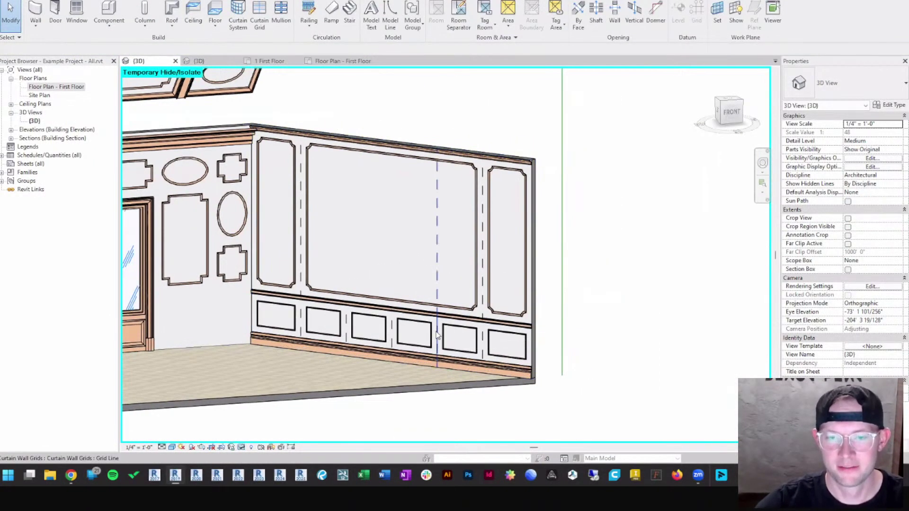
middle_drag(429, 277, 440, 276)
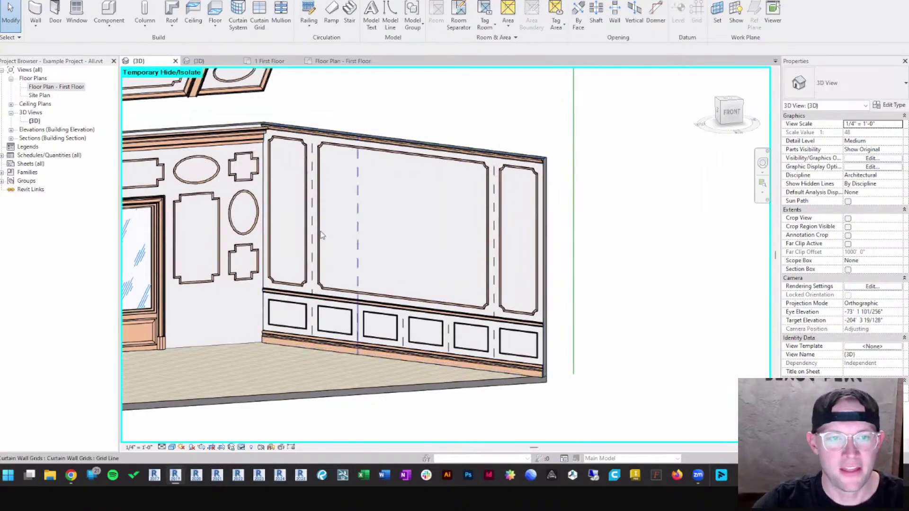
middle_drag(321, 236, 340, 239)
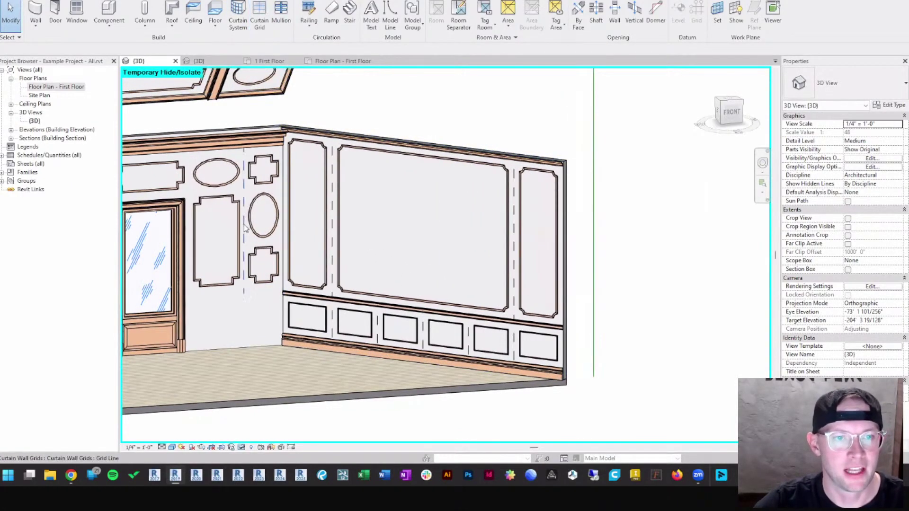
middle_drag(229, 213, 333, 211)
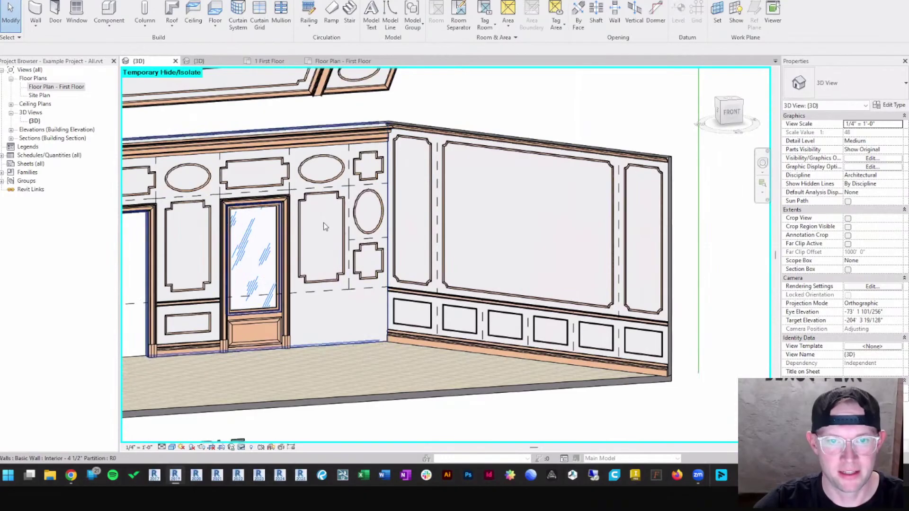
middle_drag(454, 217, 396, 217)
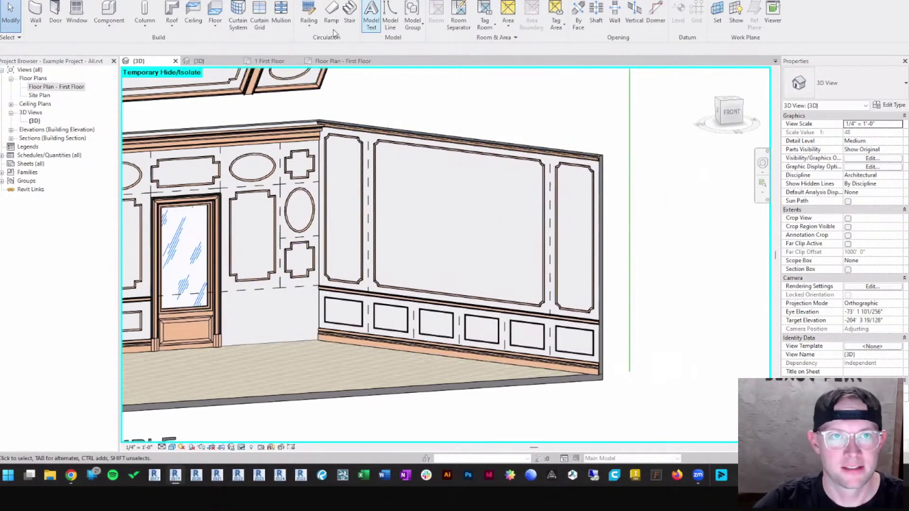
click(281, 14)
scroll(344, 195, up, 1)
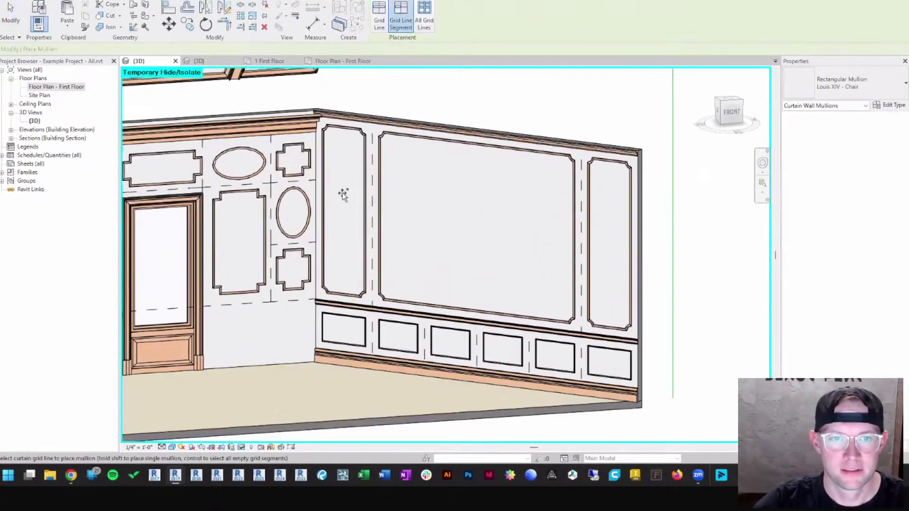
scroll(344, 194, up, 1)
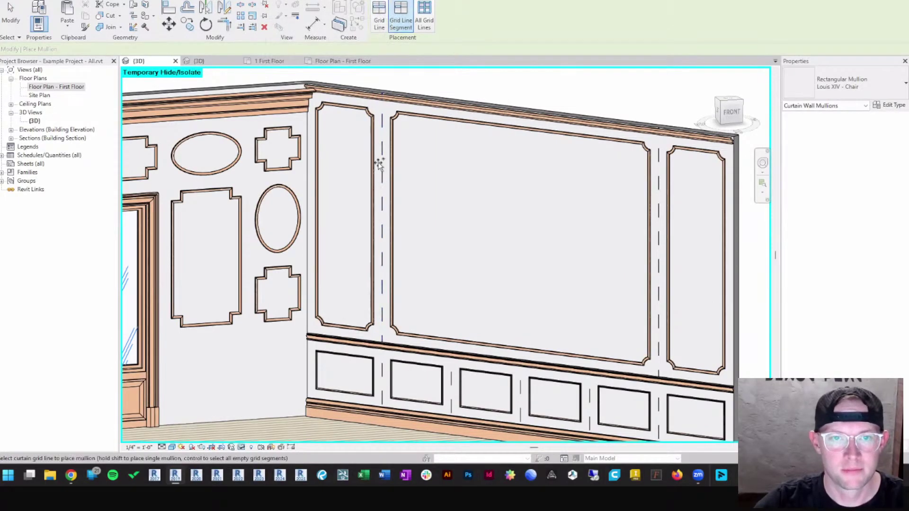
key(Escape)
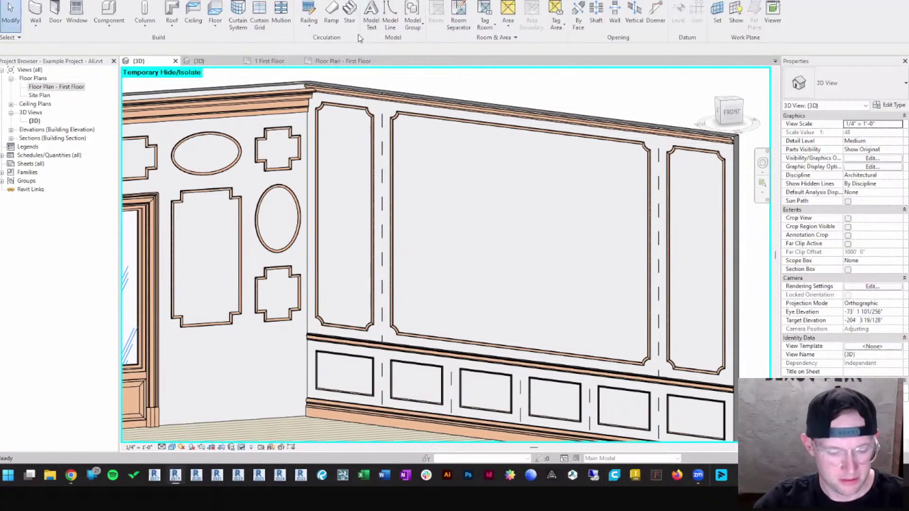
Split the narrow upper panel beside the inner corner at mid-height with a one-segment horizontal curtain grid line.
click(259, 17)
click(410, 20)
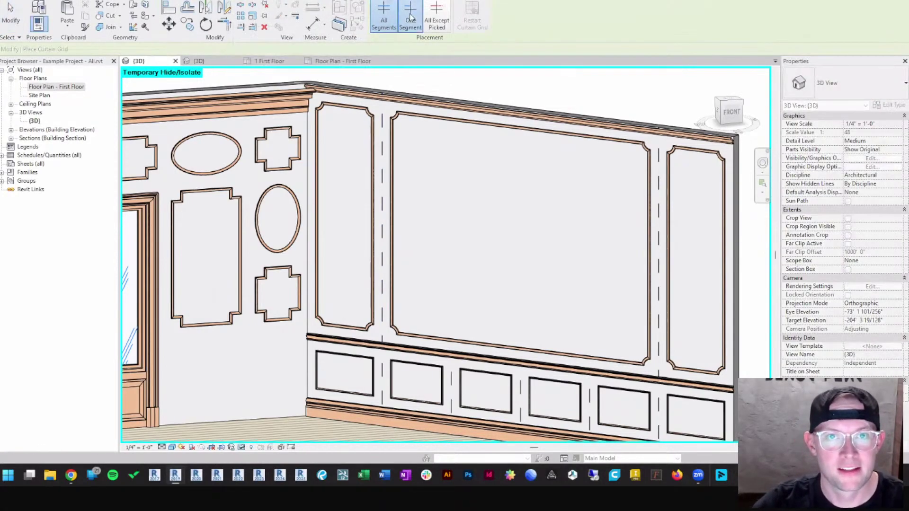
click(382, 217)
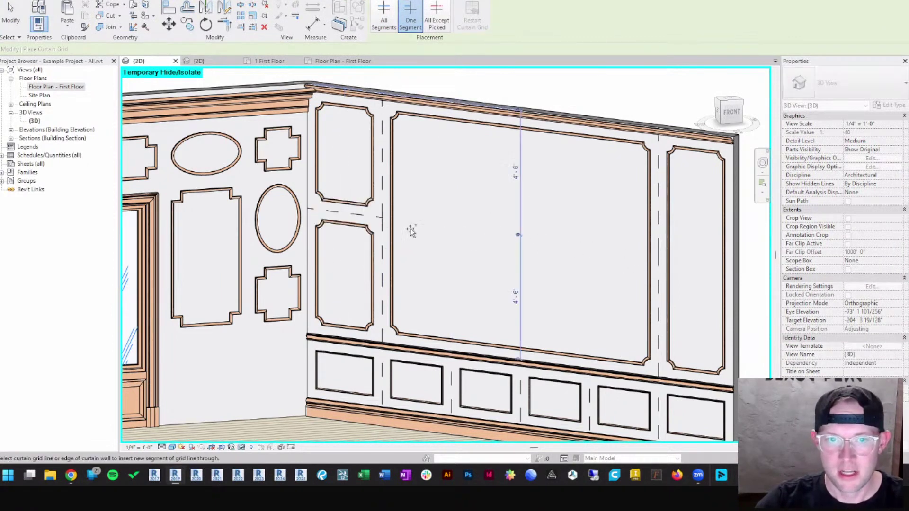
key(Escape)
key(Escape)
Add the matching segment of that horizontal curtain grid line across the narrow upper panel at the wall's outer end.
scroll(436, 228, down, 3)
middle_drag(437, 228, 379, 217)
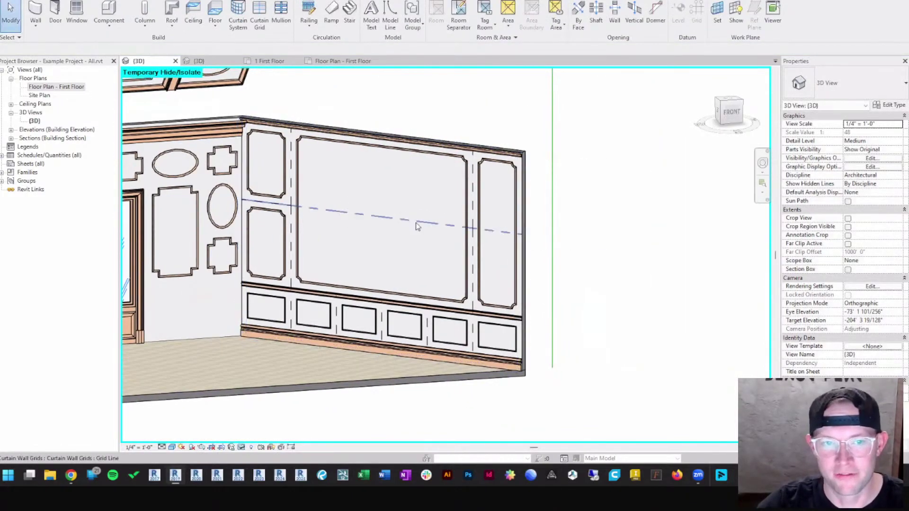
click(260, 203)
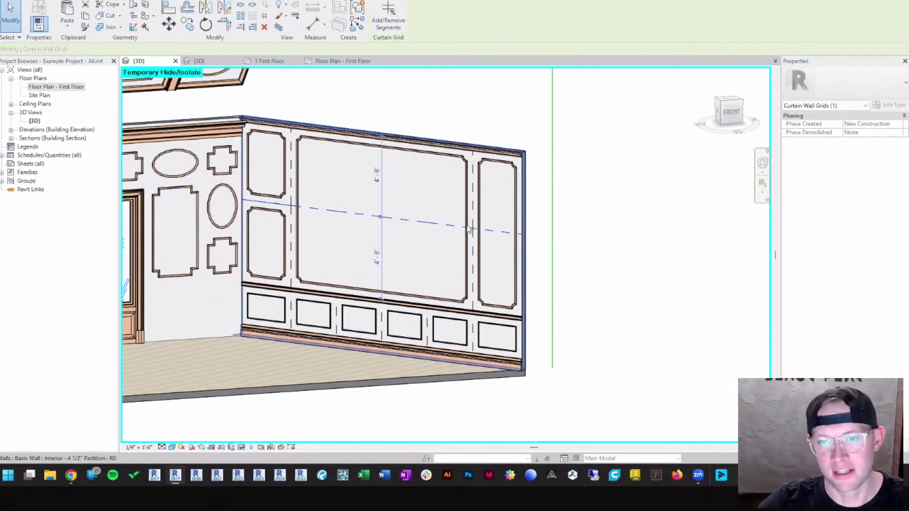
key(Escape)
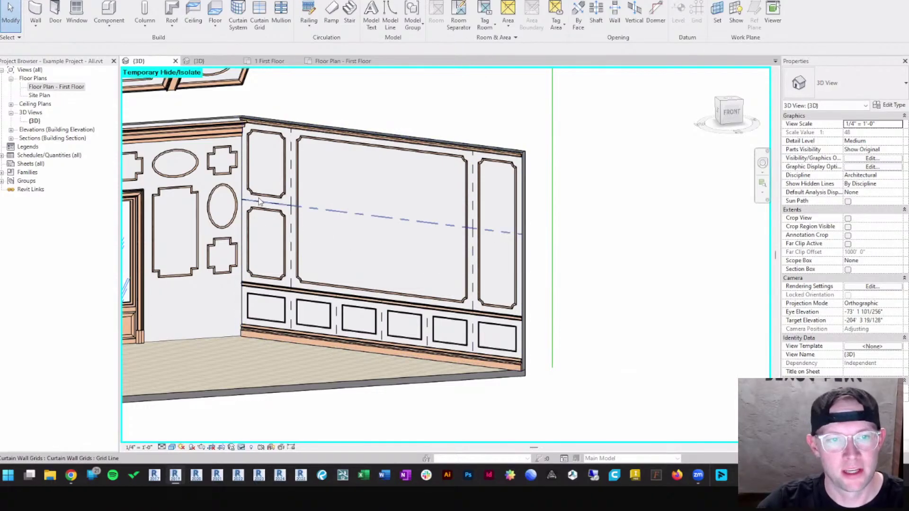
click(259, 203)
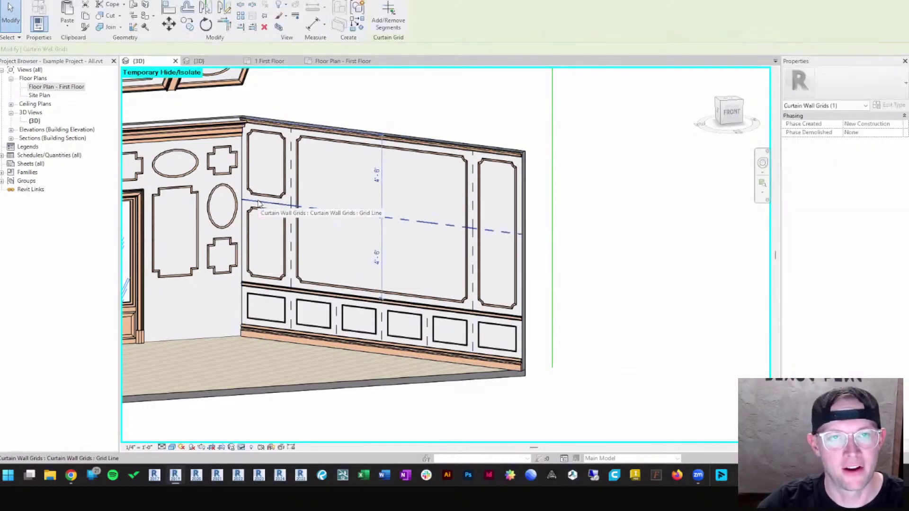
click(389, 21)
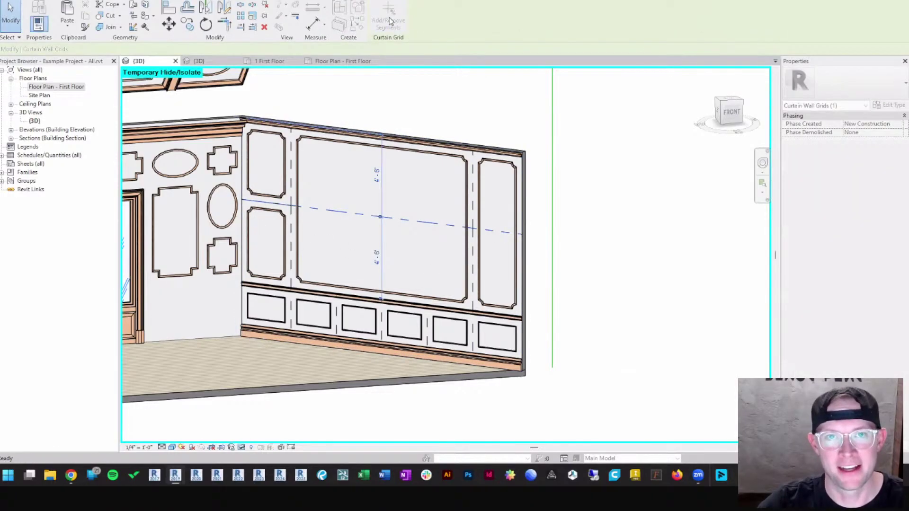
click(505, 236)
key(Escape)
key(Escape)
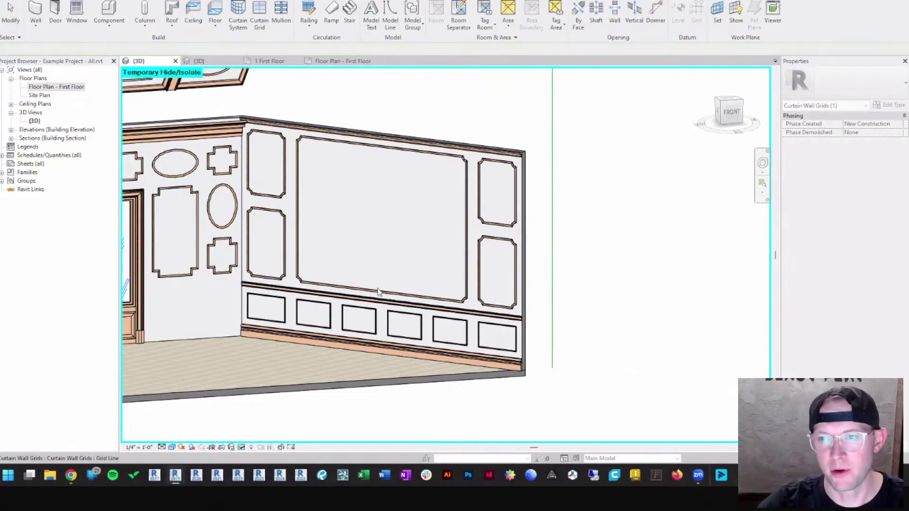
Change the lower panel of each newly split pair to the Standard Panel - Moulding 2 type Applied - Elliptical.
shift+middle_drag(371, 270, 431, 231)
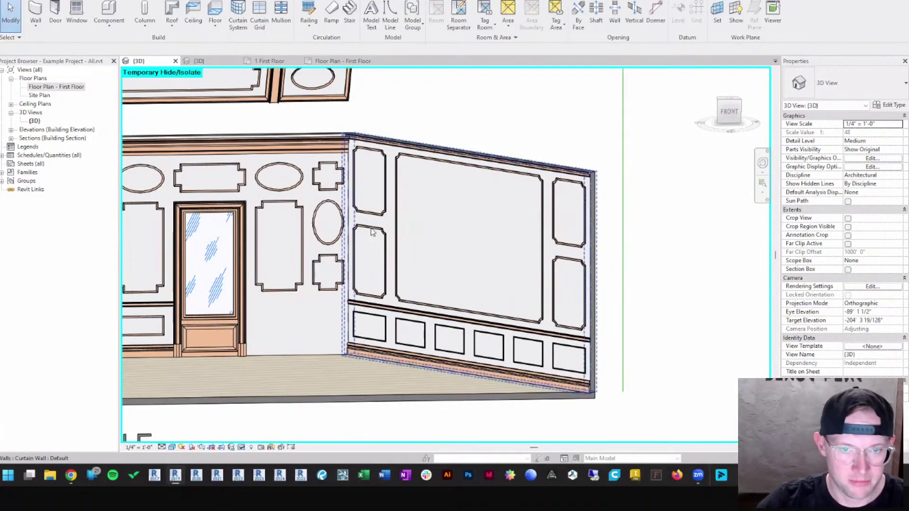
scroll(378, 215, up, 3)
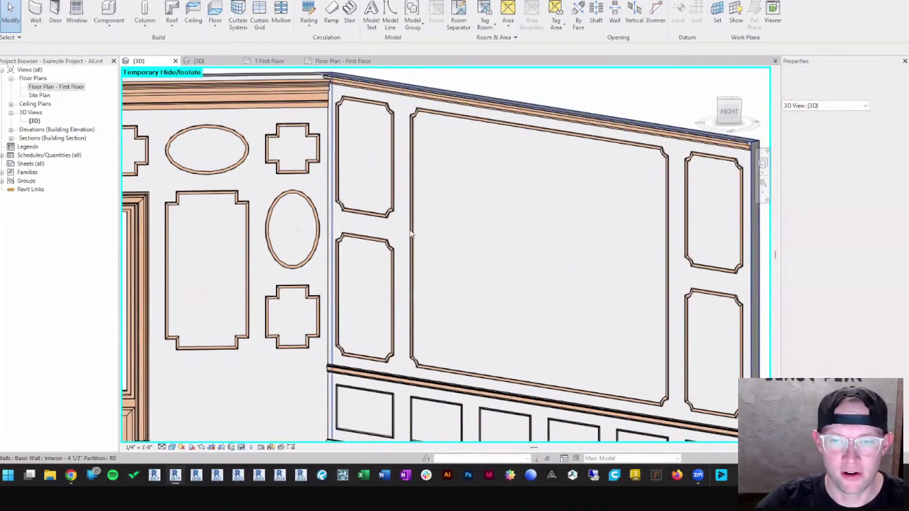
middle_drag(416, 263, 379, 228)
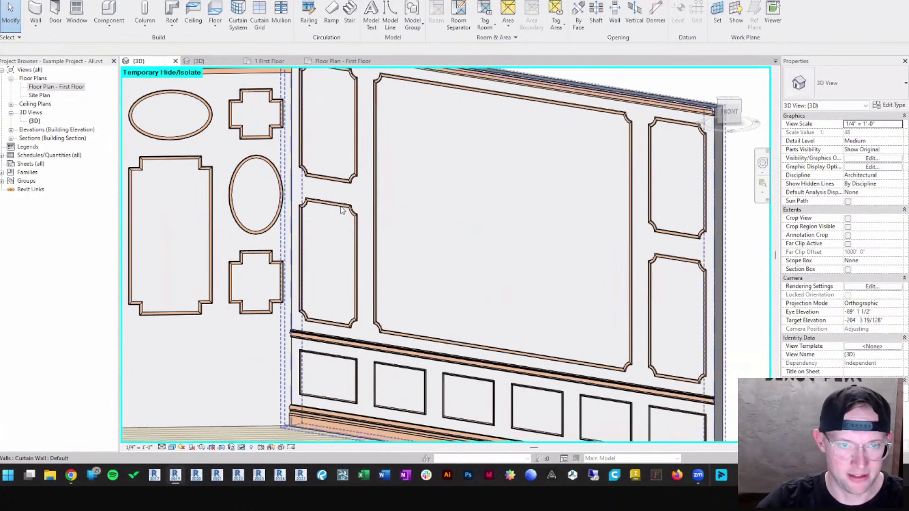
click(342, 209)
middle_drag(685, 270, 528, 251)
click(528, 250)
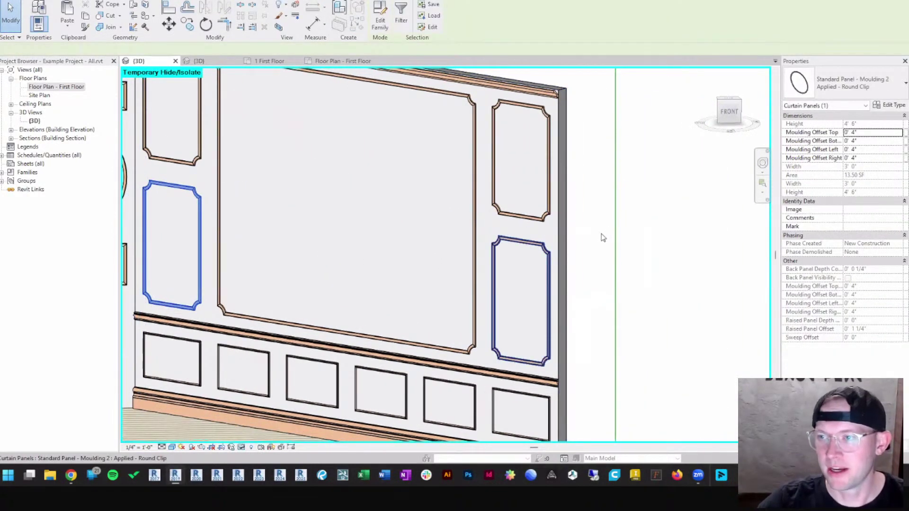
click(846, 82)
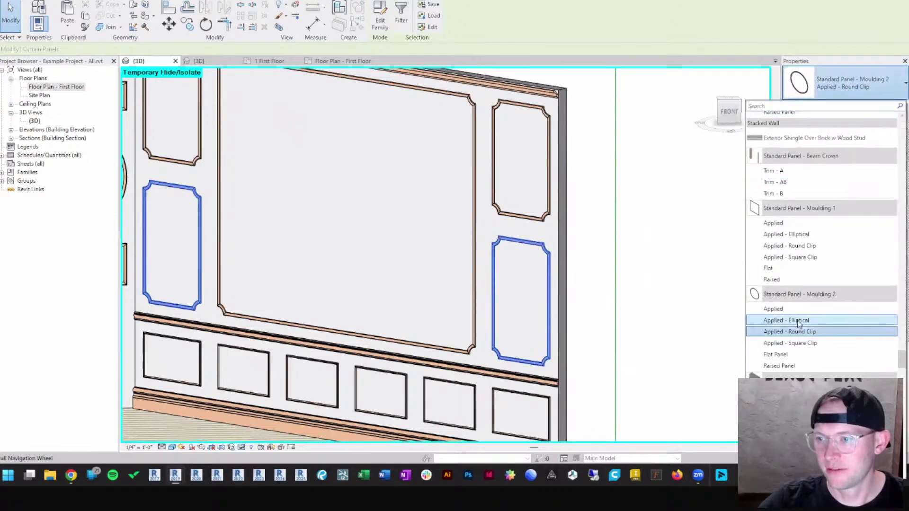
click(588, 302)
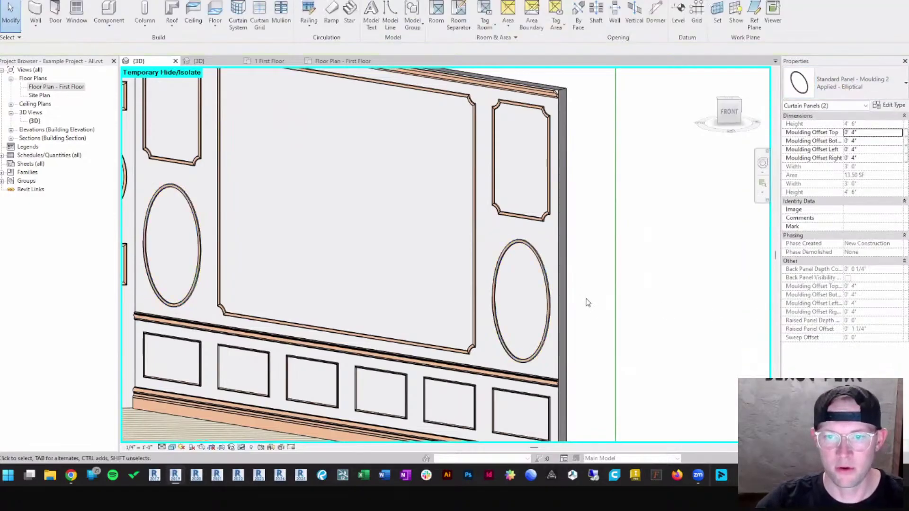
Review the panelled wall within the example room and examine the sample trim curtain walls with applied and raised panels.
scroll(588, 302, down, 2)
middle_drag(564, 270, 529, 271)
shift+middle_drag(429, 283, 446, 270)
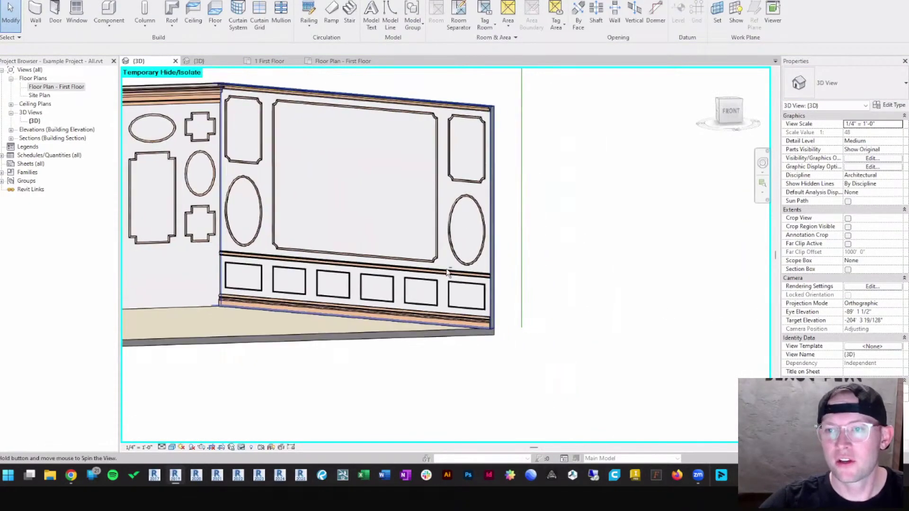
middle_drag(392, 235, 464, 269)
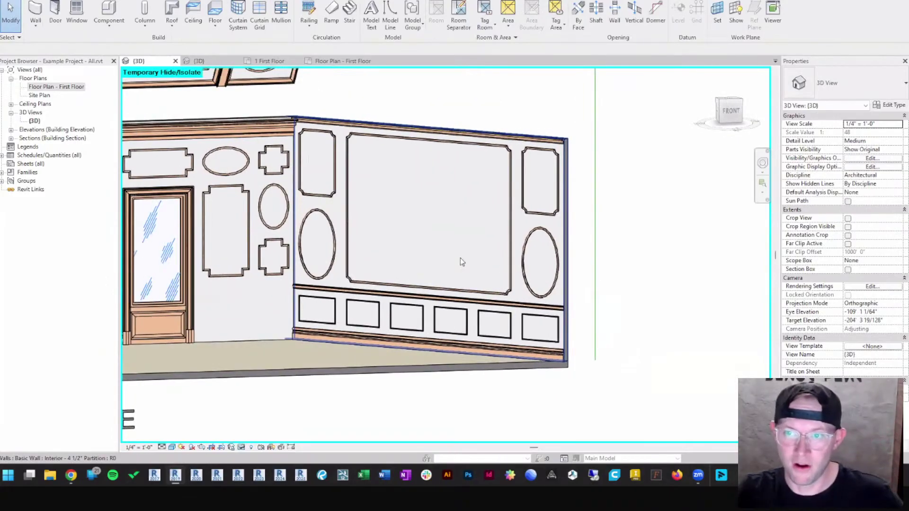
scroll(461, 251, down, 5)
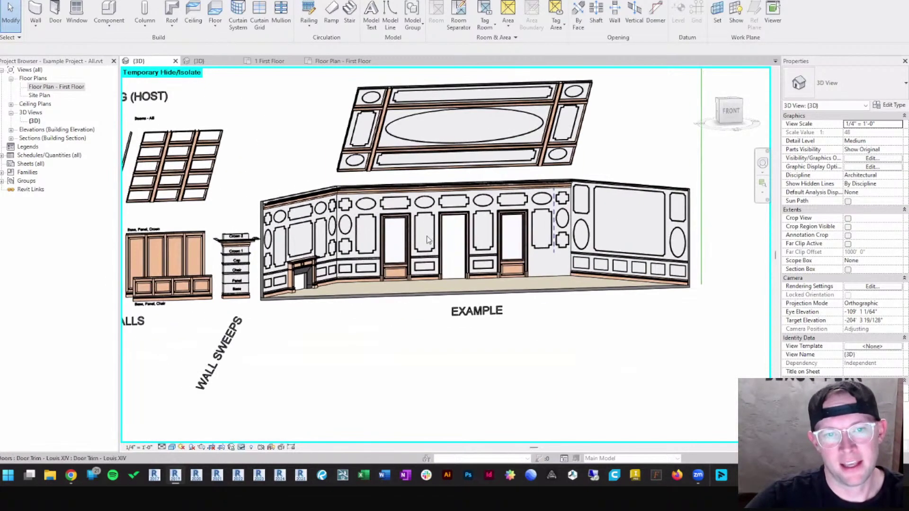
scroll(393, 226, down, 2)
middle_drag(236, 262, 339, 254)
scroll(313, 253, up, 7)
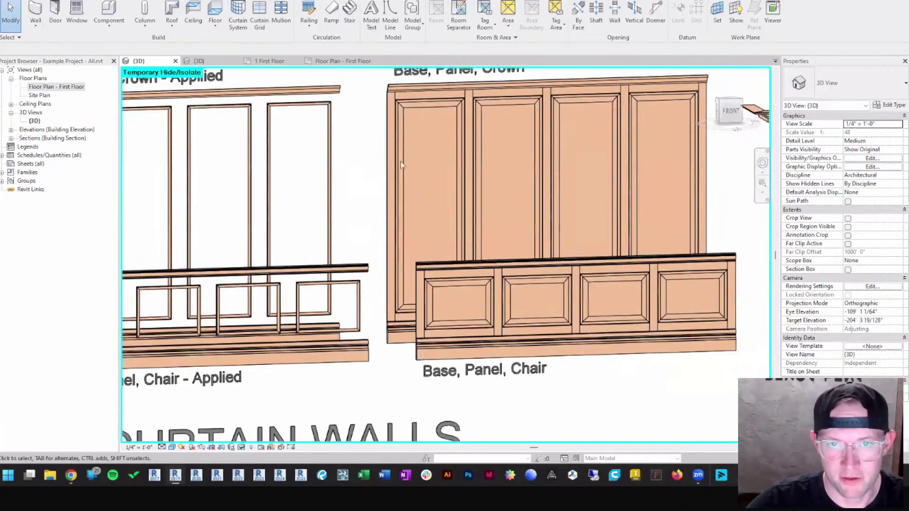
scroll(428, 98, up, 4)
scroll(313, 163, down, 7)
middle_drag(250, 179, 420, 181)
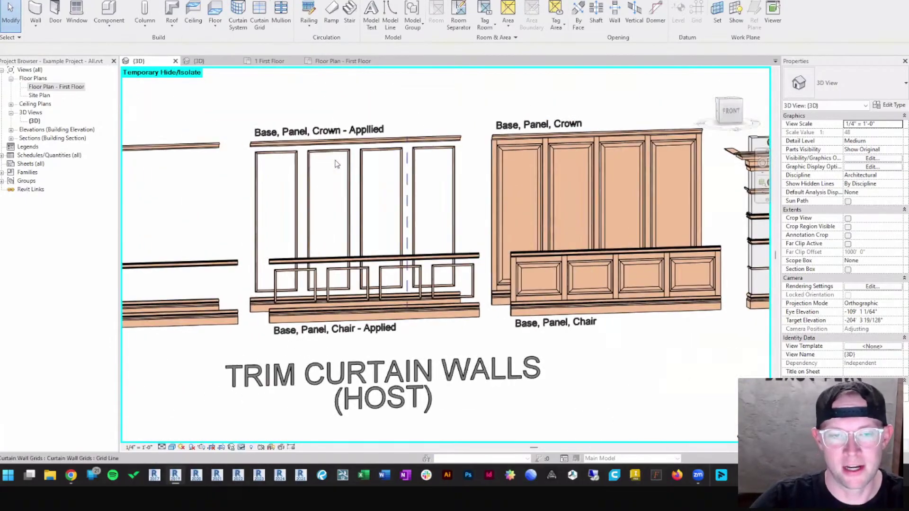
scroll(327, 156, up, 3)
scroll(321, 152, down, 1)
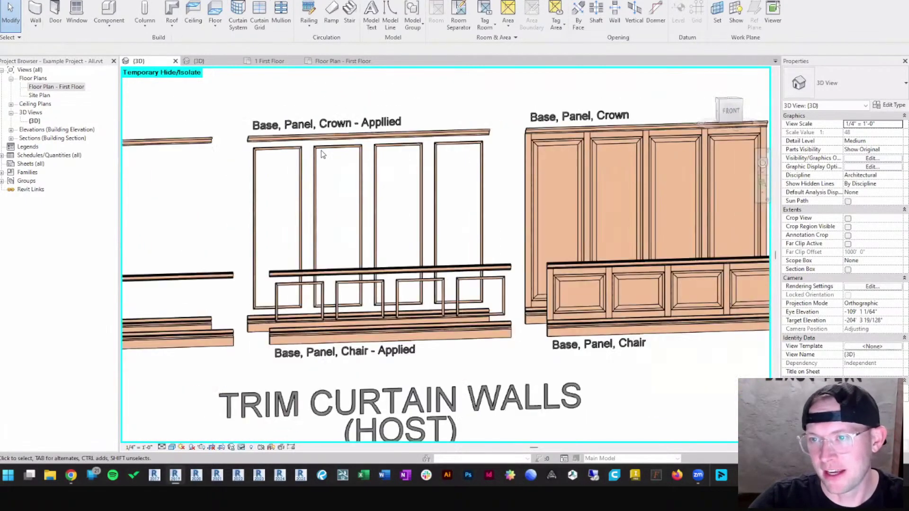
Return to the example room and inspect the moulding layout on the angled wall.
scroll(321, 149, down, 2)
middle_drag(534, 195, 316, 195)
scroll(316, 196, down, 2)
middle_drag(708, 185, 353, 233)
middle_drag(544, 214, 517, 230)
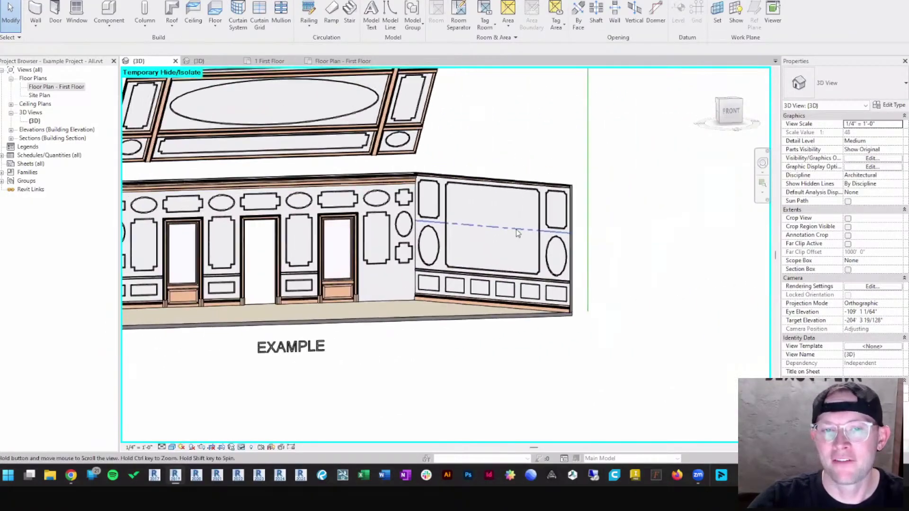
scroll(497, 230, up, 5)
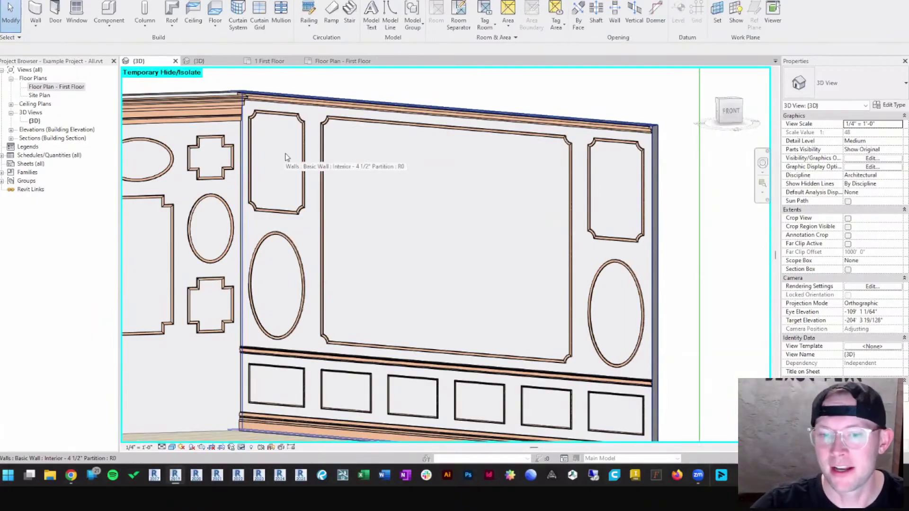
scroll(413, 198, down, 4)
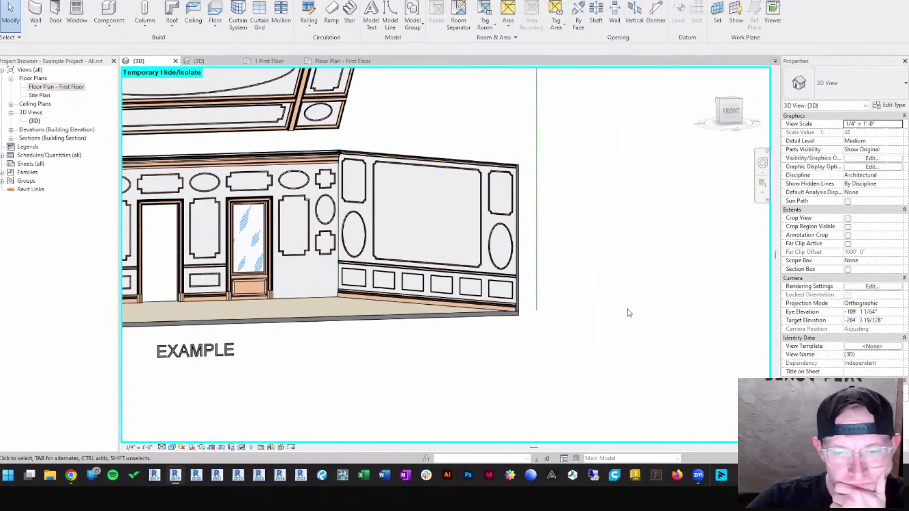
middle_drag(606, 308, 613, 299)
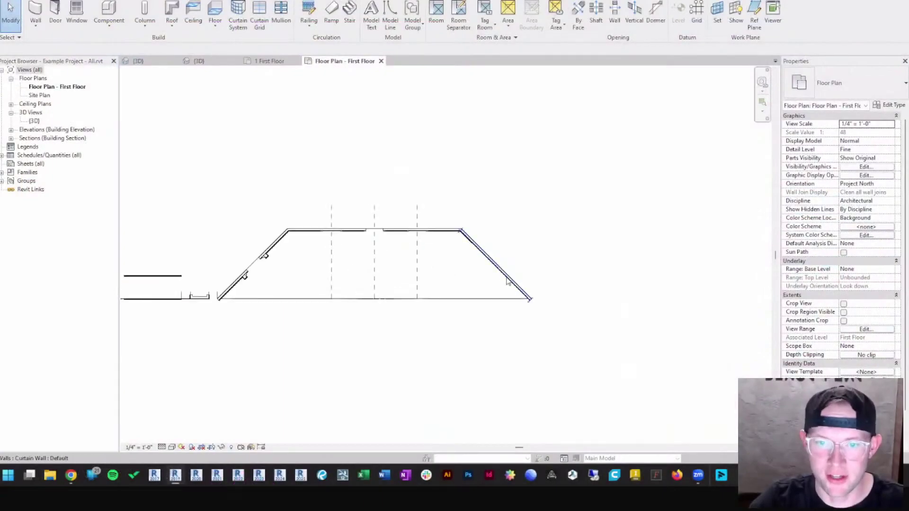
Draw a building section at 45° through the angled trimmed wall in the first floor plan, perpendicular to the wall.
scroll(507, 280, up, 5)
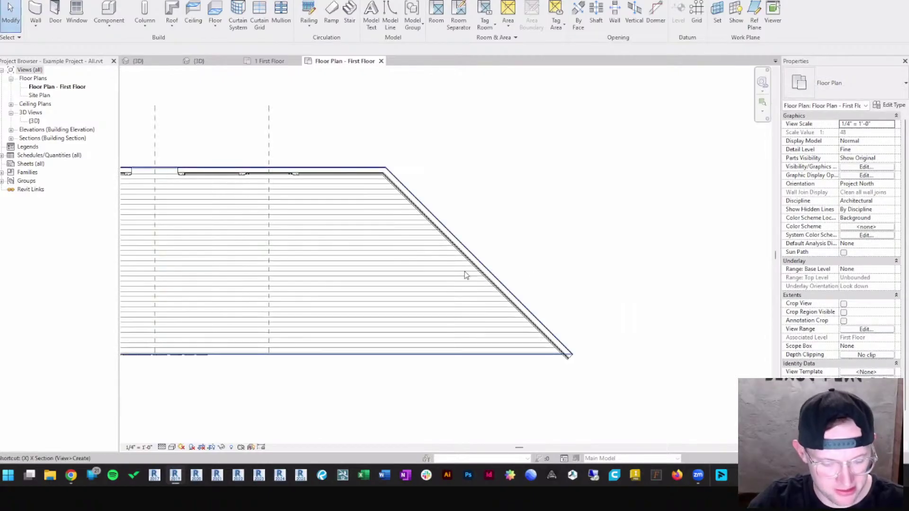
key(x)
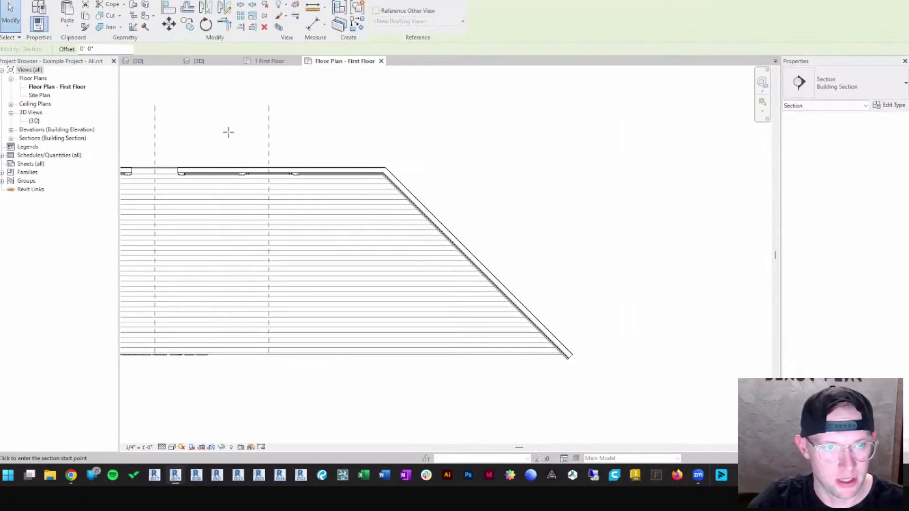
click(232, 121)
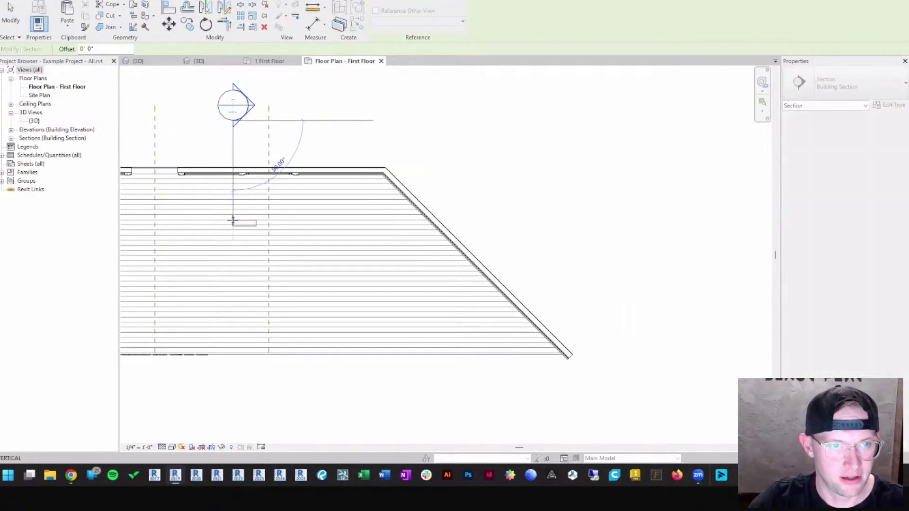
key(Escape)
scroll(235, 215, down, 4)
middle_drag(263, 226, 698, 257)
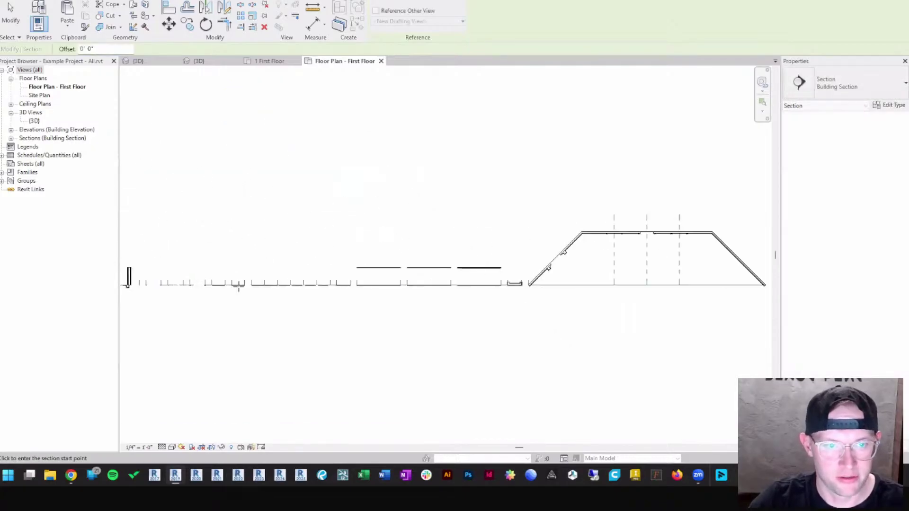
middle_drag(234, 286, 647, 296)
scroll(369, 182, up, 6)
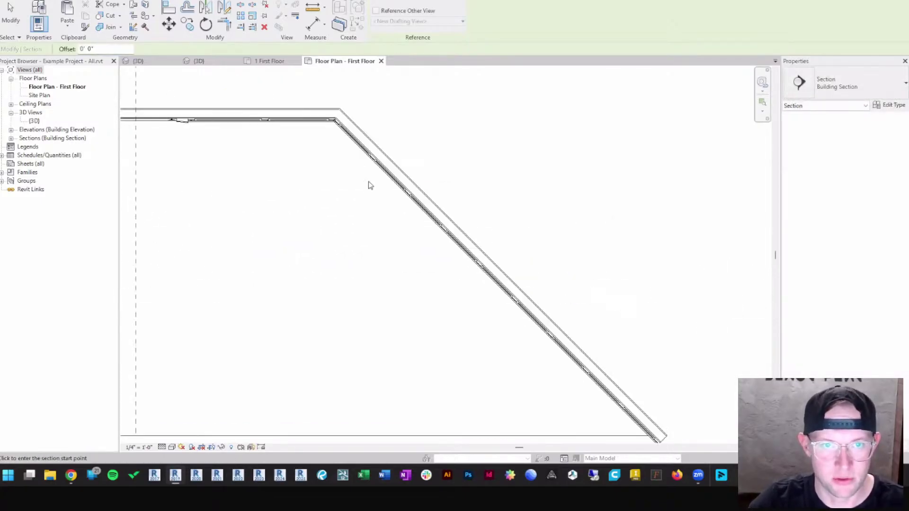
click(370, 228)
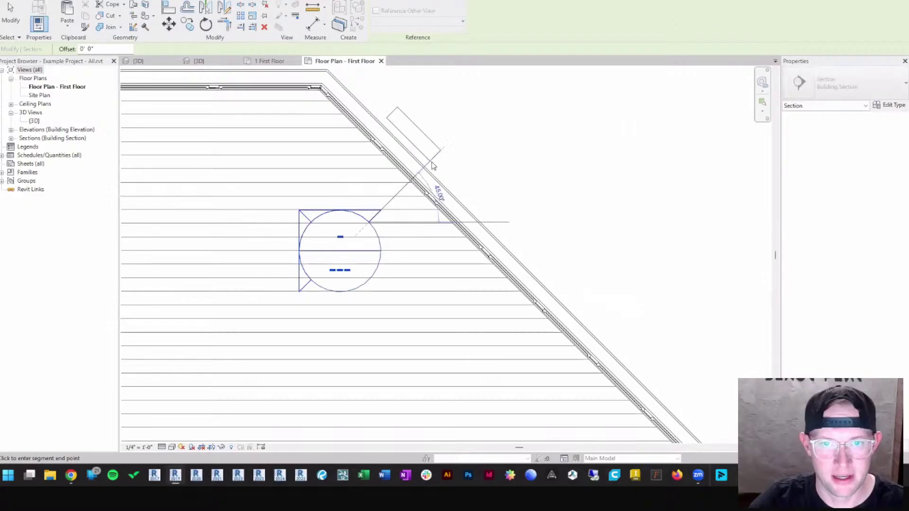
click(452, 137)
key(Escape)
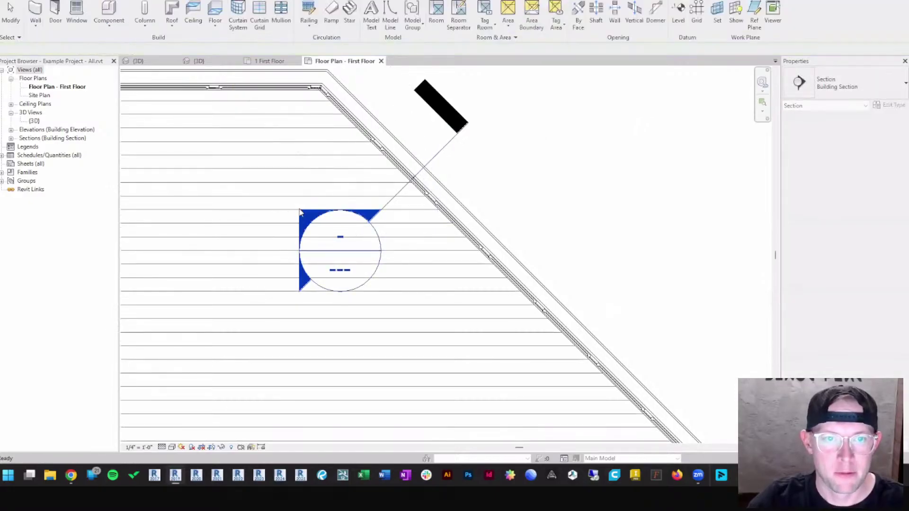
Open the new section's view to examine the wall trim profile and check the view's far clipping options.
double_click(300, 210)
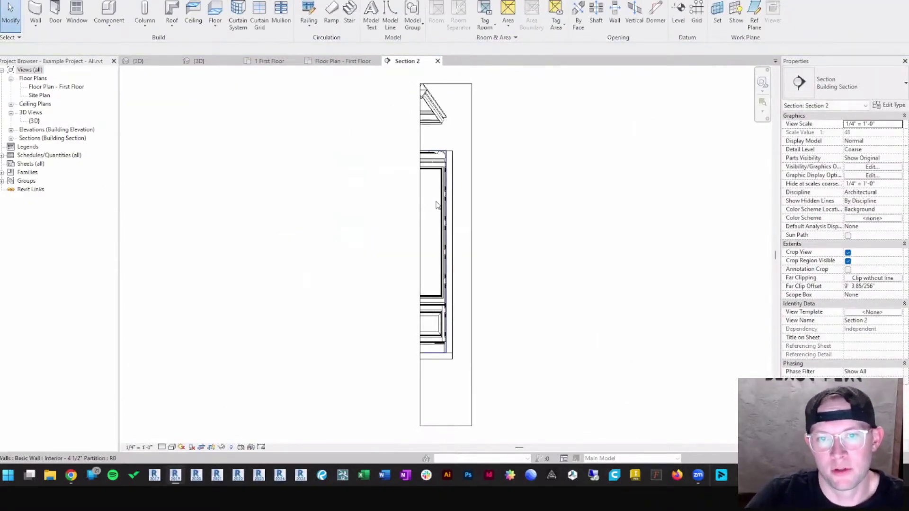
scroll(477, 138, up, 5)
scroll(430, 191, down, 3)
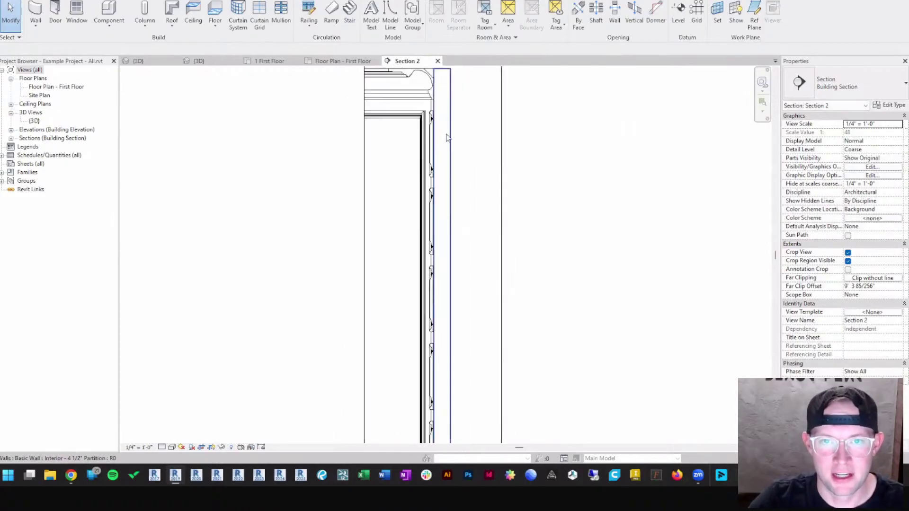
middle_drag(449, 202, 454, 193)
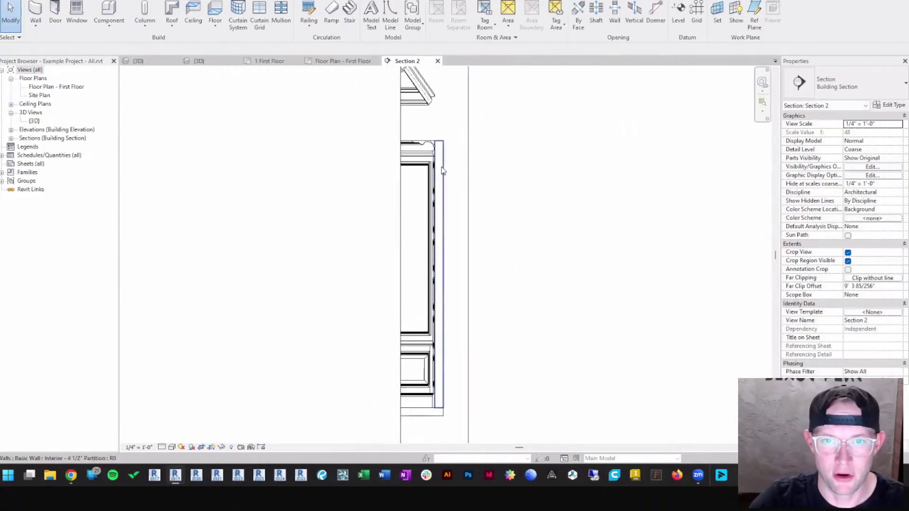
click(881, 280)
click(506, 157)
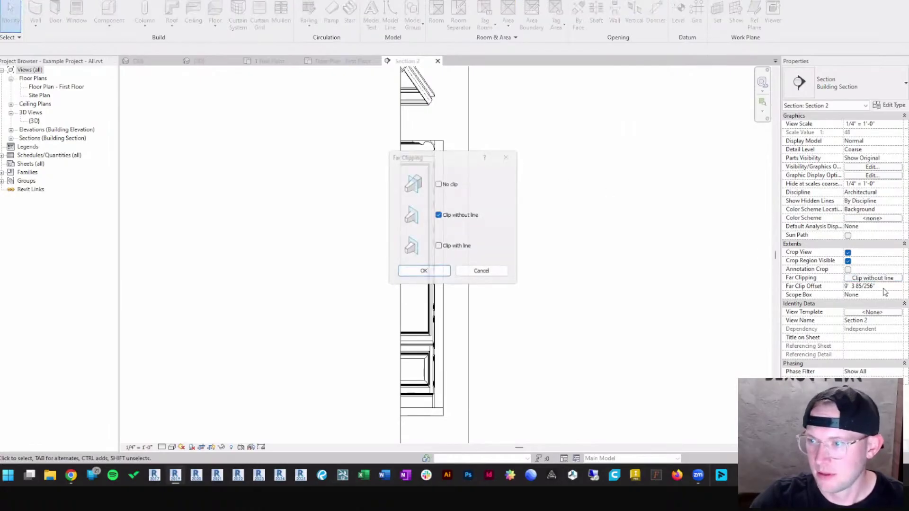
Set the section's far clip offset to 1 inch and examine the trimmed wall's cut profile from base to crown.
click(884, 287)
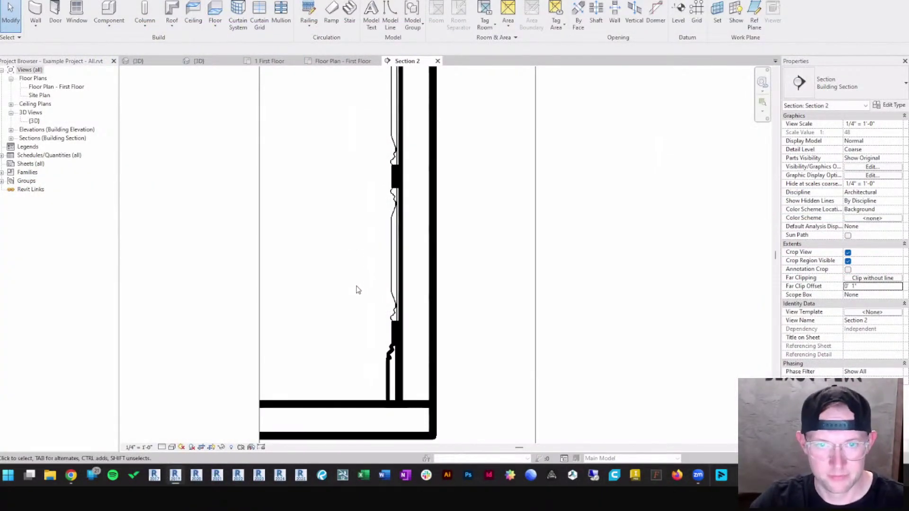
scroll(392, 238, down, 1)
scroll(393, 236, down, 1)
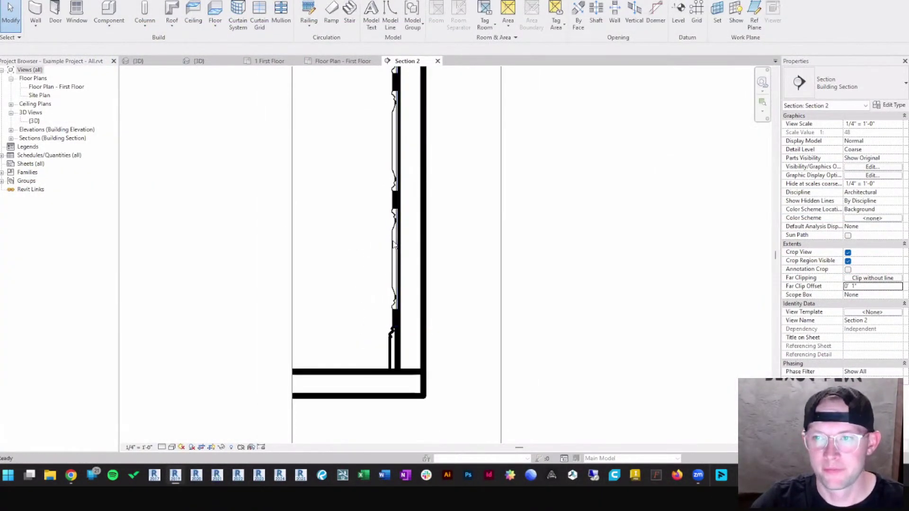
scroll(378, 220, up, 4)
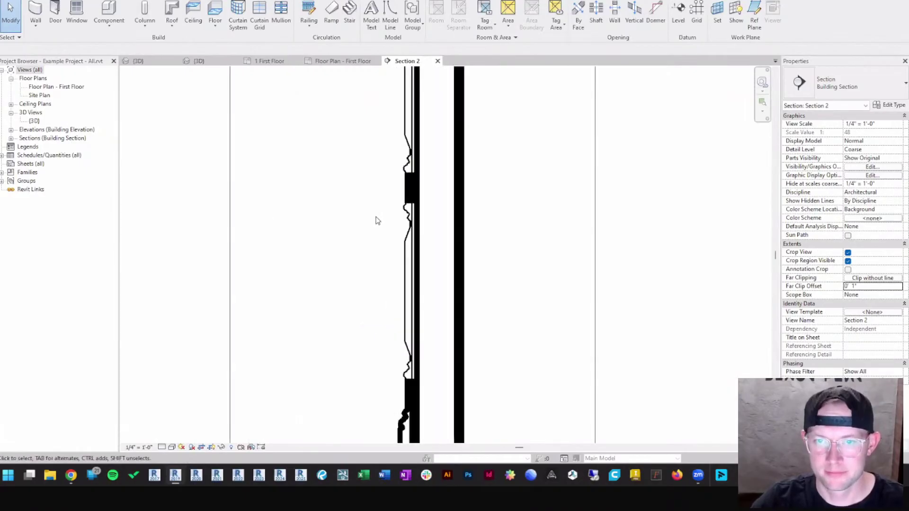
scroll(378, 221, down, 4)
middle_drag(378, 221, 382, 233)
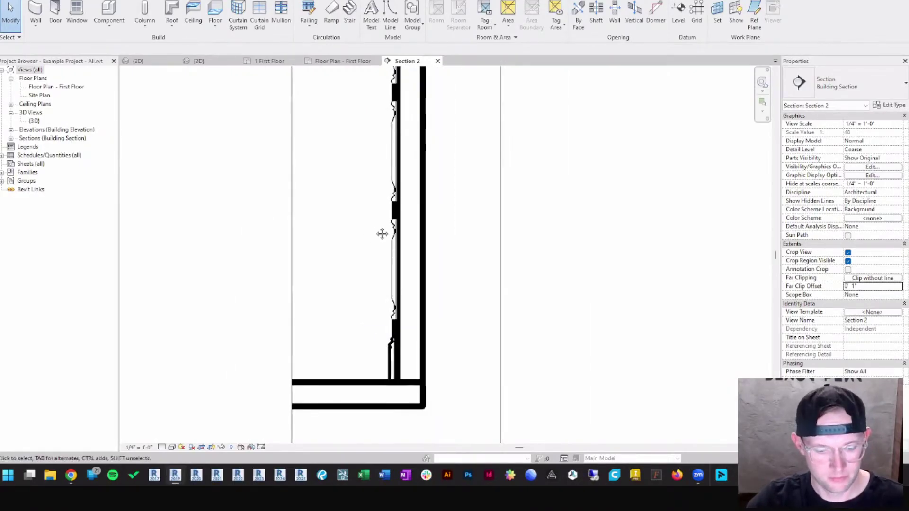
scroll(380, 233, down, 3)
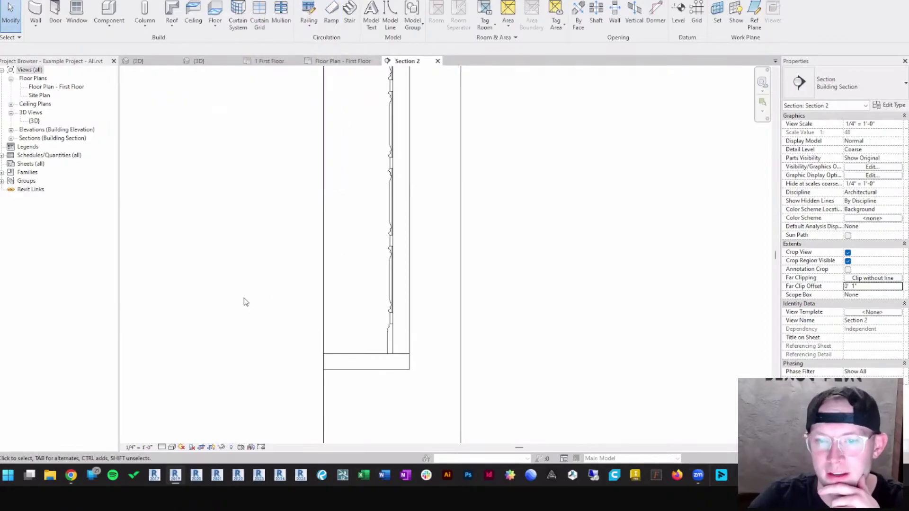
scroll(243, 297, down, 2)
middle_drag(290, 239, 306, 322)
scroll(306, 322, down, 2)
middle_drag(340, 251, 348, 277)
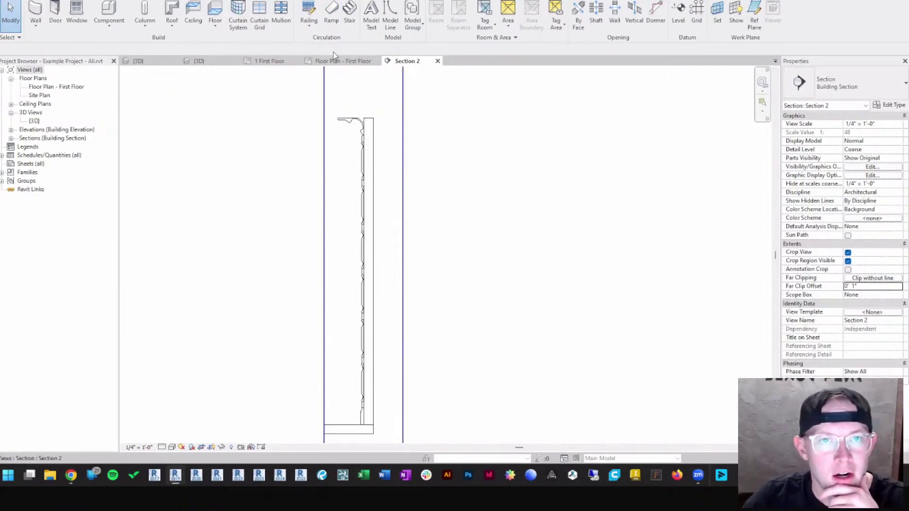
Delete the 45° section through the angled wall from the first floor plan, together with its view.
click(338, 62)
scroll(445, 151, up, 2)
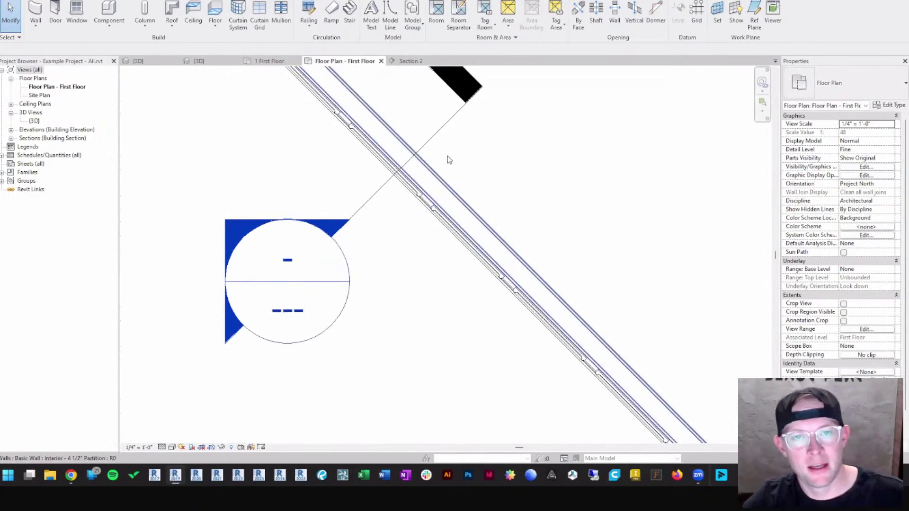
click(445, 129)
key(Delete)
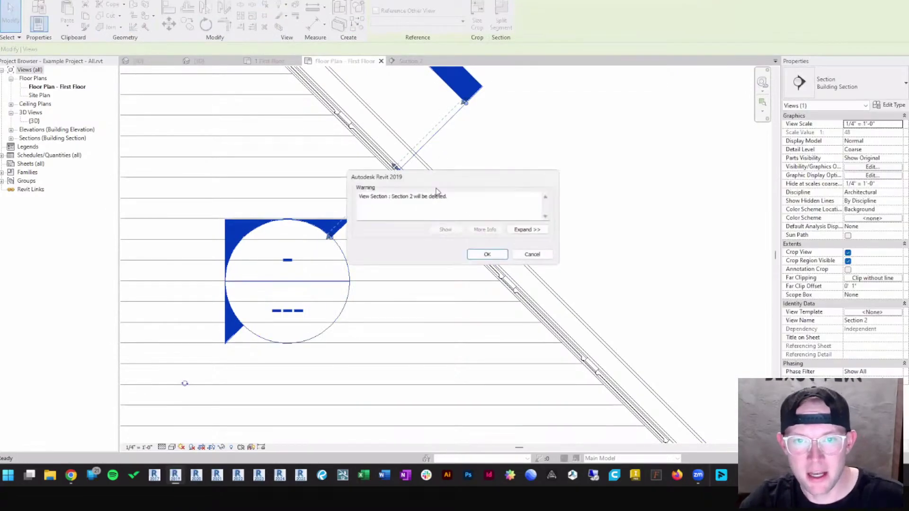
click(489, 255)
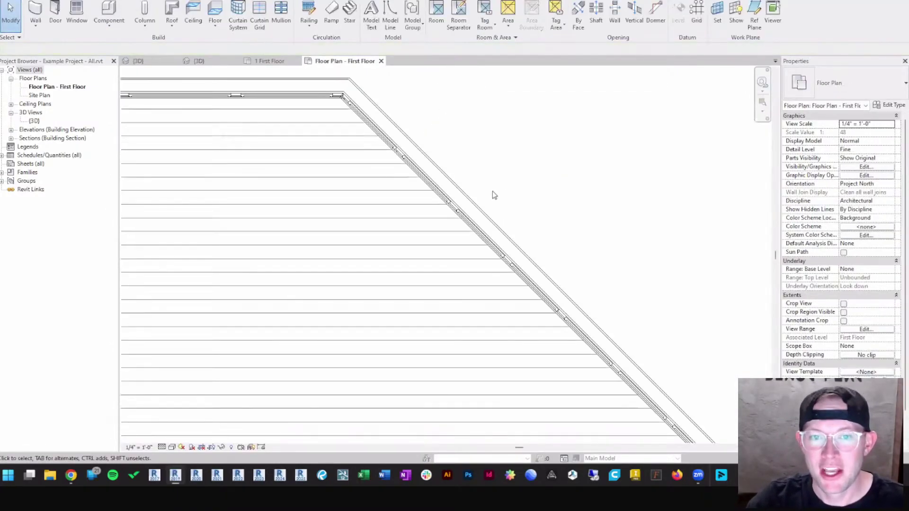
key(Tab)
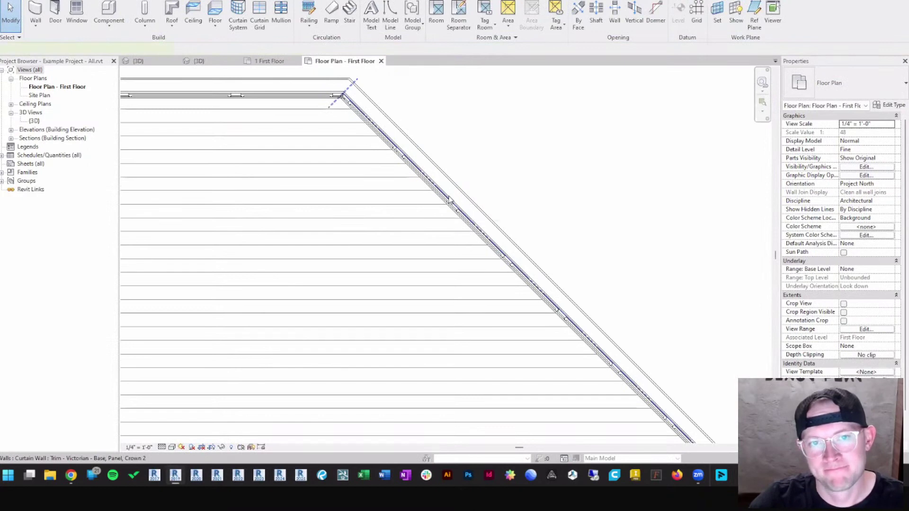
click(449, 199)
key(Escape)
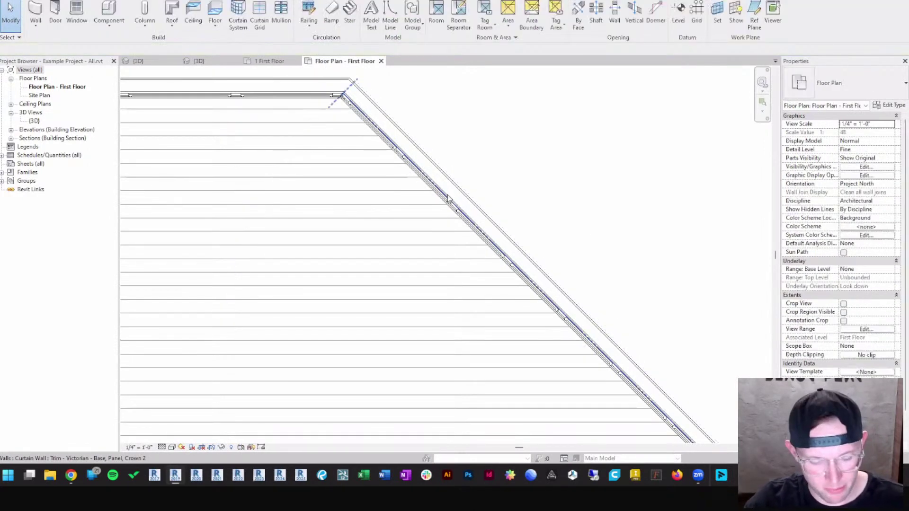
Hide the Curtain Panels, Curtain Systems and Curtain Wall Mullions categories in the first floor plan's visibility overrides.
key(v)
key(v)
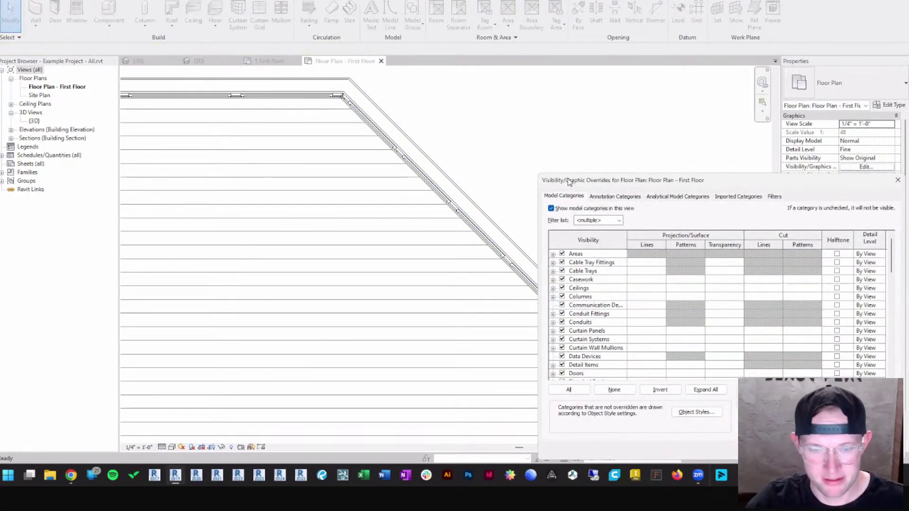
drag(569, 182, 329, 122)
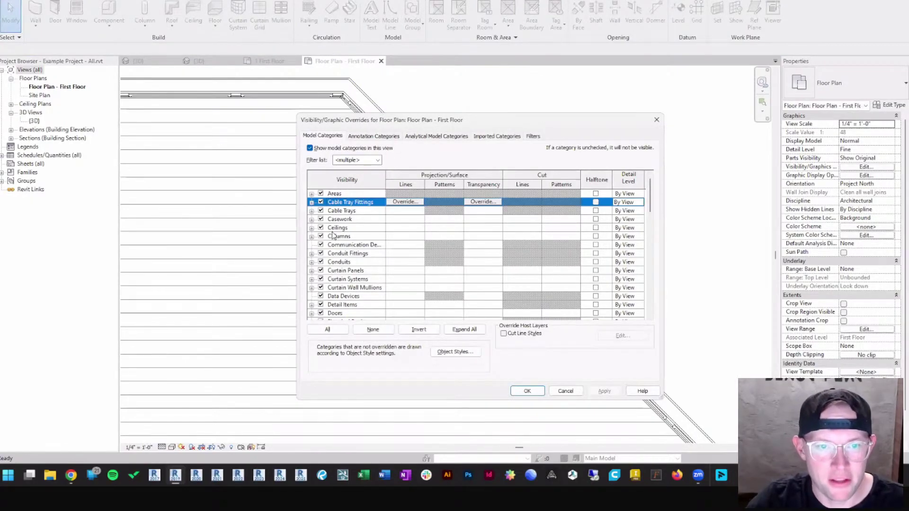
key(Down)
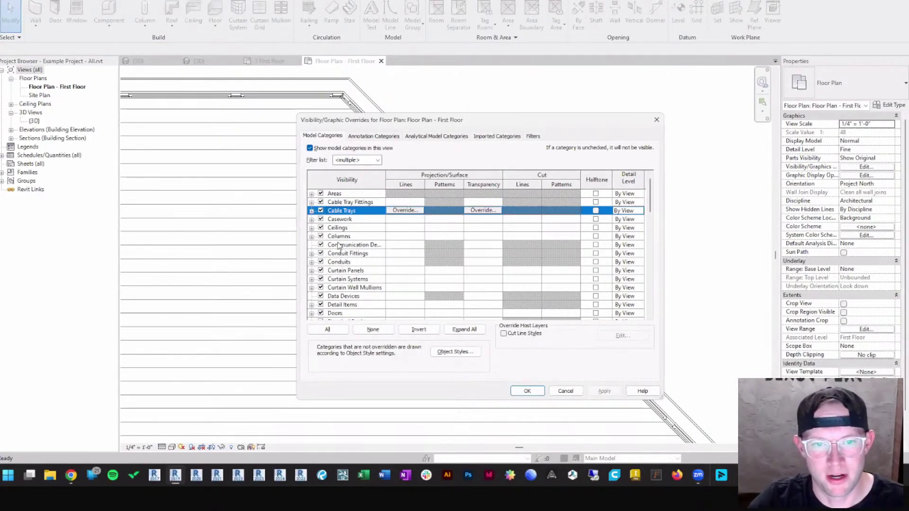
key(Down)
scroll(338, 253, down, 1)
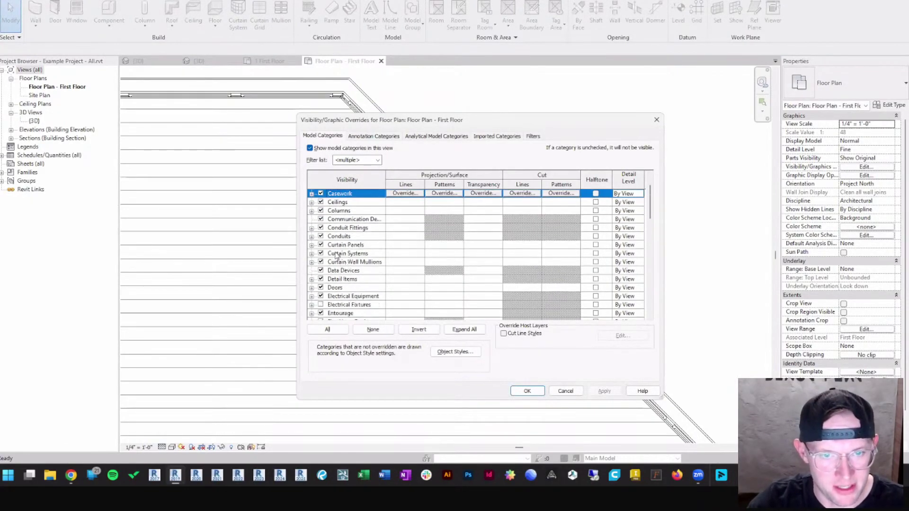
click(321, 254)
click(321, 245)
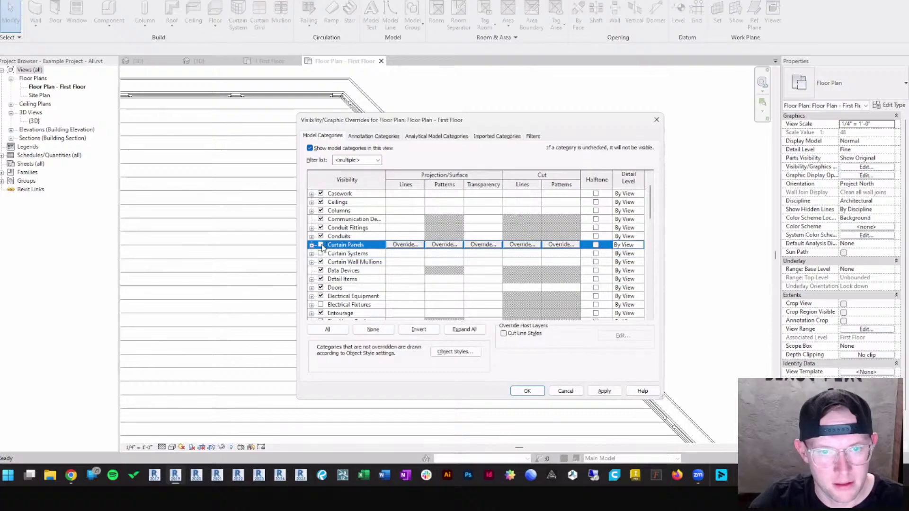
click(321, 262)
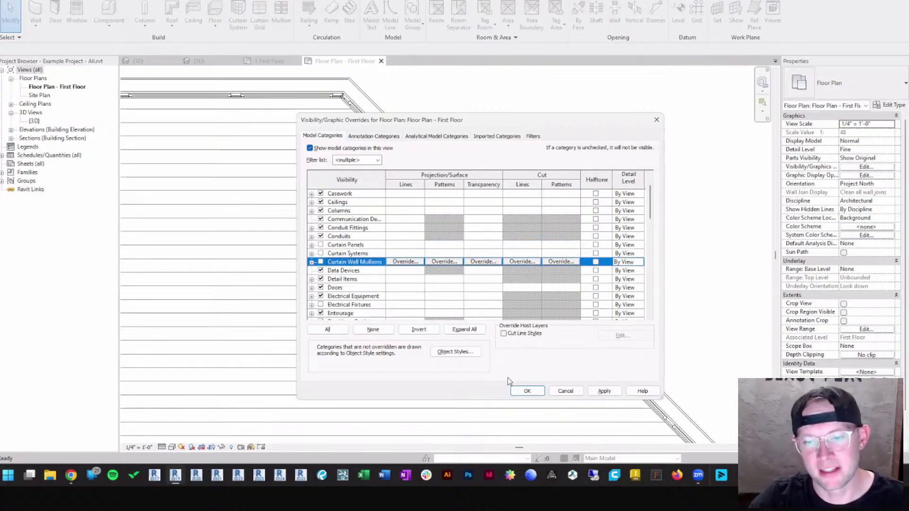
click(526, 391)
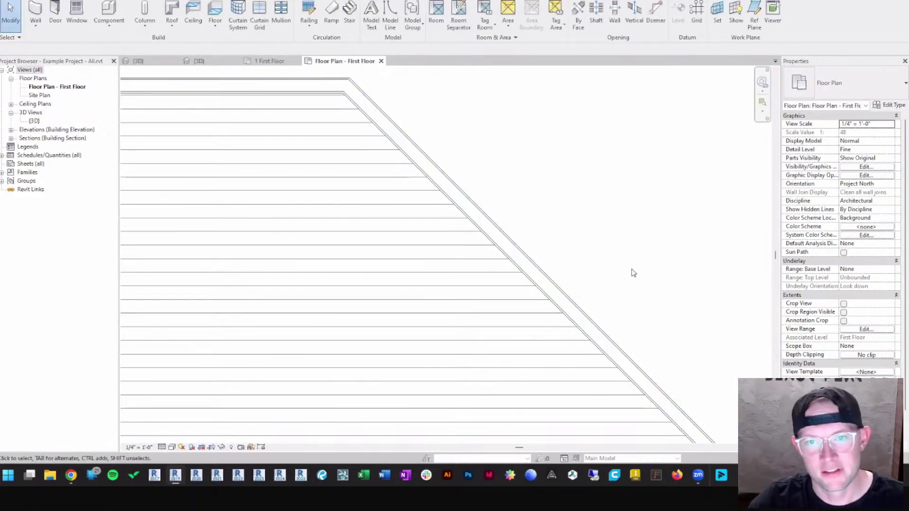
scroll(627, 294, down, 2)
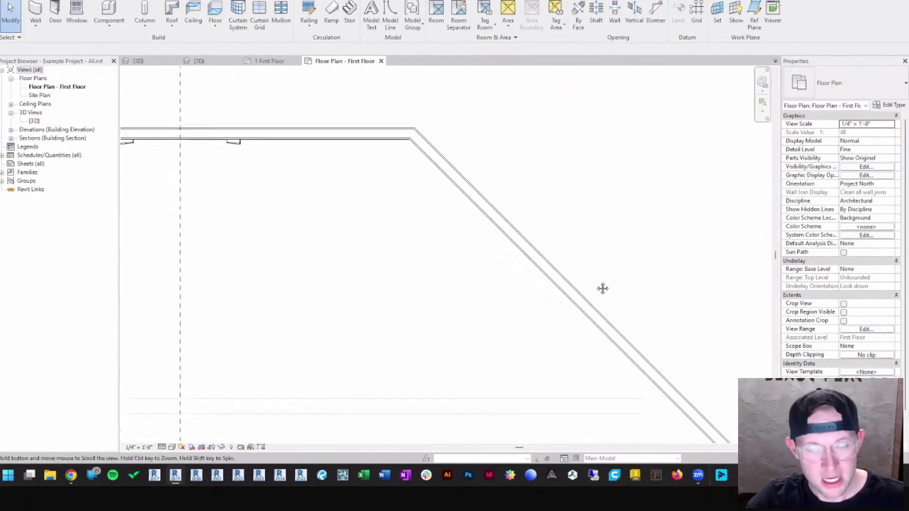
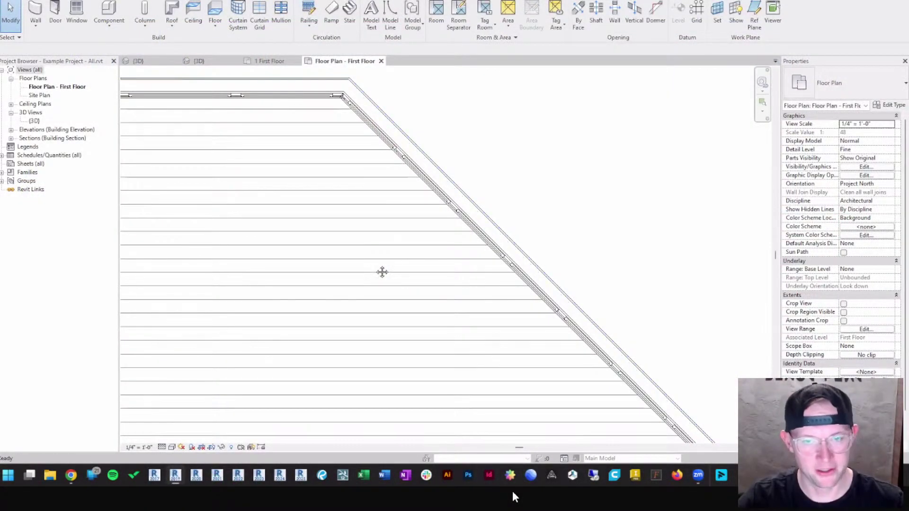
Draw a horizontal building section in the first floor plan, crossing the angled trimmed wall from inside the room to outside.
key(s)
key(e)
click(301, 238)
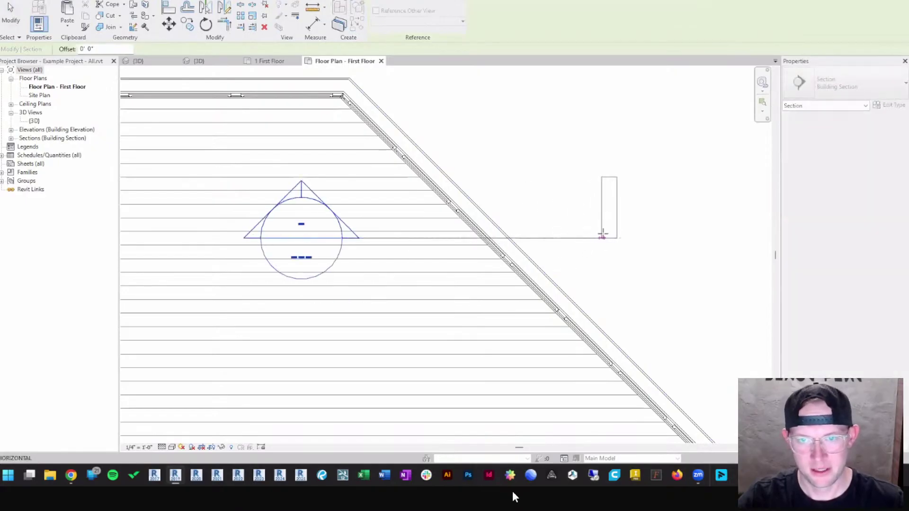
click(602, 237)
key(Escape)
key(Escape)
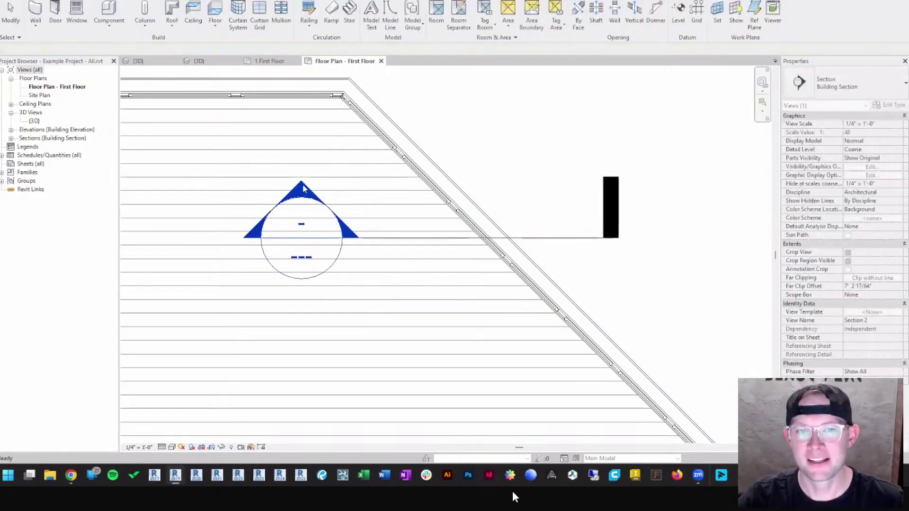
Open the new section's view and set its far clip offset to 1 inch while inspecting the crown and raised panels.
double_click(303, 189)
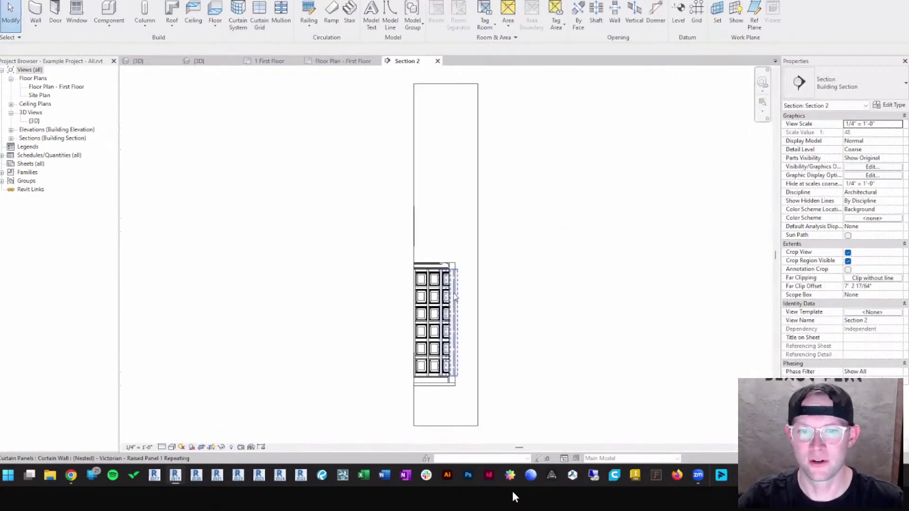
scroll(449, 251, up, 5)
scroll(448, 251, up, 4)
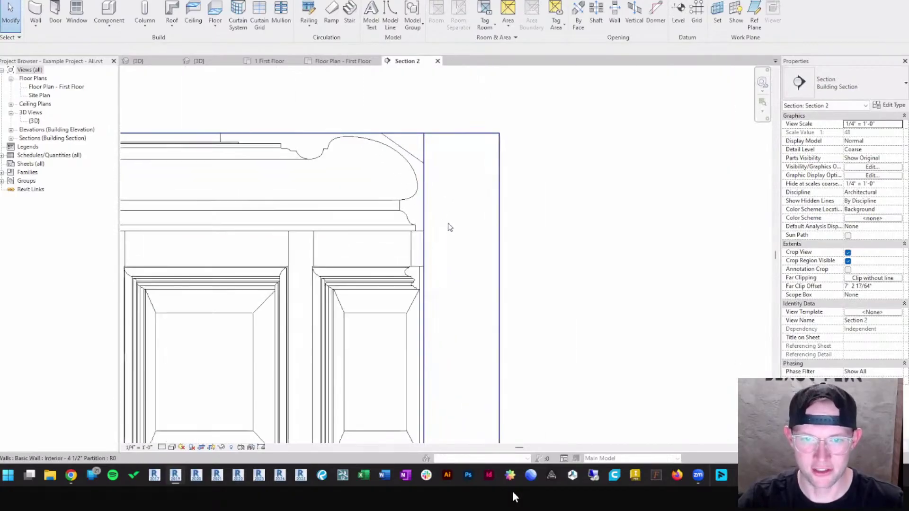
scroll(405, 282, up, 2)
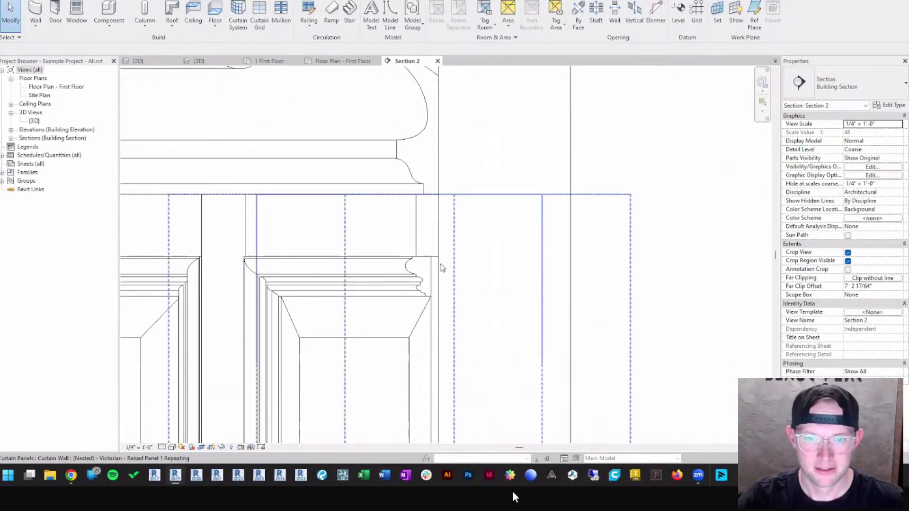
scroll(443, 266, down, 2)
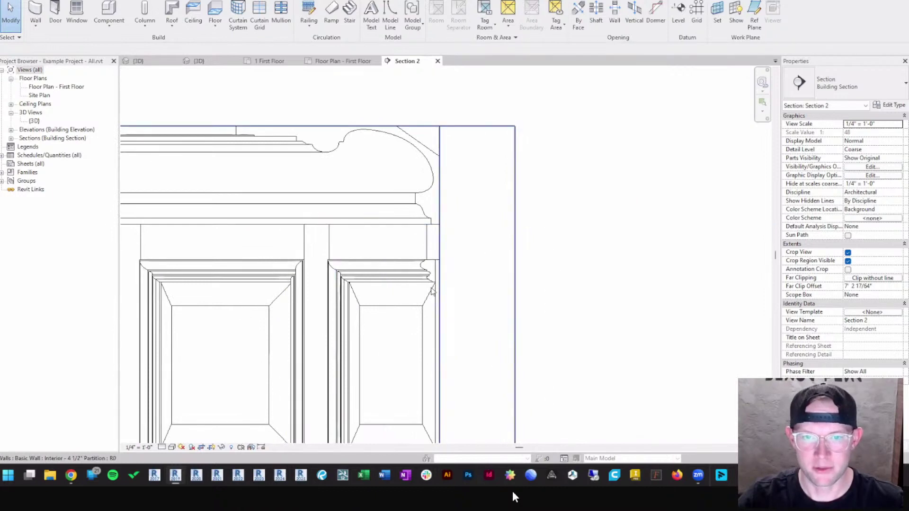
scroll(433, 288, up, 3)
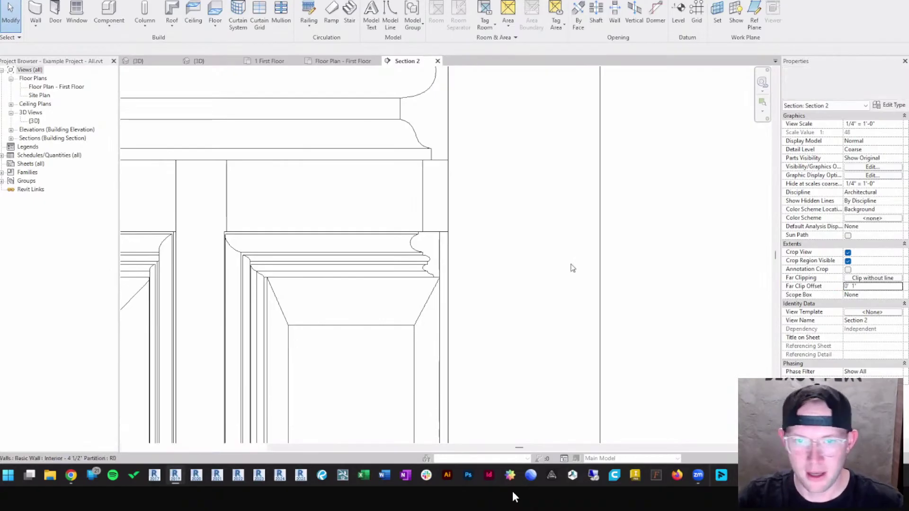
Measure the horizontal distance from the partition wall's face to the back of the raised panel moulding, just below the upper rail.
scroll(438, 238, up, 5)
key(m)
key(e)
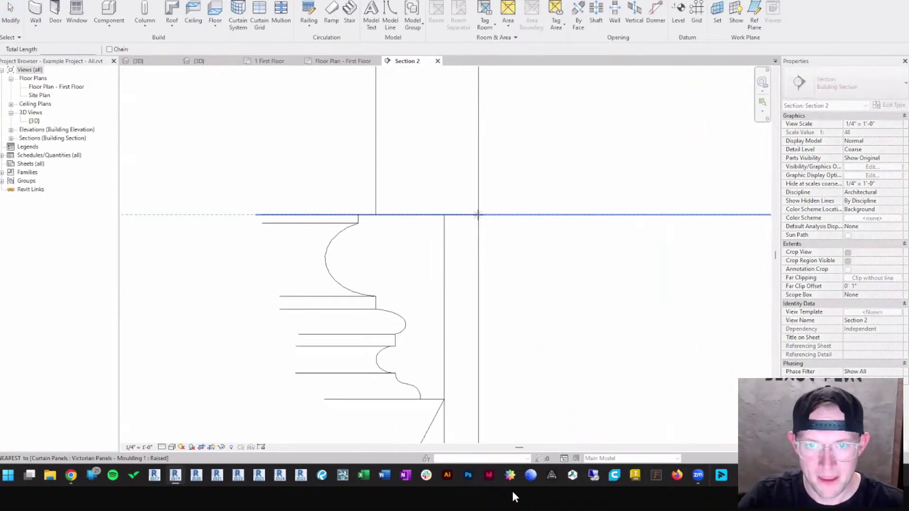
scroll(478, 214, up, 2)
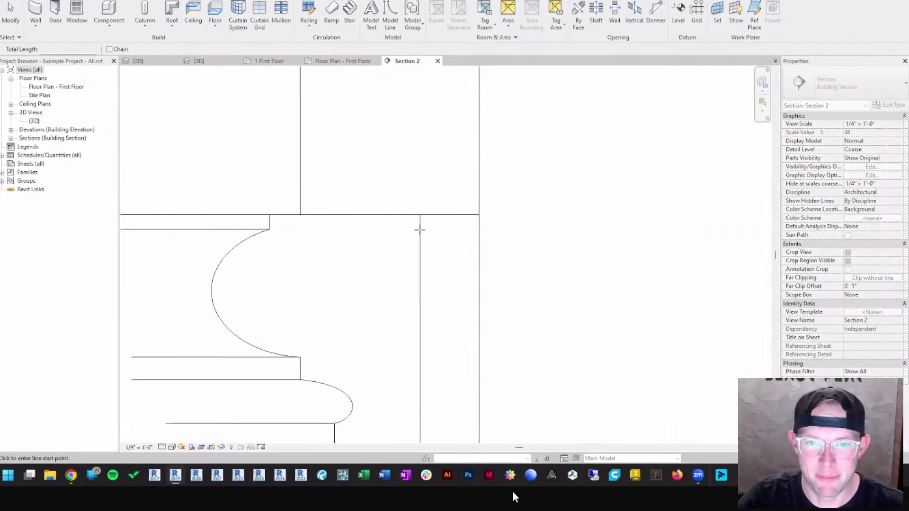
scroll(459, 223, up, 2)
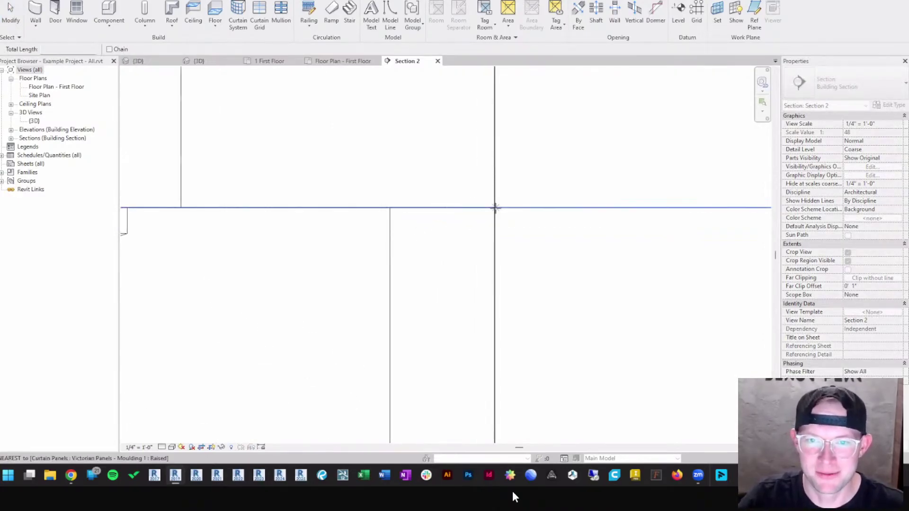
scroll(495, 207, up, 2)
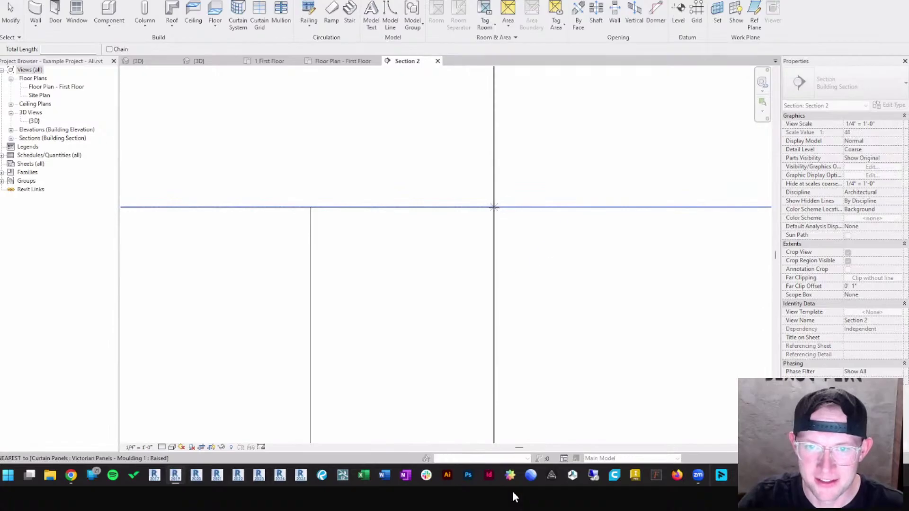
click(494, 206)
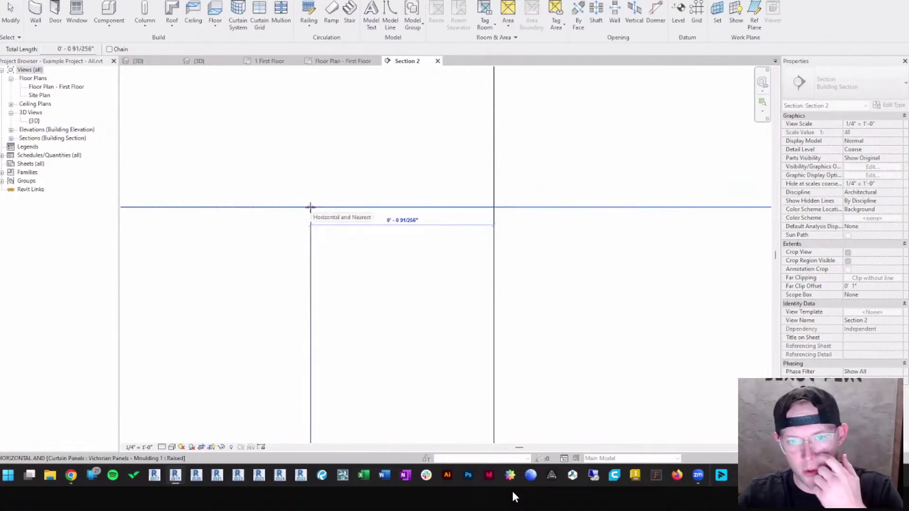
click(311, 207)
key(Escape)
key(Escape)
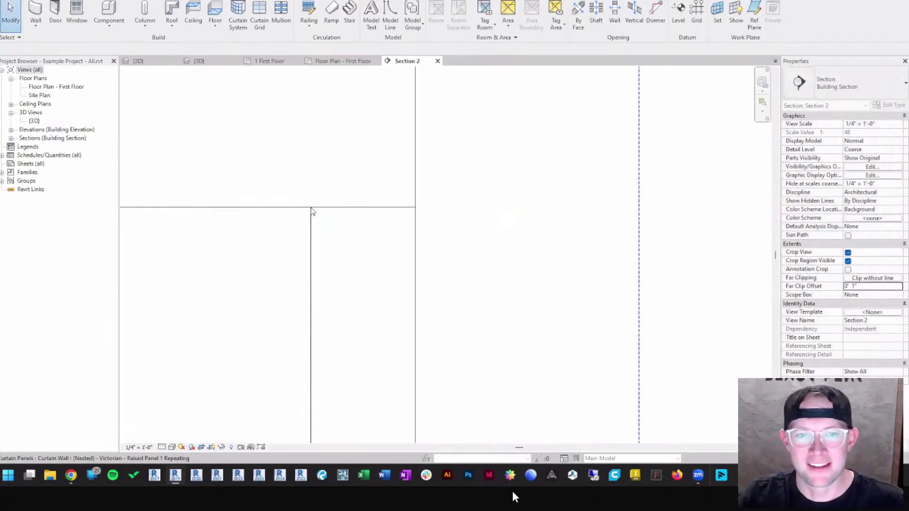
Review the crown and panel profile against the partition wall and close the section view.
scroll(311, 215, down, 8)
scroll(312, 227, down, 4)
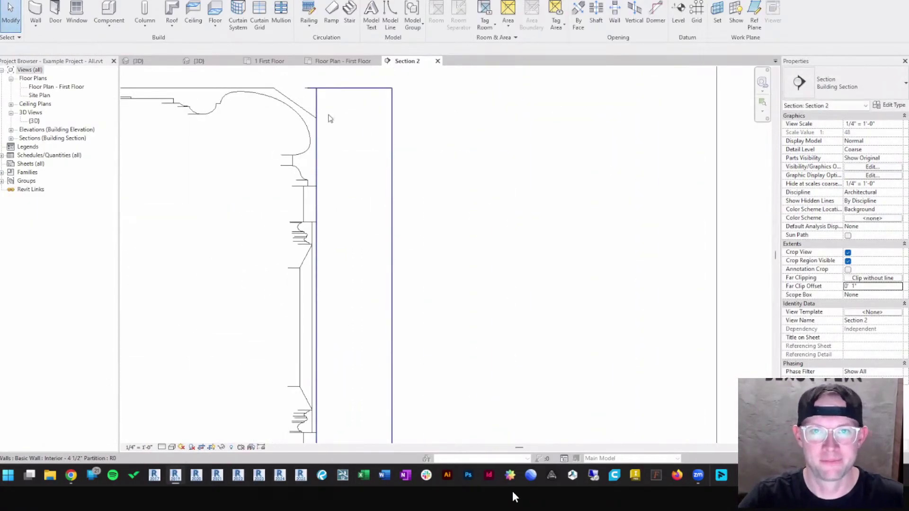
click(437, 61)
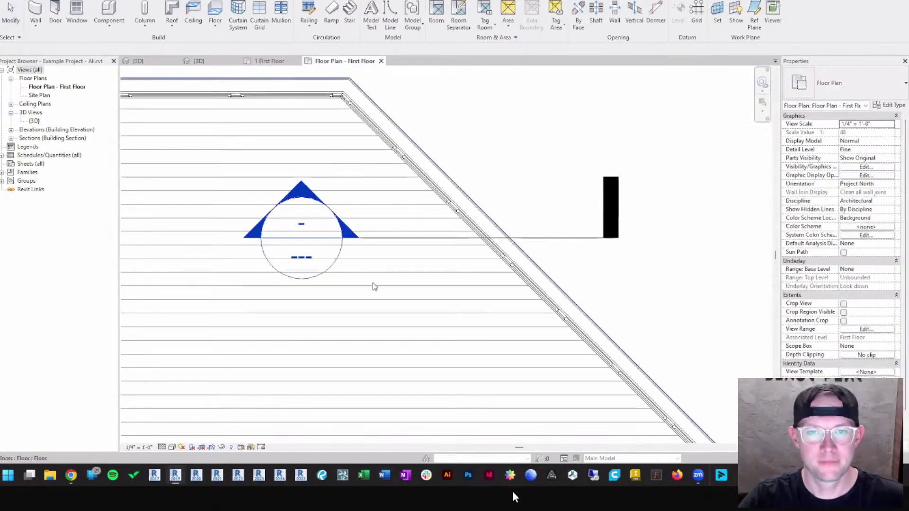
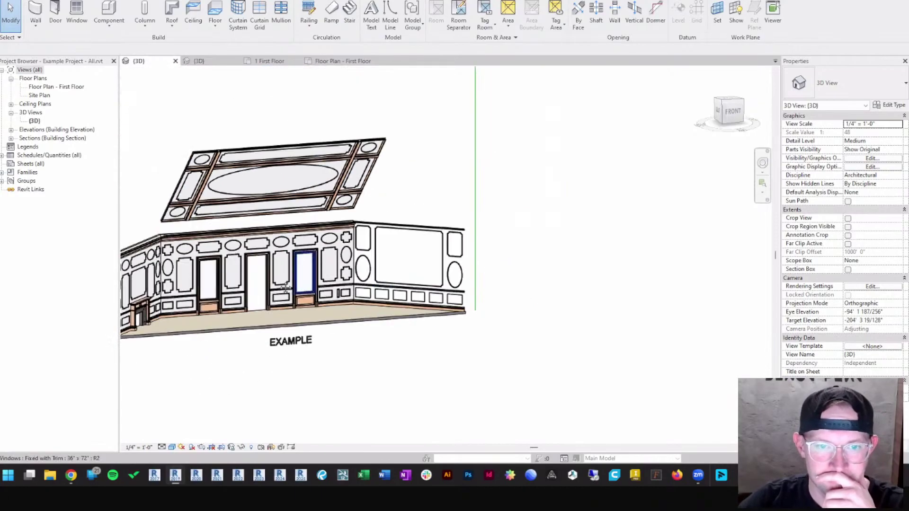
scroll(625, 294, up, 4)
scroll(624, 294, up, 4)
middle_drag(624, 294, 332, 317)
scroll(277, 332, up, 2)
key(c)
key(m)
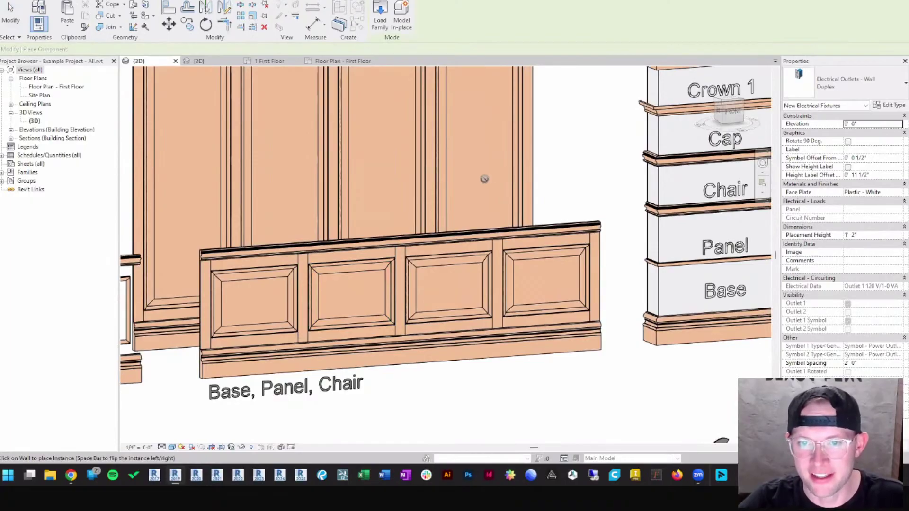
scroll(520, 329, down, 4)
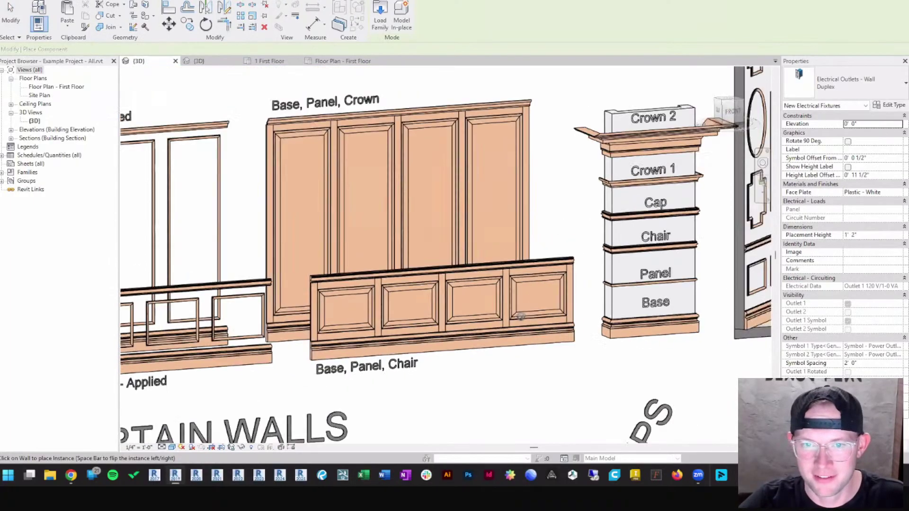
middle_drag(520, 329, 310, 347)
key(Escape)
key(Escape)
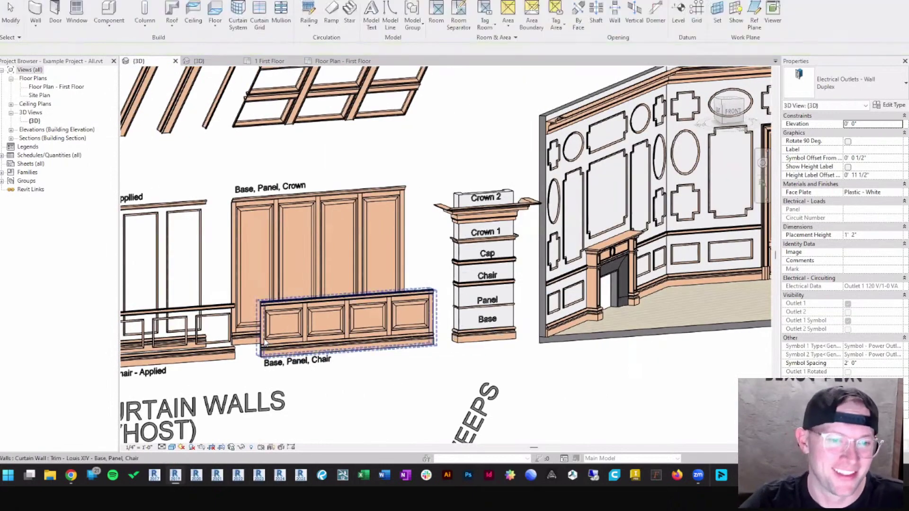
Inspect the base moulding of the Base, Panel, Chair sample wall and the wainscoting between the windows and door of the example room.
scroll(272, 339, up, 3)
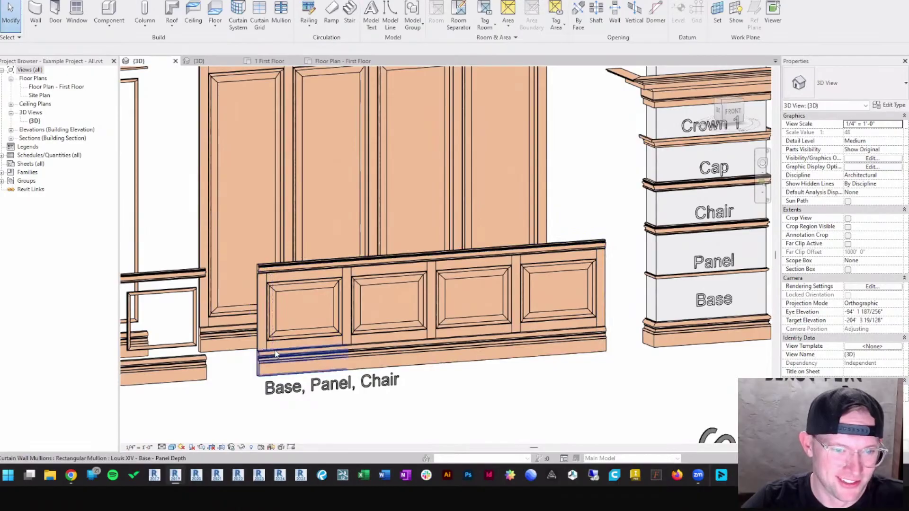
click(278, 351)
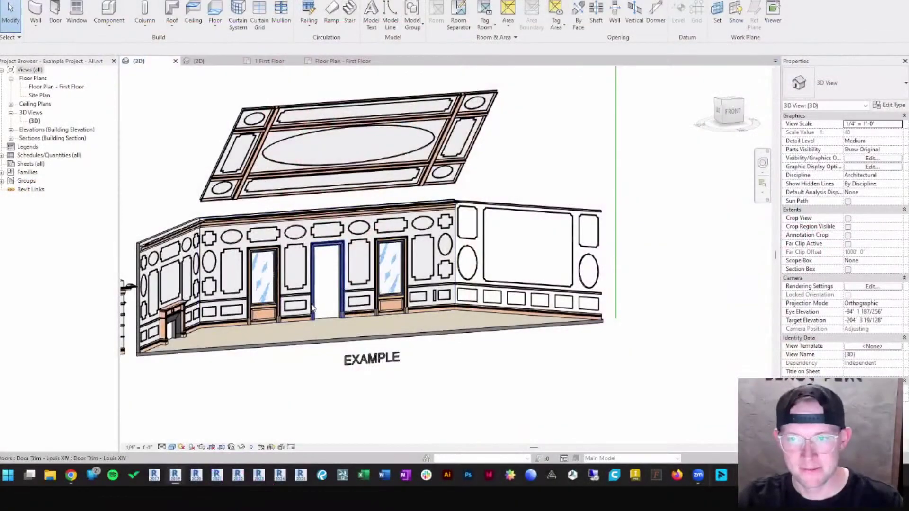
middle_drag(329, 307, 408, 288)
scroll(407, 286, up, 5)
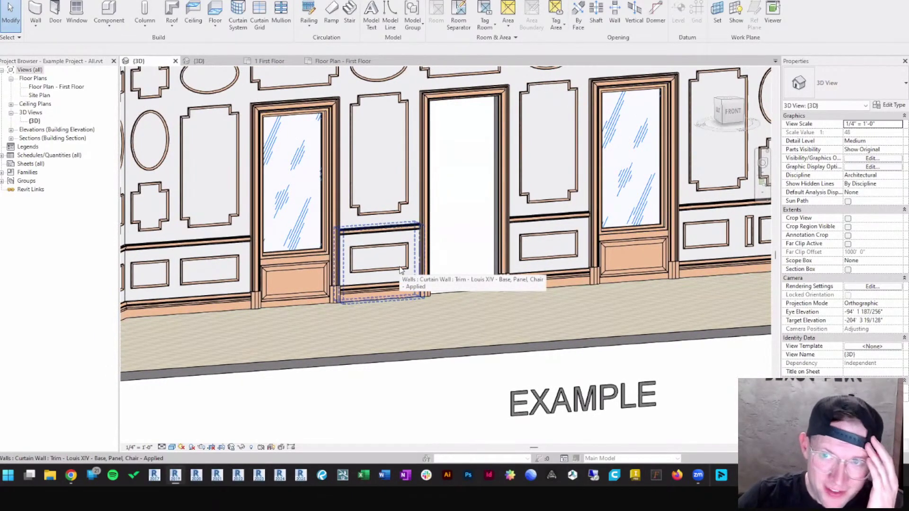
scroll(457, 285, down, 3)
middle_drag(516, 267, 363, 283)
scroll(566, 330, down, 2)
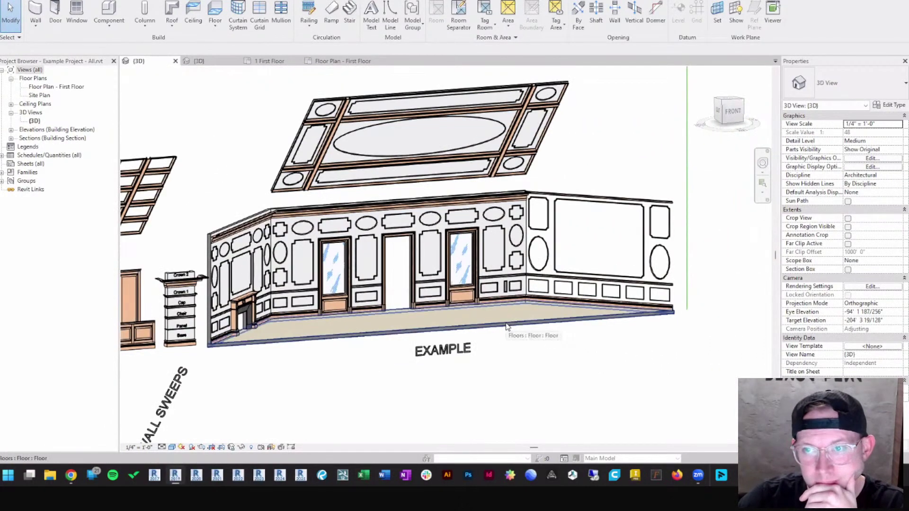
Find the Applied - Square Clip curtain panel among the panel samples and open its family for editing.
middle_drag(296, 268, 619, 281)
middle_drag(258, 331, 411, 294)
scroll(397, 292, up, 3)
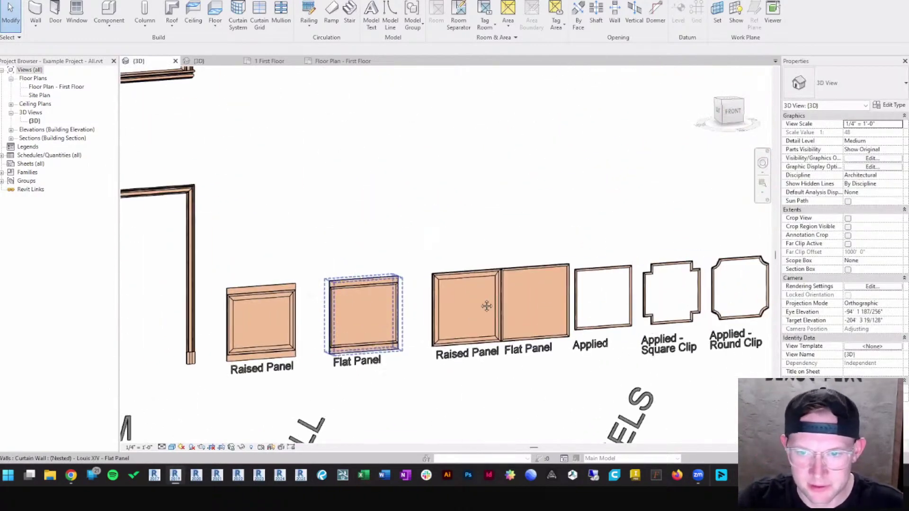
middle_drag(522, 307, 266, 294)
scroll(460, 283, up, 2)
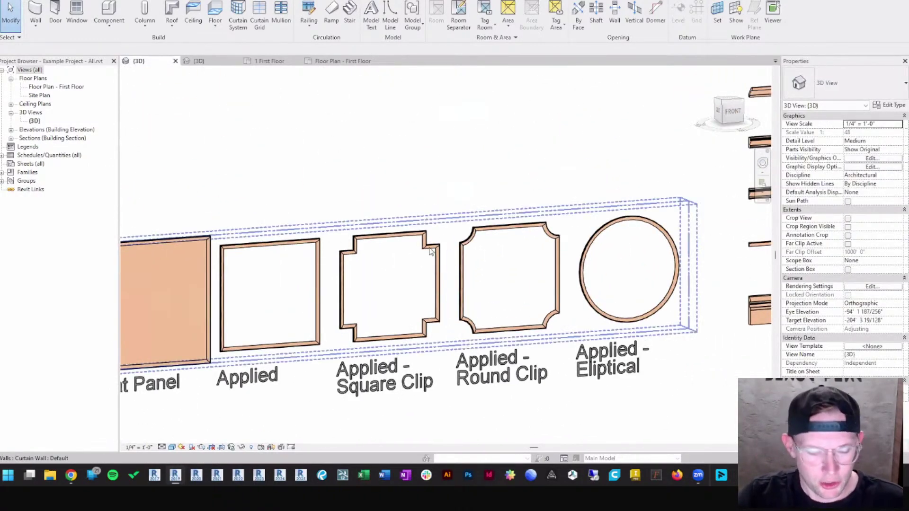
key(Tab)
click(431, 251)
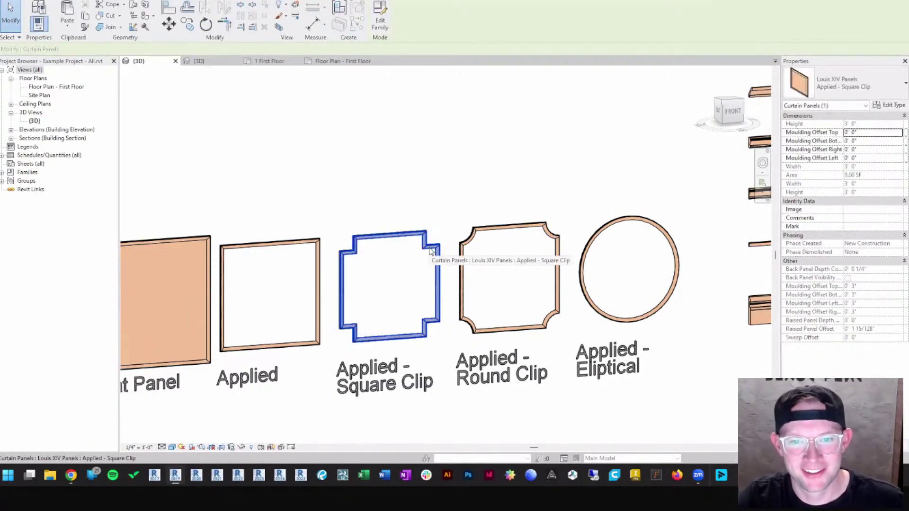
double_click(436, 250)
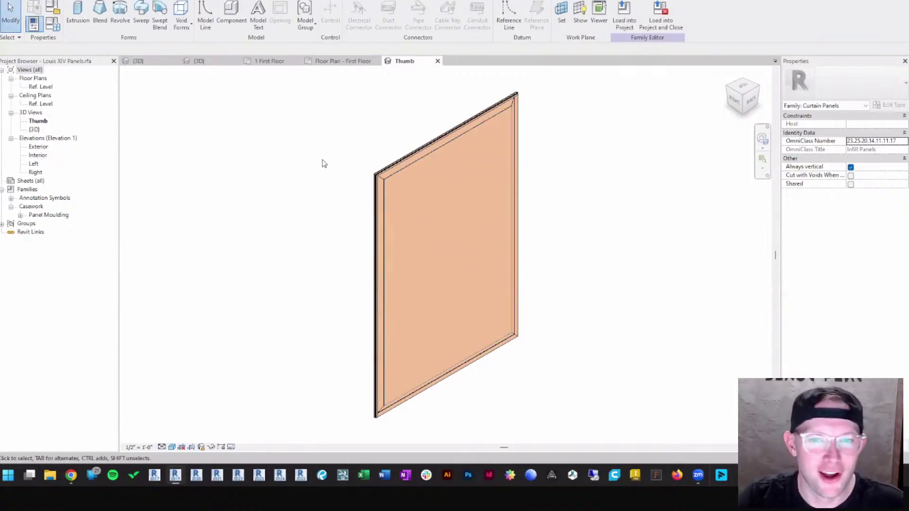
Review the raised panel in the family's Thumb view, Ref. Level plan and Exterior elevation.
scroll(328, 163, down, 2)
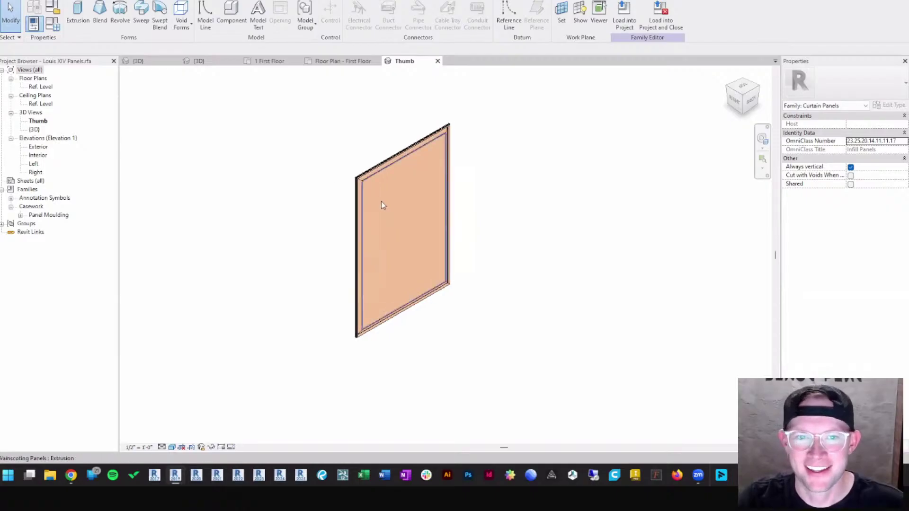
scroll(381, 200, up, 3)
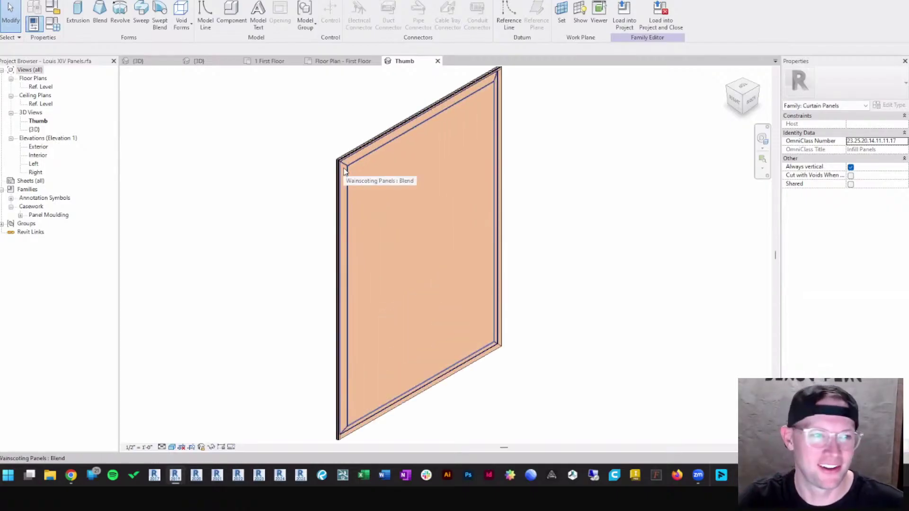
double_click(44, 87)
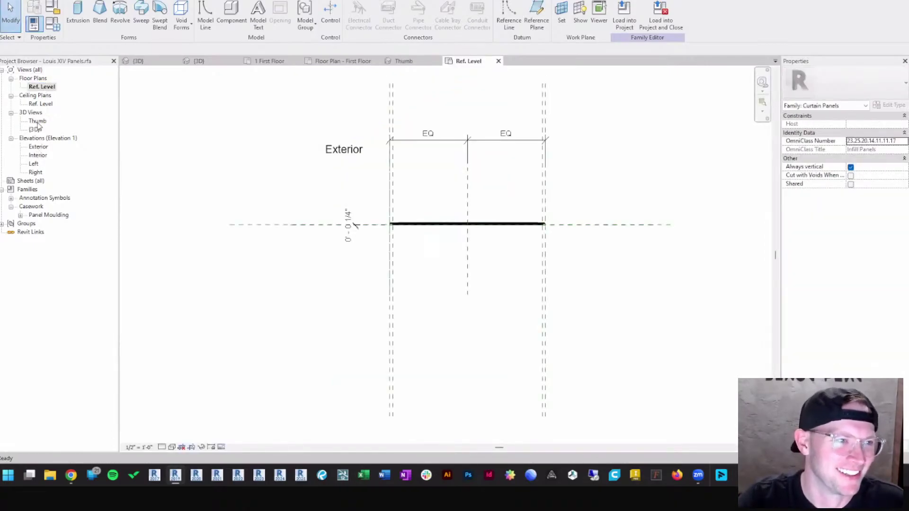
double_click(38, 147)
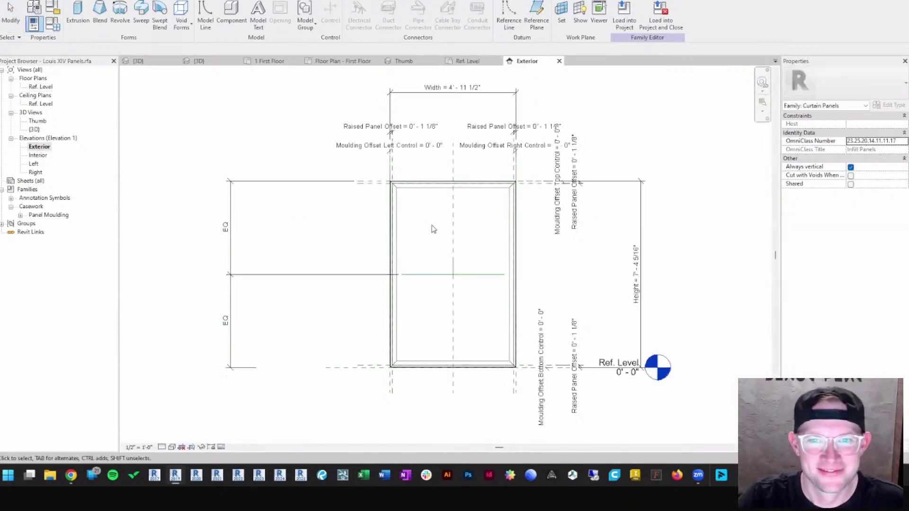
middle_drag(481, 258, 465, 261)
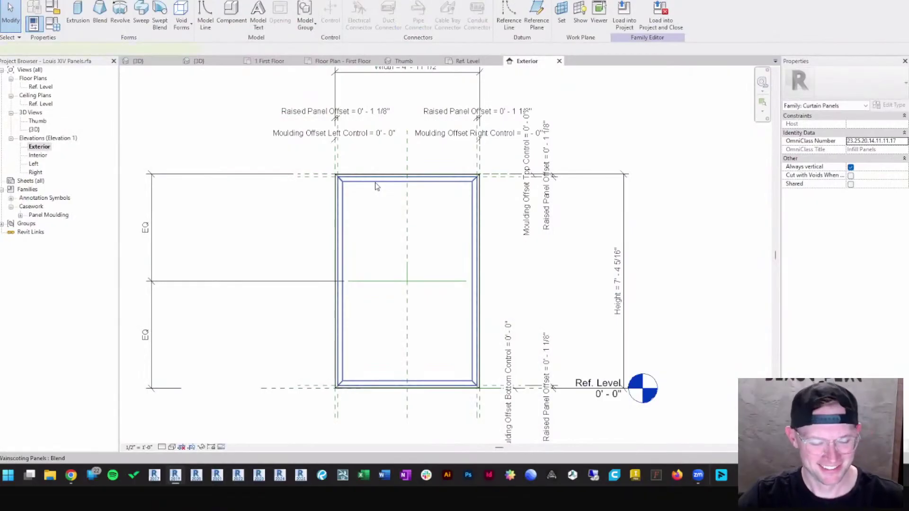
Turn on preview visibility in the panel family's Exterior elevation.
click(375, 185)
key(Escape)
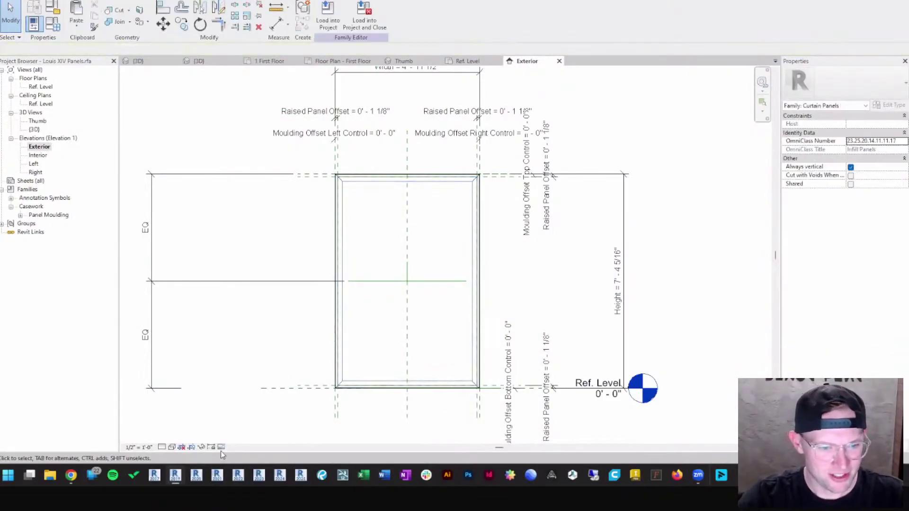
click(220, 447)
click(254, 437)
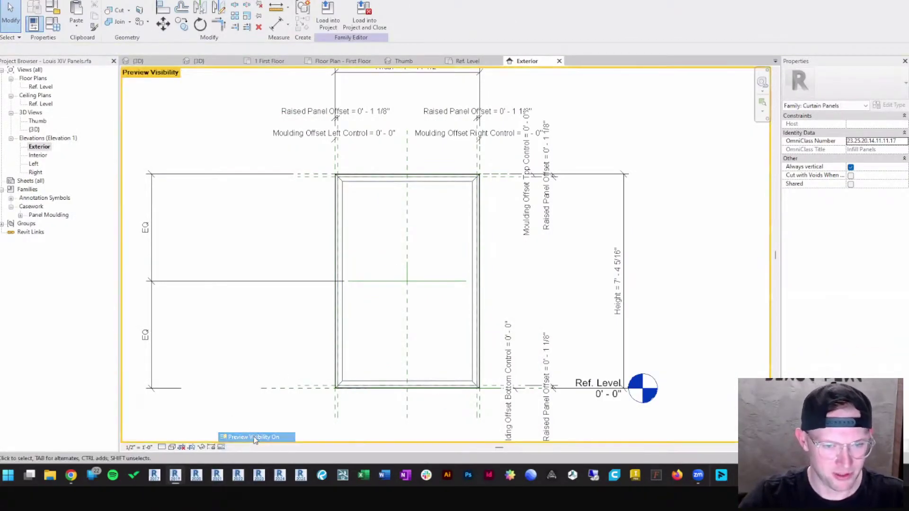
Switch the panel family's current type to Applied - Elliptical in Family Types, apply it and close the dialog.
key(f)
key(t)
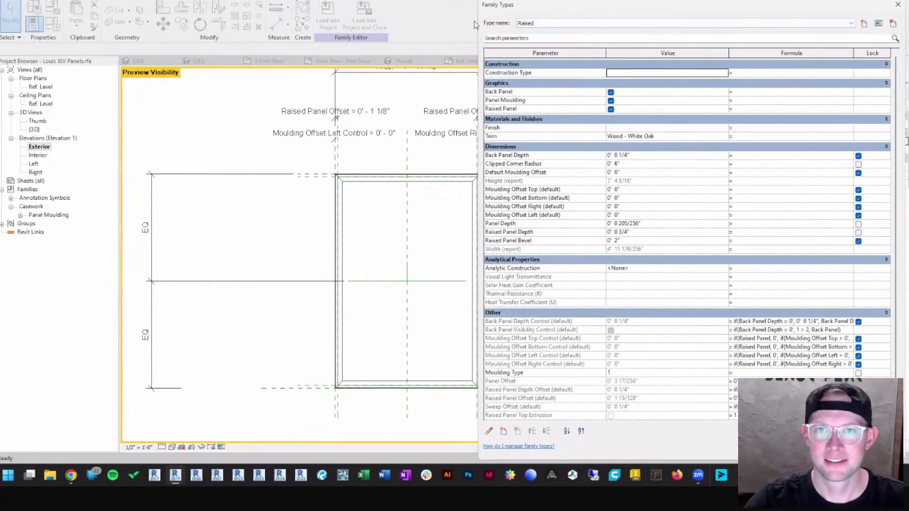
drag(488, 12, 48, 7)
click(89, 18)
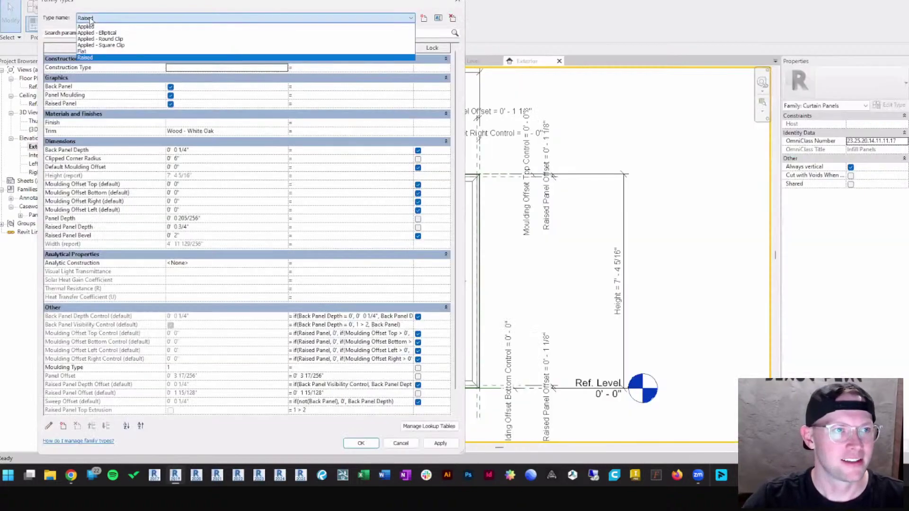
click(97, 33)
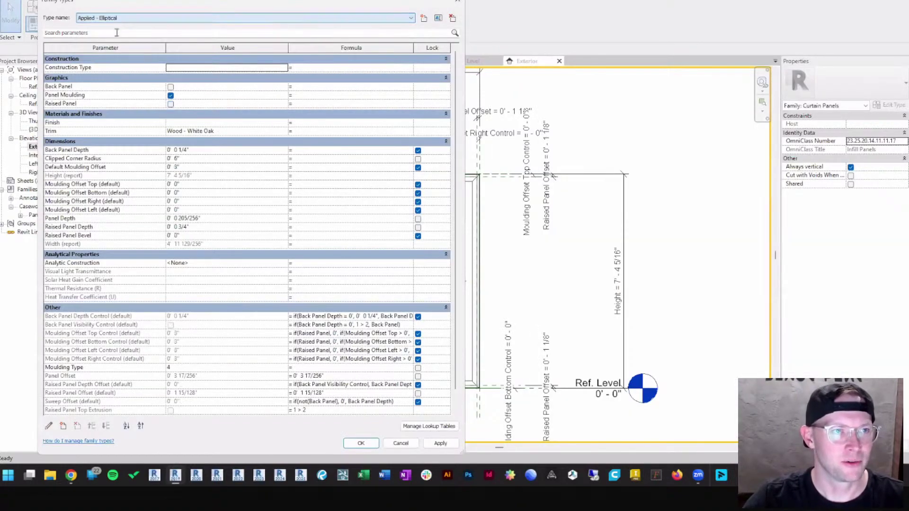
click(439, 443)
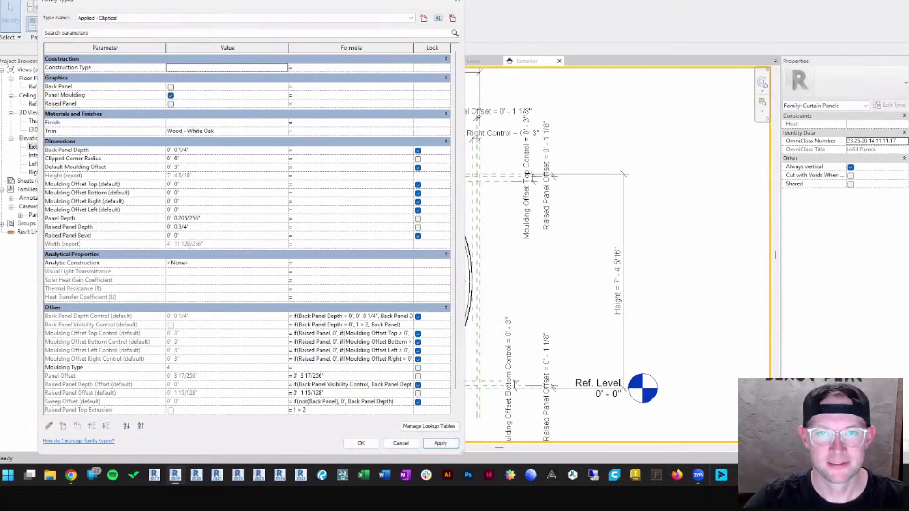
click(458, 2)
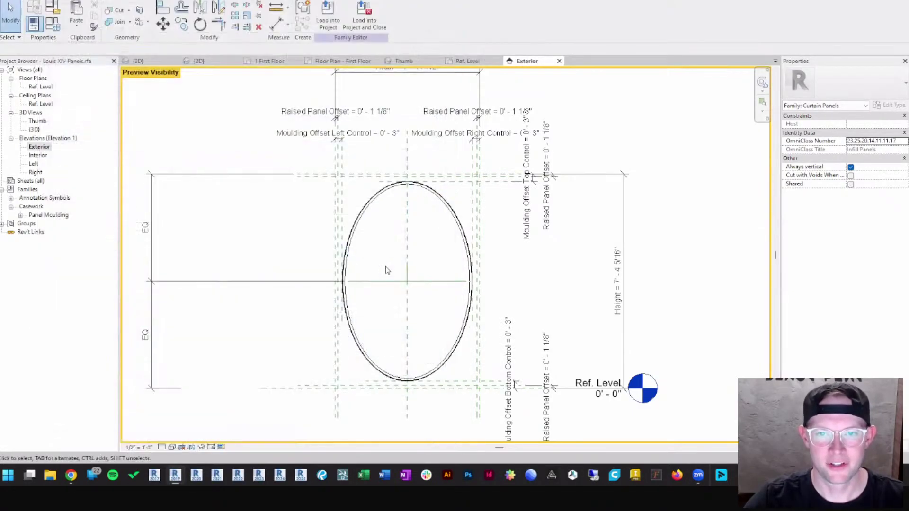
Examine the elliptical moulding with its reference planes and its offset, width and height dimensions in the Exterior elevation.
middle_drag(469, 260, 484, 260)
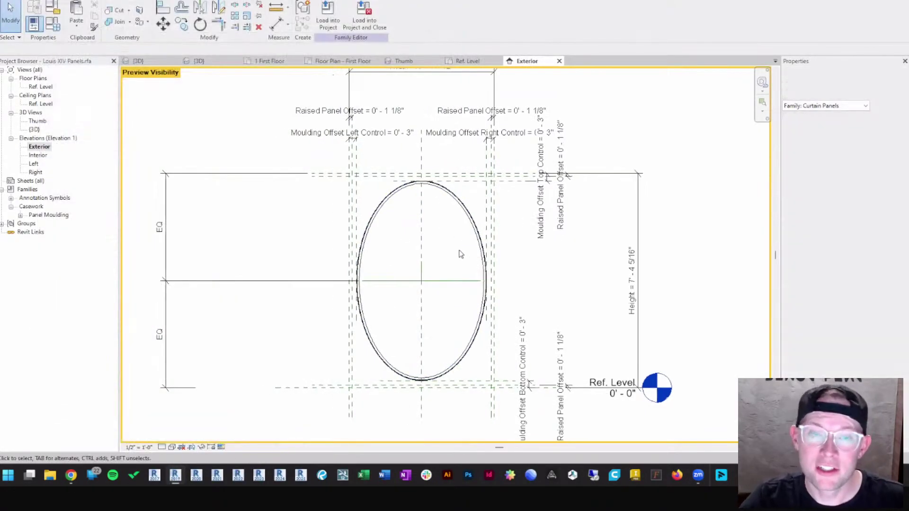
scroll(338, 219, down, 2)
middle_drag(338, 226, 294, 208)
scroll(389, 163, up, 2)
middle_drag(380, 179, 411, 172)
scroll(308, 163, up, 2)
scroll(284, 166, down, 3)
mouse_move(278, 169)
middle_down()
mouse_move(310, 148)
mouse_move(308, 155)
middle_up()
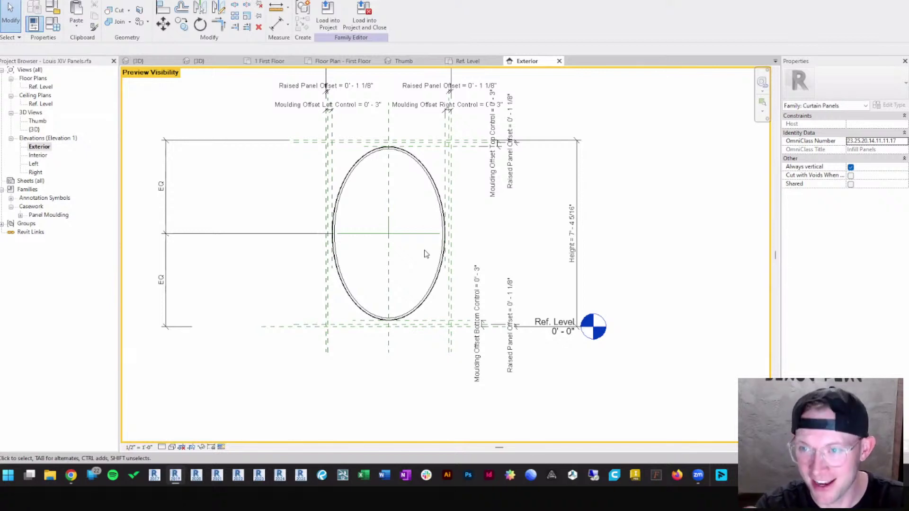
middle_drag(458, 256, 451, 302)
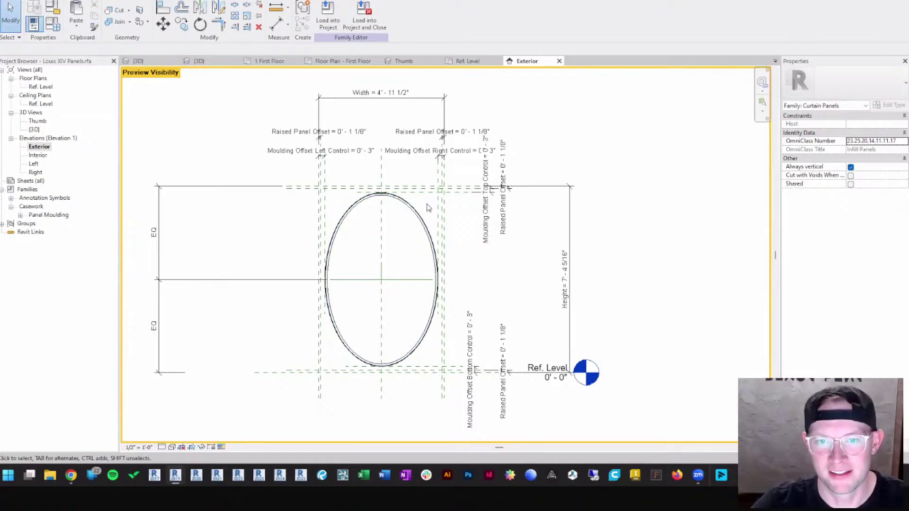
scroll(347, 206, up, 2)
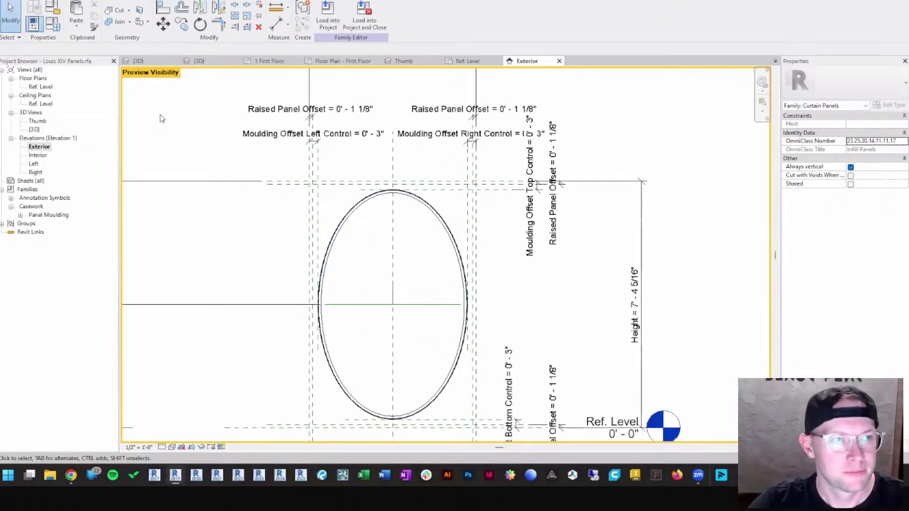
middle_drag(318, 240, 332, 218)
mouse_move(521, 264)
middle_down()
mouse_move(444, 231)
mouse_move(468, 231)
middle_up()
scroll(445, 225, down, 1)
scroll(448, 227, down, 2)
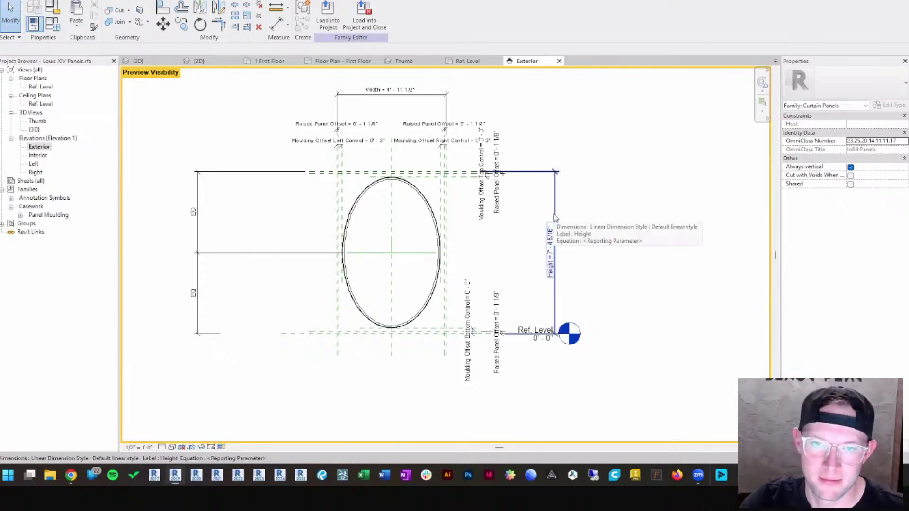
scroll(349, 222, up, 1)
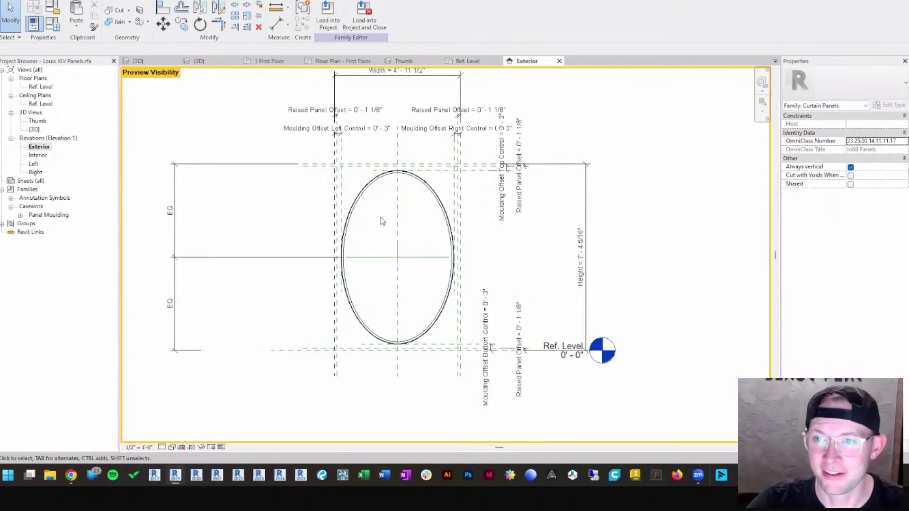
mouse_move(401, 218)
middle_down()
mouse_move(378, 223)
mouse_move(396, 217)
middle_up()
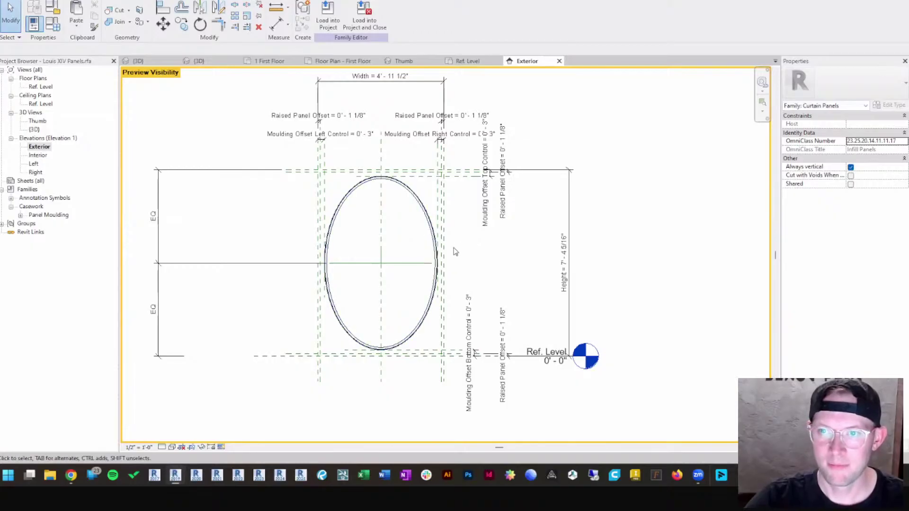
middle_drag(471, 256, 480, 257)
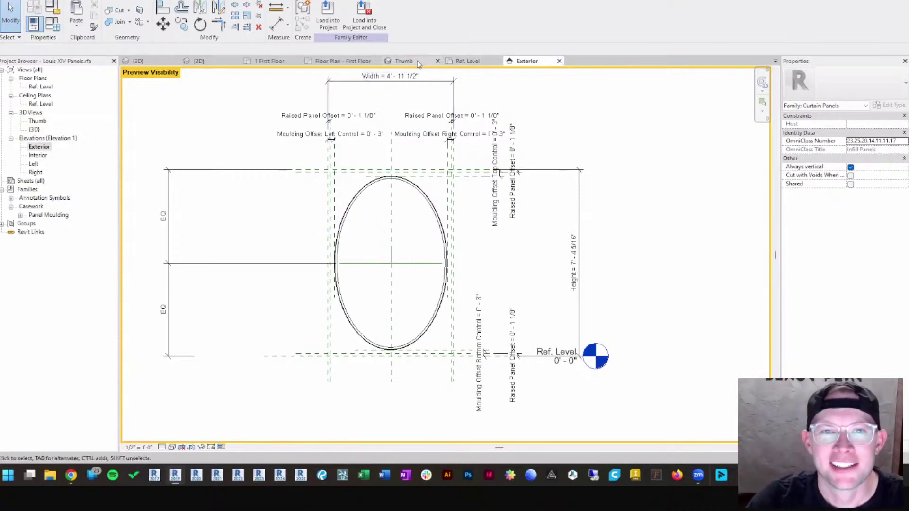
Check the elliptical panel in the family's Thumb view and return to the example project's 3D view.
click(404, 60)
middle_drag(399, 182, 396, 216)
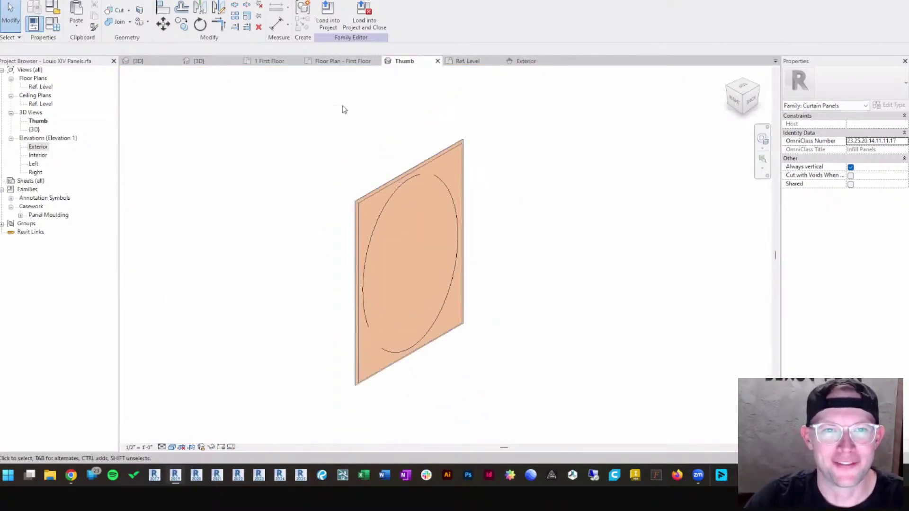
click(337, 61)
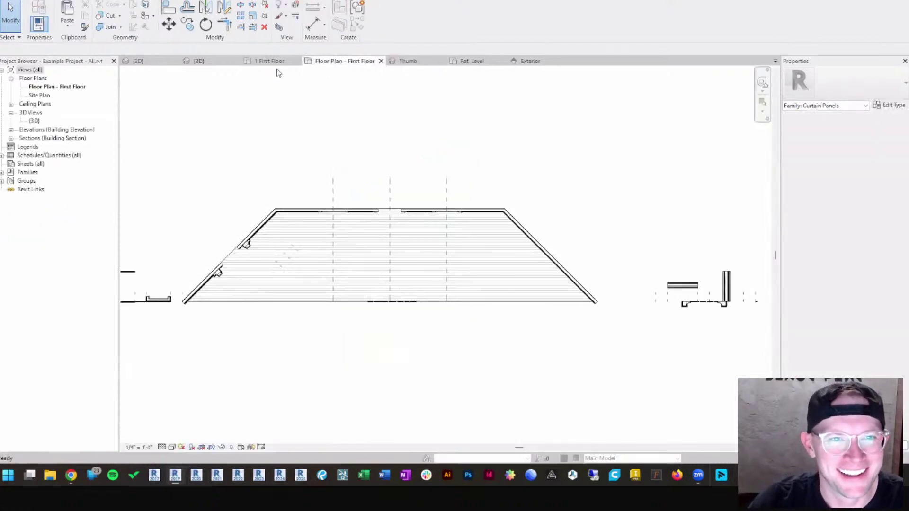
scroll(355, 161, down, 1)
middle_drag(356, 167, 347, 183)
key(3)
key(d)
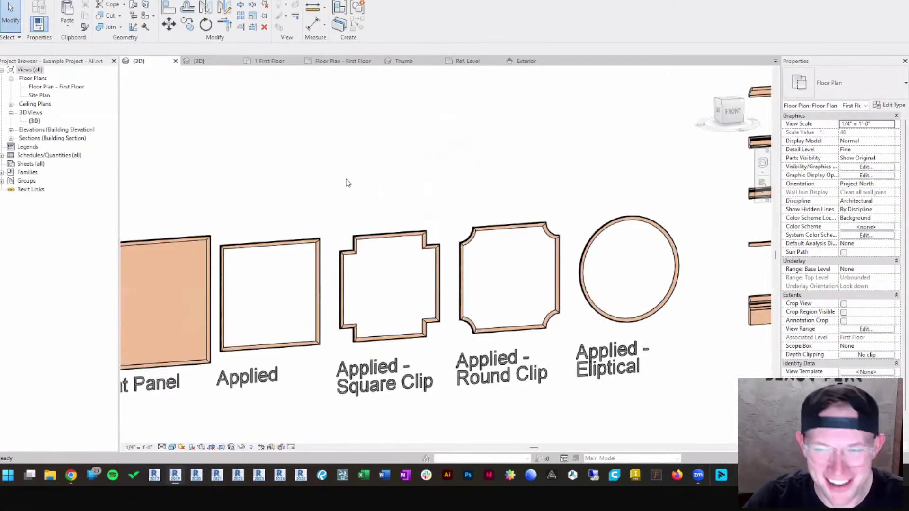
Examine the EXAMPLE room's trimmed walls and panelled ceiling in the 3D view, together with the neighbouring sweeps and curtain wall samples.
middle_drag(677, 217, 294, 262)
scroll(294, 260, down, 2)
scroll(424, 248, down, 1)
middle_drag(592, 222, 417, 234)
middle_drag(621, 220, 142, 262)
middle_drag(520, 242, 199, 291)
scroll(303, 331, down, 2)
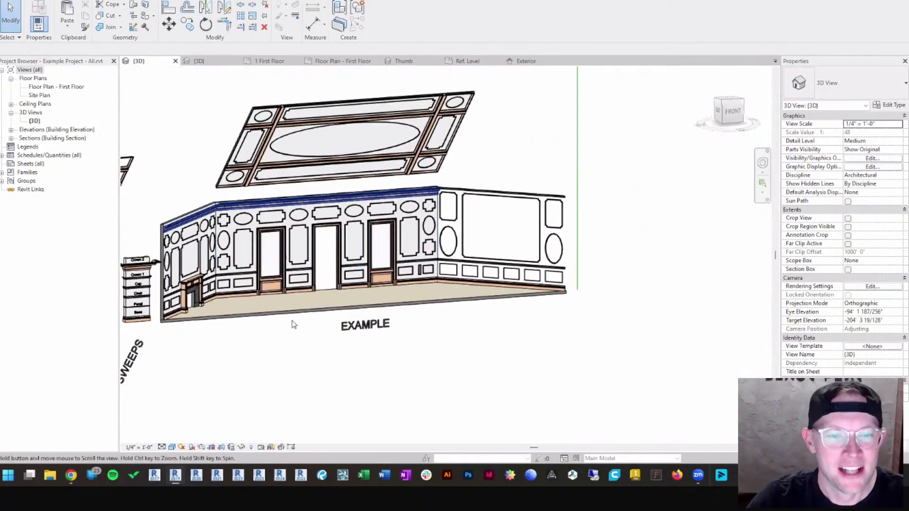
middle_drag(304, 332, 325, 369)
middle_drag(222, 295, 329, 280)
scroll(278, 262, up, 1)
middle_drag(277, 262, 432, 267)
scroll(265, 271, up, 2)
scroll(248, 289, up, 1)
scroll(241, 299, down, 4)
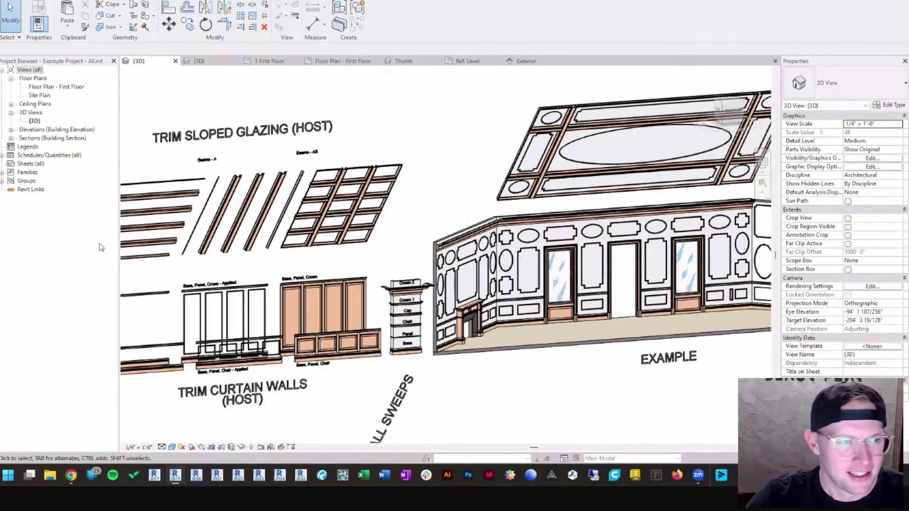
Open the Louis XIV - Crown 2 profile family from the project's families and examine its overall outline, reference planes and labelled dimensions.
click(2, 172)
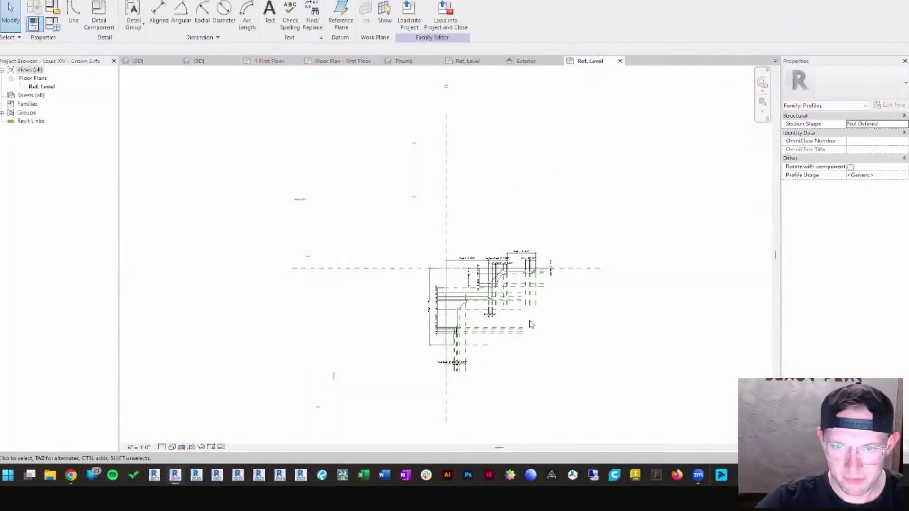
scroll(548, 317, up, 3)
middle_drag(549, 318, 418, 255)
scroll(318, 214, up, 4)
scroll(320, 219, down, 4)
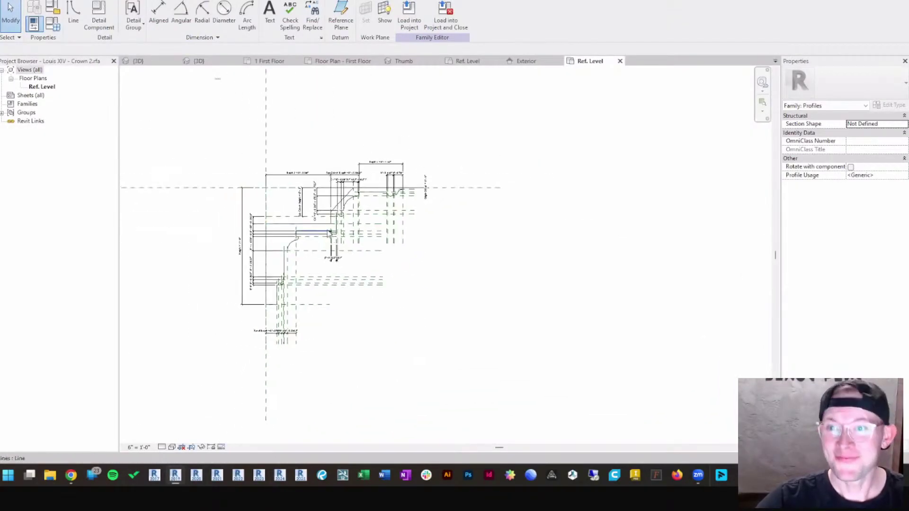
scroll(311, 248, up, 2)
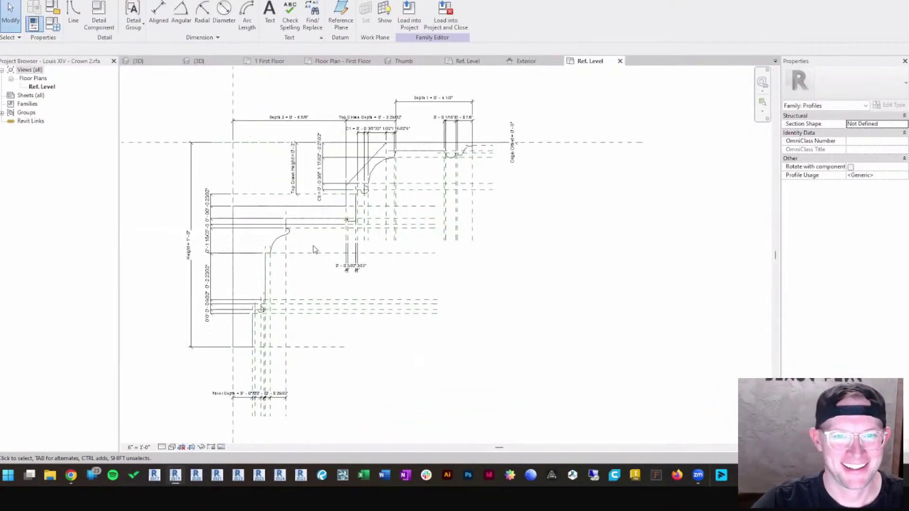
scroll(317, 260, up, 1)
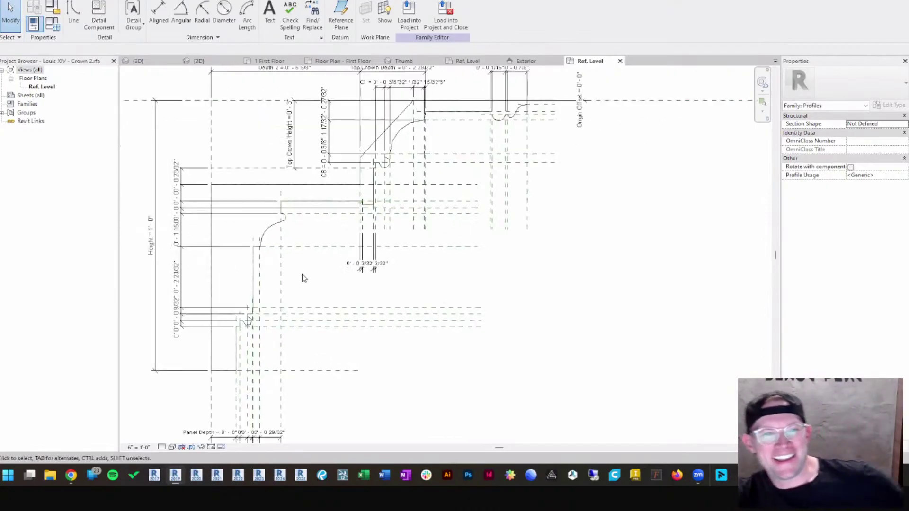
scroll(302, 263, down, 2)
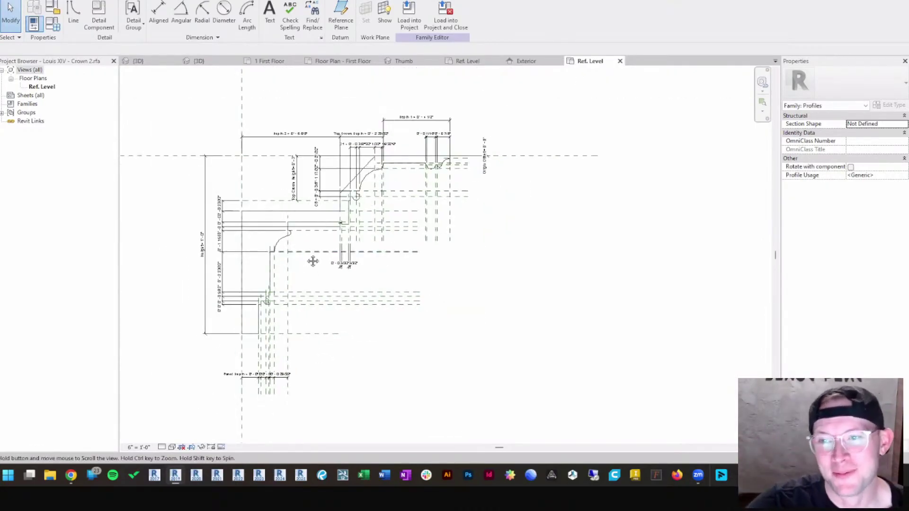
scroll(329, 269, up, 1)
scroll(331, 264, up, 2)
scroll(332, 263, down, 3)
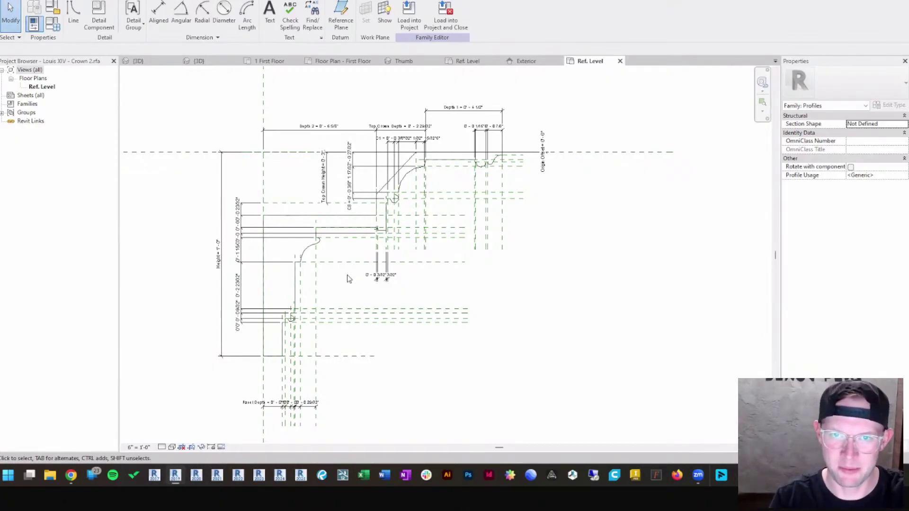
scroll(332, 287, up, 3)
scroll(298, 250, up, 2)
scroll(328, 254, down, 2)
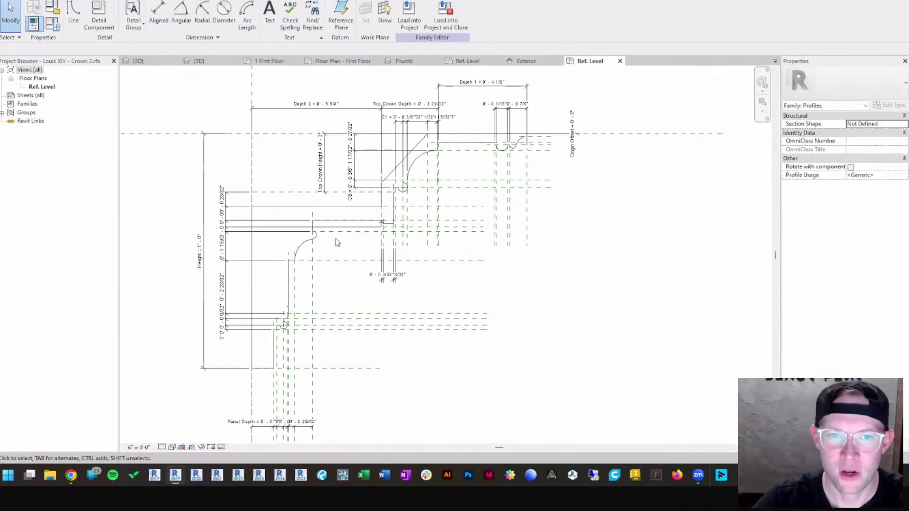
Inspect the crown profile's lower panel edge and the small rounded bead beside the C8 dimension up close.
scroll(287, 275, up, 5)
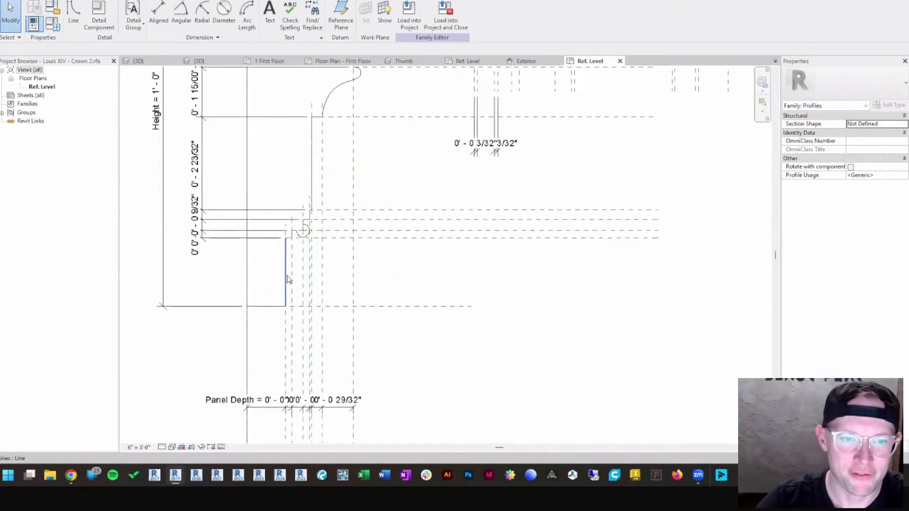
scroll(298, 233, down, 4)
middle_drag(298, 232, 226, 304)
middle_drag(365, 183, 388, 226)
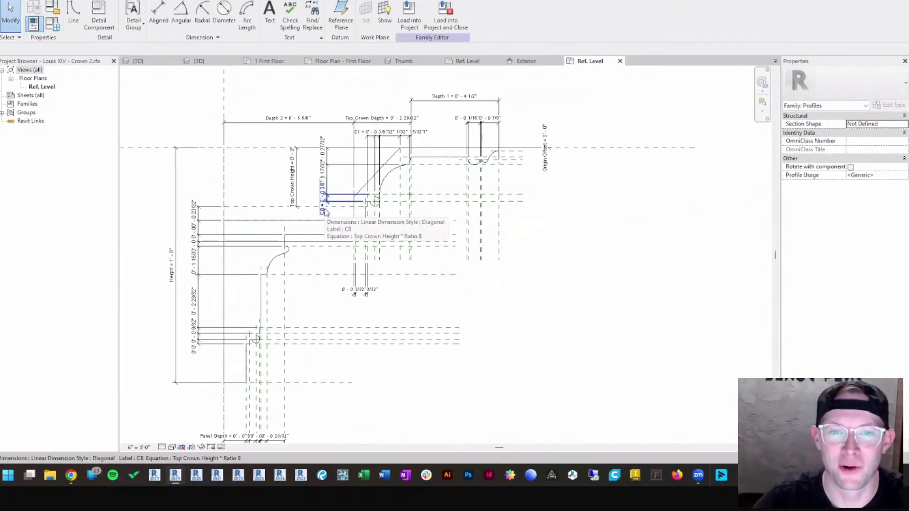
scroll(447, 208, up, 1)
scroll(362, 148, up, 3)
scroll(252, 234, up, 1)
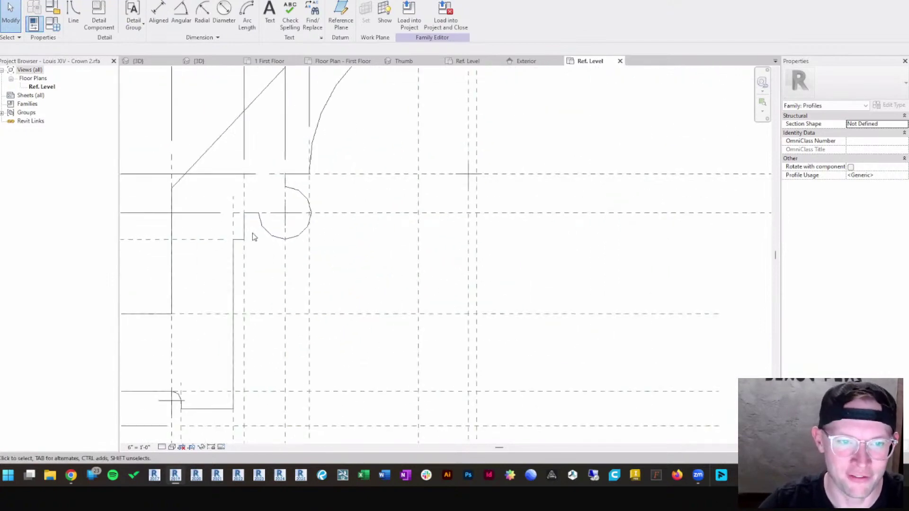
scroll(246, 265, down, 4)
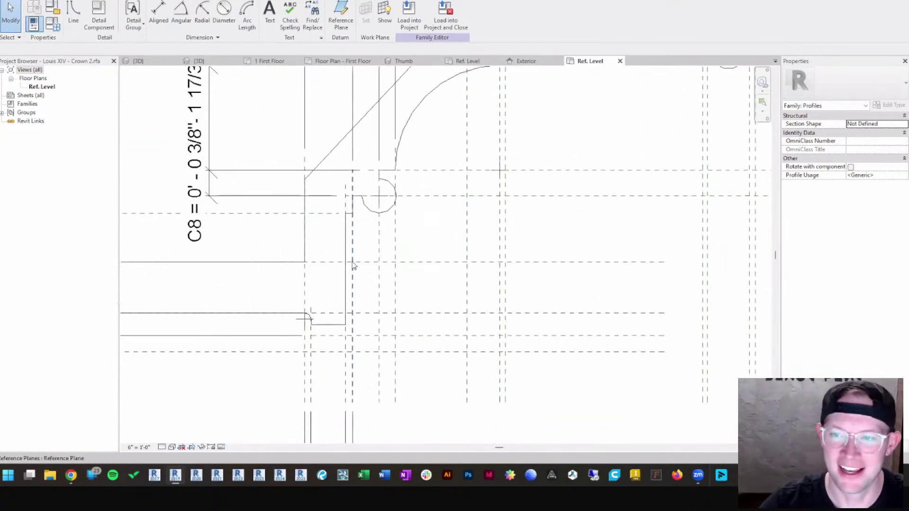
scroll(367, 270, down, 3)
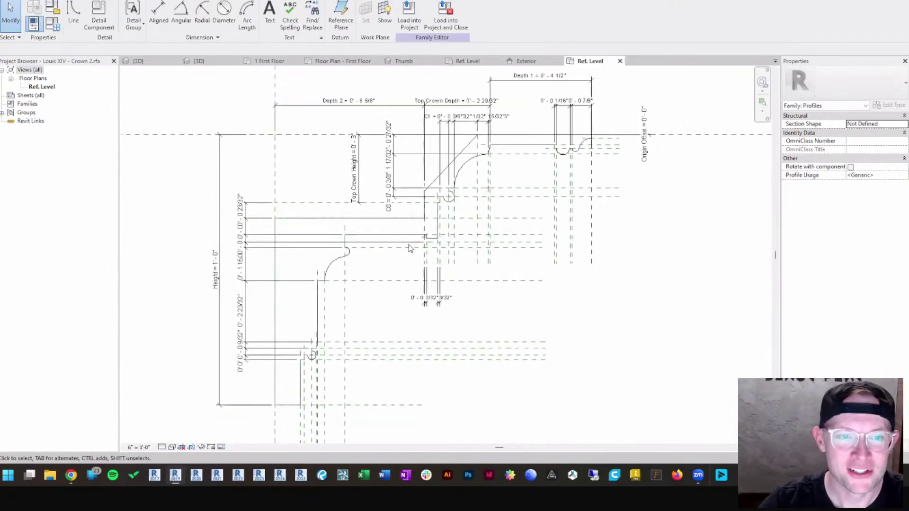
scroll(327, 168, up, 1)
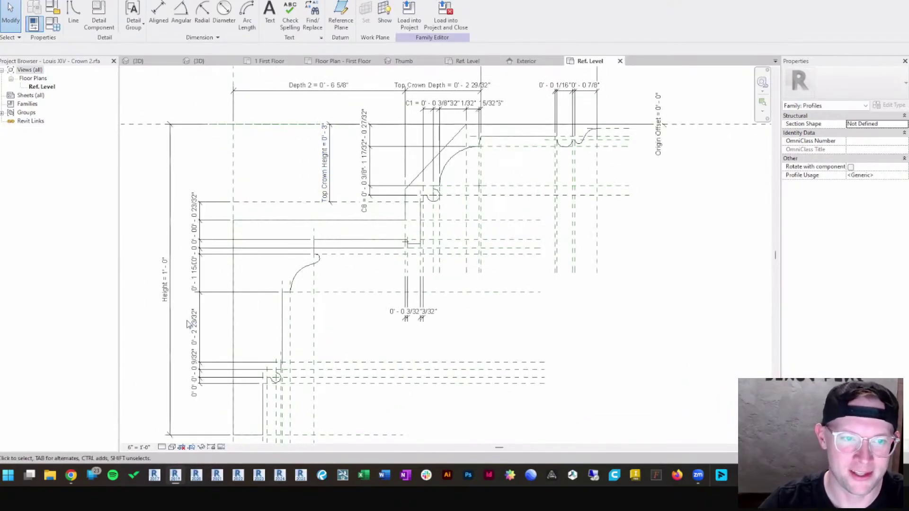
Review the crown profile's depth, ratio and C1 to C8 formulas in Family Types, and return to the whole profile.
key(f)
key(t)
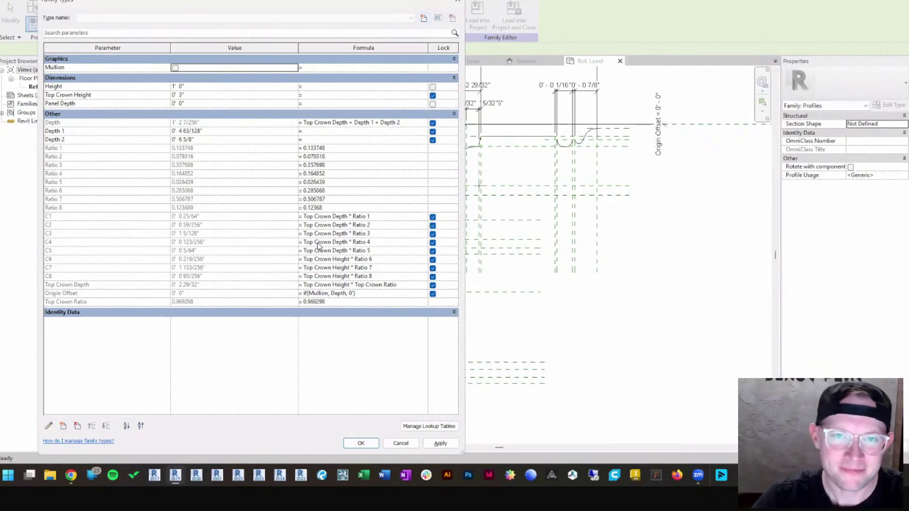
click(459, 3)
scroll(609, 338, down, 3)
mouse_move(434, 286)
middle_down()
mouse_move(436, 257)
mouse_move(452, 260)
middle_up()
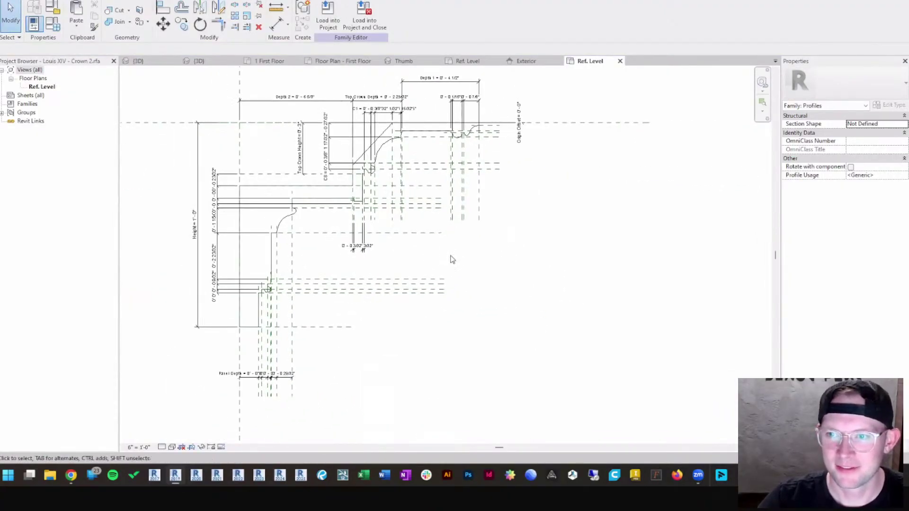